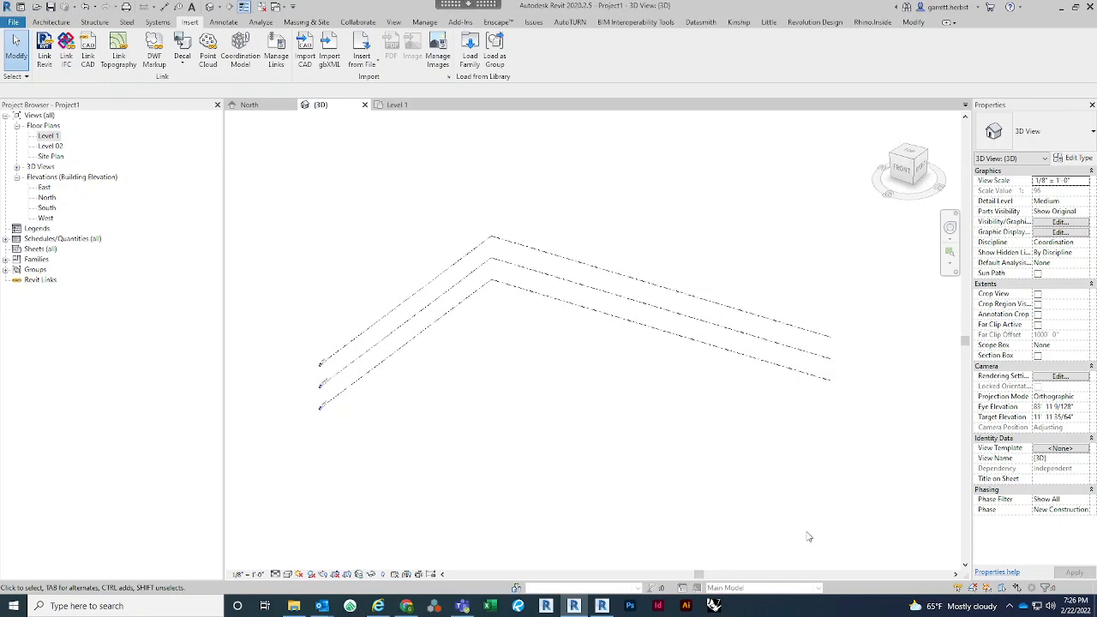
Switch to Rhino and start a new model from the Large Objects - Feet template.
left_click(714, 606)
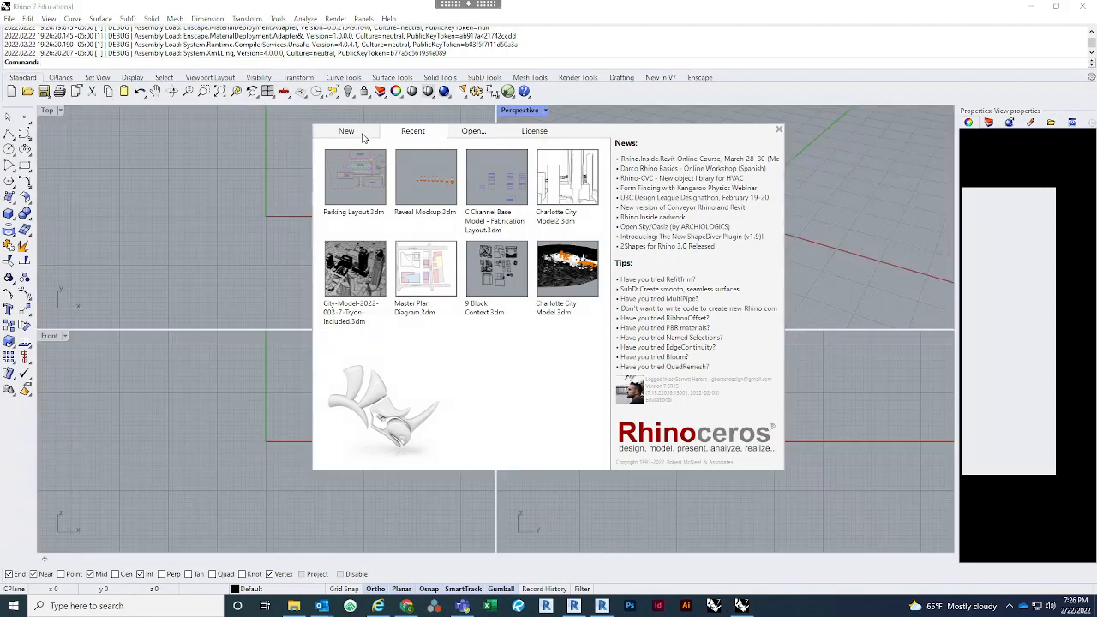
left_click(358, 133)
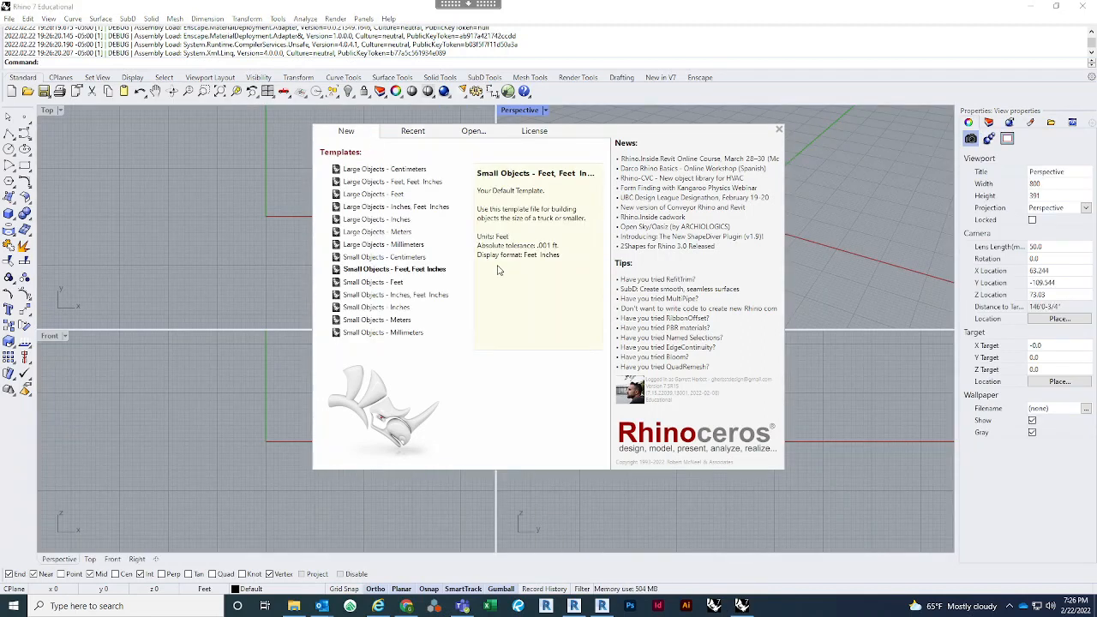
left_click(395, 195)
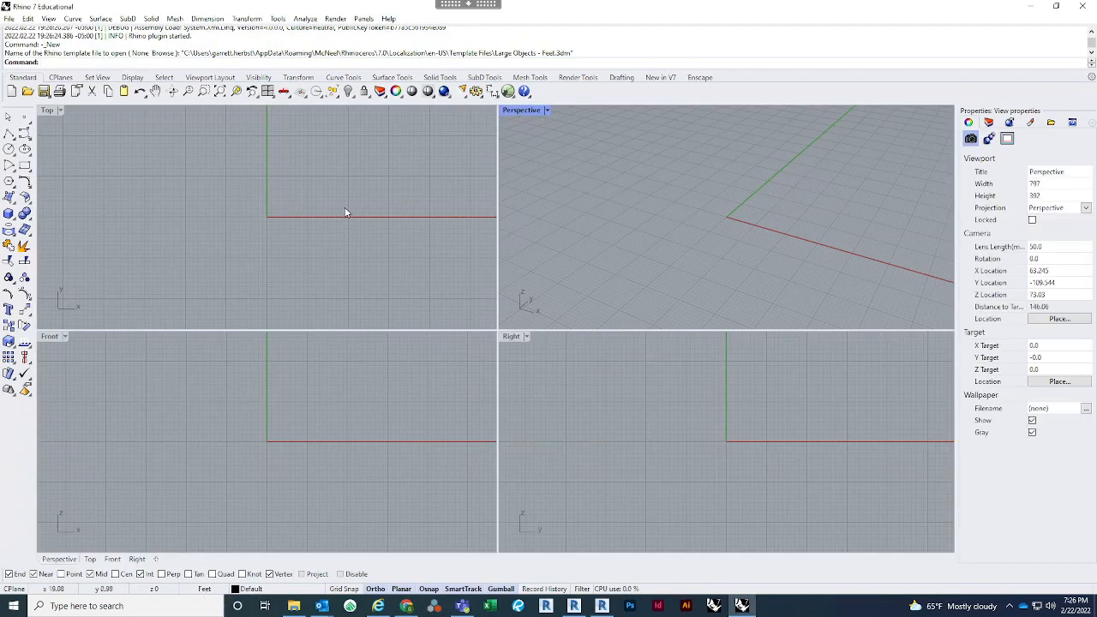
Draw a rectangle from the origin in the maximized Perspective view, 60 ft long and 20 ft wide.
right_click_drag(350, 248, 313, 277)
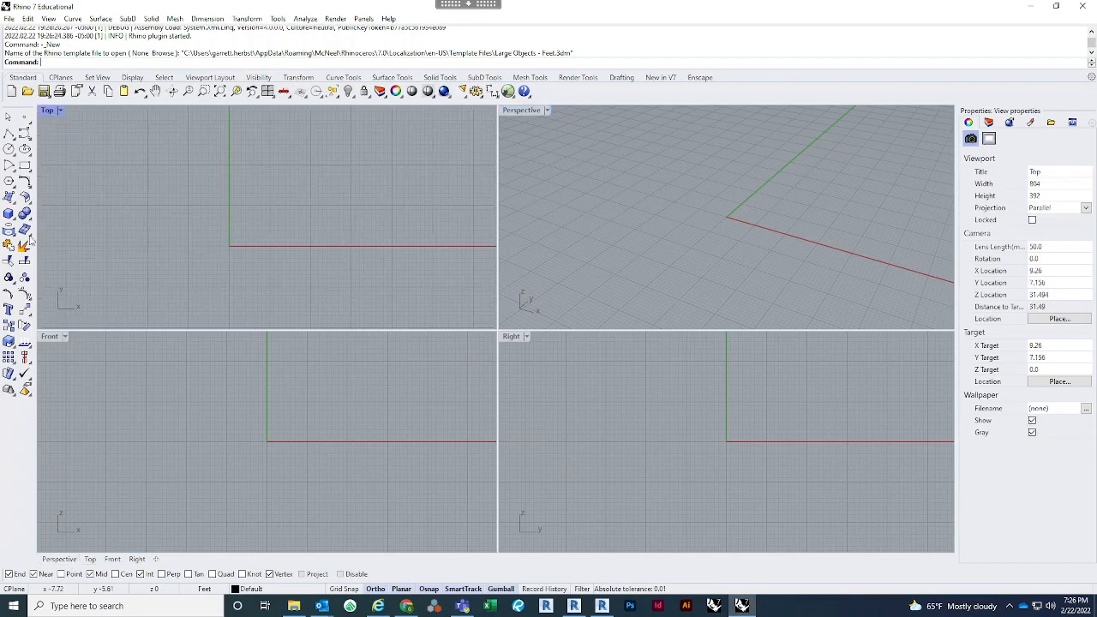
left_click(25, 165)
right_click_drag(634, 157, 614, 184)
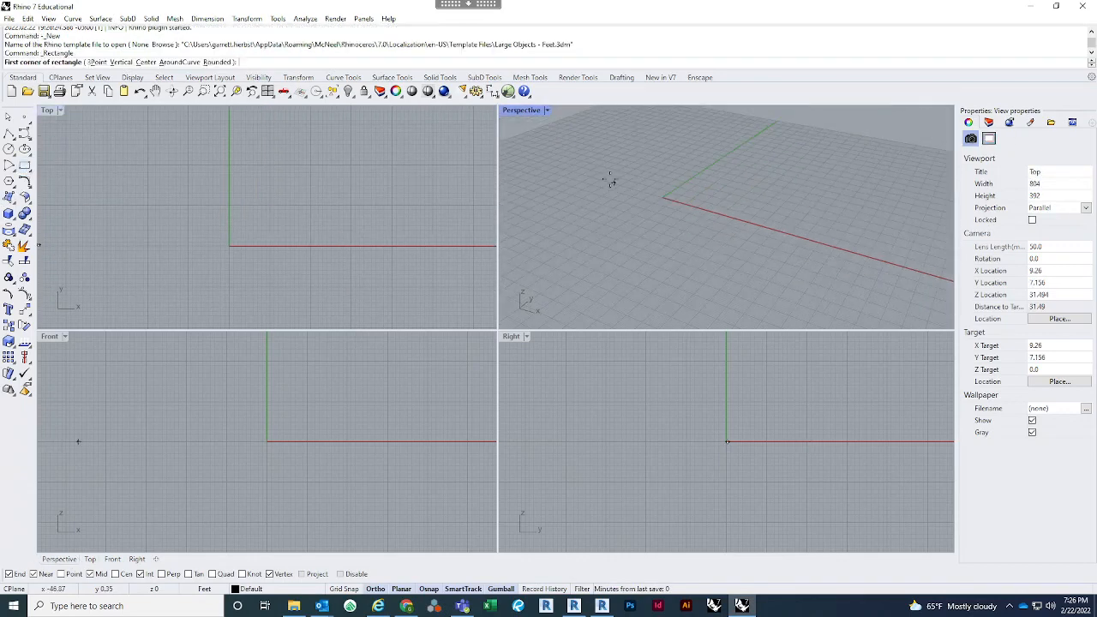
double_click(524, 111)
scroll(411, 318, "down", 5)
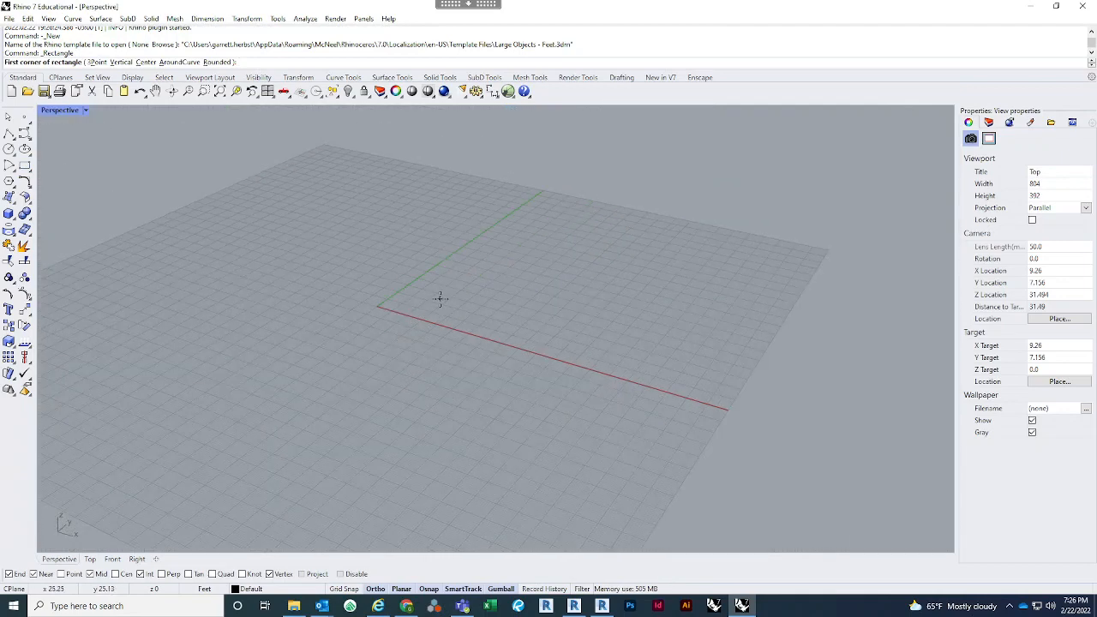
type("0")
key("Return")
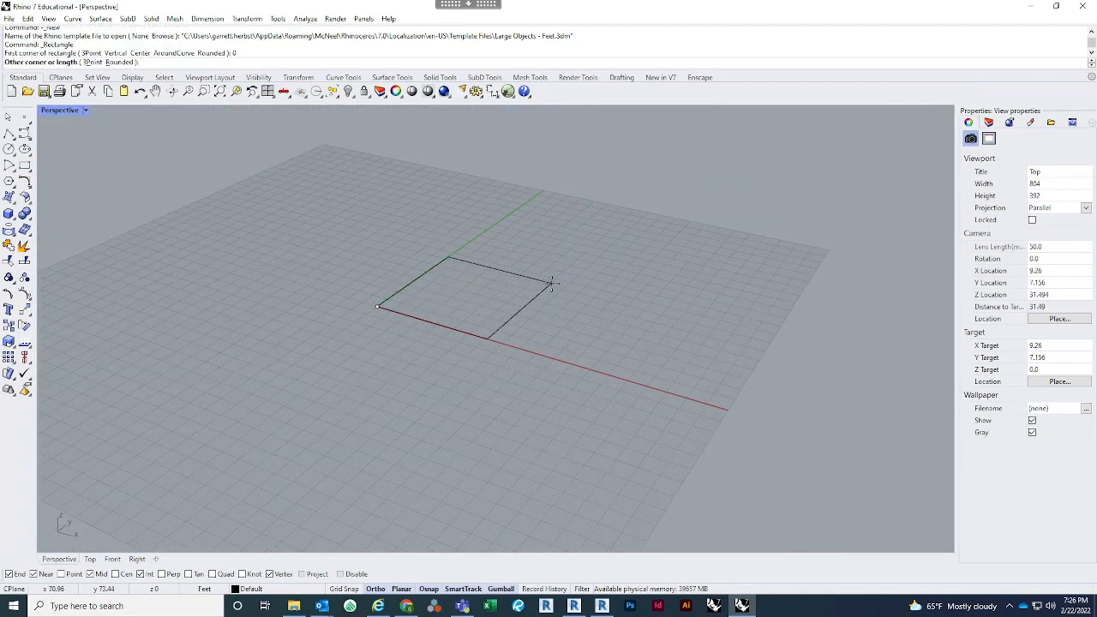
type("60")
key("Return")
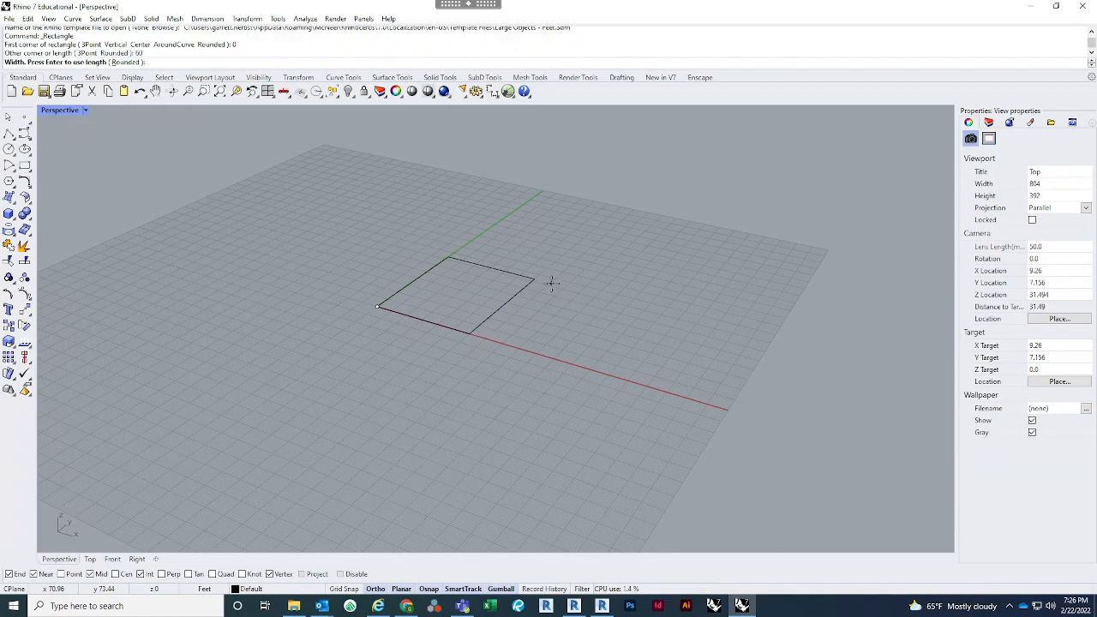
type("20")
key("Return")
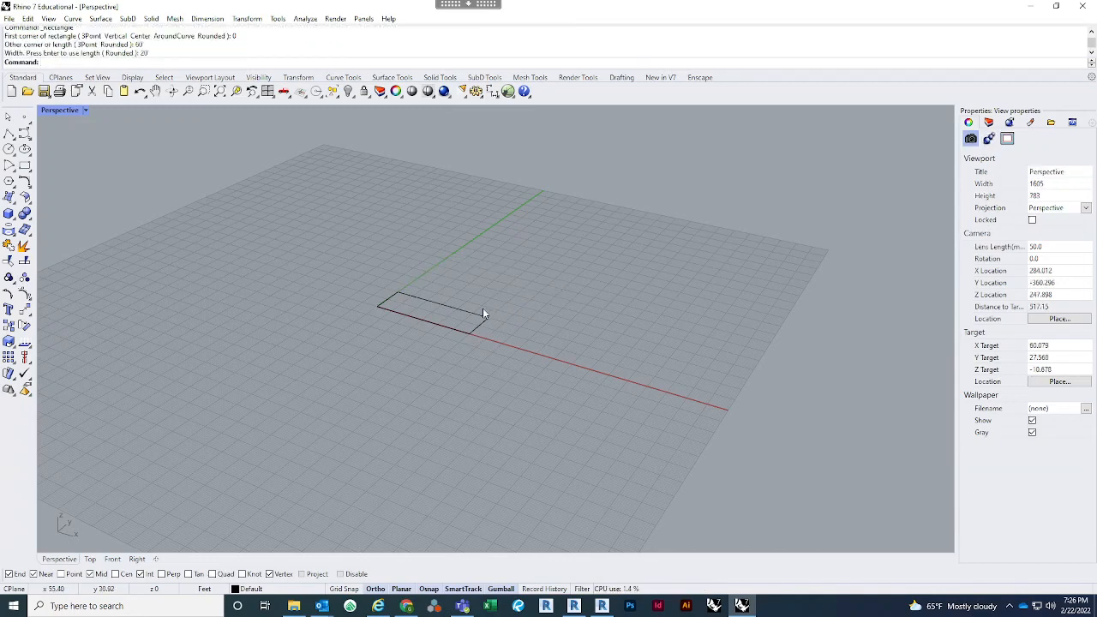
Extrude the rectangle 20 ft upward as a solid box and clear the selection.
scroll(467, 310, "up", 3)
left_click(456, 311)
type("ExtrudeCrv")
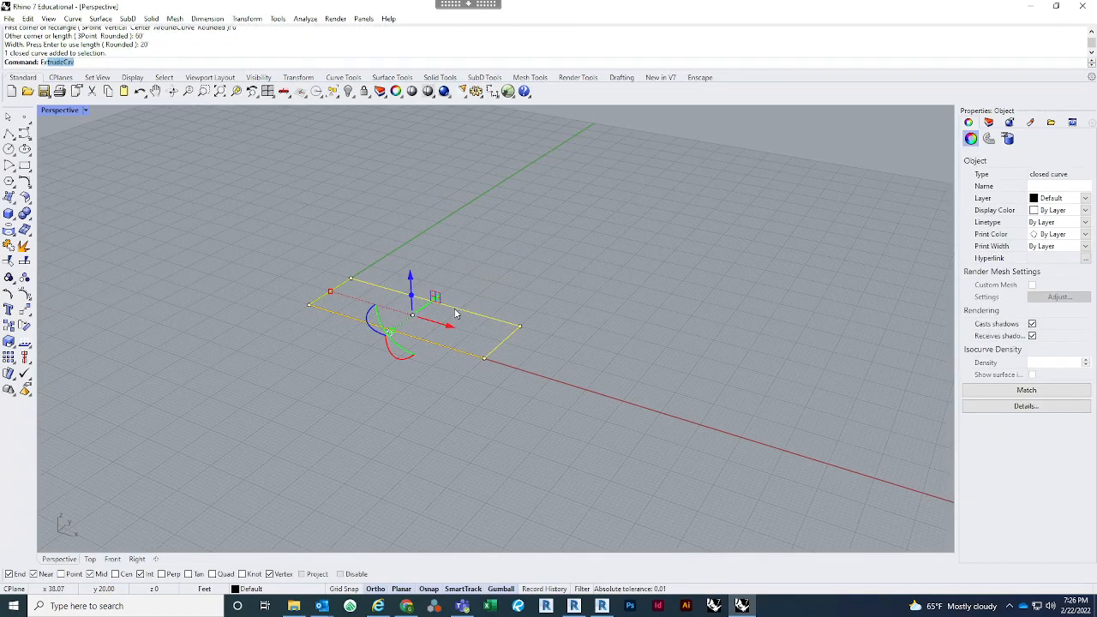
key("Return")
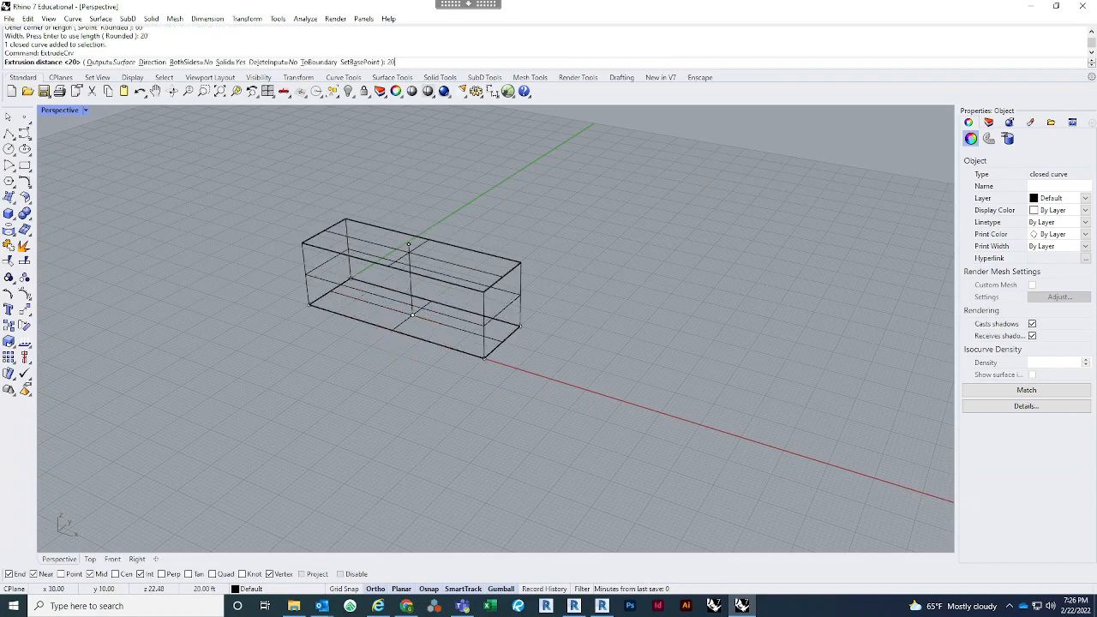
type("20")
key("Return")
left_click(552, 210)
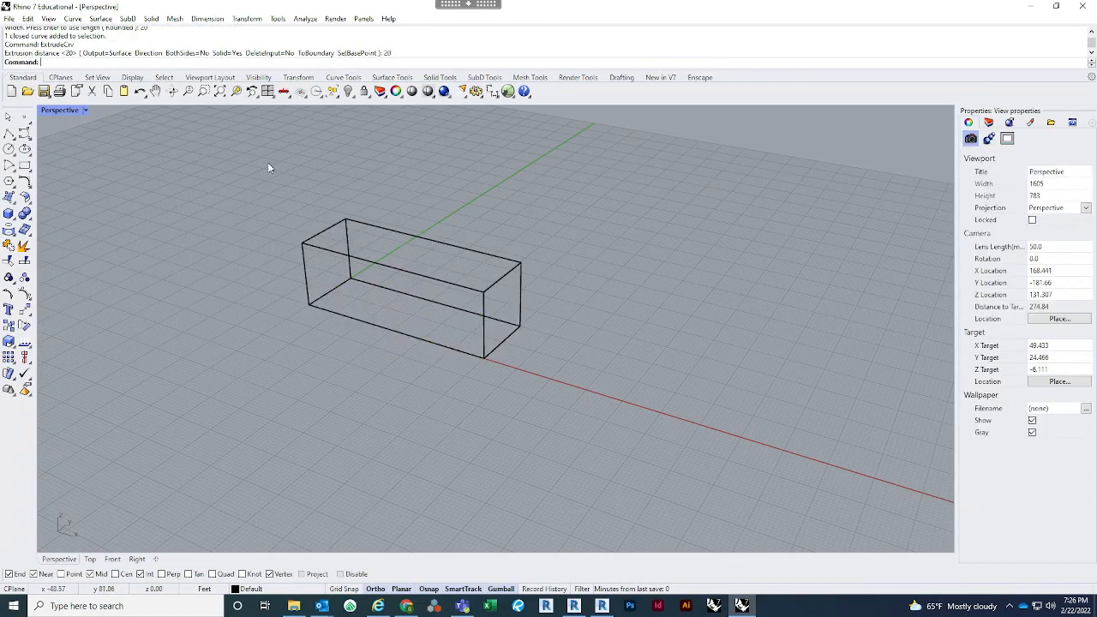
Set the Perspective viewport's display mode to Ghosted.
left_click(61, 113)
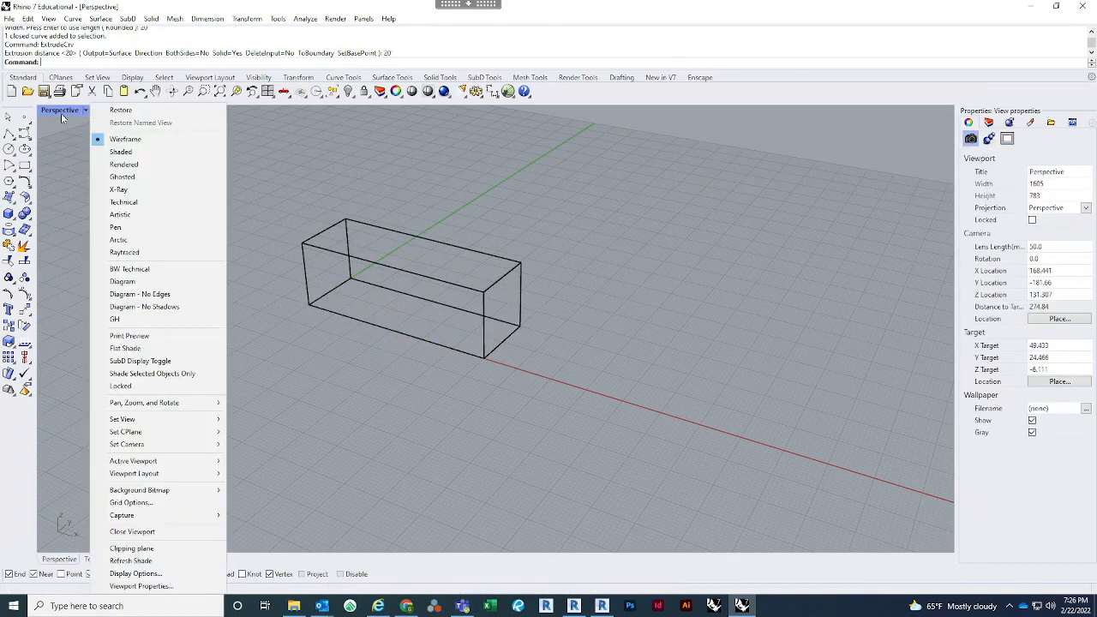
left_click(146, 181)
scroll(269, 203, "up", 4)
right_click_drag(451, 254, 515, 310)
scroll(493, 322, "down", 3)
scroll(515, 310, "up", 3)
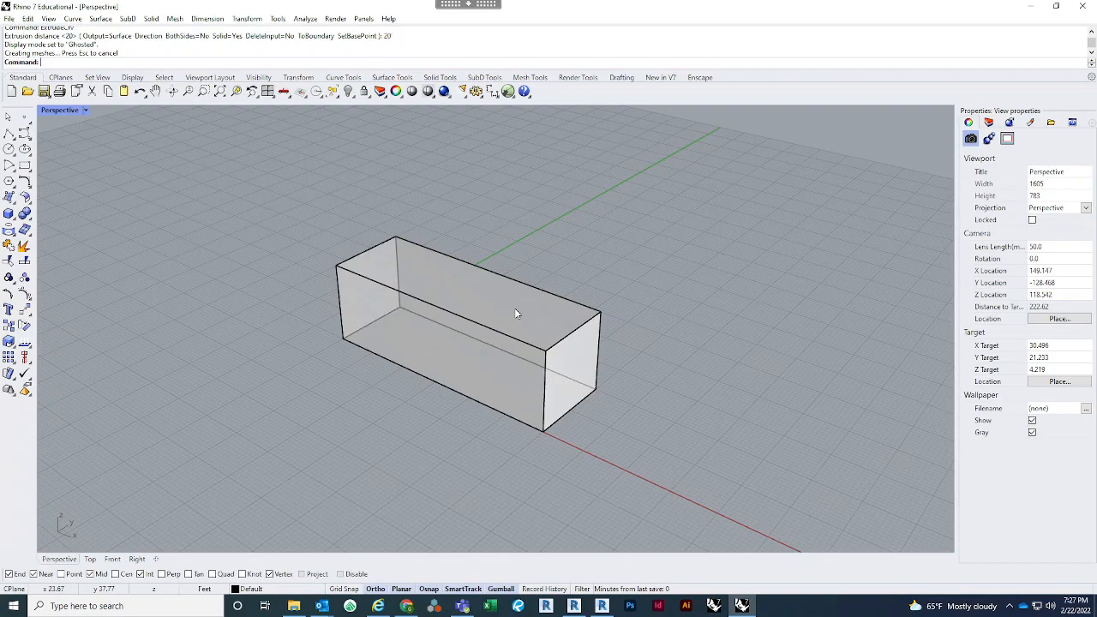
Explode the box into separate surfaces and clear the selection.
left_click(516, 314)
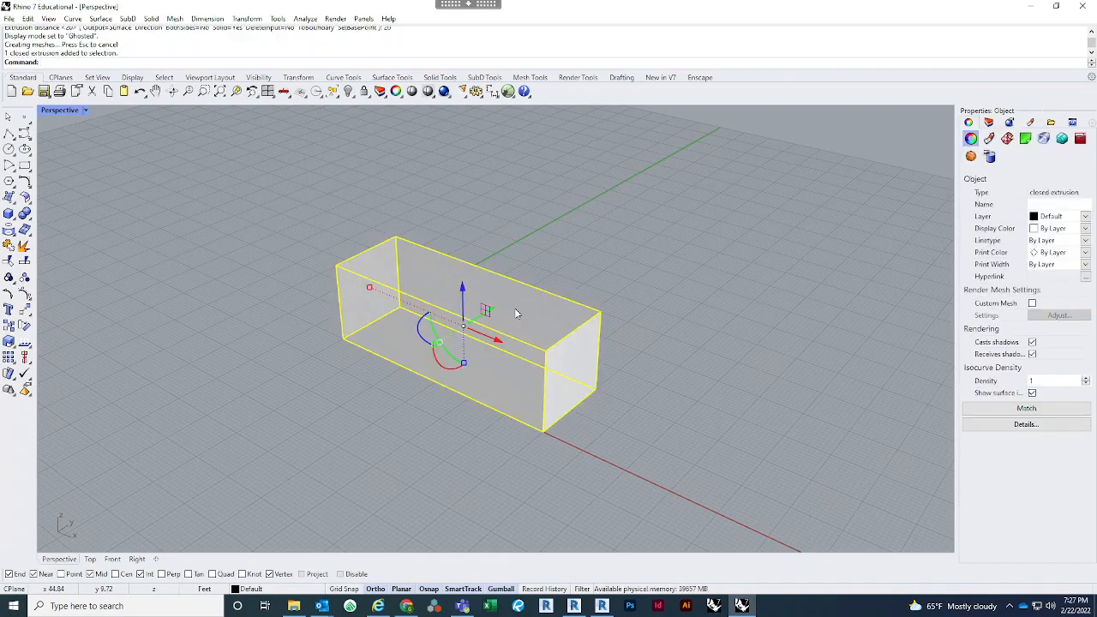
type("explode")
key("Return")
left_click(616, 218)
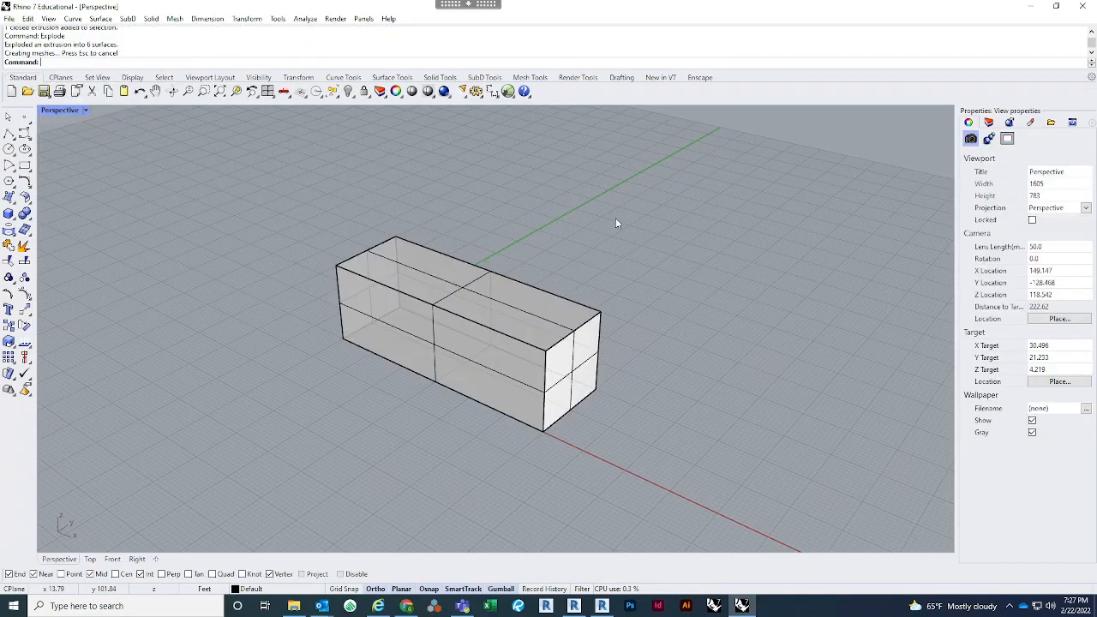
Rebuild the long front face along the red axis with 6 points and degree 3 in both U and V, deleting the input.
left_click(504, 375)
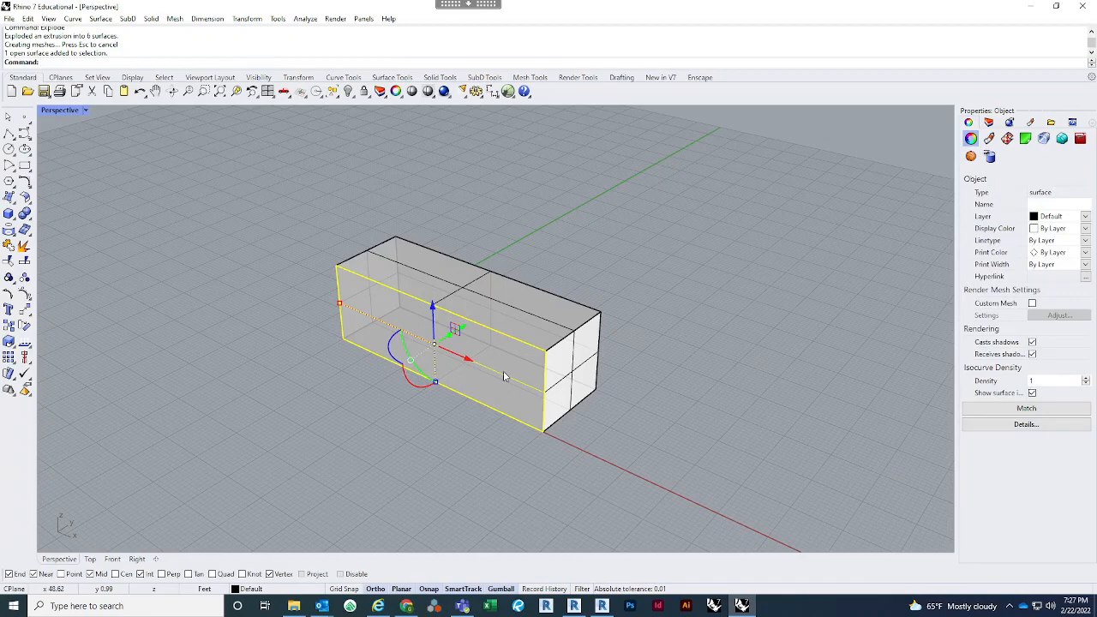
type("rebuild")
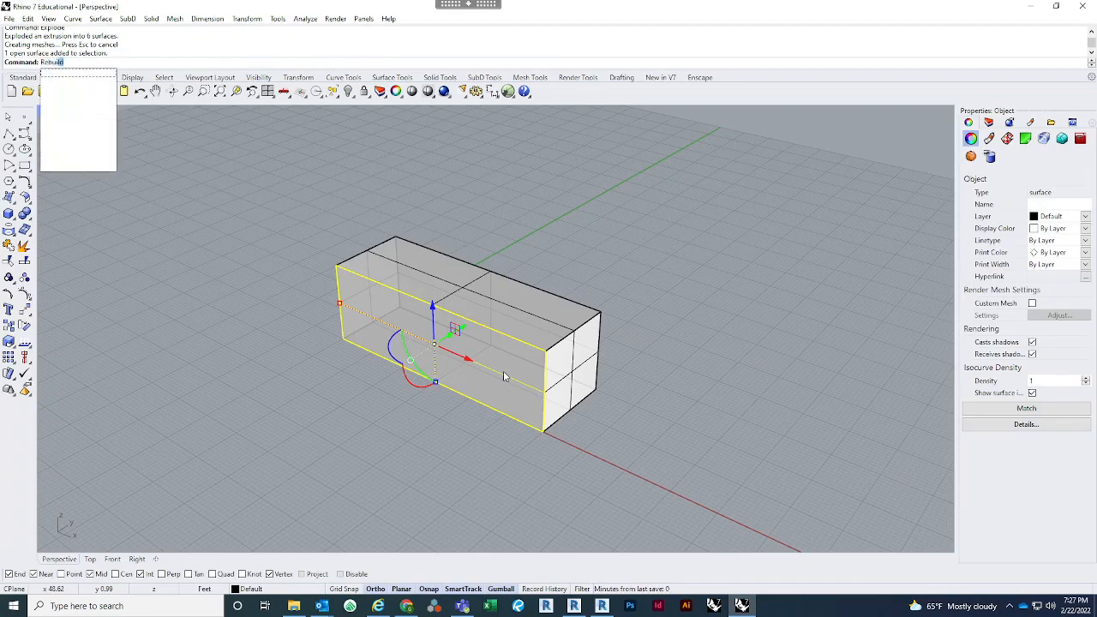
key("Return")
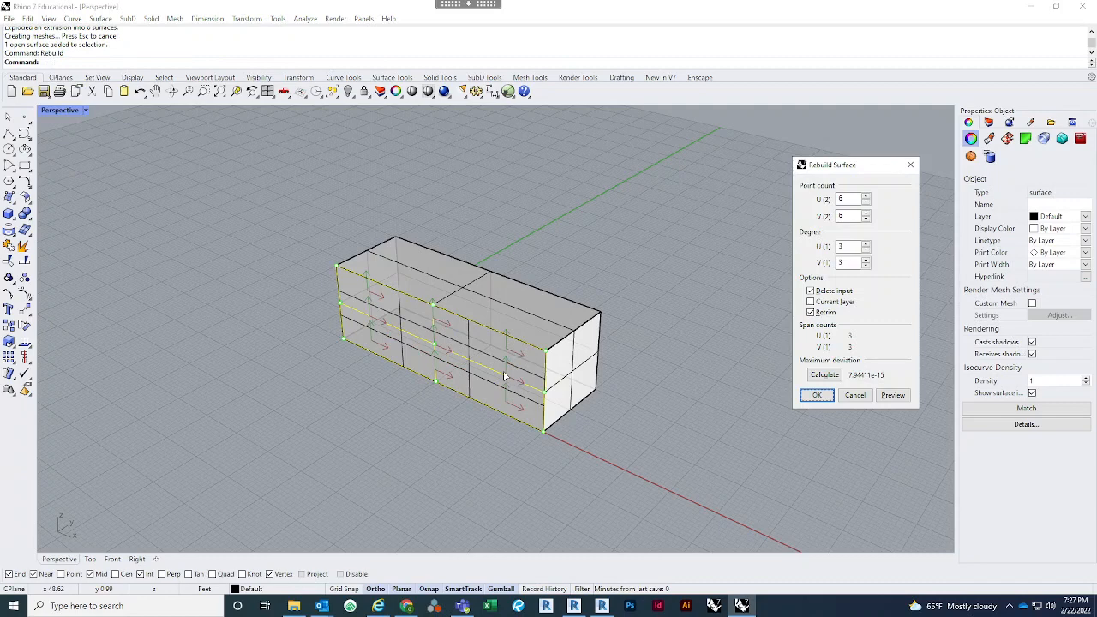
left_click(630, 263)
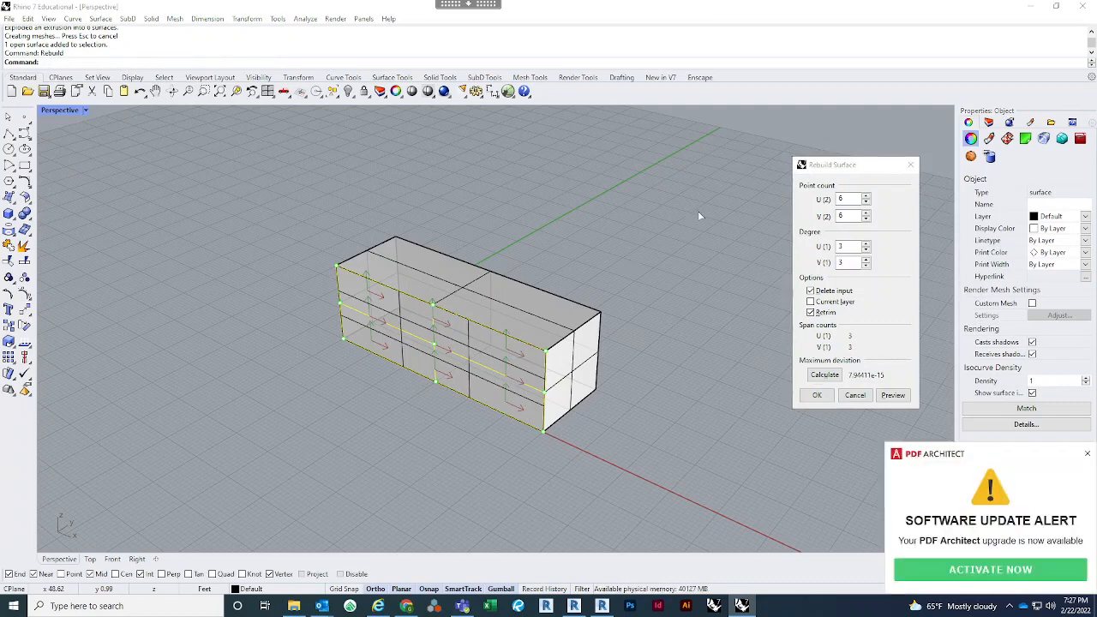
left_click_drag(862, 165, 790, 148)
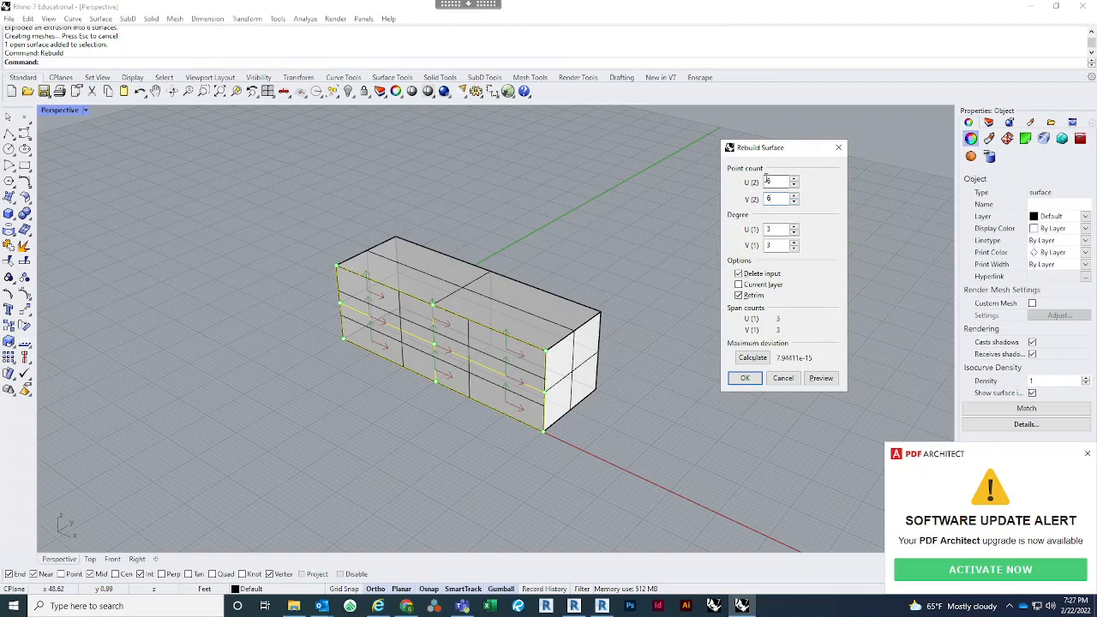
left_click(744, 379)
left_click(686, 401)
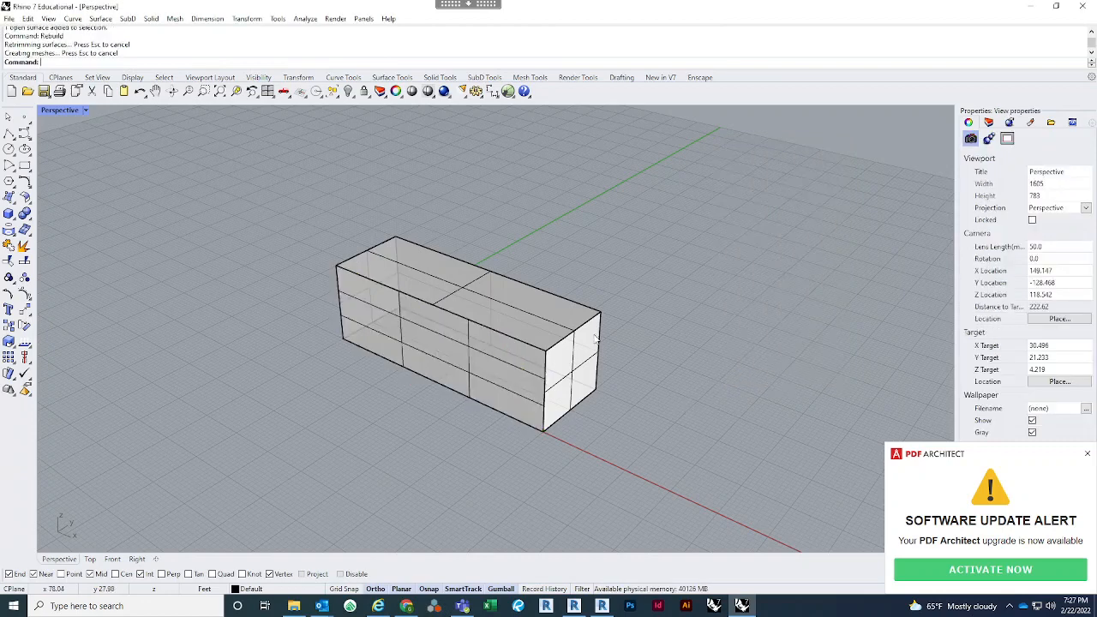
Turn on the control points of the rebuilt front face.
left_click(462, 344)
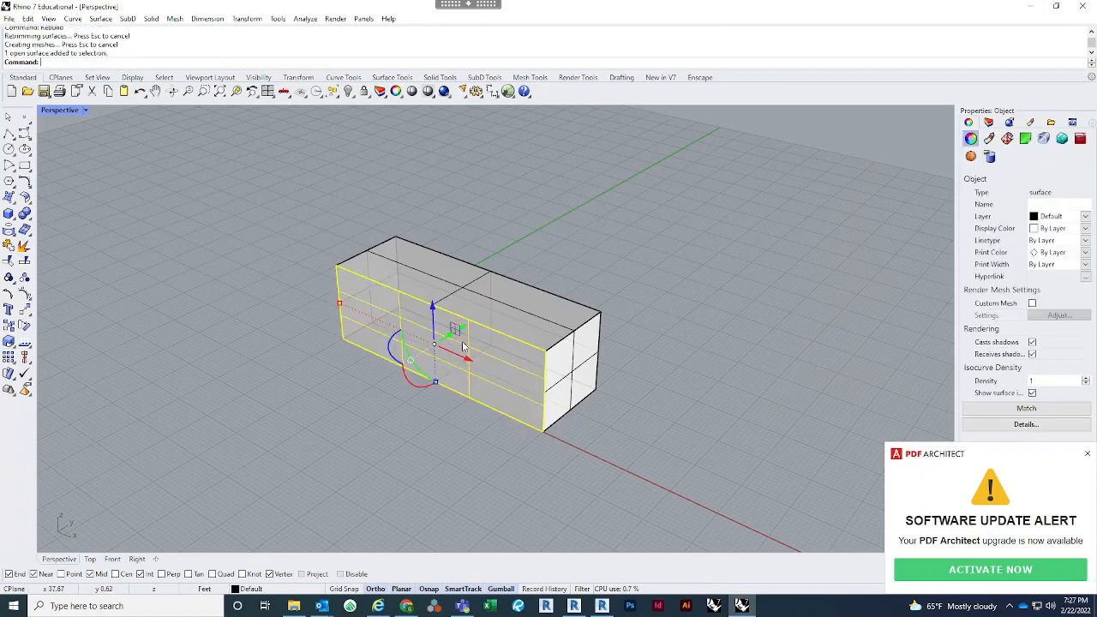
type("PointsOn")
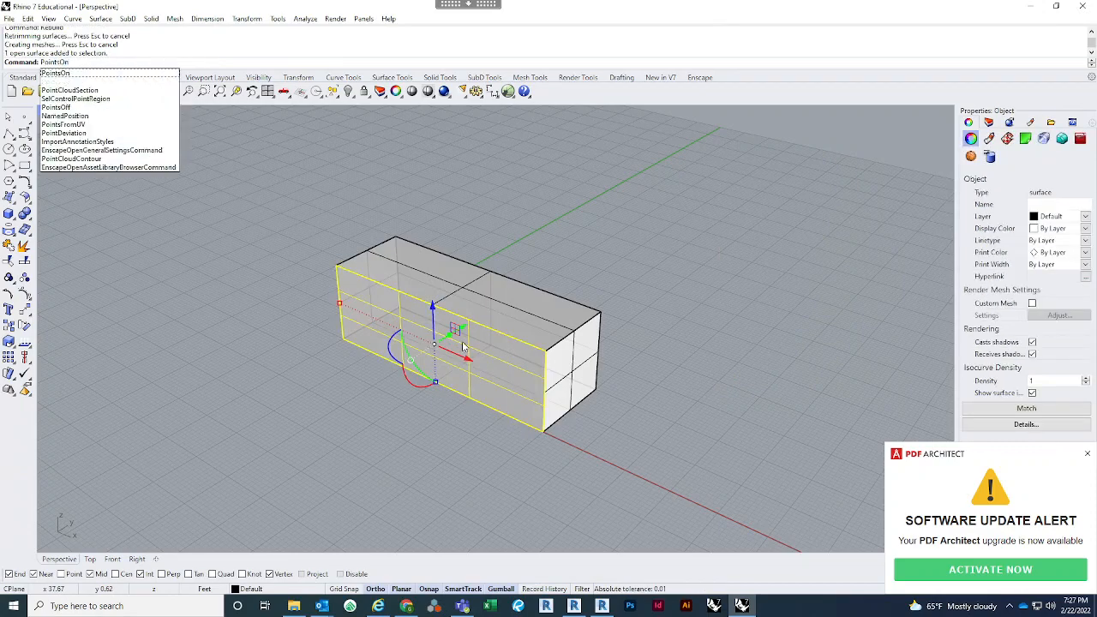
key("Return")
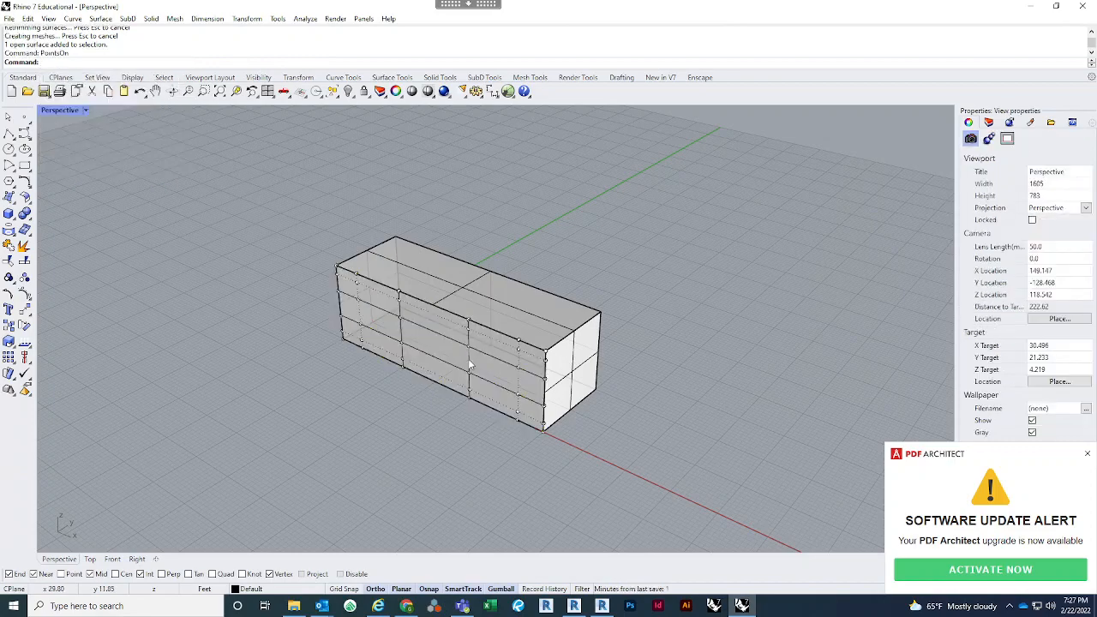
scroll(508, 409, "up", 3)
right_click_drag(508, 409, 625, 350)
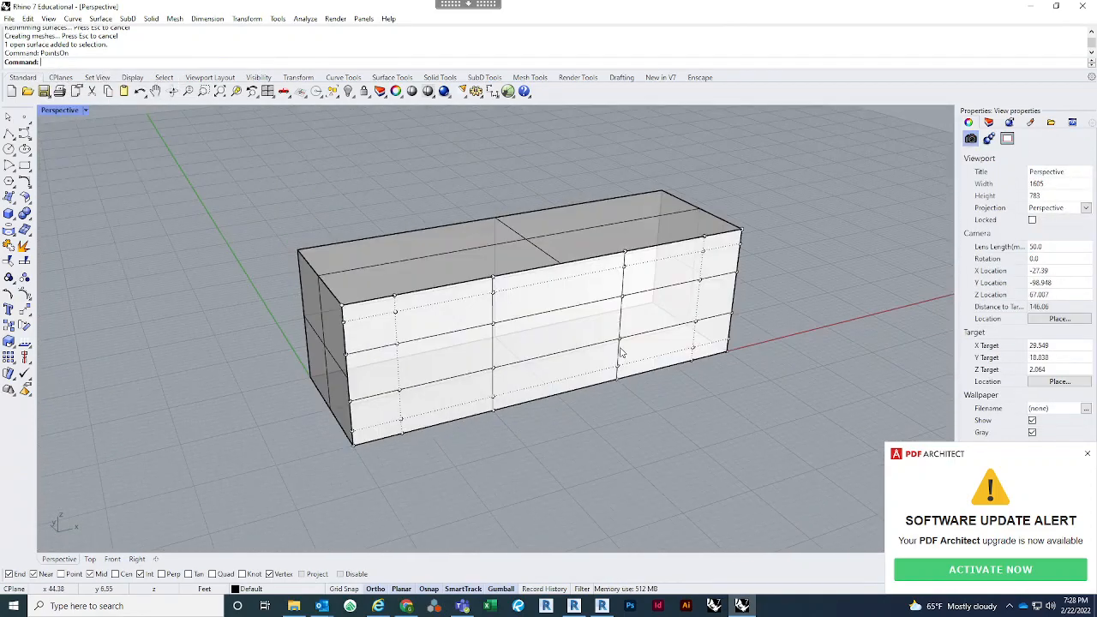
Pull four inner control points near the front face's far end from the origin outward, then deselect them and dismiss the PDF Architect notification.
left_click(620, 340)
left_click(696, 323, "shift")
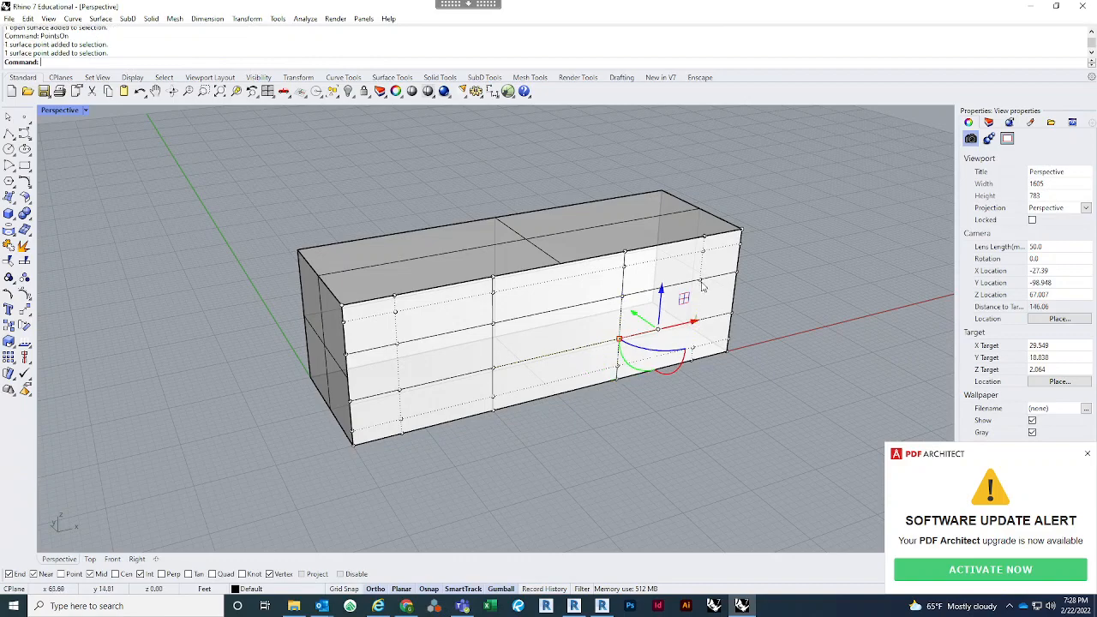
left_click(701, 281, "shift")
left_click(635, 293, "shift")
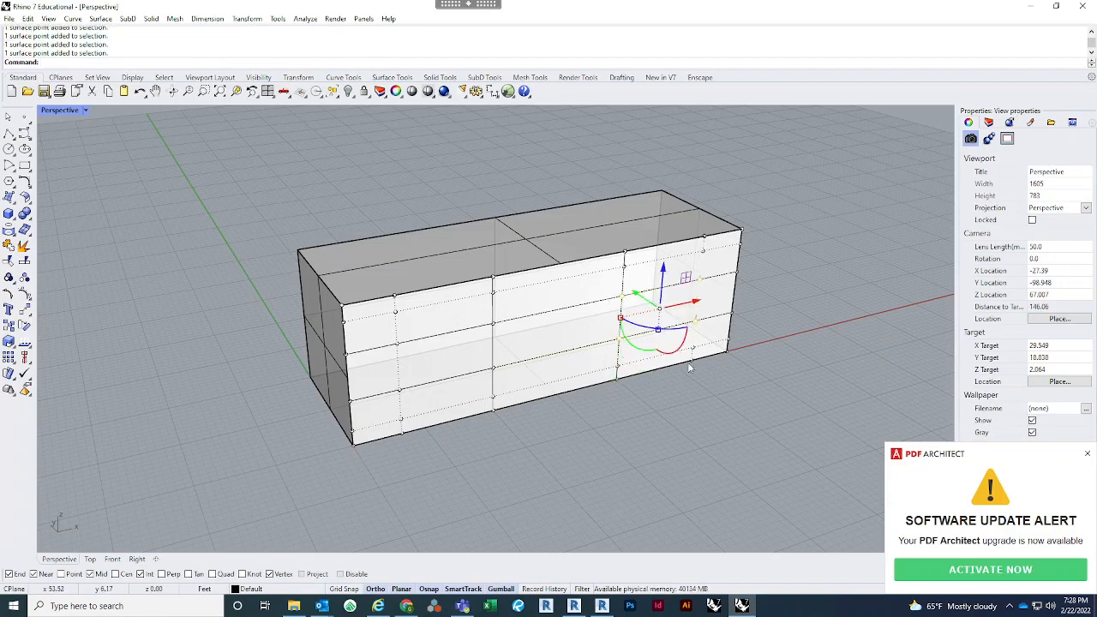
left_click_drag(640, 297, 656, 363)
right_click_drag(657, 364, 474, 333)
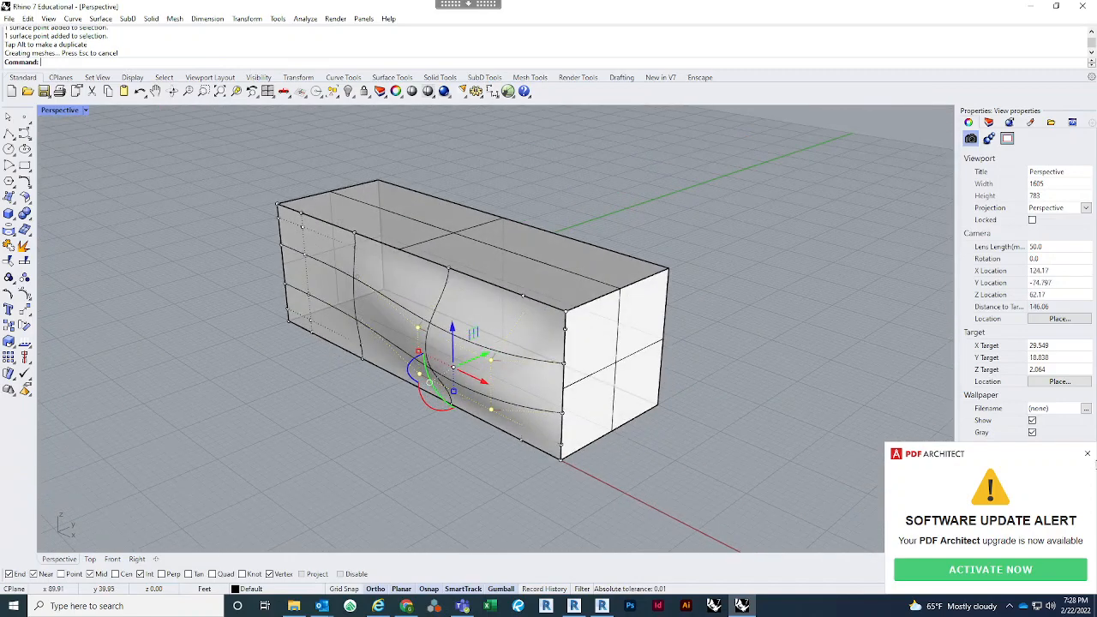
left_click(1087, 455)
left_click(502, 443)
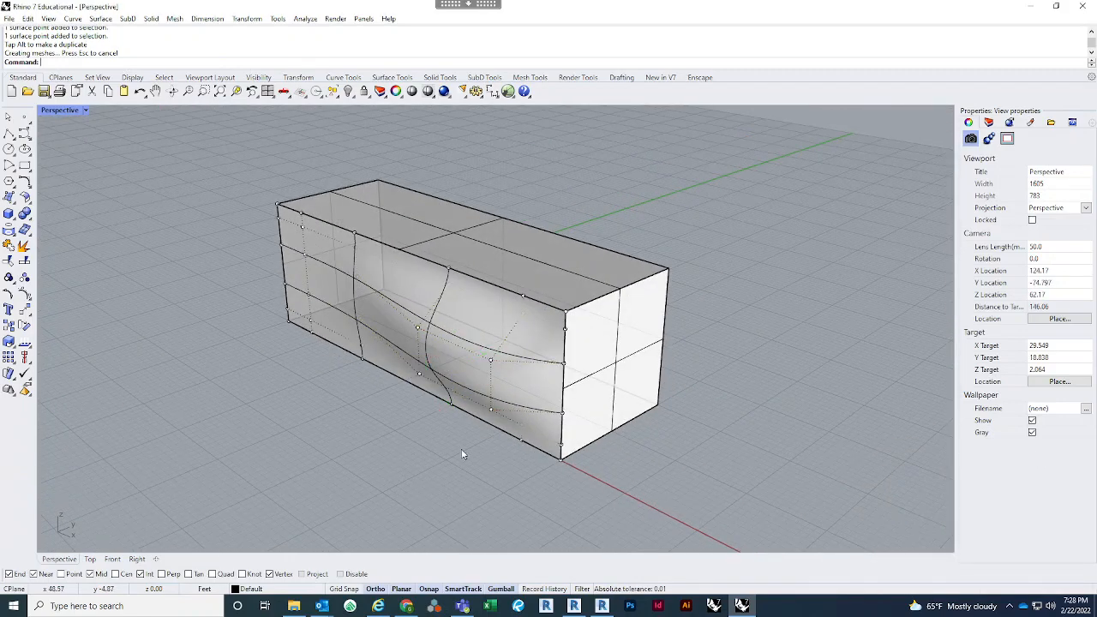
Pull the lower inner control point on the fourth column from the origin farther outward from the front face.
right_click_drag(461, 453, 442, 393)
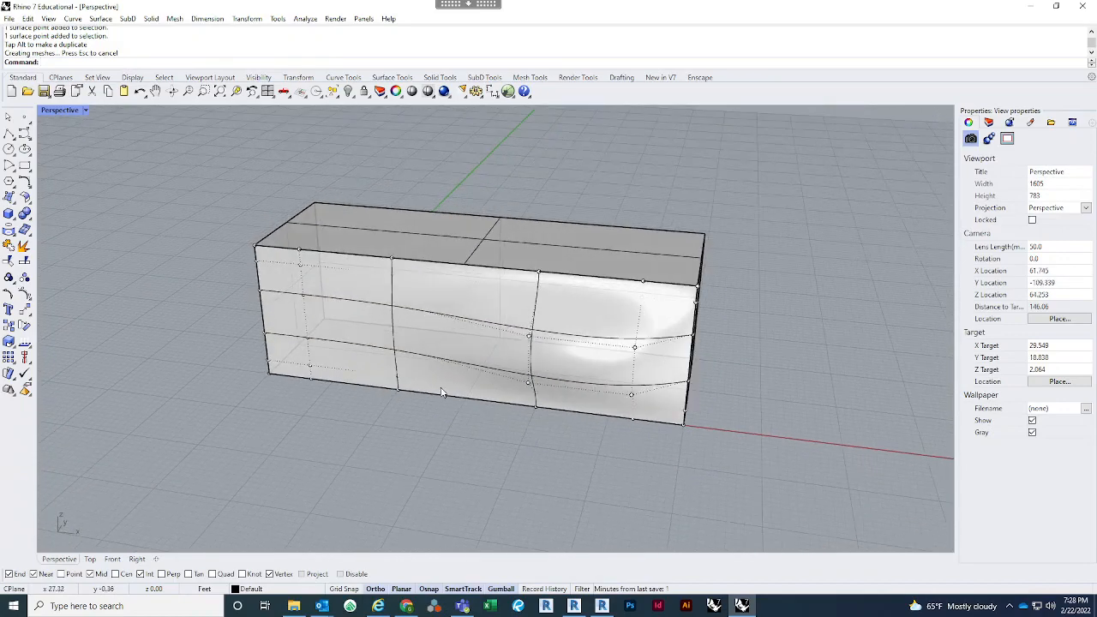
left_click(528, 378)
left_click_drag(530, 377, 534, 375)
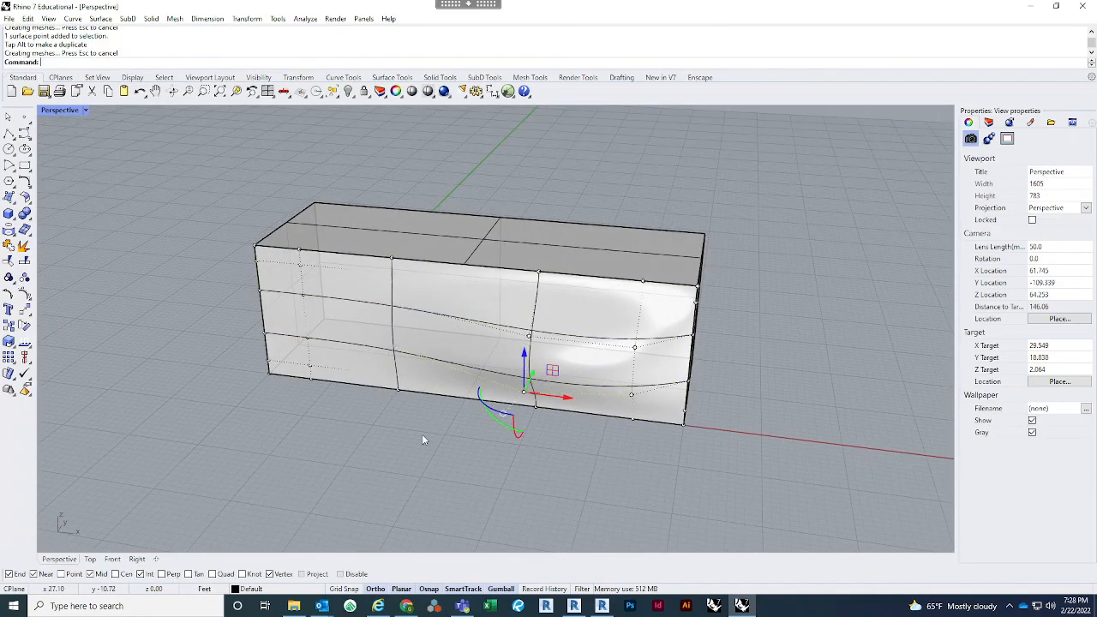
left_click(422, 434)
Push two lower inner control points in the front face's half nearer the origin inward, one at a time.
left_click(396, 346)
left_click_drag(405, 336, 416, 323)
left_click(395, 420)
right_click_drag(445, 427, 547, 365)
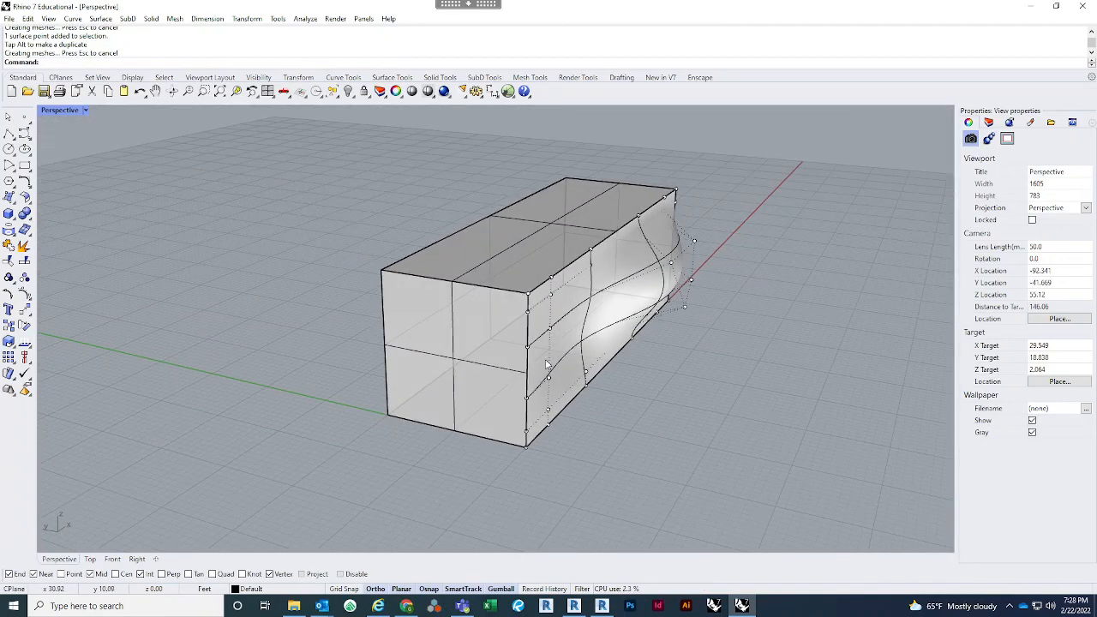
left_click(548, 380)
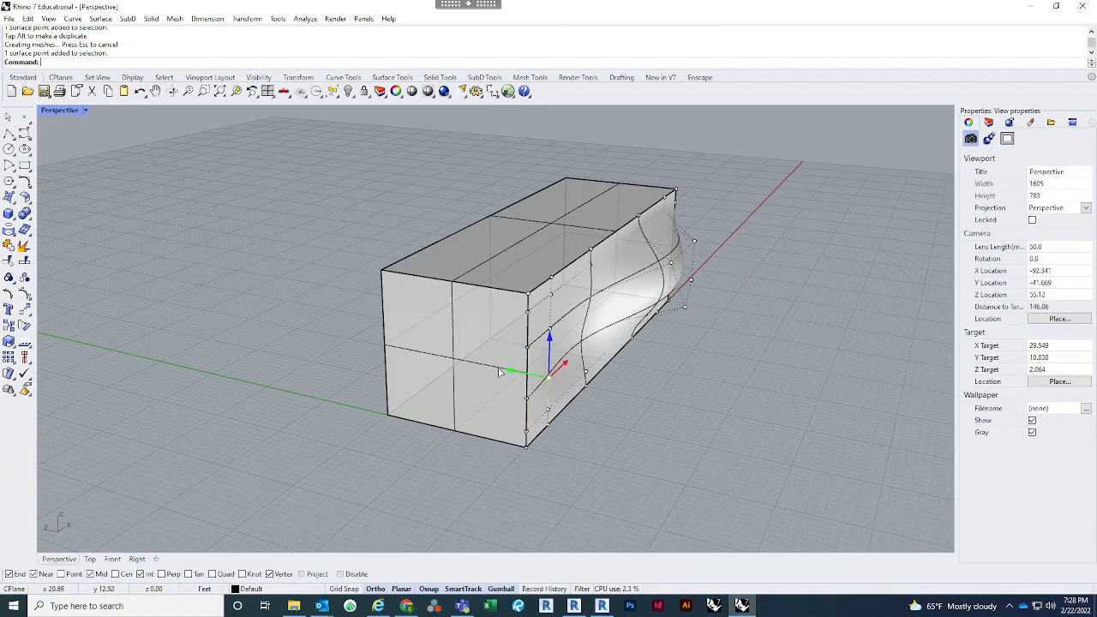
left_click_drag(503, 368, 510, 371)
right_click_drag(717, 420, 688, 441)
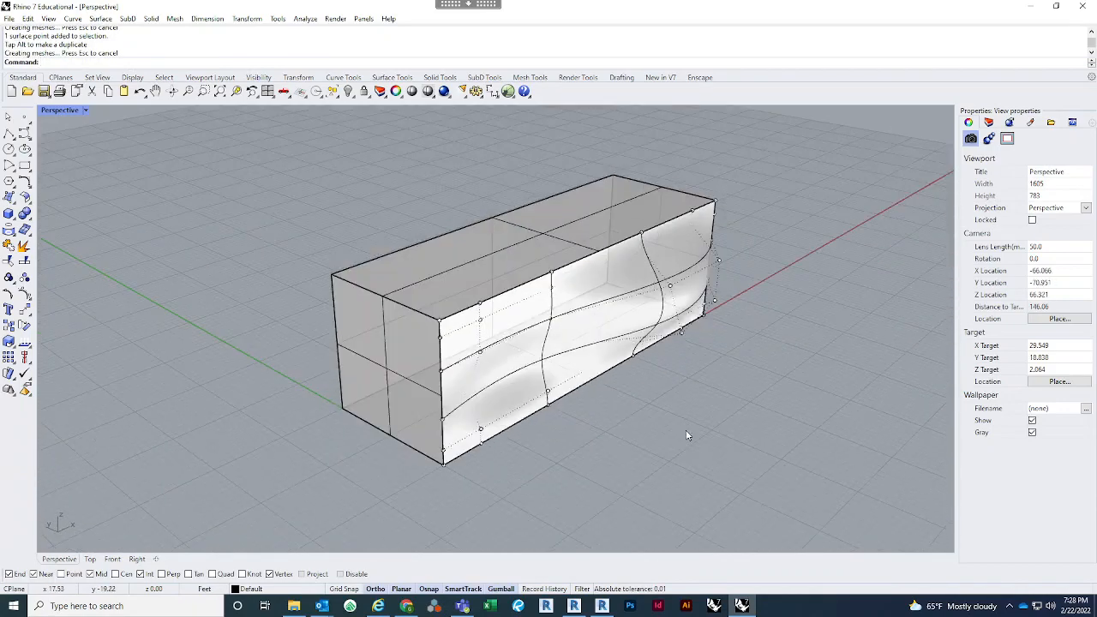
Undo the last control point move and push the upper inner control point in the column nearest the origin inward instead.
key("ctrl+z")
left_click(481, 352)
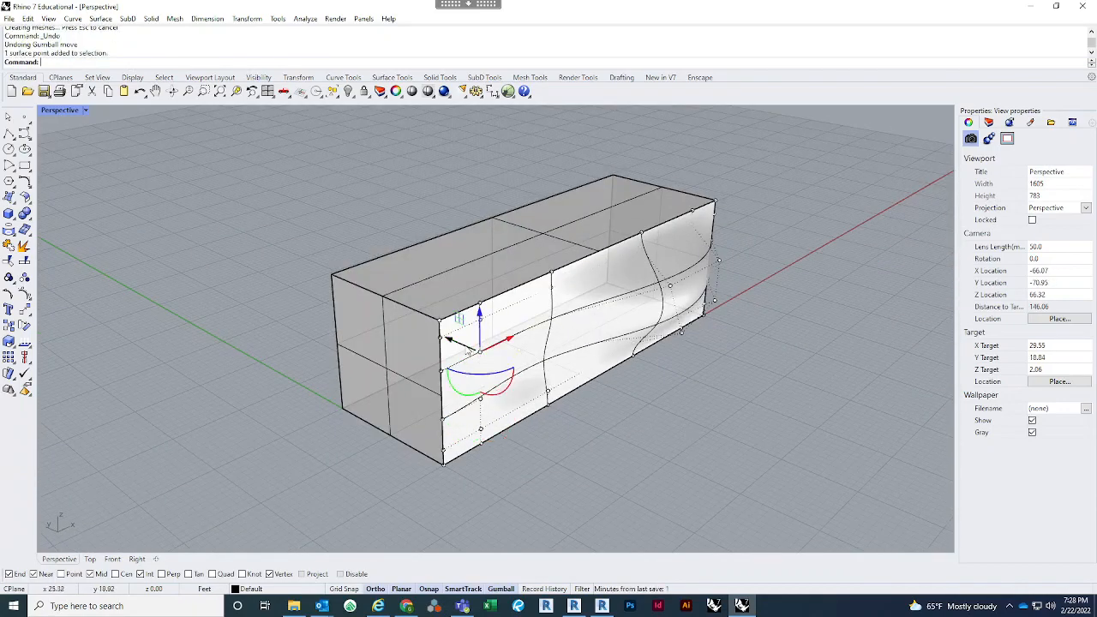
left_click_drag(453, 347, 442, 336)
right_click_drag(441, 336, 412, 377)
Set the perspective view to Rendered display and inspect the sculpted front face from several angles.
left_click(57, 112)
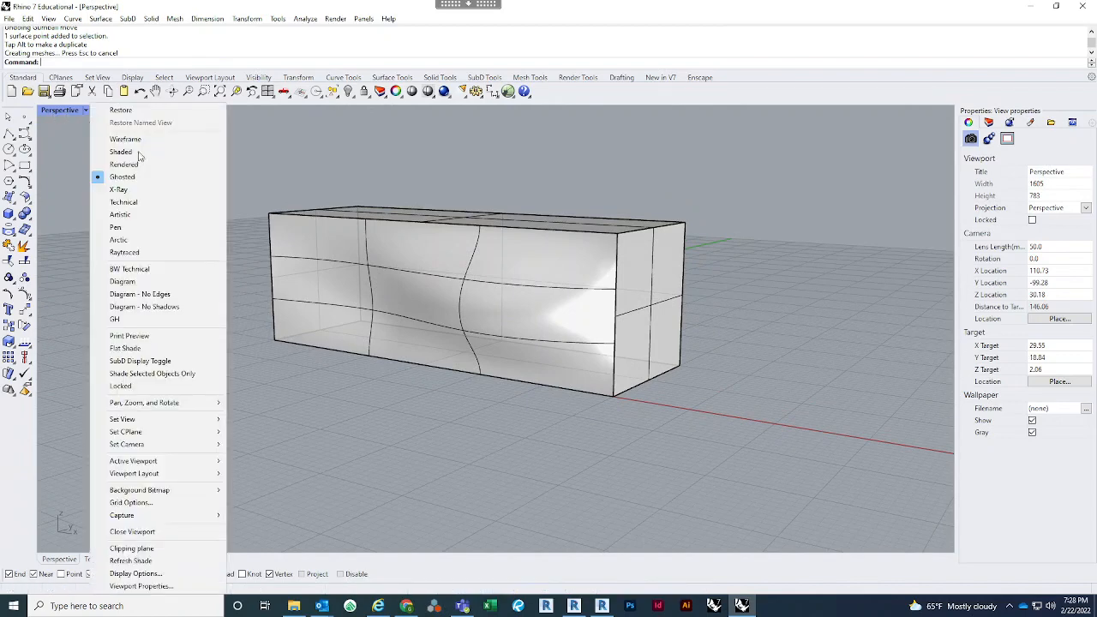
left_click(149, 165)
mouse_move(321, 340)
right_mouse_down()
mouse_move(428, 370)
mouse_move(535, 318)
mouse_move(484, 284)
mouse_move(456, 316)
mouse_move(451, 282)
right_mouse_up()
scroll(578, 262, "up", 4)
mouse_move(629, 329)
right_mouse_down()
mouse_move(595, 326)
mouse_move(556, 297)
mouse_move(480, 314)
mouse_move(505, 385)
mouse_move(544, 353)
mouse_move(614, 367)
right_mouse_up()
Return the perspective view to Ghosted display and look over the whole box.
right_click(75, 111)
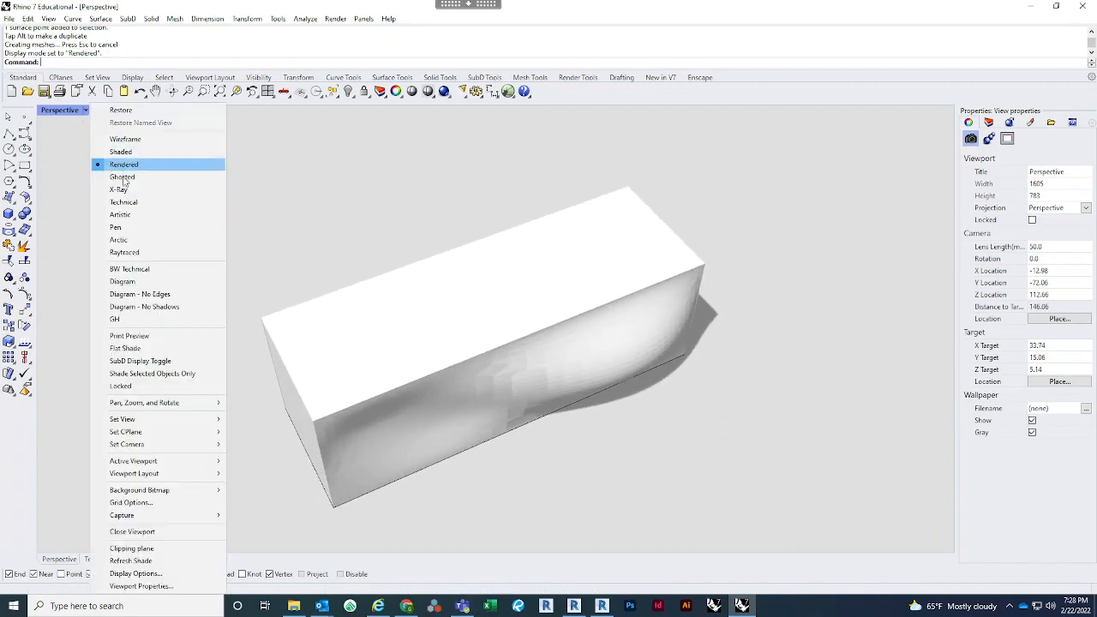
left_click(127, 179)
mouse_move(526, 392)
right_mouse_down()
mouse_move(558, 392)
mouse_move(561, 380)
mouse_move(708, 385)
mouse_move(709, 357)
mouse_move(543, 385)
mouse_move(595, 434)
mouse_move(536, 403)
mouse_move(519, 377)
right_mouse_up()
right_click_drag(406, 399, 441, 390)
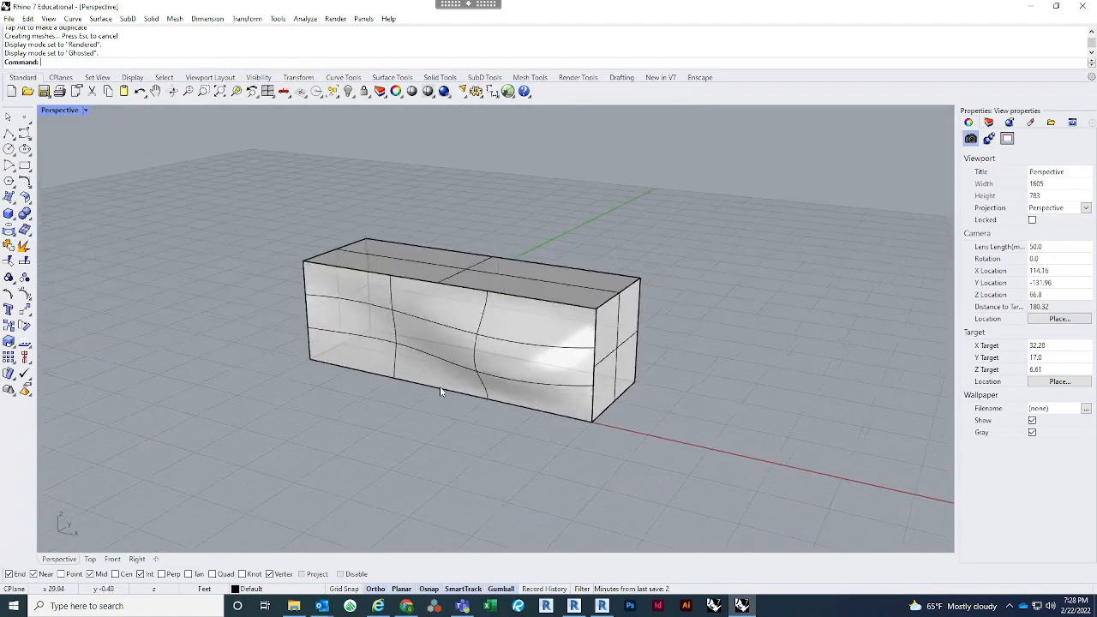
scroll(441, 390, "down", 6)
right_click_drag(491, 438, 425, 343)
scroll(422, 304, "up", 3)
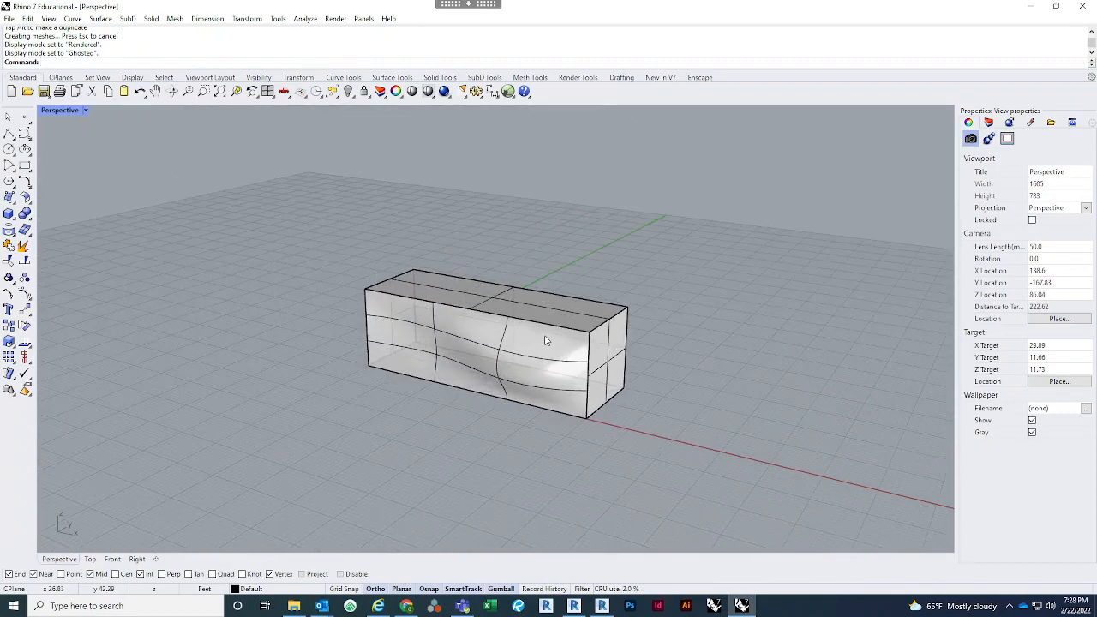
Select everything in the model and join the surfaces into one closed polysurface, then deselect it.
left_click_drag(746, 473, 222, 190)
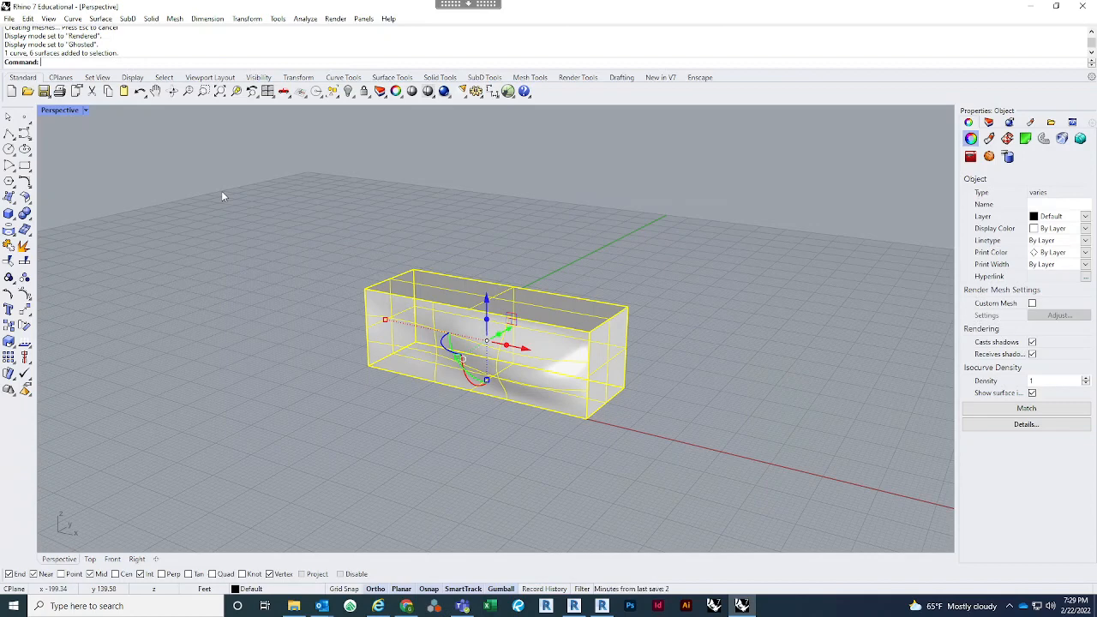
type("Join")
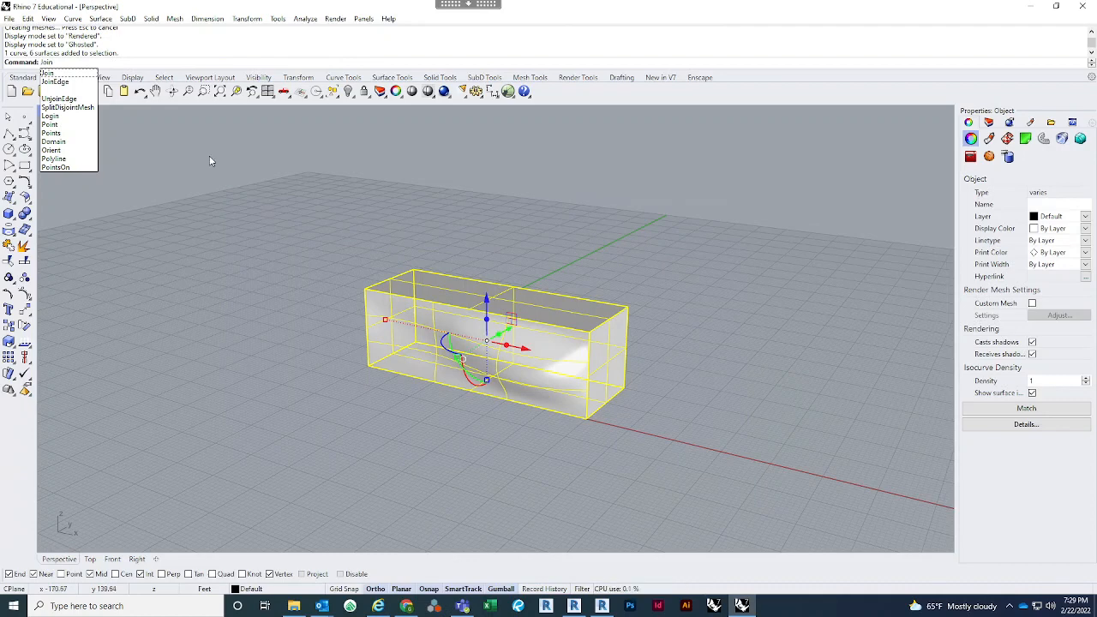
key("Return")
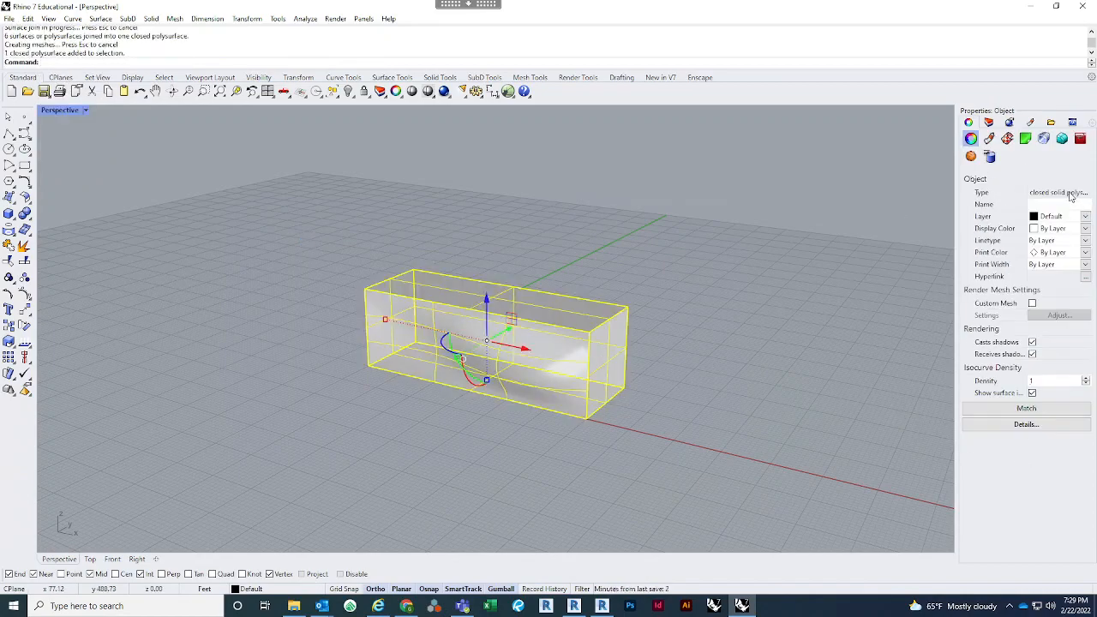
left_click(795, 328)
right_click_drag(795, 328, 543, 361)
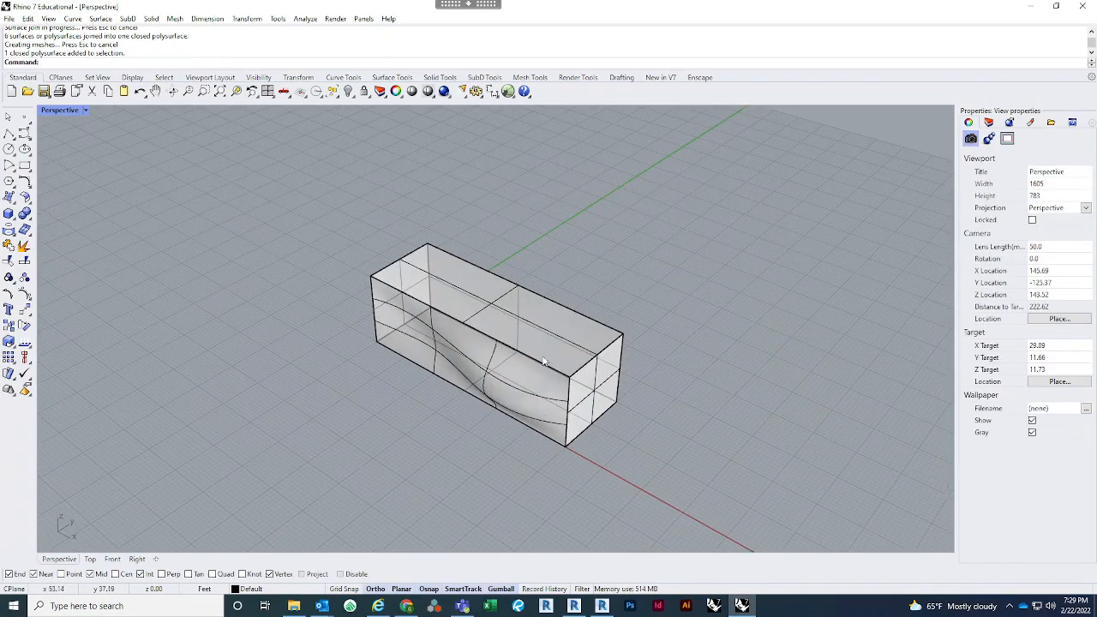
left_click(543, 361)
right_click_drag(387, 368, 385, 433)
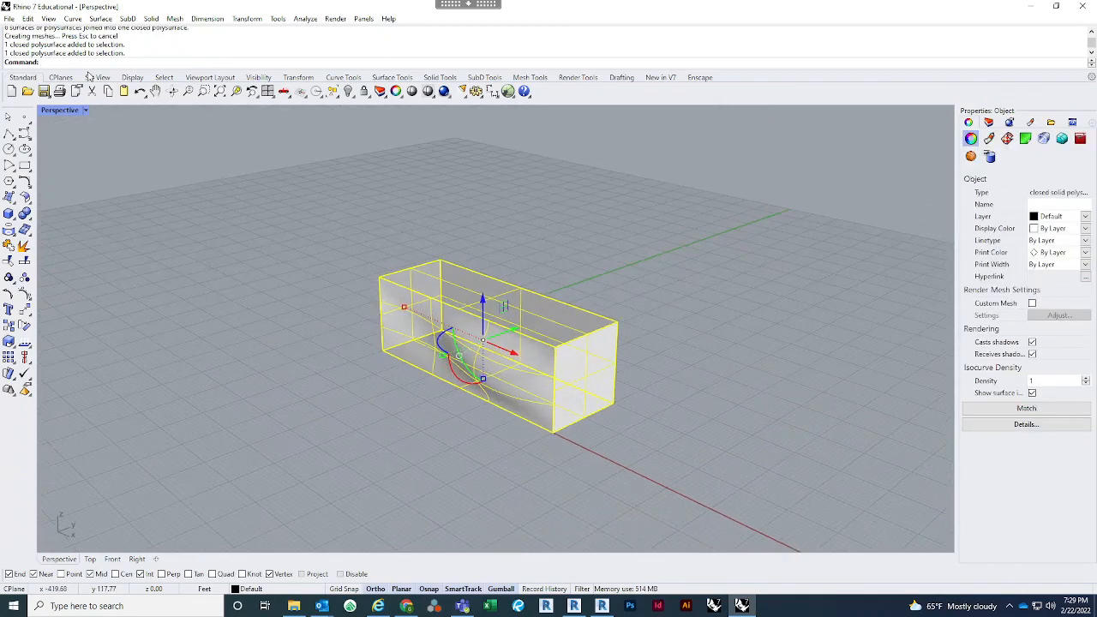
left_click(9, 18)
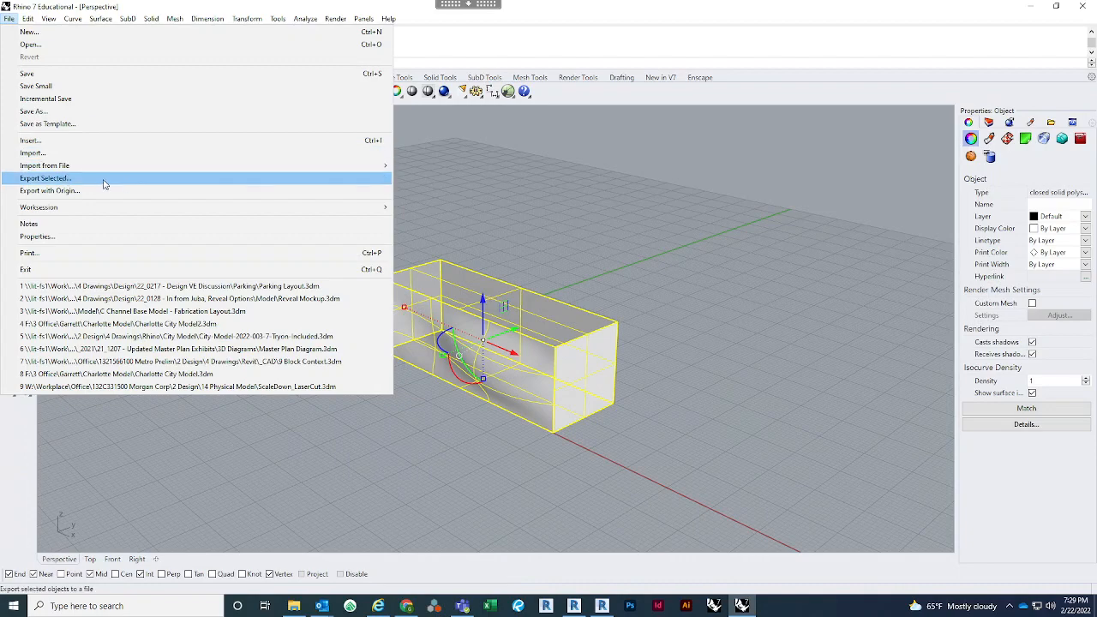
left_click(158, 180)
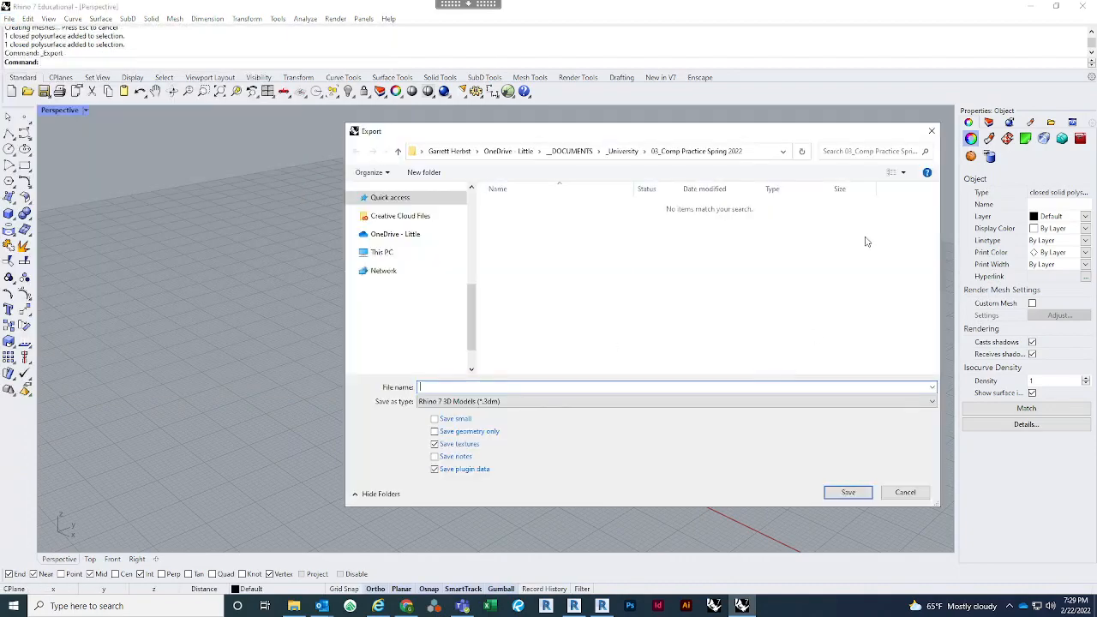
left_click(932, 131)
key("Escape")
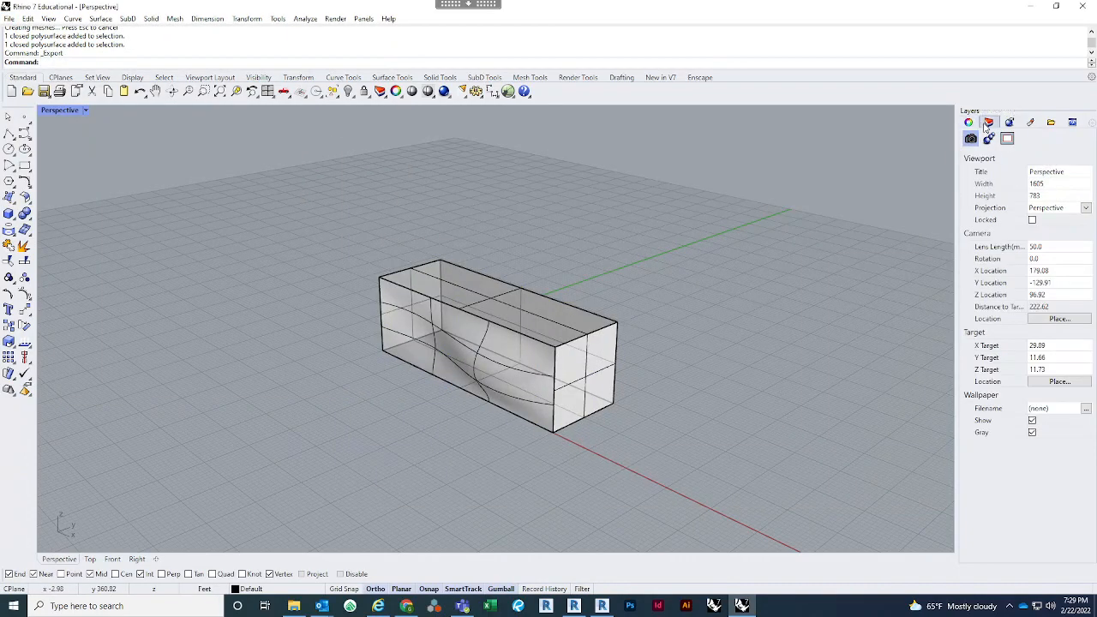
Show the layer list, select the joined box and rename Layer 01 to Bump Material.
left_click(989, 123)
right_click_drag(630, 410, 646, 396)
right_click_drag(661, 318, 598, 284)
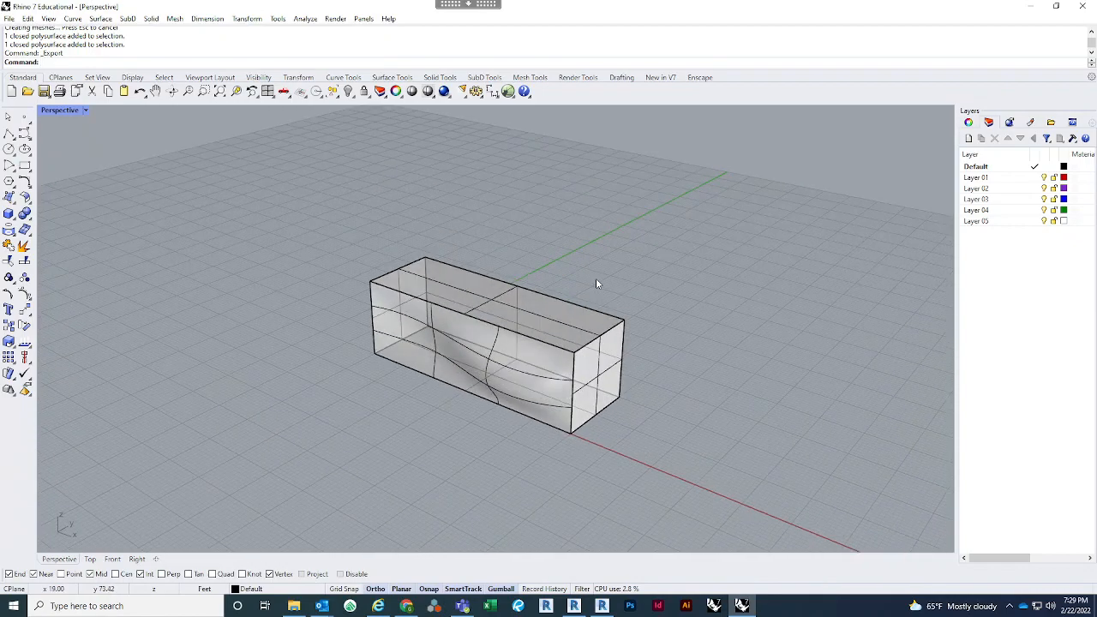
left_click(598, 314)
key("Escape")
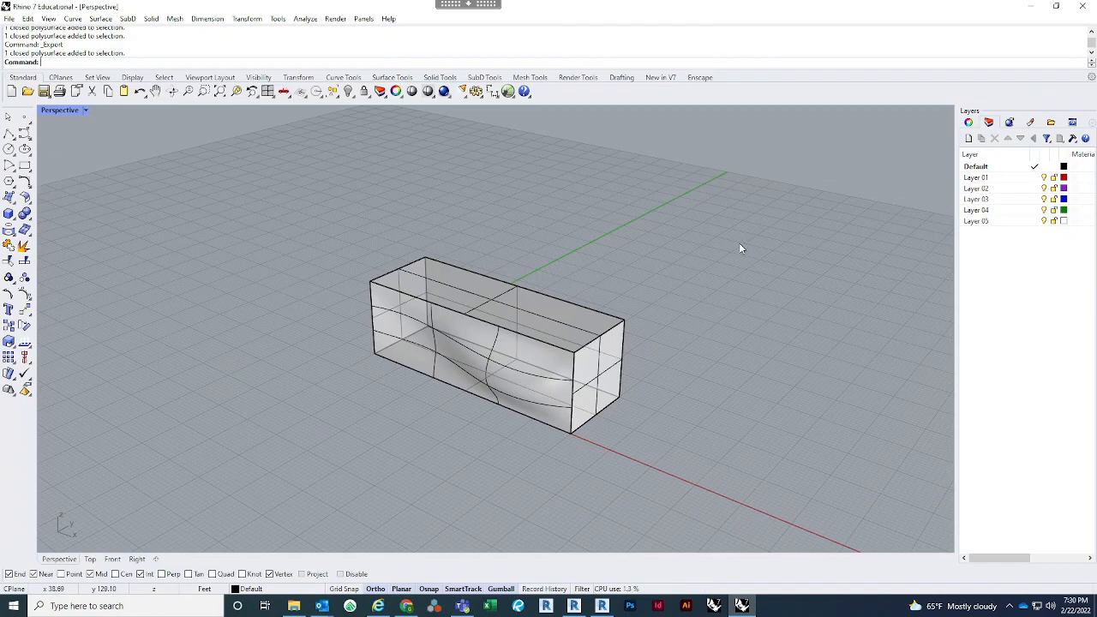
left_click(615, 355)
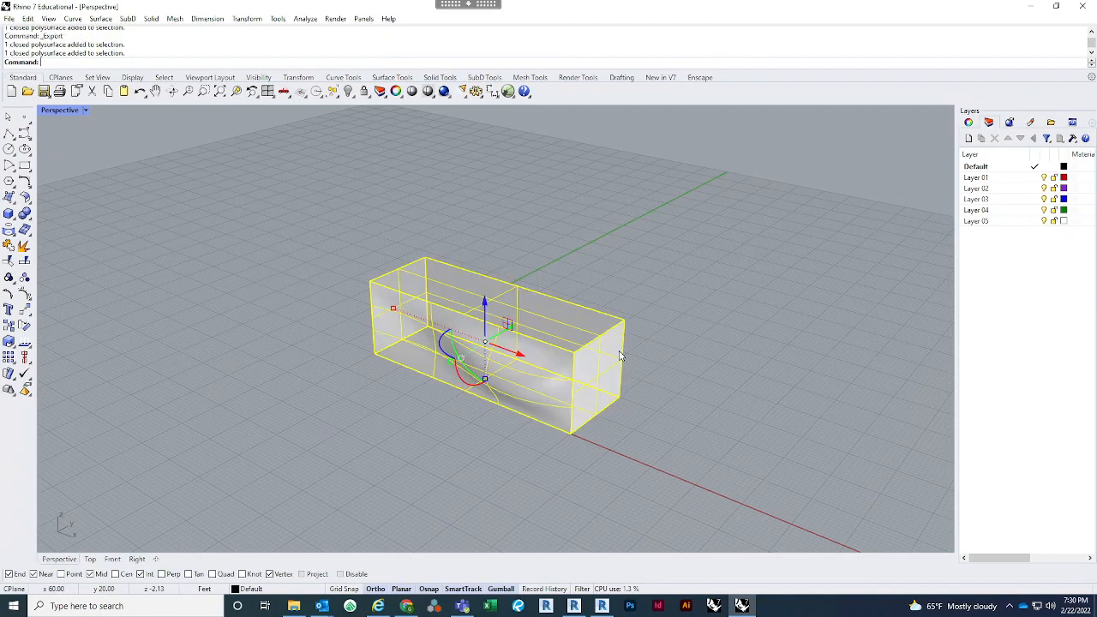
left_click(990, 178)
right_click(990, 178)
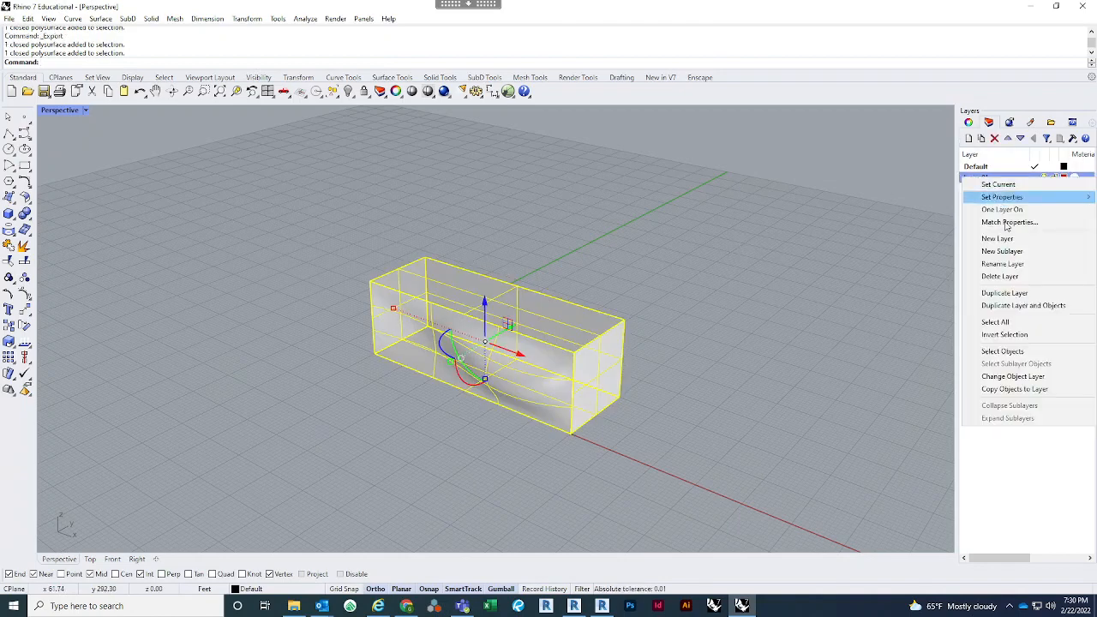
left_click(1009, 265)
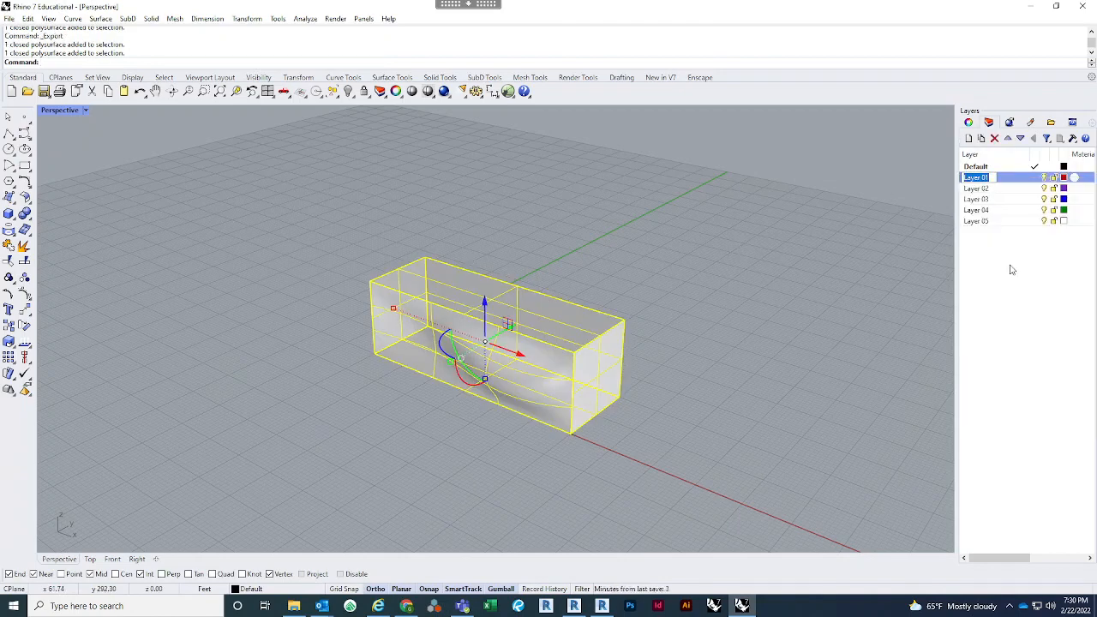
type("Bump Material")
key("Return")
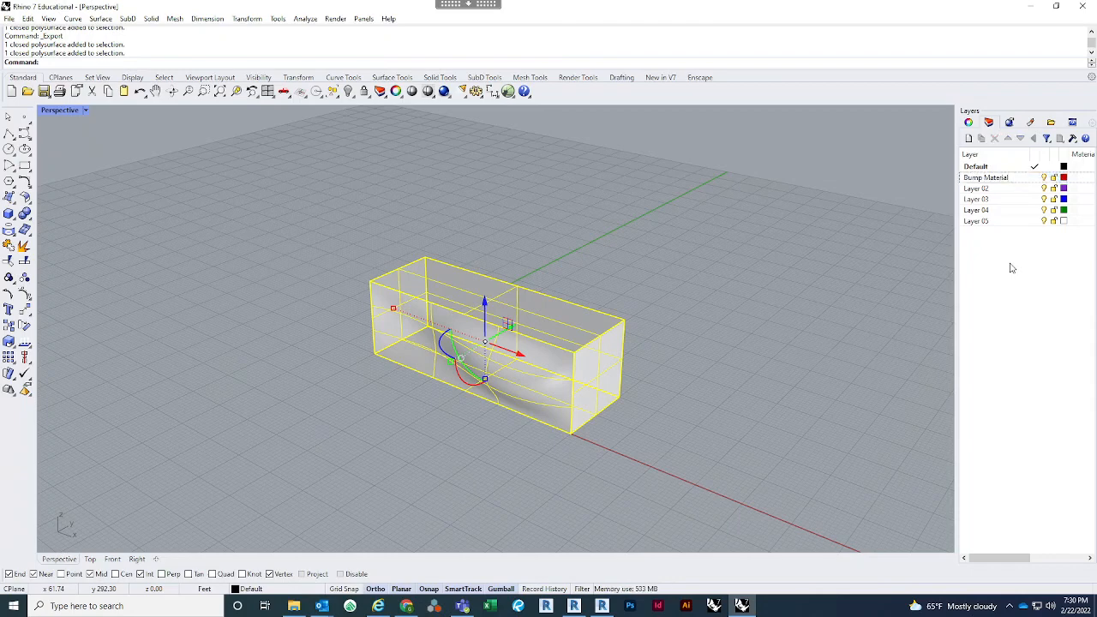
Move the selected box to the Bump Material layer and deselect it.
right_click(1024, 181)
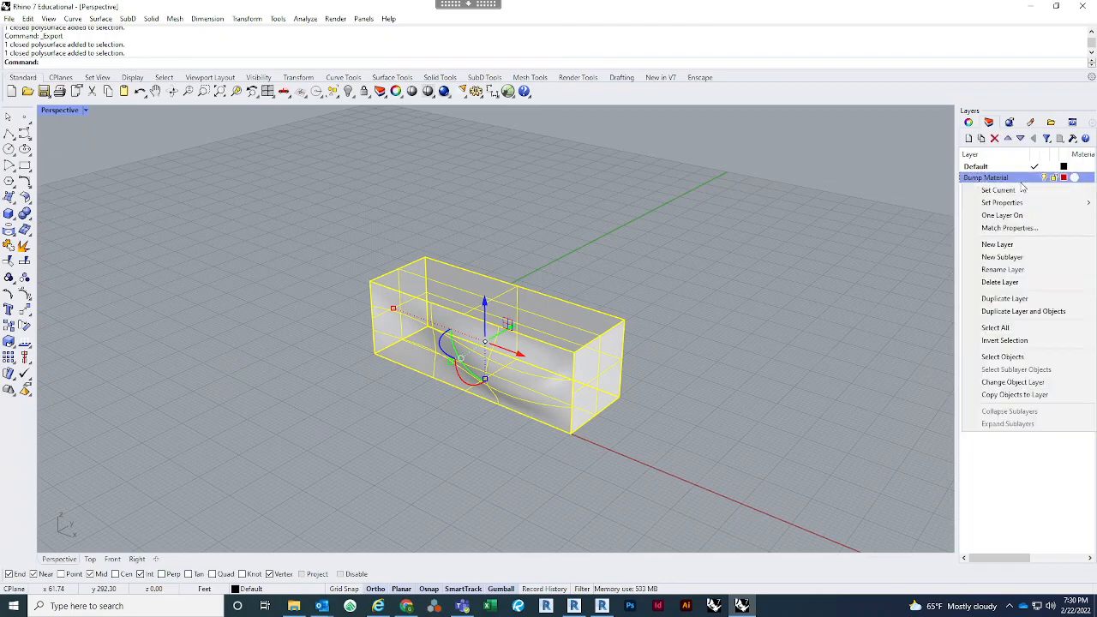
left_click(1007, 387)
left_click(609, 444)
Select only the box polysurface, not the base curve, and start exporting it in AutoCAD Drawing (*.dwg) format.
right_click_drag(609, 444, 575, 375)
left_click(577, 377)
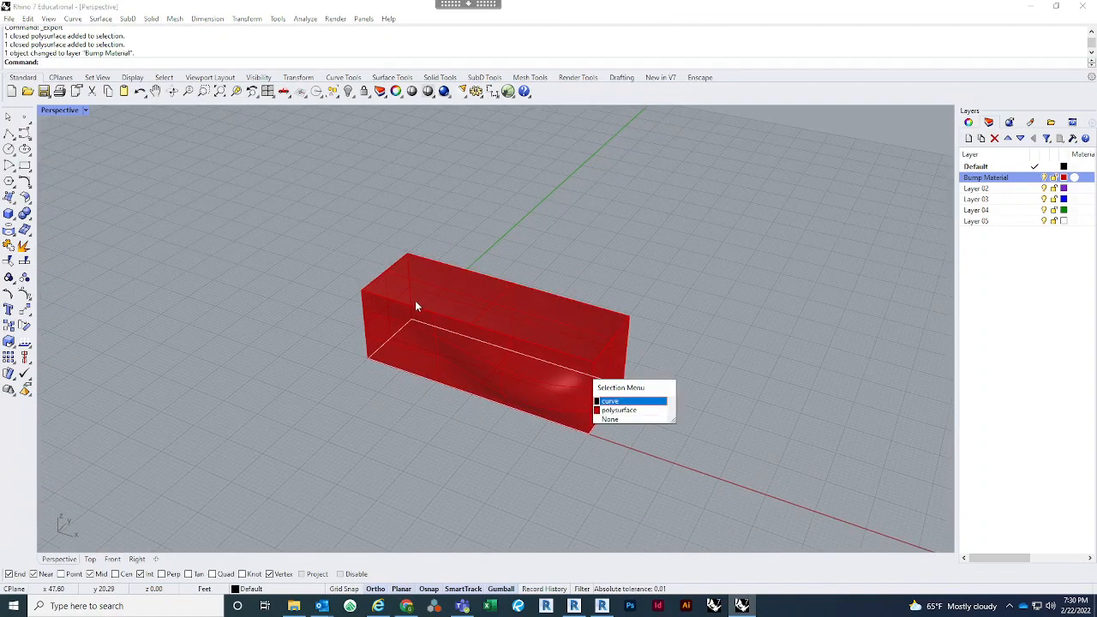
left_click(617, 410)
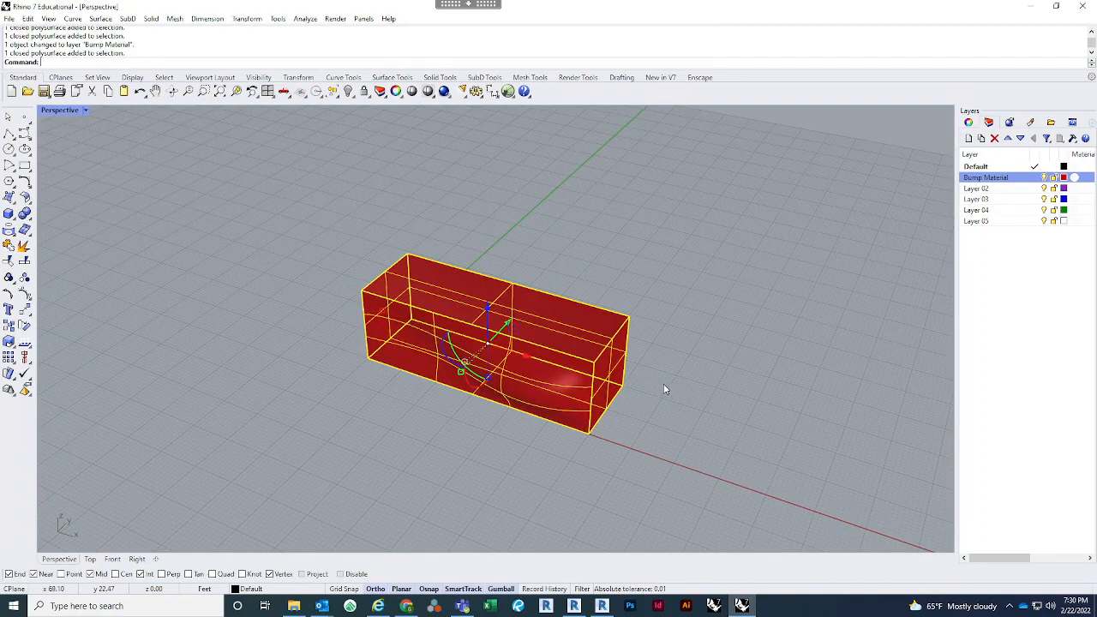
left_click(8, 18)
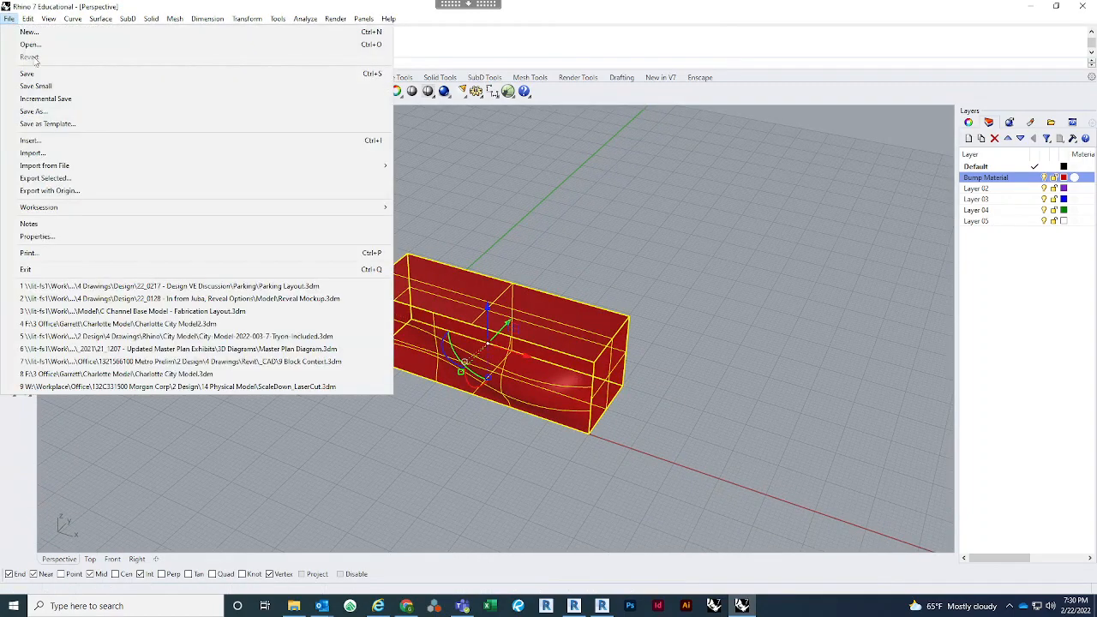
left_click(44, 179)
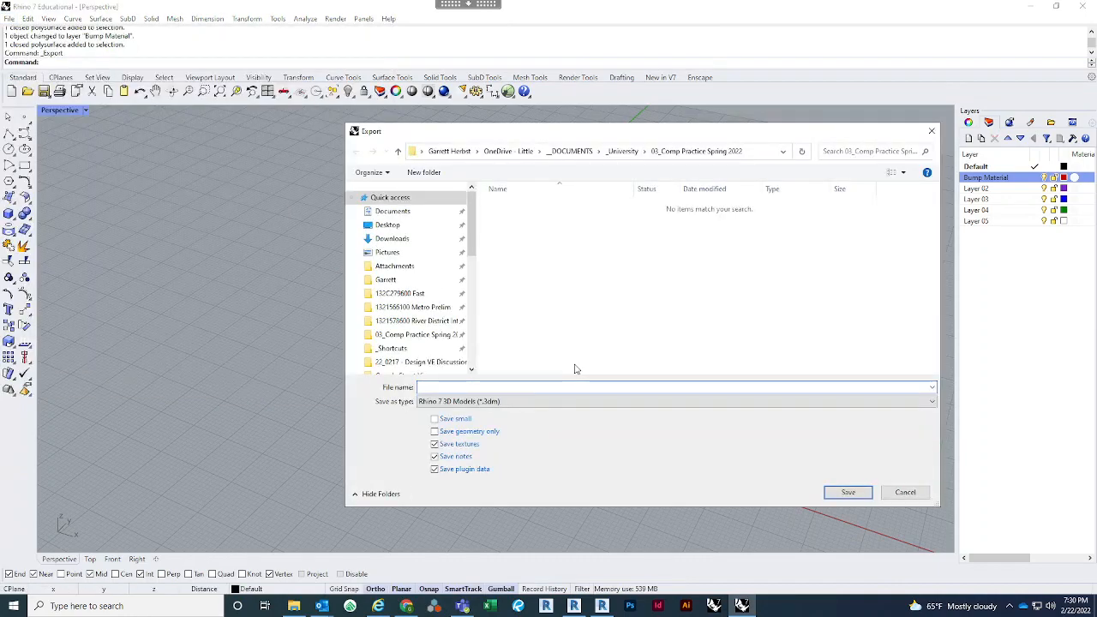
left_click(531, 402)
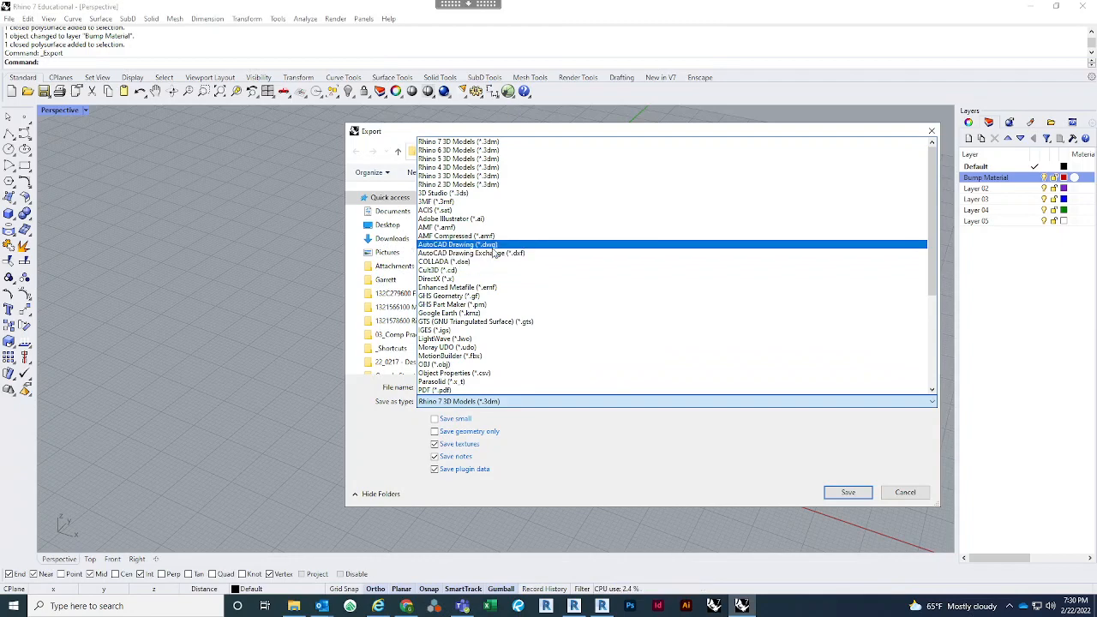
left_click(494, 246)
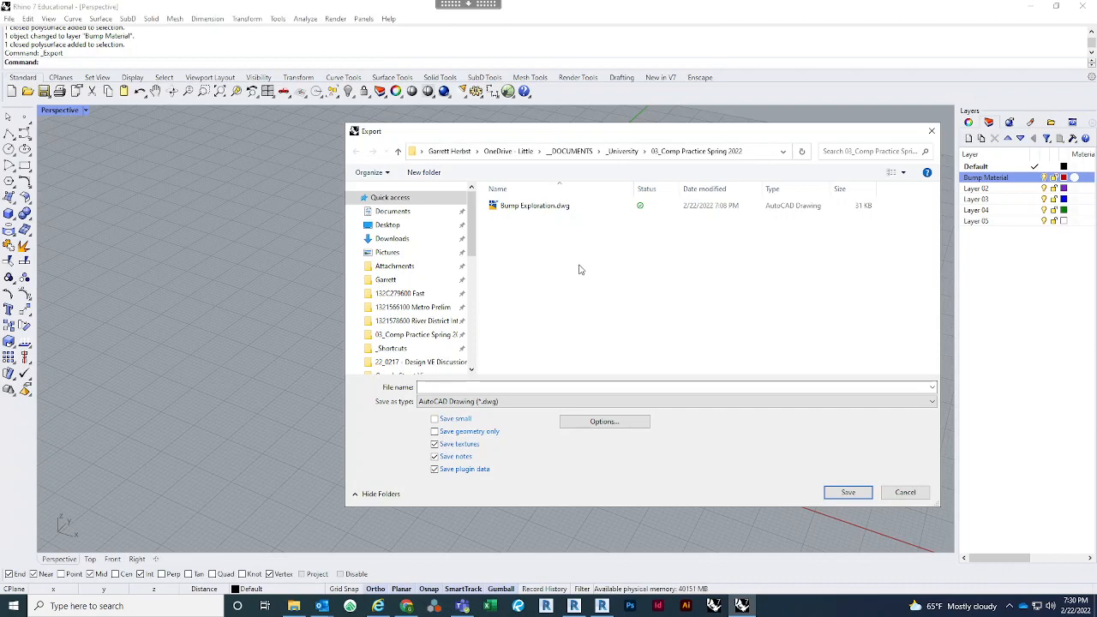
Save the export over the existing file Bump Exploration.dwg in the 03_Comp Practice Spring 2022 folder.
left_click(572, 210)
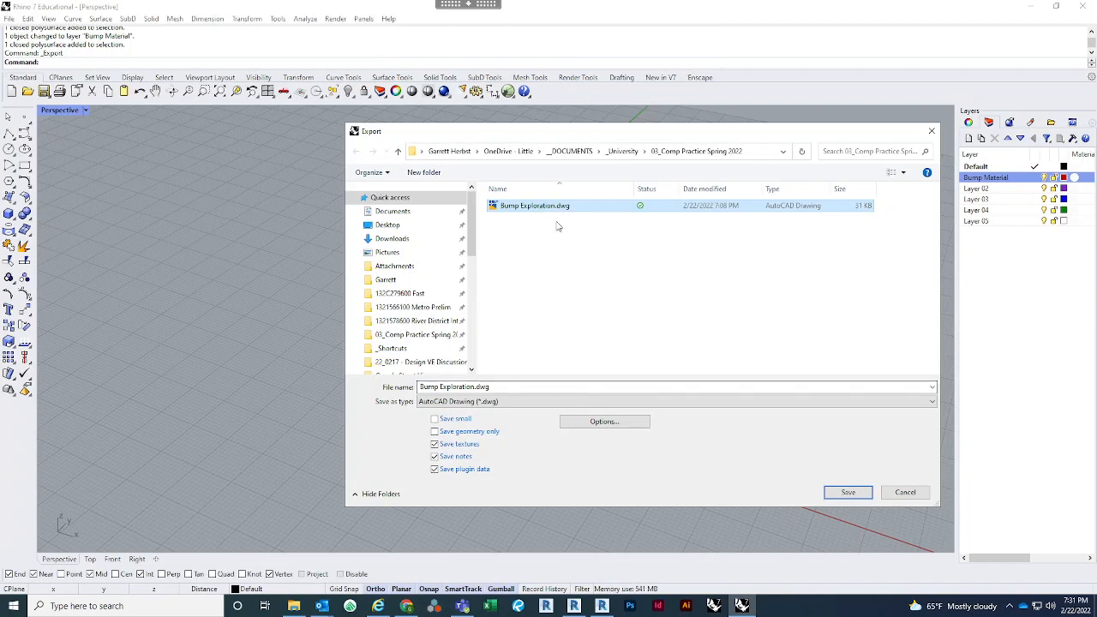
left_click(860, 493)
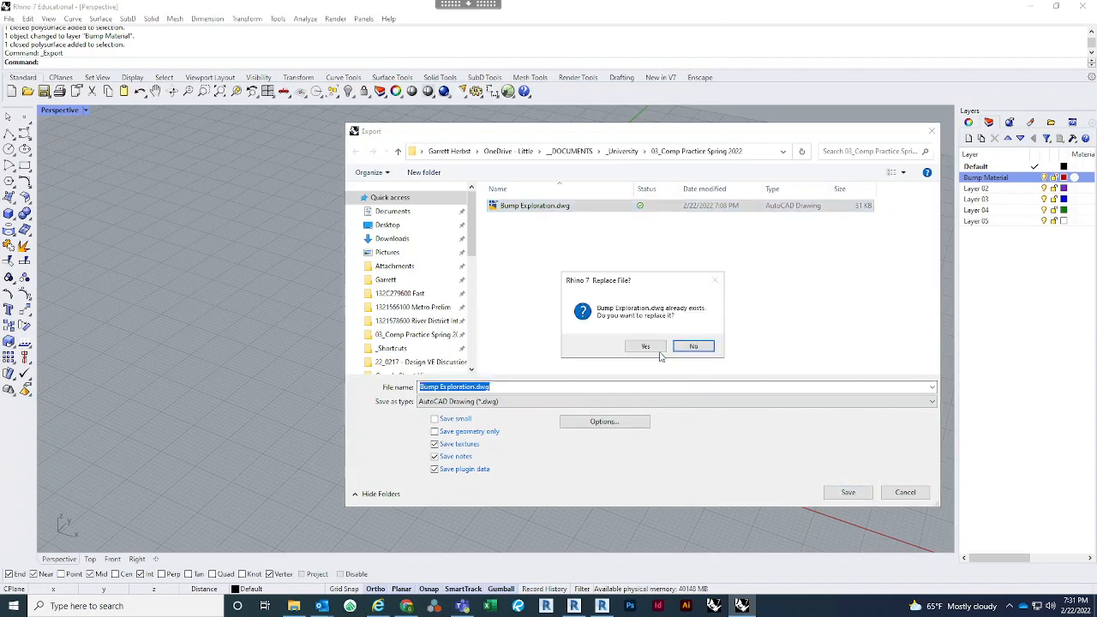
left_click(658, 348)
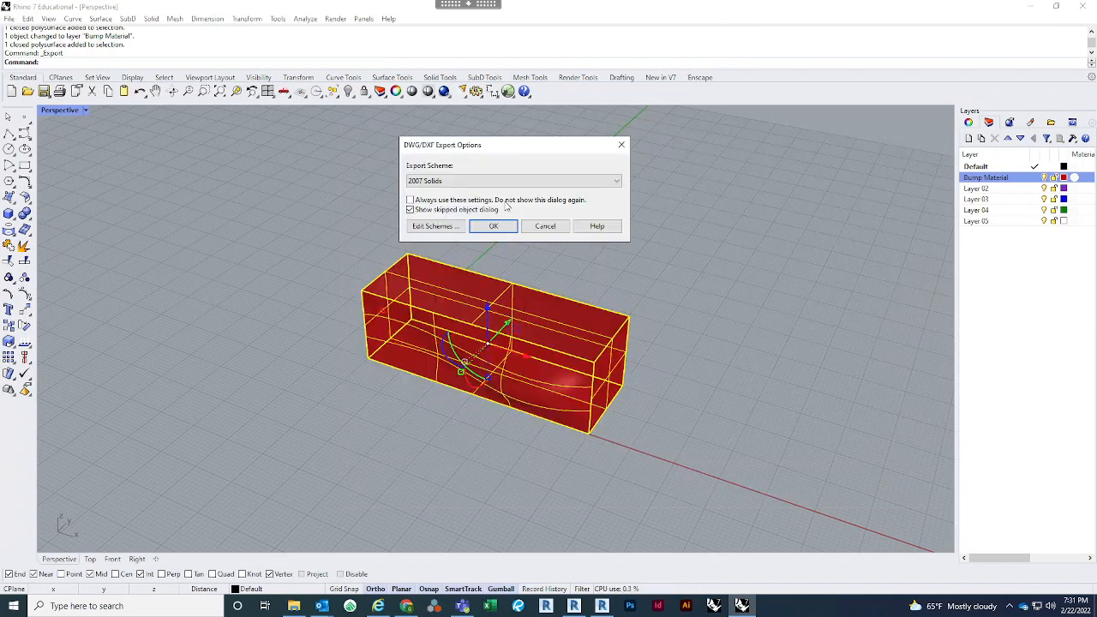
Complete the DWG export with the 2007 Solids scheme and deselect the box.
left_click(511, 180)
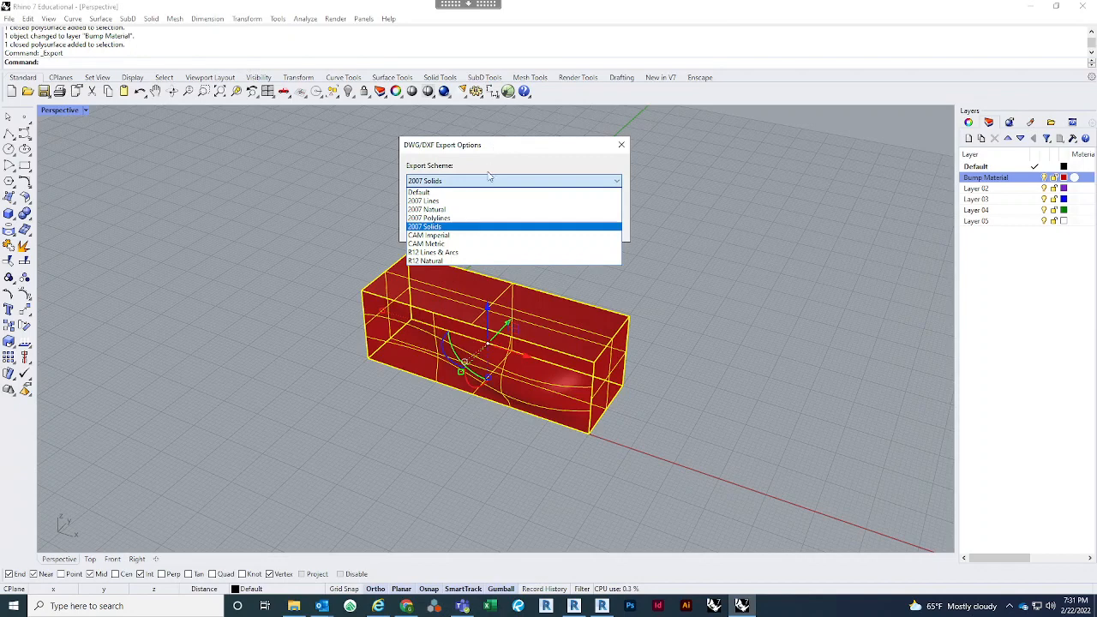
left_click(477, 193)
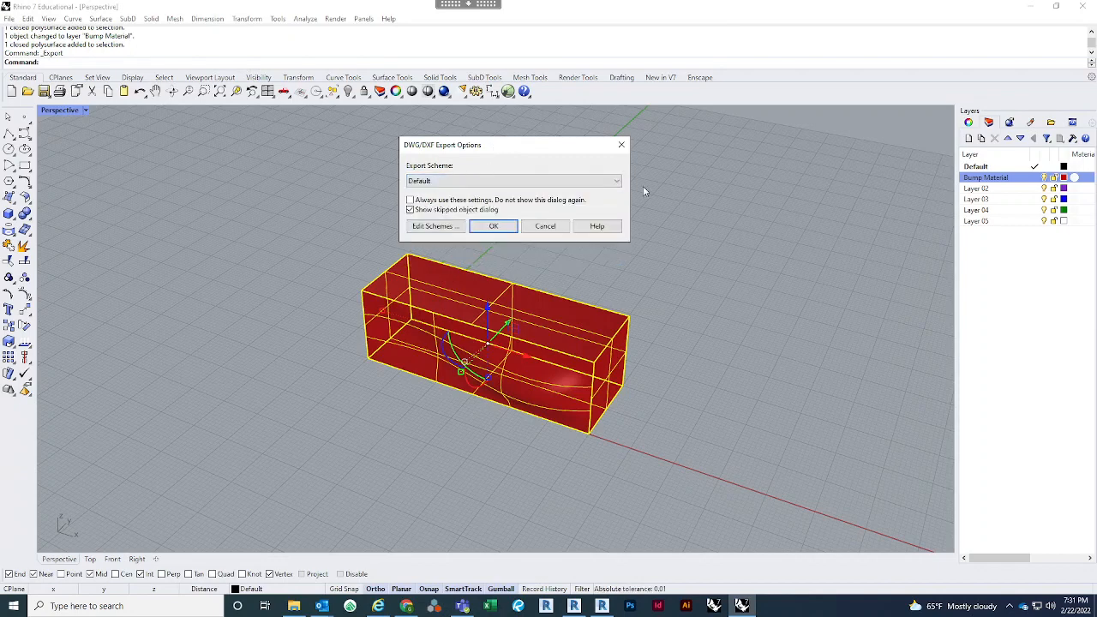
left_click(576, 183)
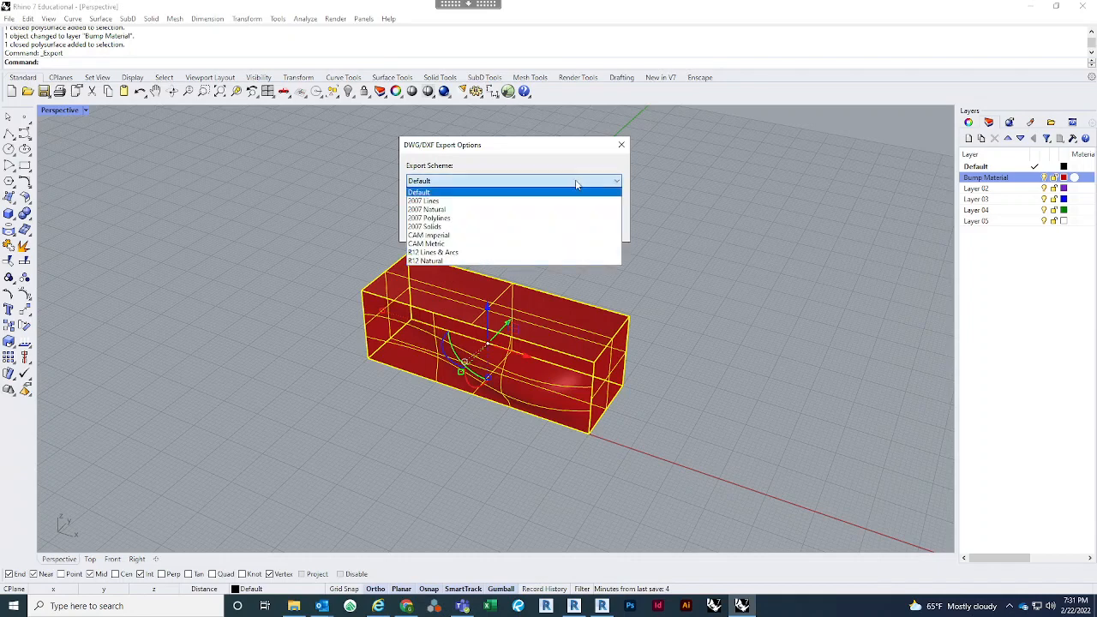
left_click(529, 227)
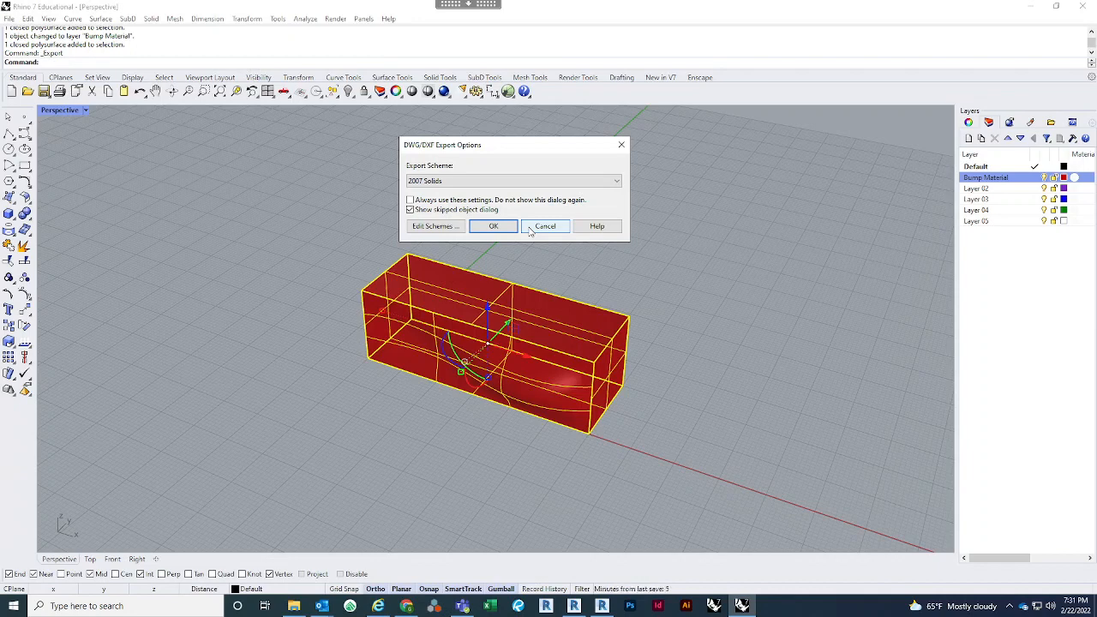
left_click(507, 228)
key("Escape")
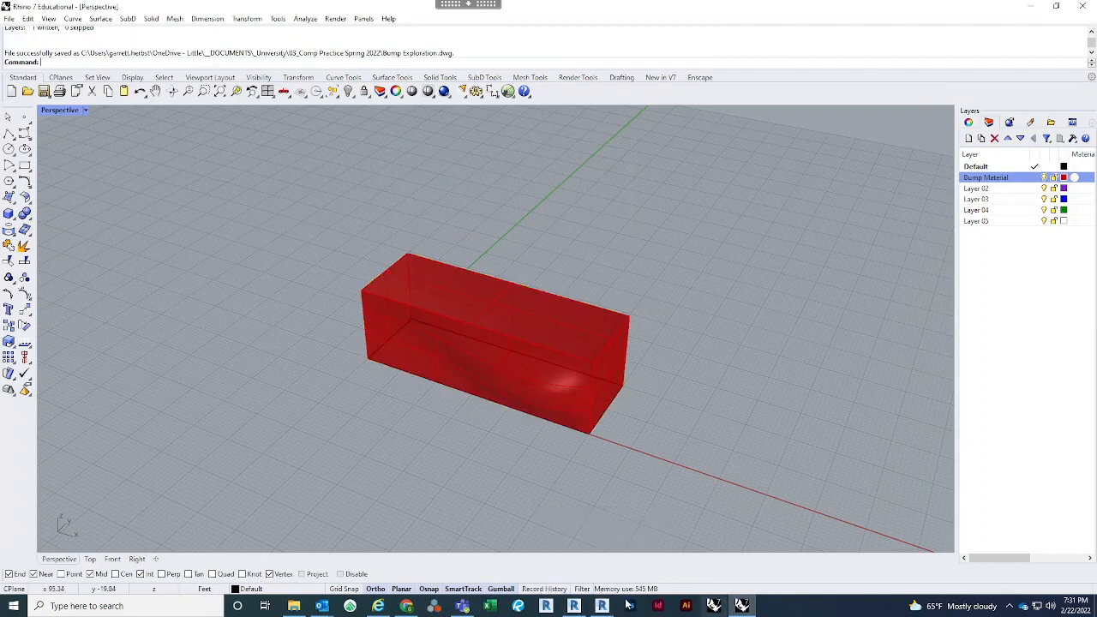
Switch to the Revit project's 3D view and start importing a CAD file.
left_click(602, 606)
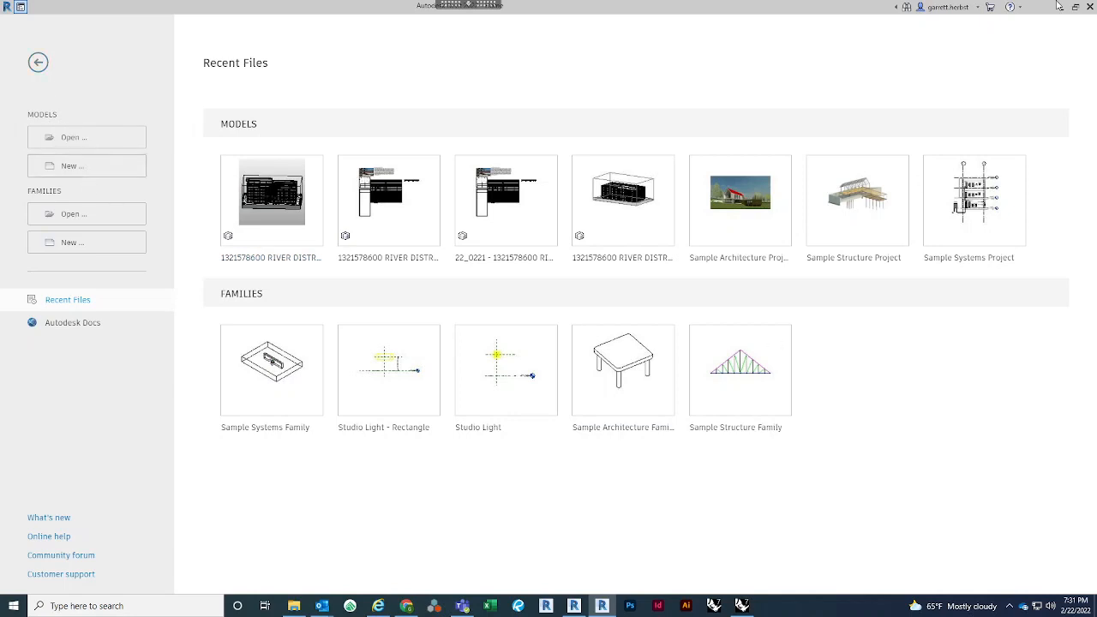
key("alt+Tab")
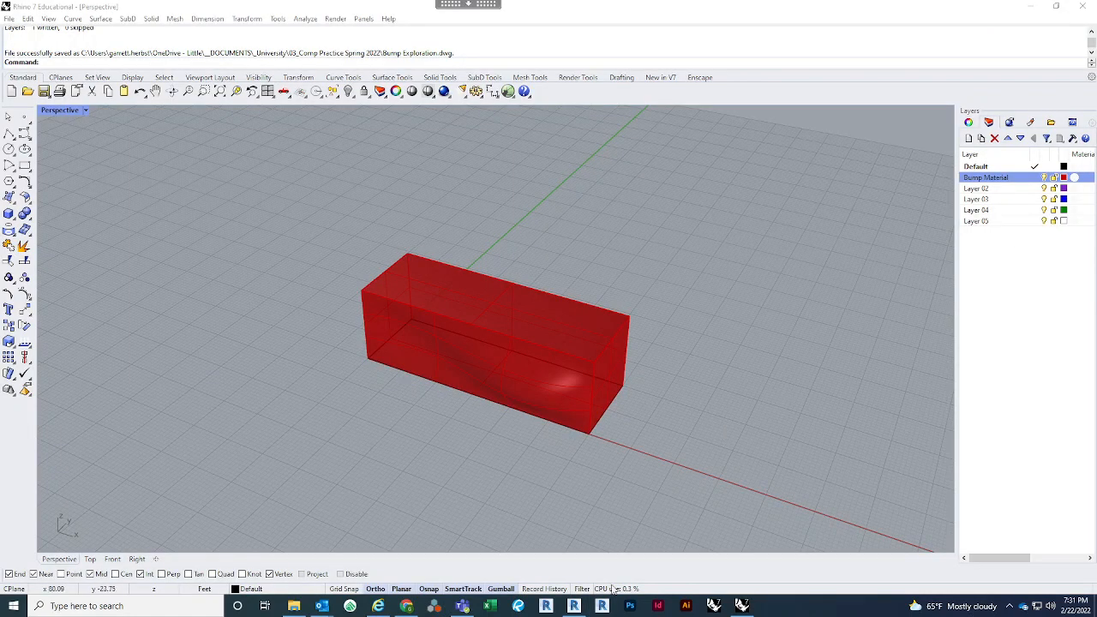
left_click(574, 607)
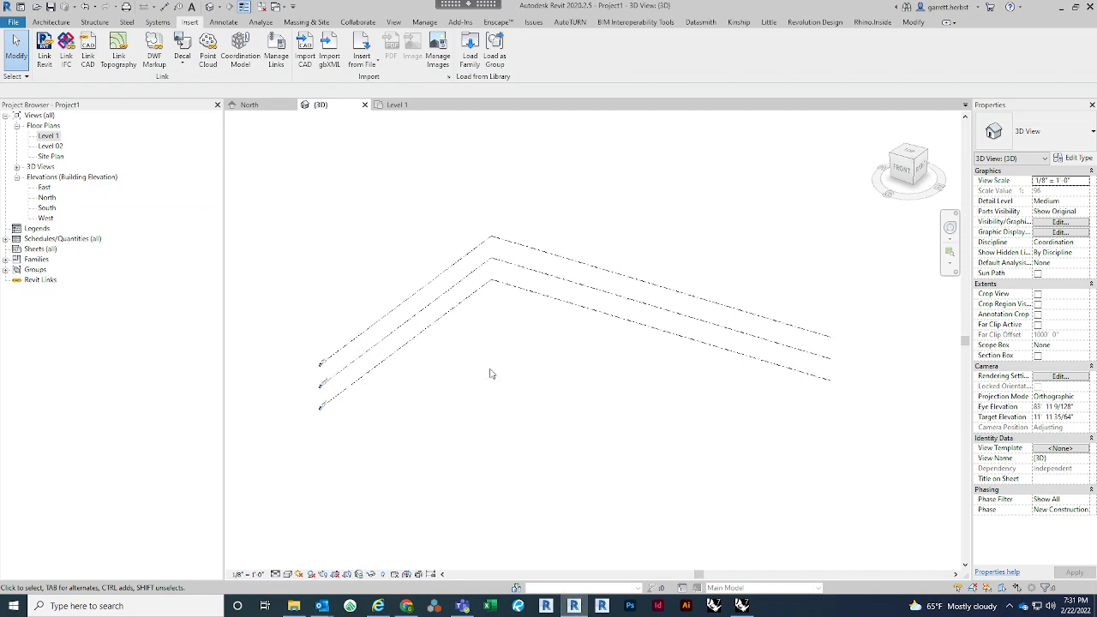
middle_click_drag(512, 375, 505, 366)
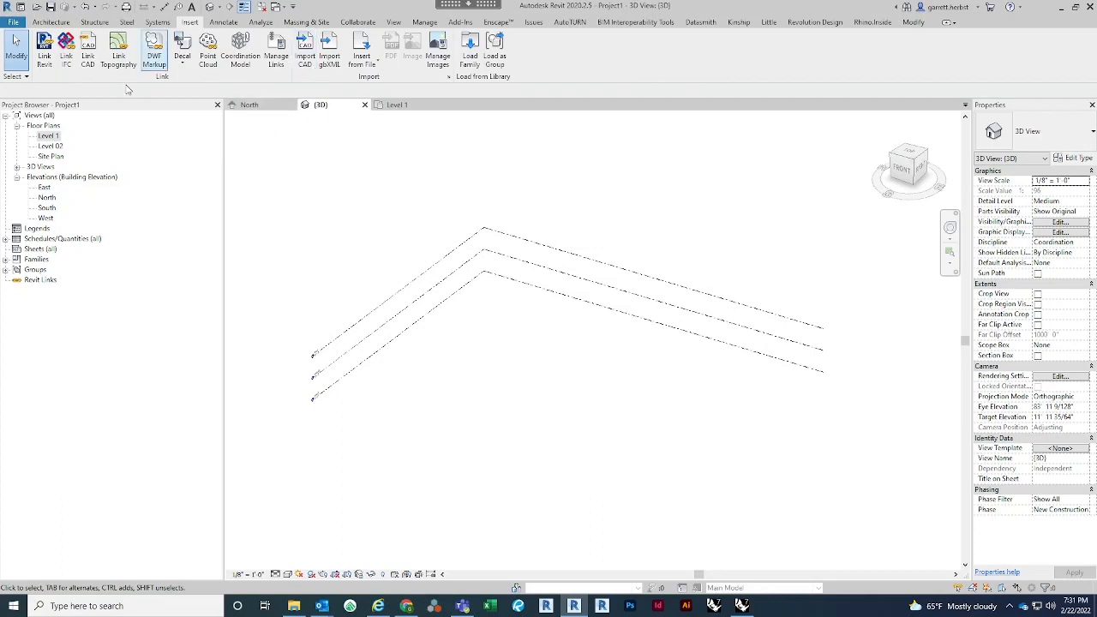
left_click(51, 23)
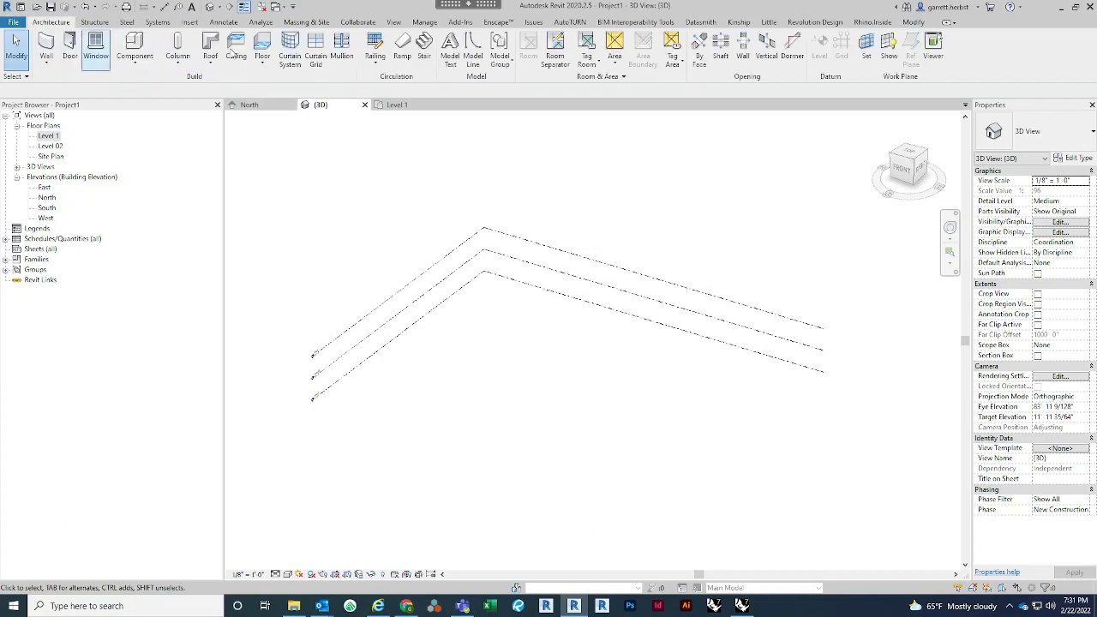
left_click(194, 23)
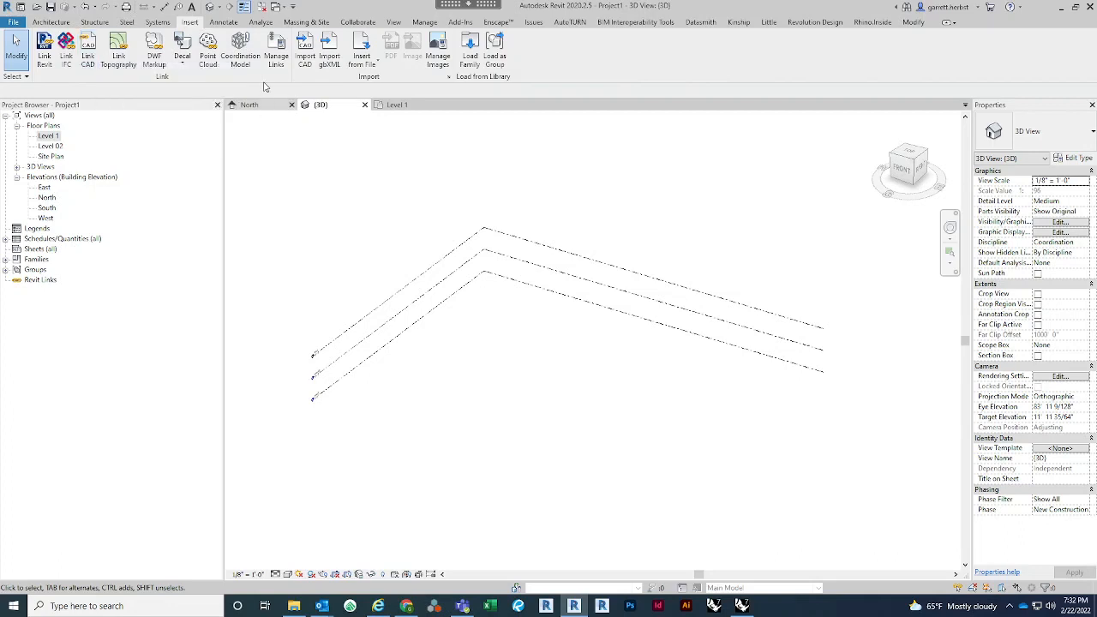
left_click(305, 56)
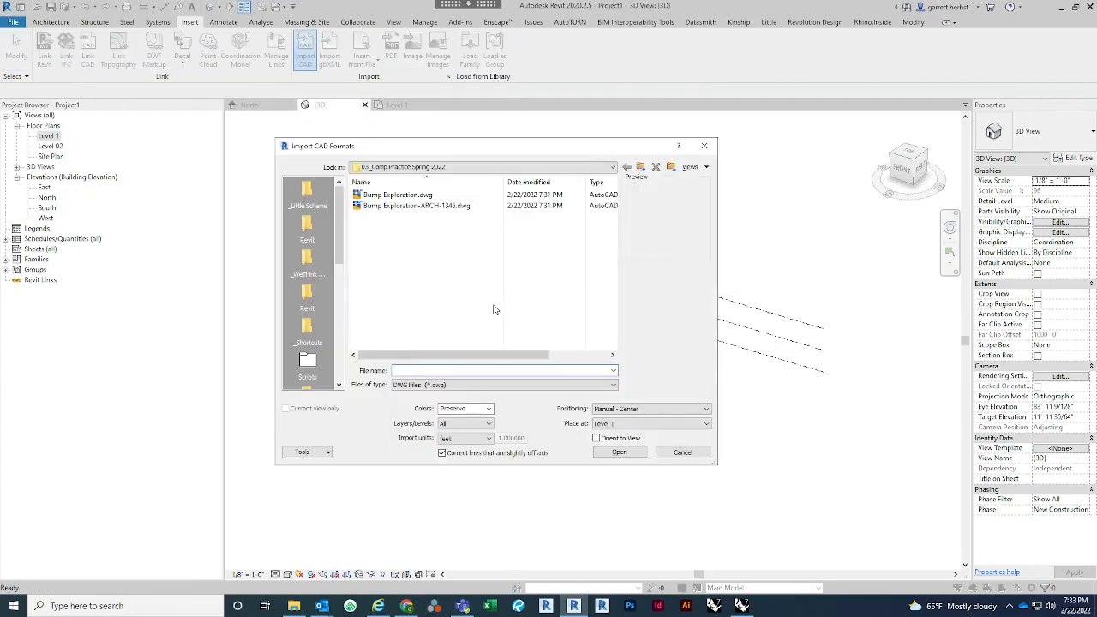
Choose Bump Exploration.dwg as the import file, with DWG Files (*.dwg) as the file type.
left_click(434, 197)
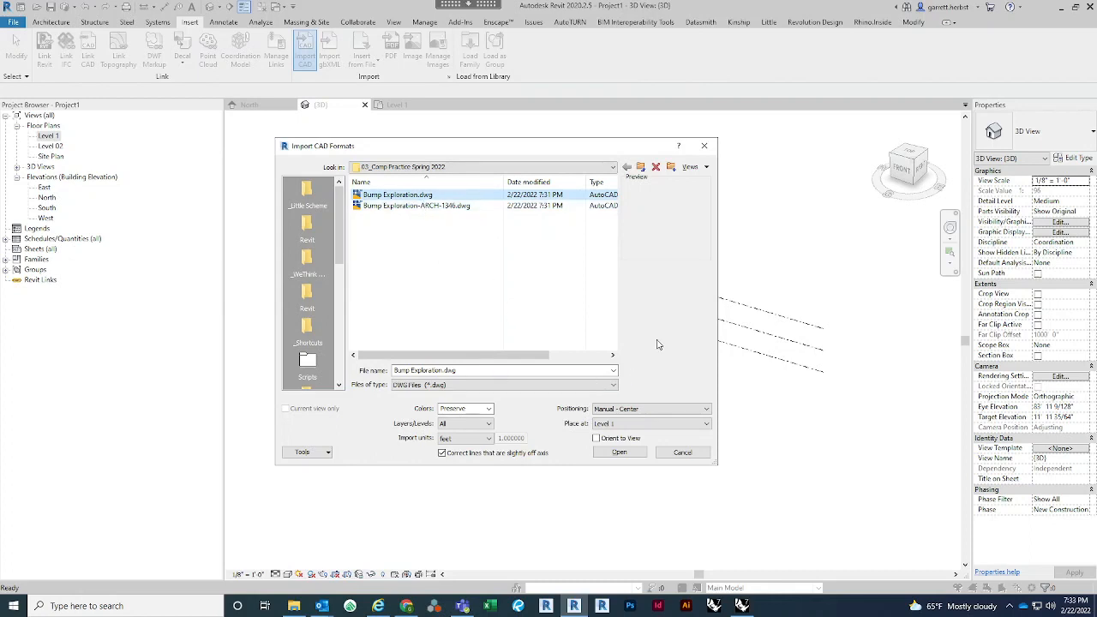
left_click(429, 385)
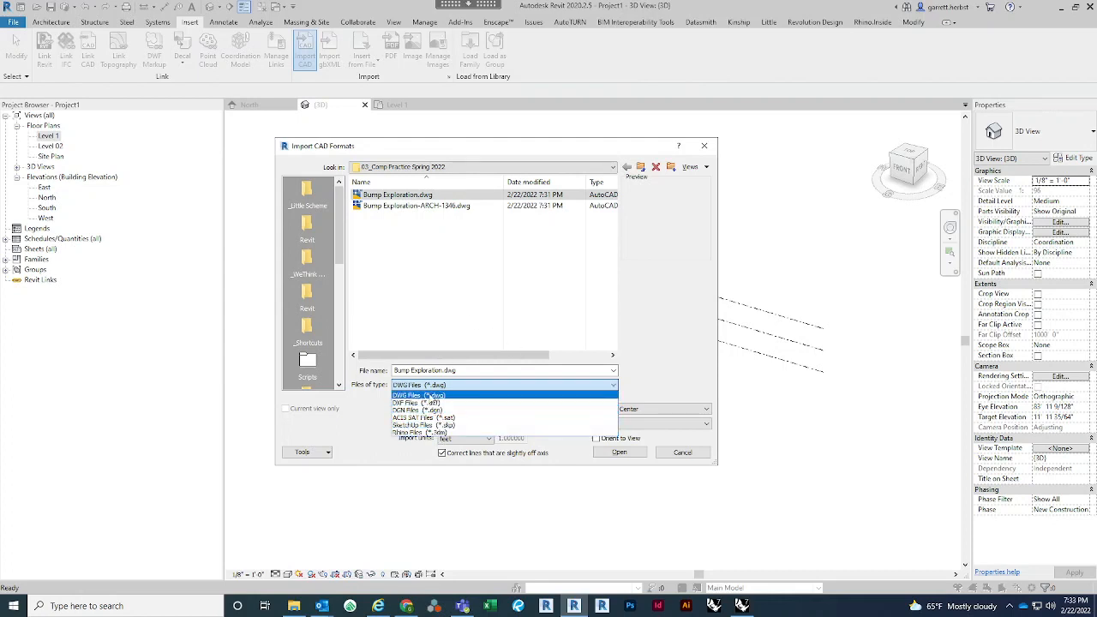
left_click(433, 396)
left_click(428, 196)
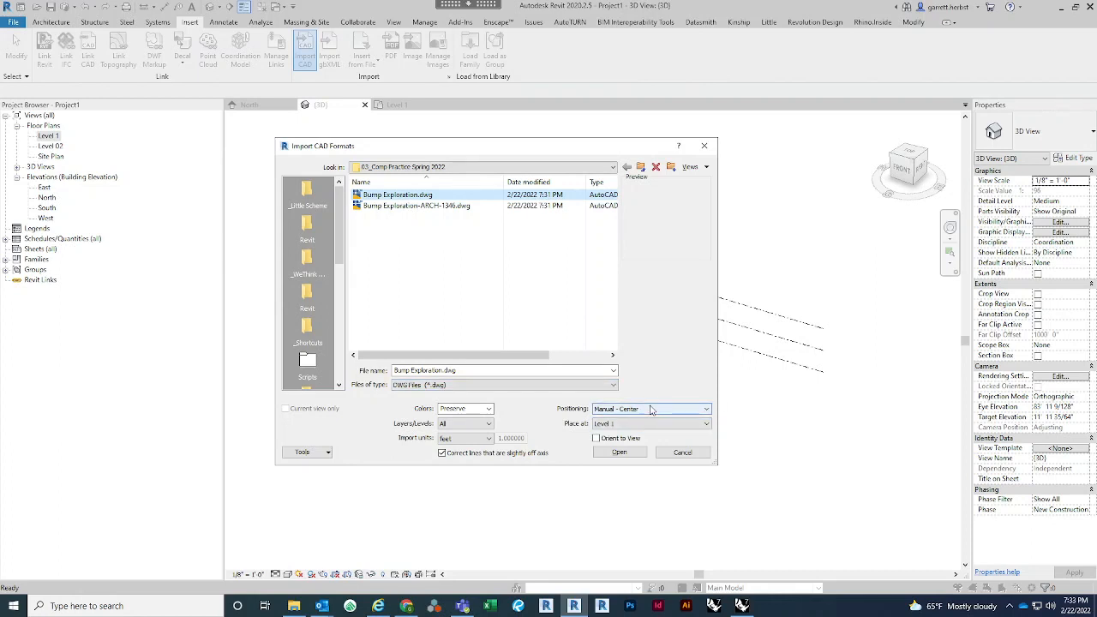
Set the import colors to Preserve, the layers to All and the import units to feet.
left_click(490, 413)
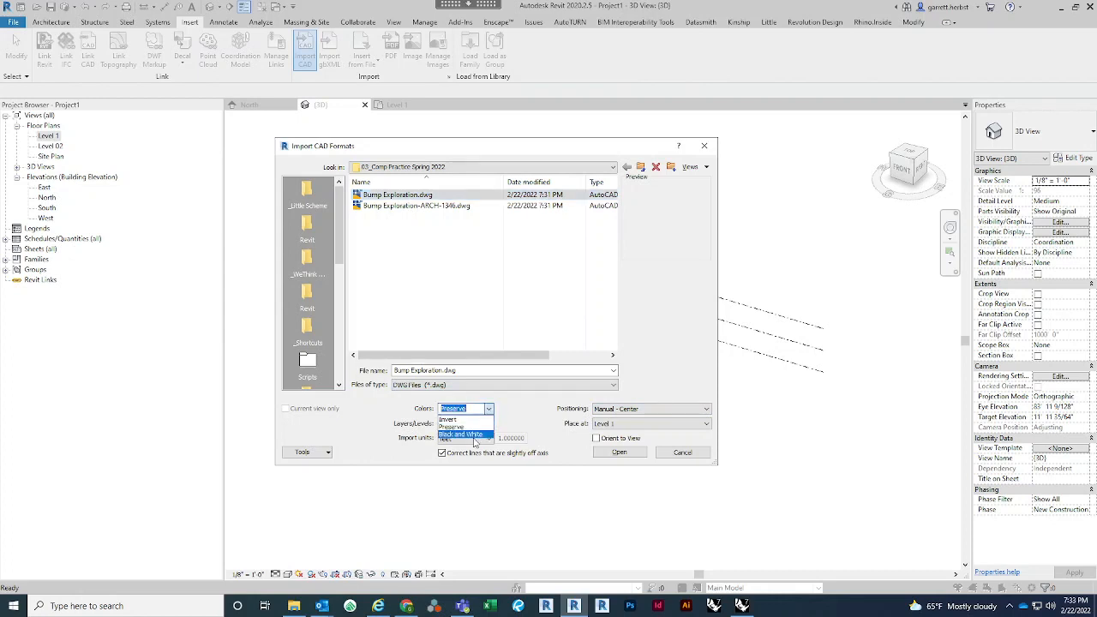
left_click(479, 427)
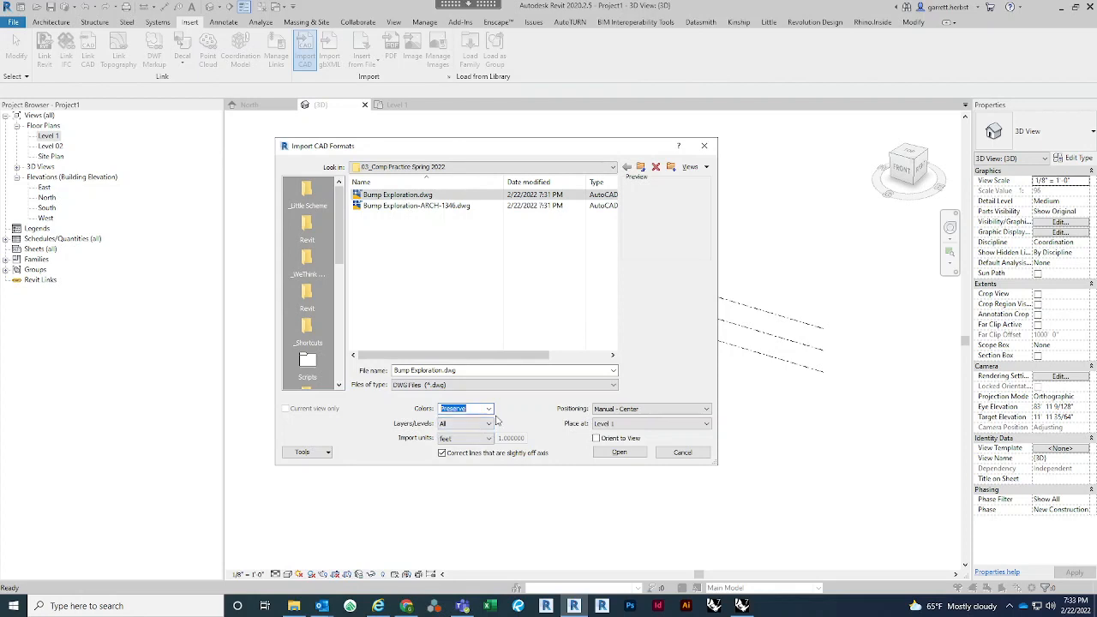
left_click(489, 423)
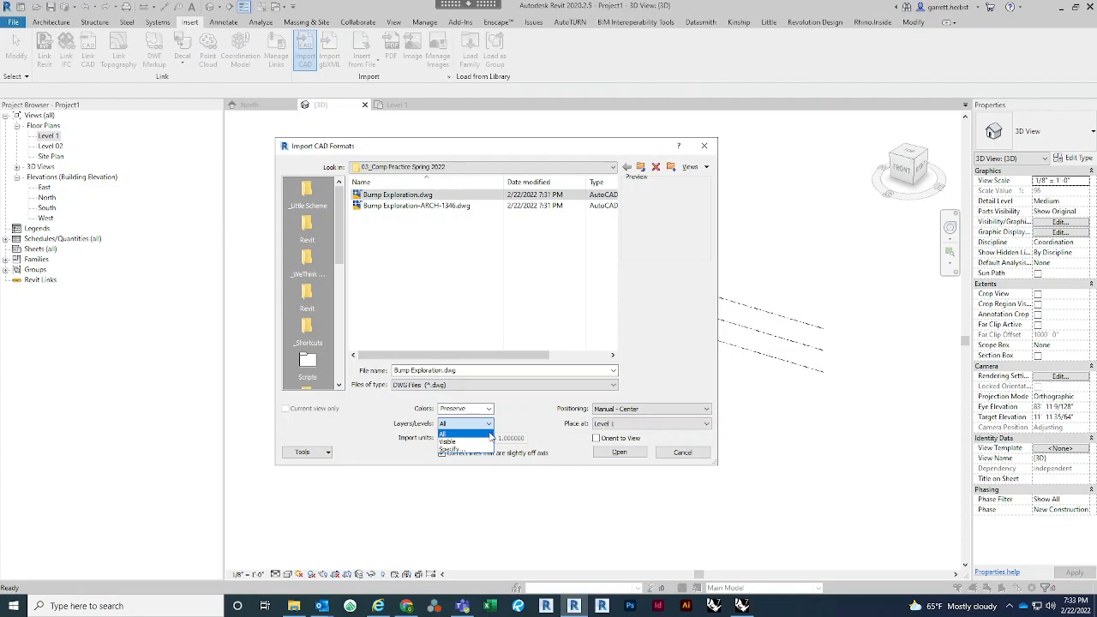
left_click(485, 434)
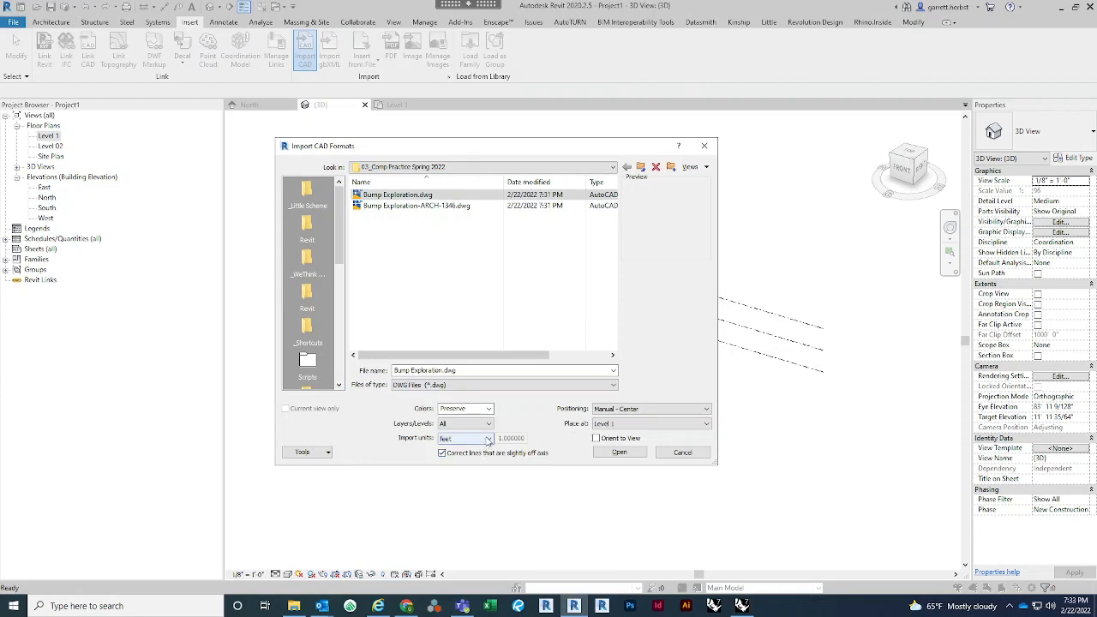
left_click(487, 439)
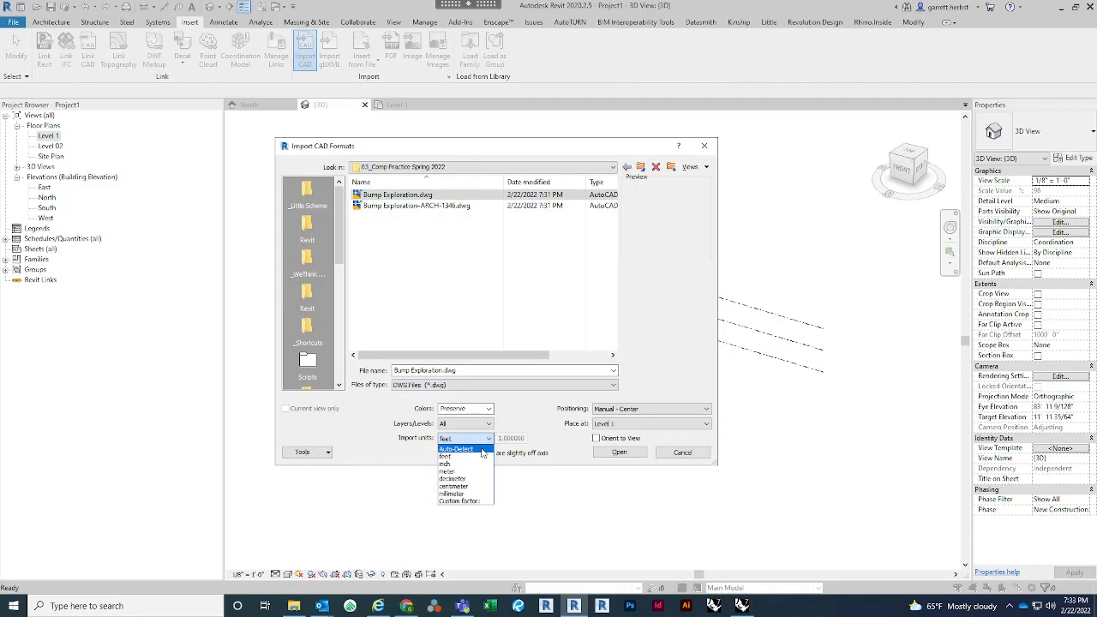
left_click(474, 457)
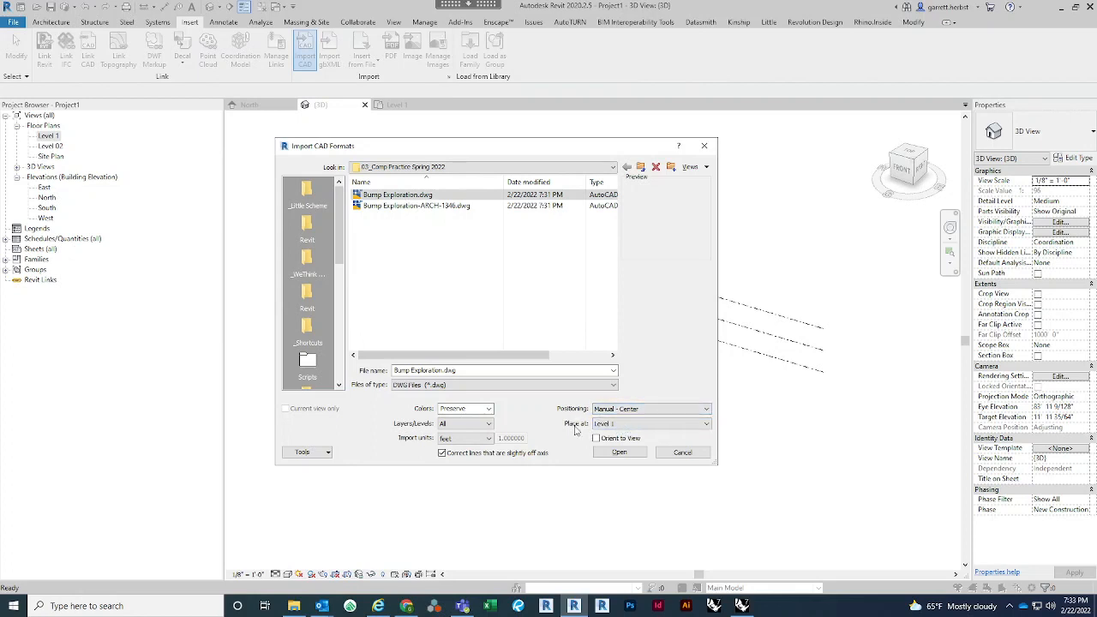
Review the import positioning options, switch to Rhino to examine where the box sits relative to the origin, and return to Revit.
left_click(627, 409)
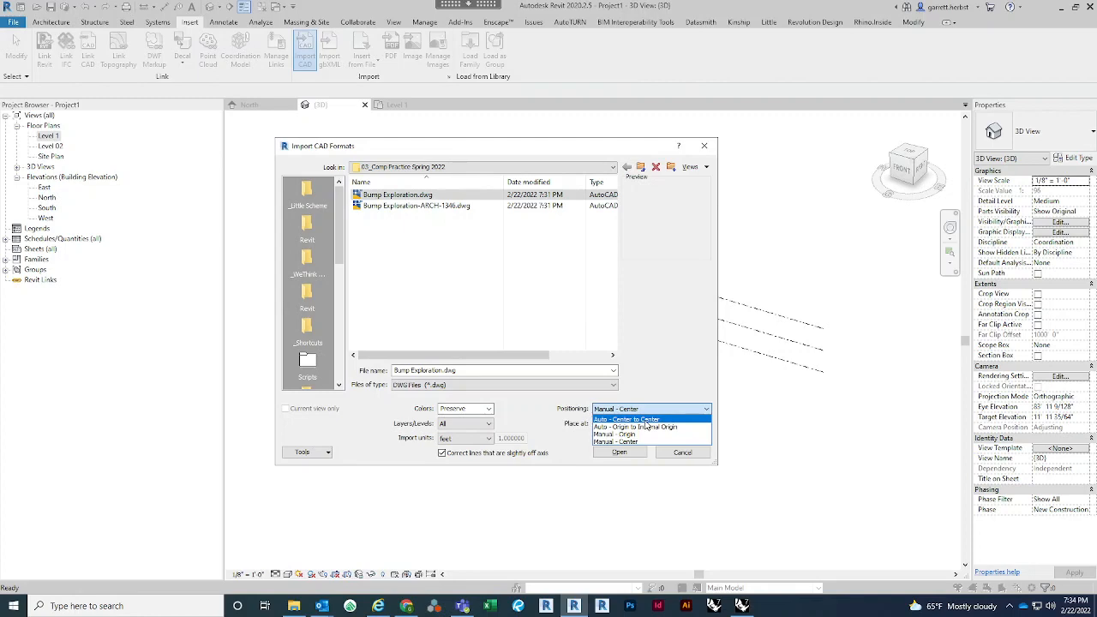
left_click(646, 426)
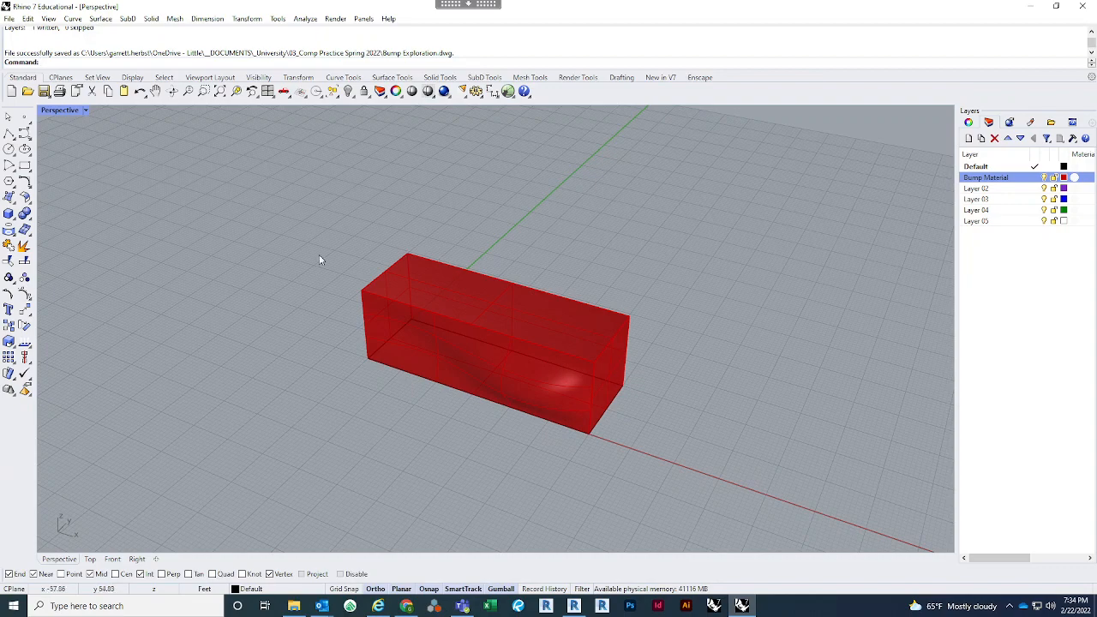
scroll(318, 262, "down", 5)
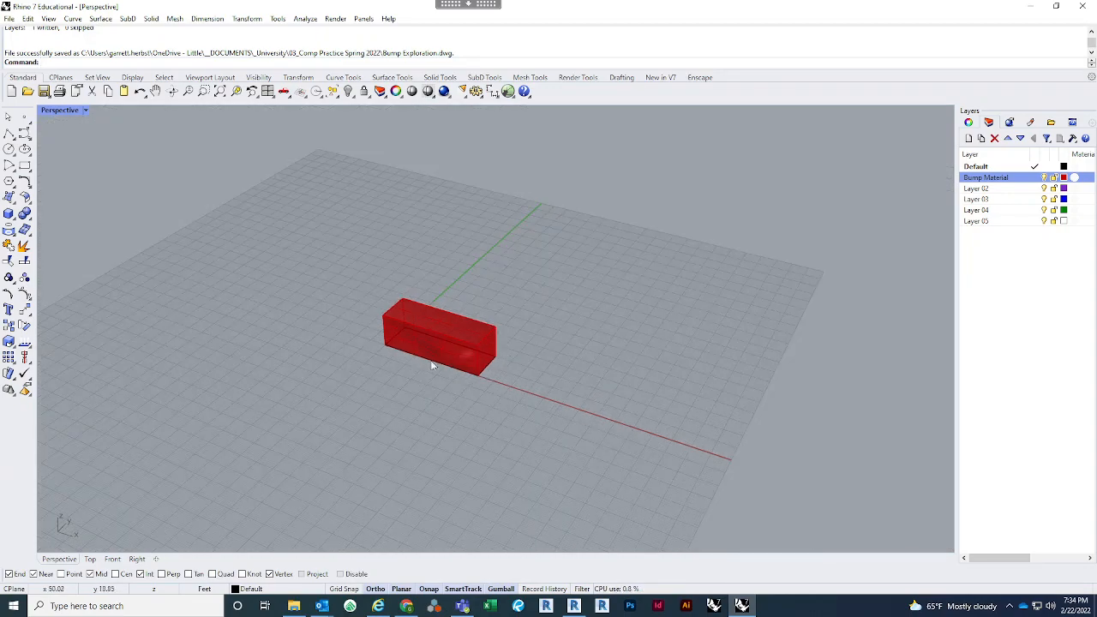
scroll(392, 338, "up", 3)
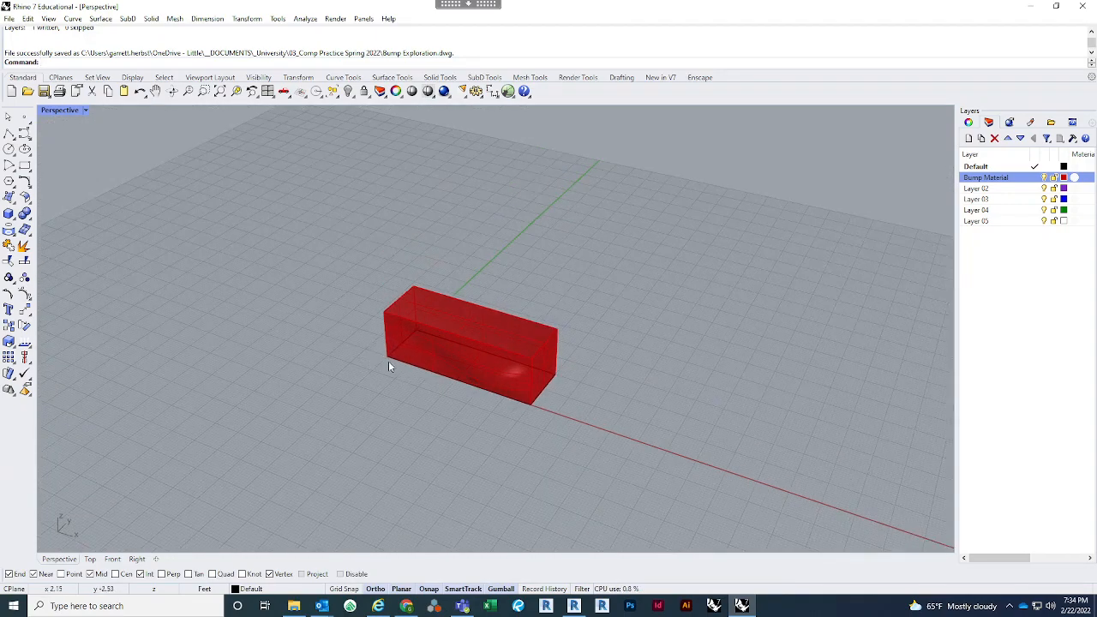
scroll(388, 360, "down", 4)
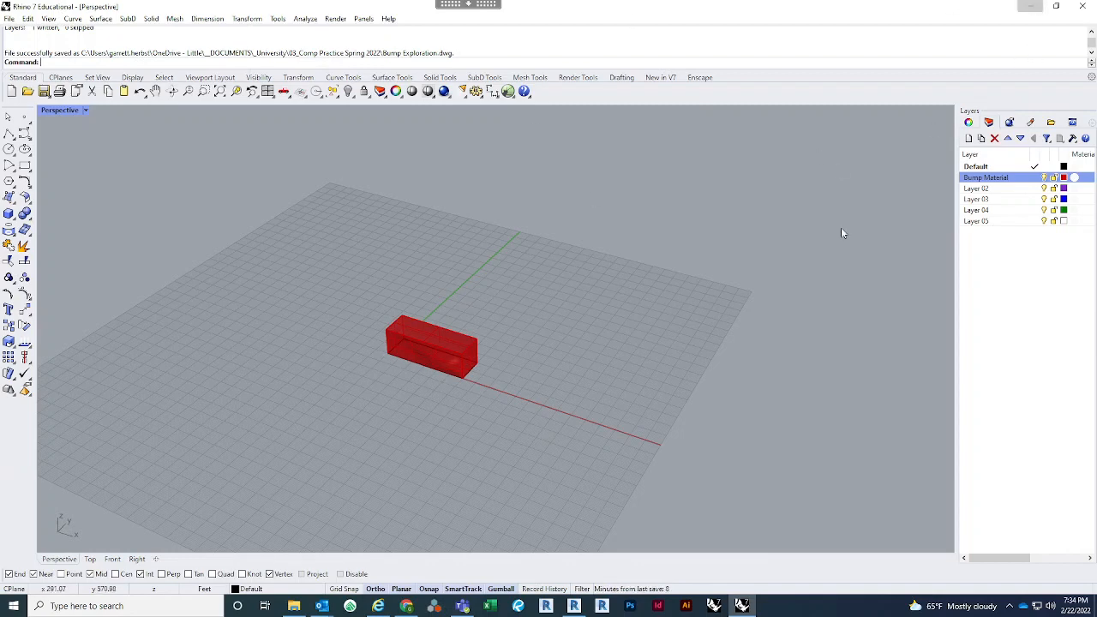
key("alt+Tab")
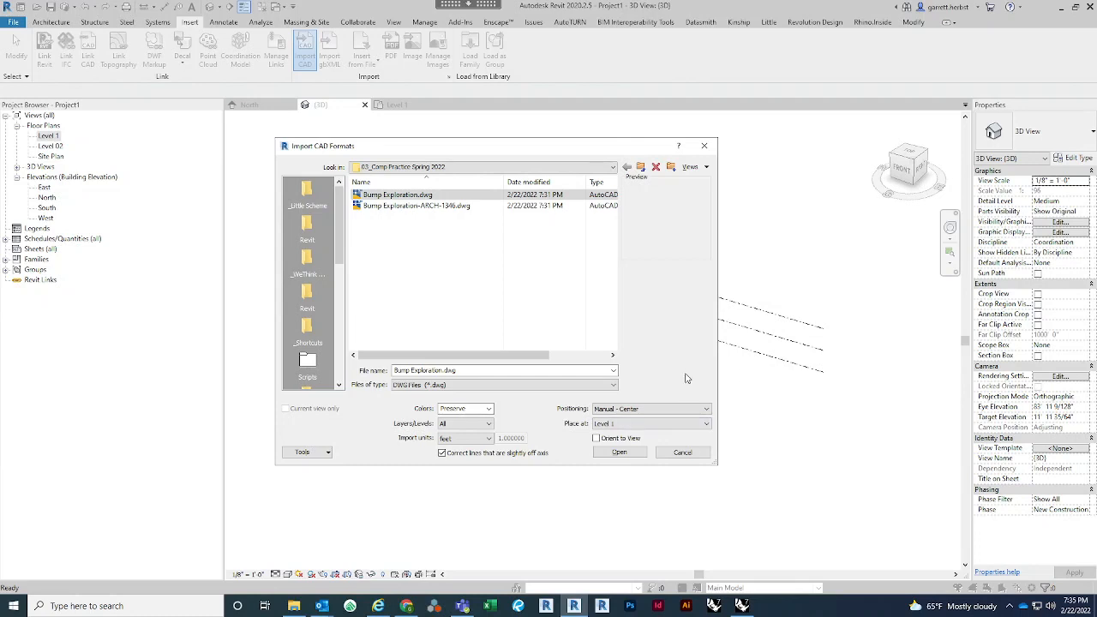
Set the import positioning to Manual - Center and place the drawing at Level 1.
left_click(668, 409)
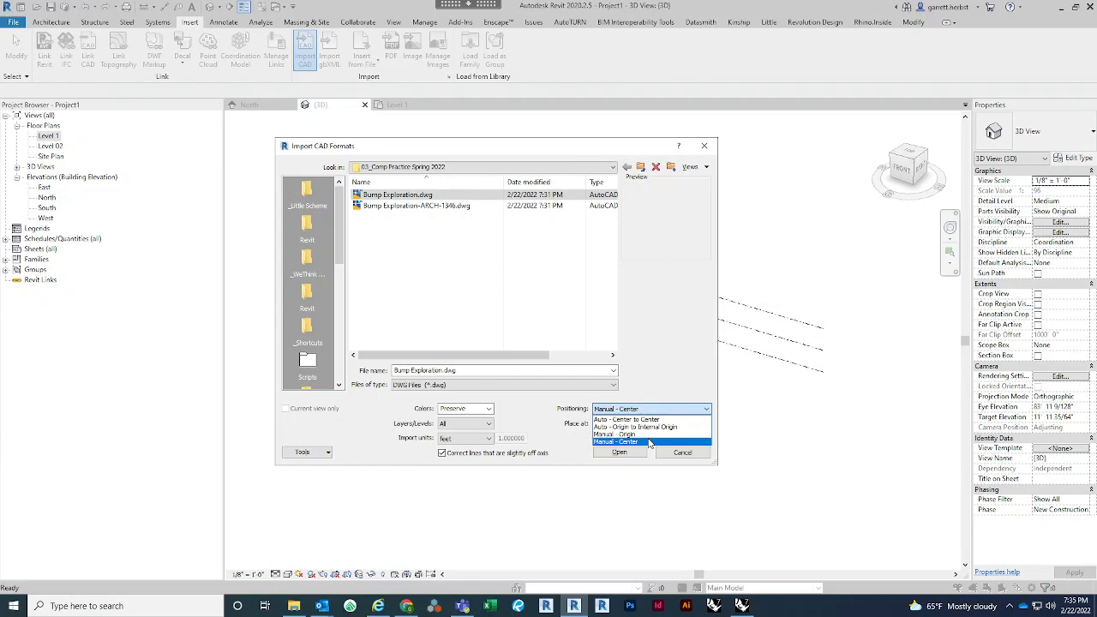
left_click(650, 443)
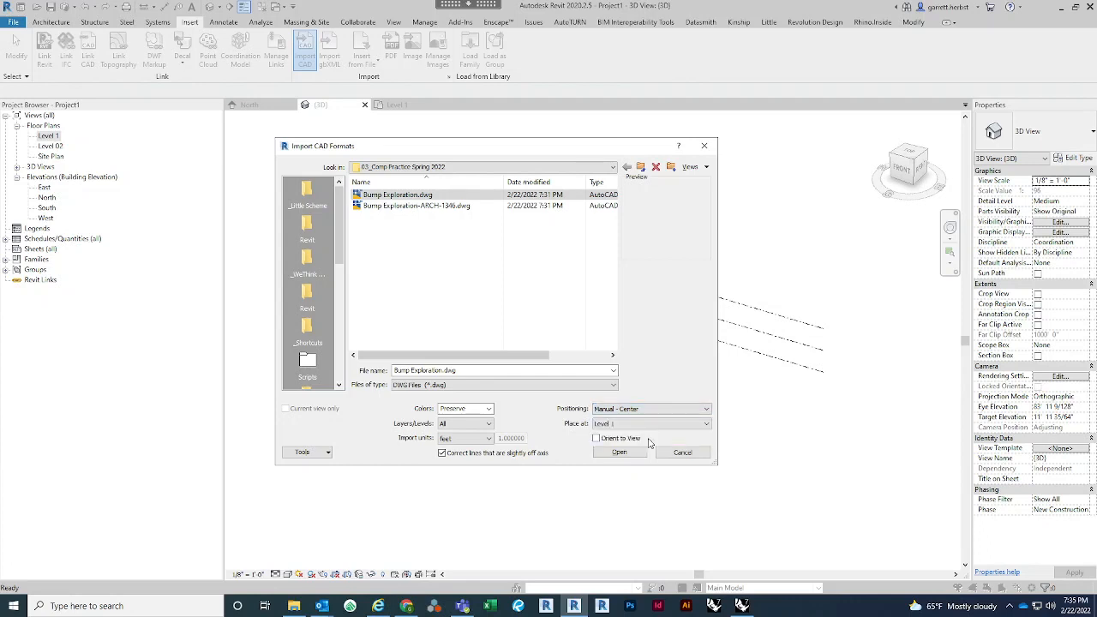
left_click(691, 427)
left_click(691, 428)
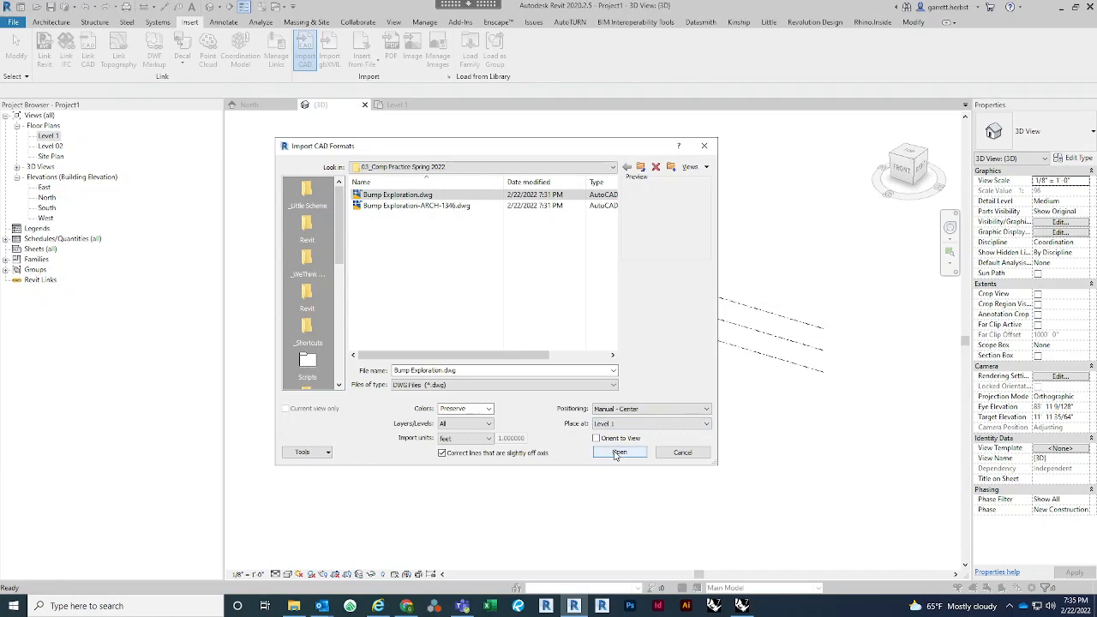
left_click_drag(637, 144, 665, 147)
left_click(686, 427)
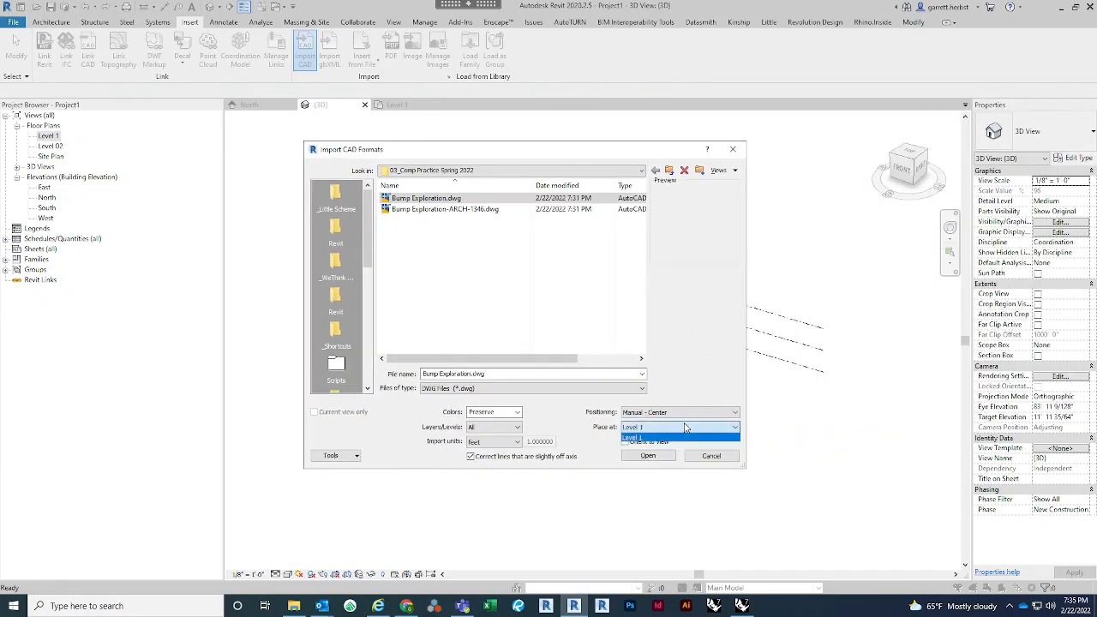
left_click(677, 437)
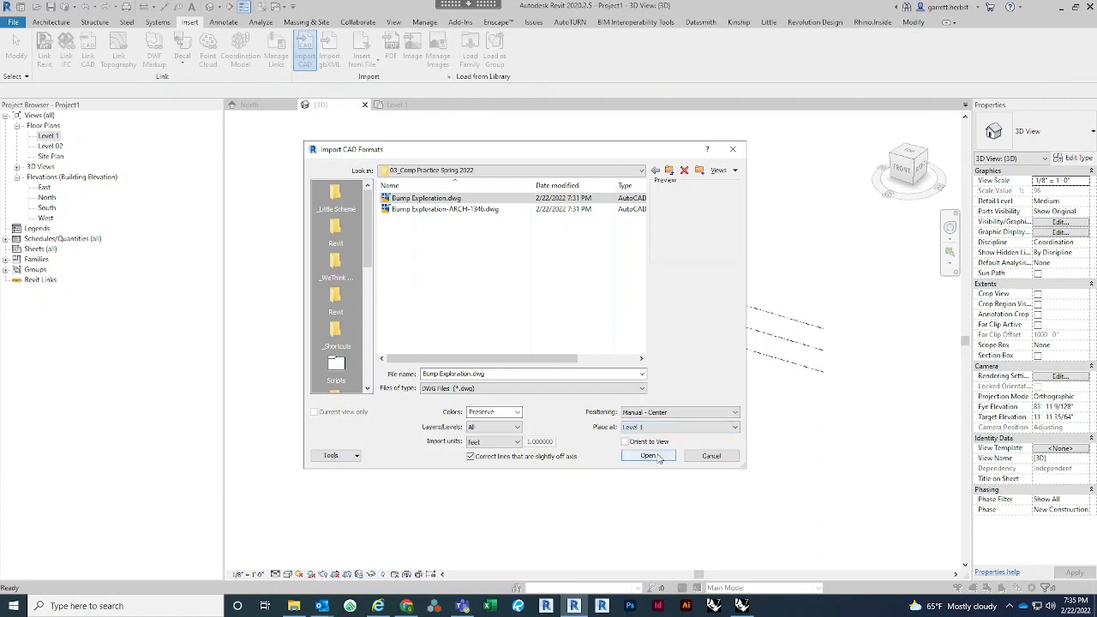
Try to import Bump Exploration.dwg, agreeing to import from the Paper space.
left_click(657, 456)
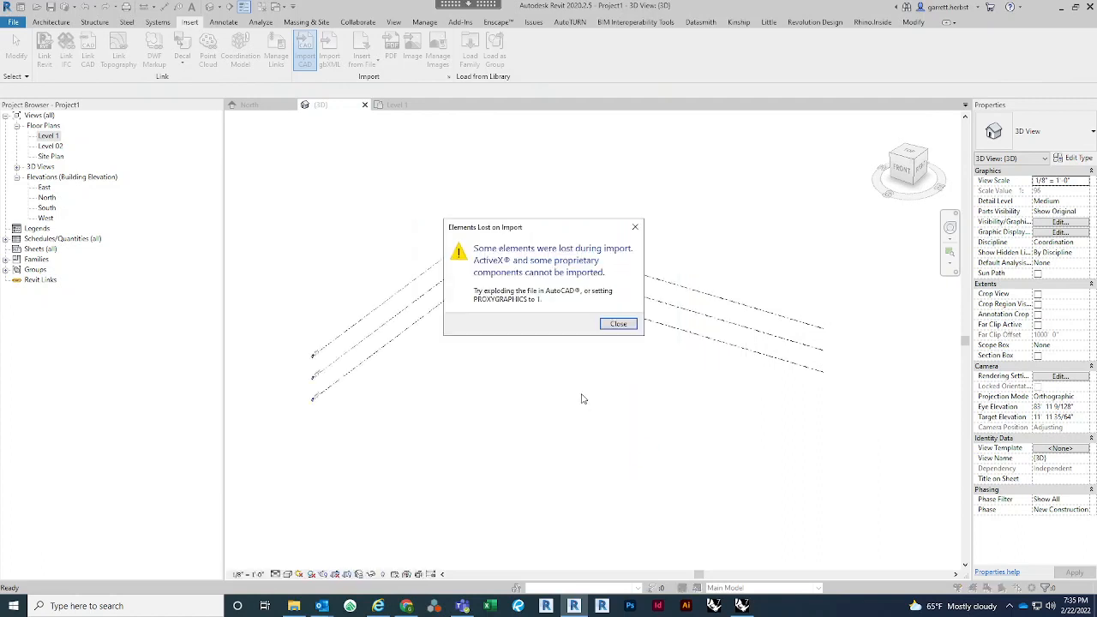
left_click(617, 324)
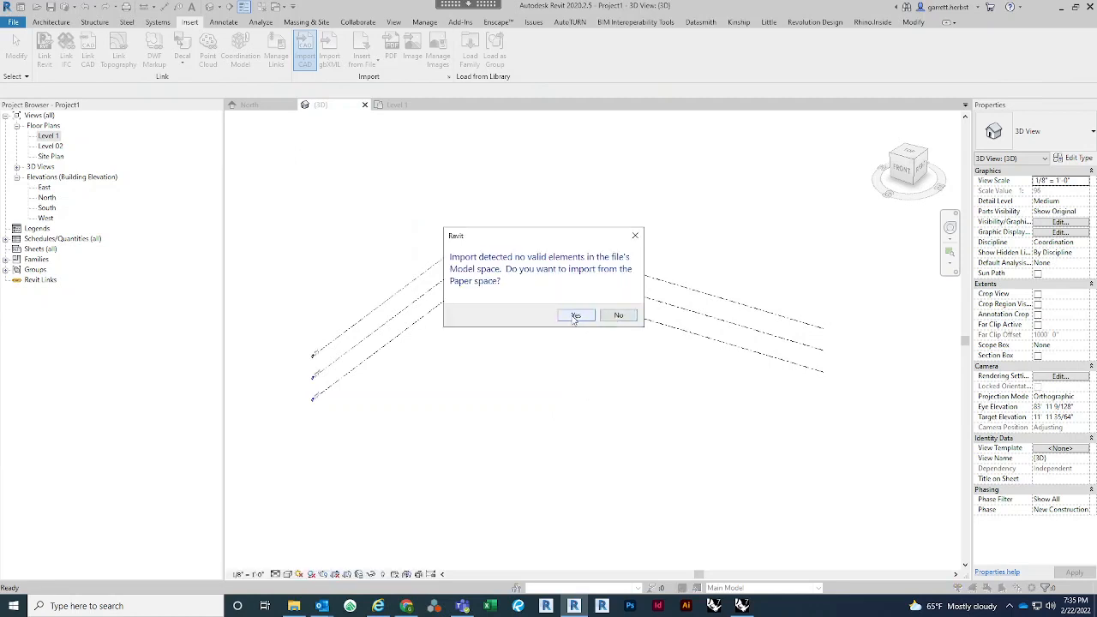
left_click(574, 316)
left_click(618, 322)
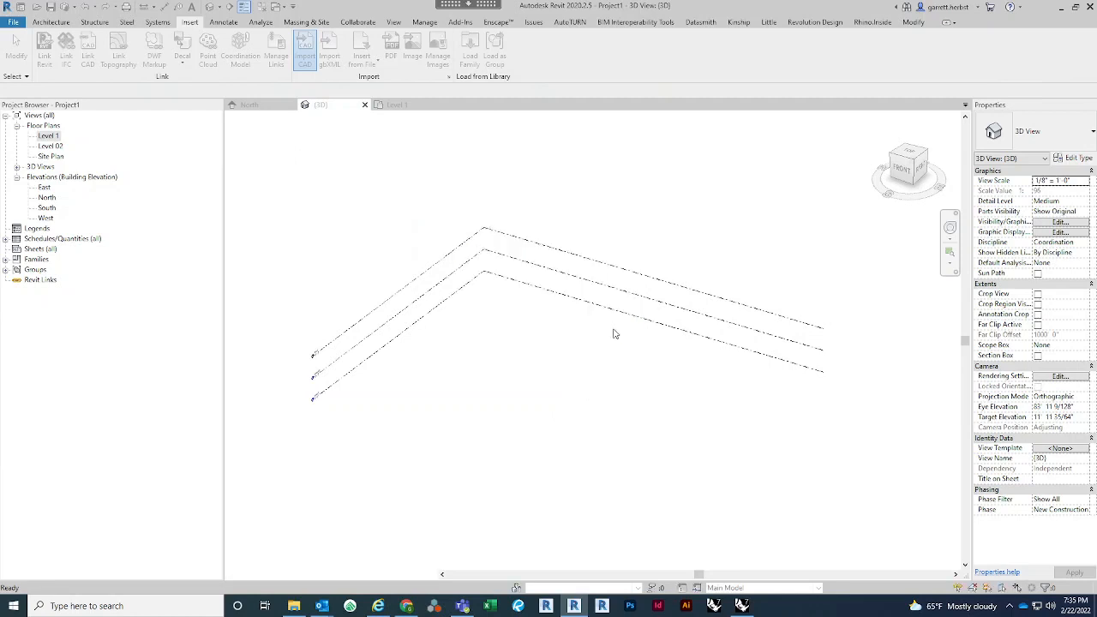
Switch to Rhino and select the closed box polysurface.
left_click(735, 607)
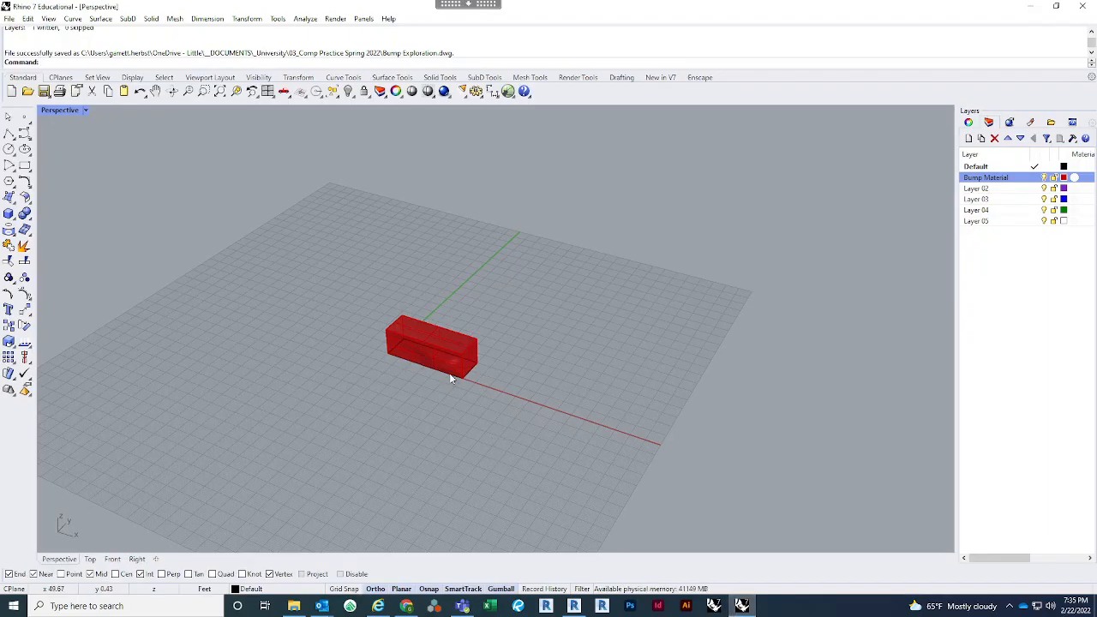
scroll(456, 374, "up", 5)
right_click_drag(472, 372, 556, 328)
left_click(555, 328)
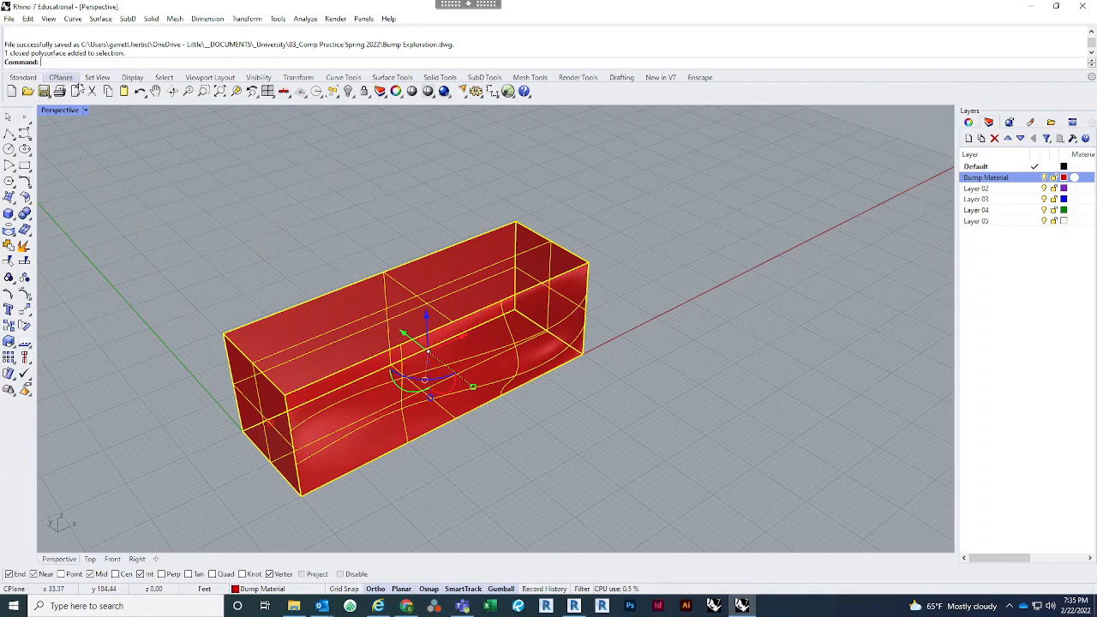
left_click(294, 606)
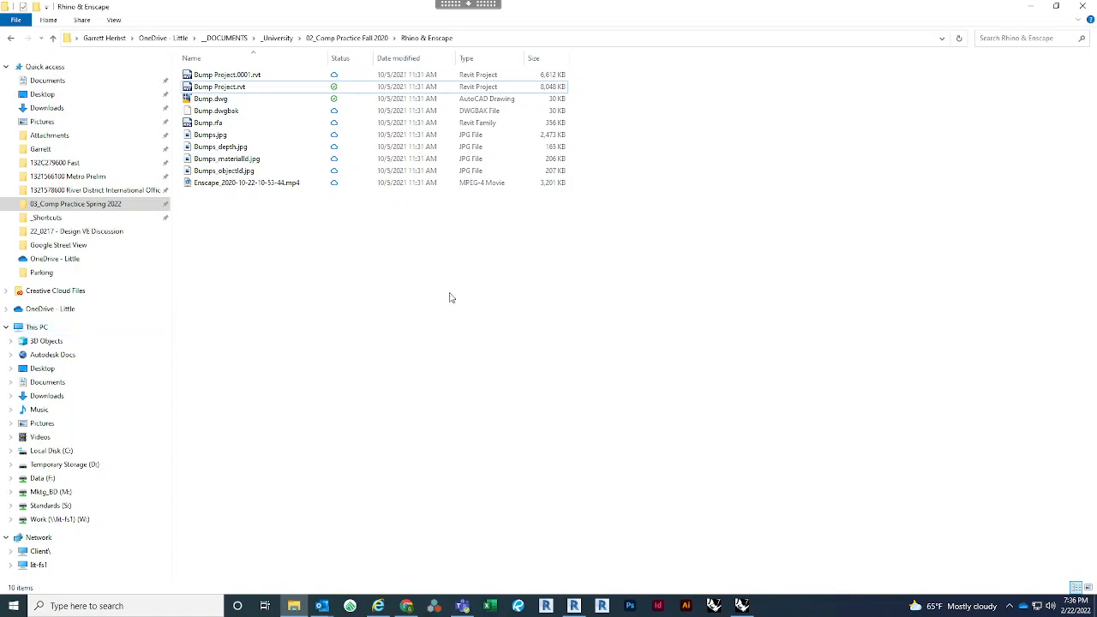
left_click(1031, 6)
left_click(720, 423)
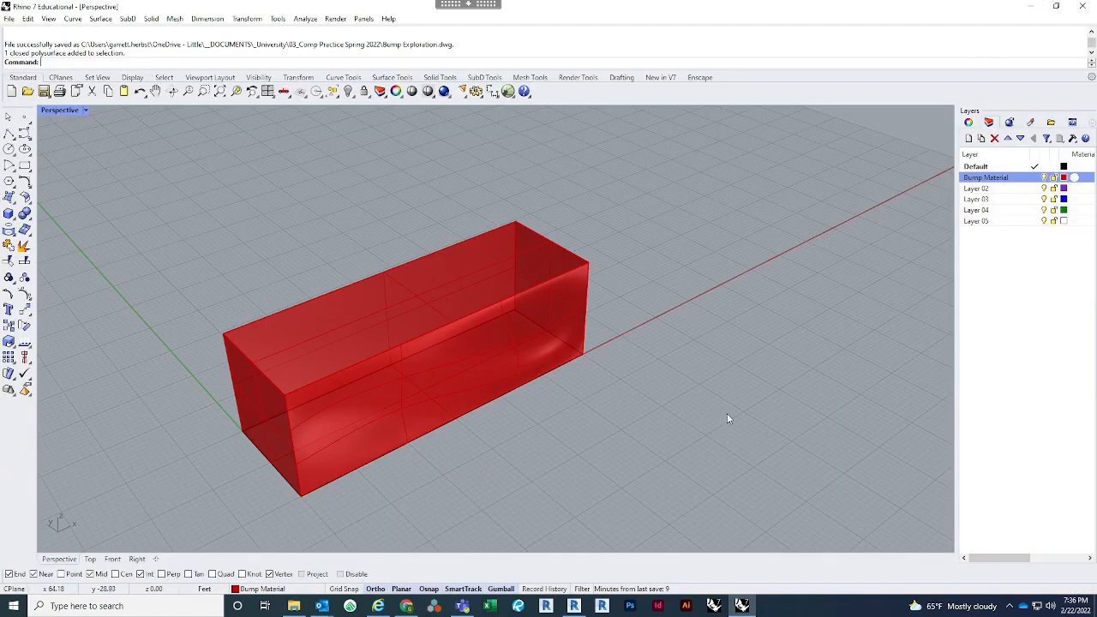
Select the box polysurface, check the existing Bump Exploration DWG files in the export dialog, and leave without exporting.
right_click_drag(727, 417, 430, 304)
left_click(430, 303)
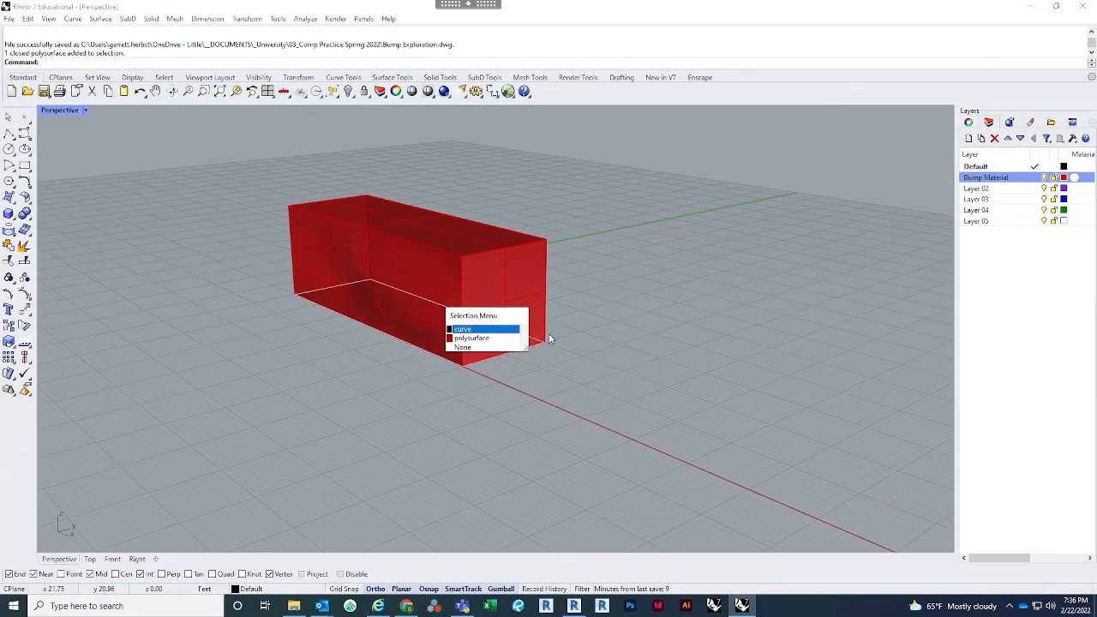
left_click(497, 347)
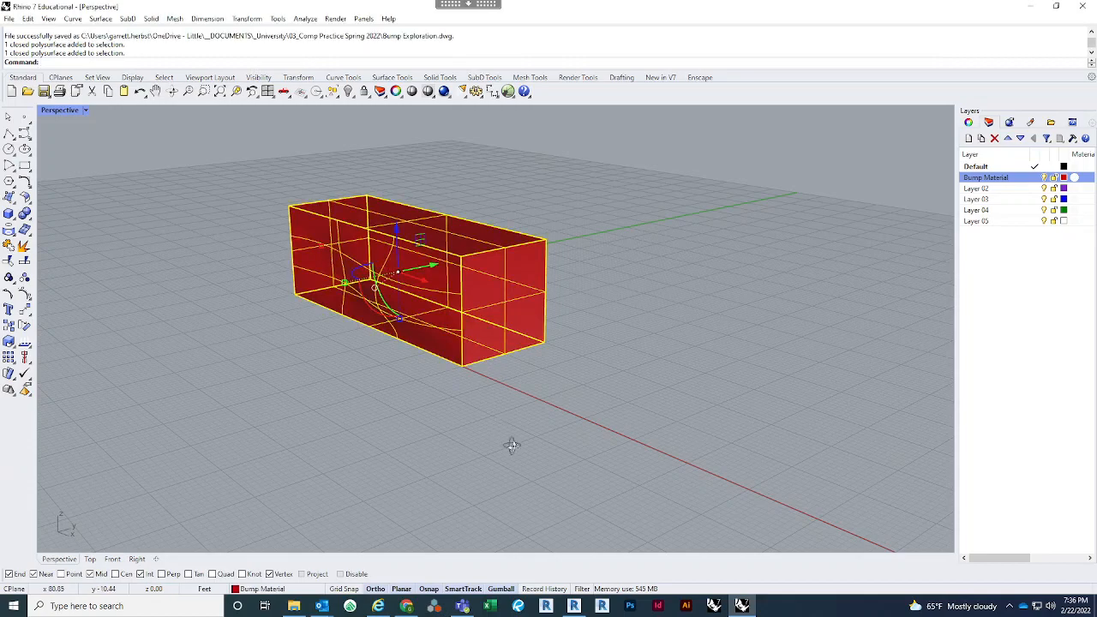
right_click_drag(512, 443, 569, 449)
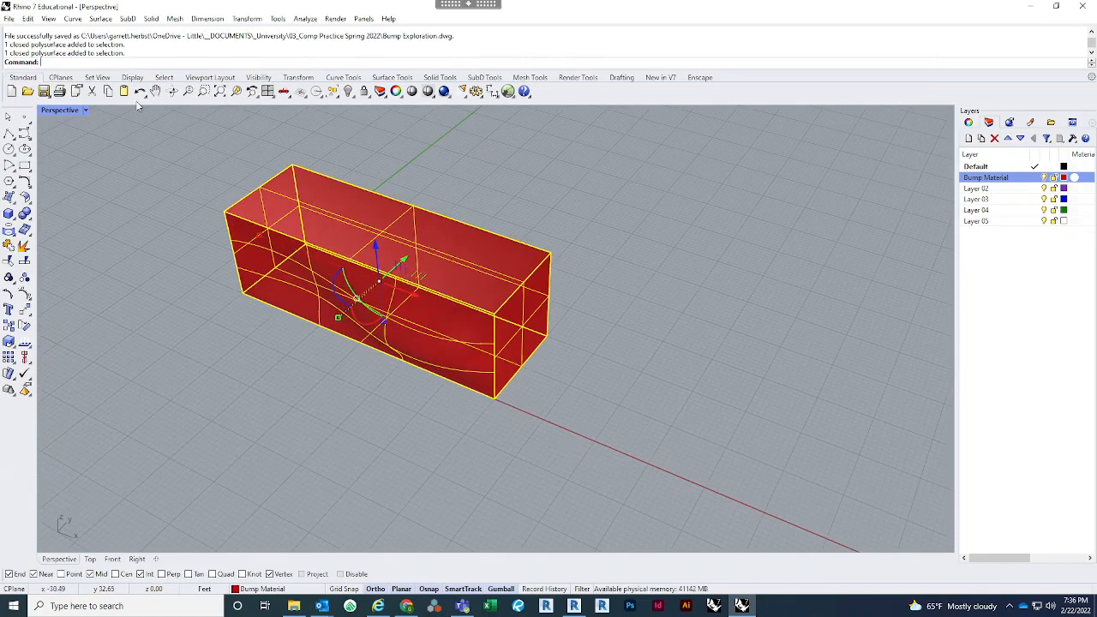
left_click(10, 18)
left_click(94, 179)
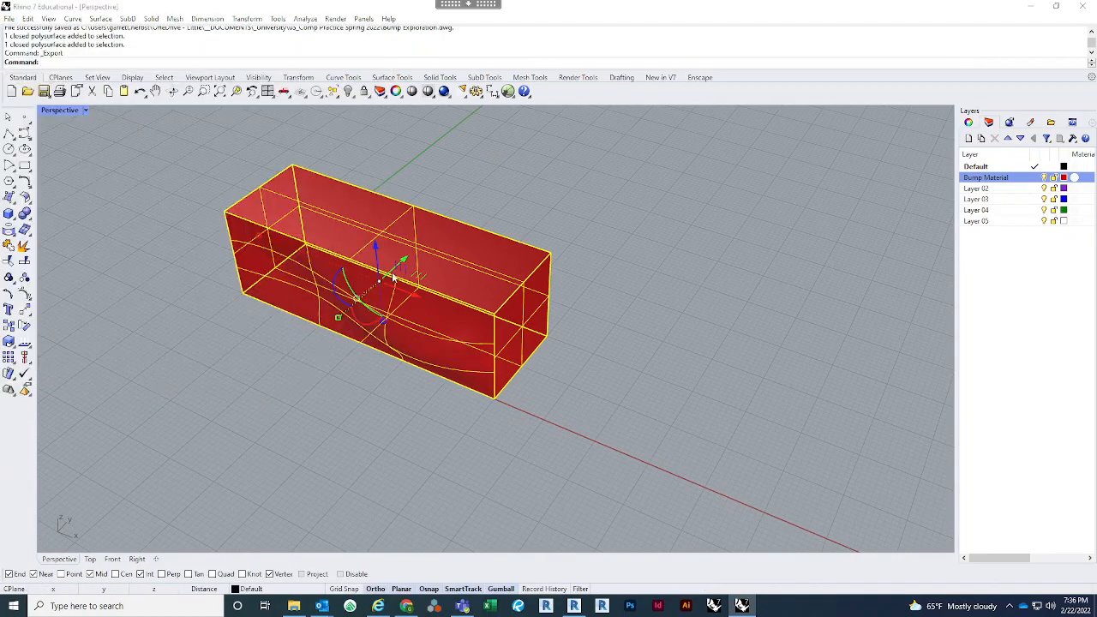
left_click(540, 207)
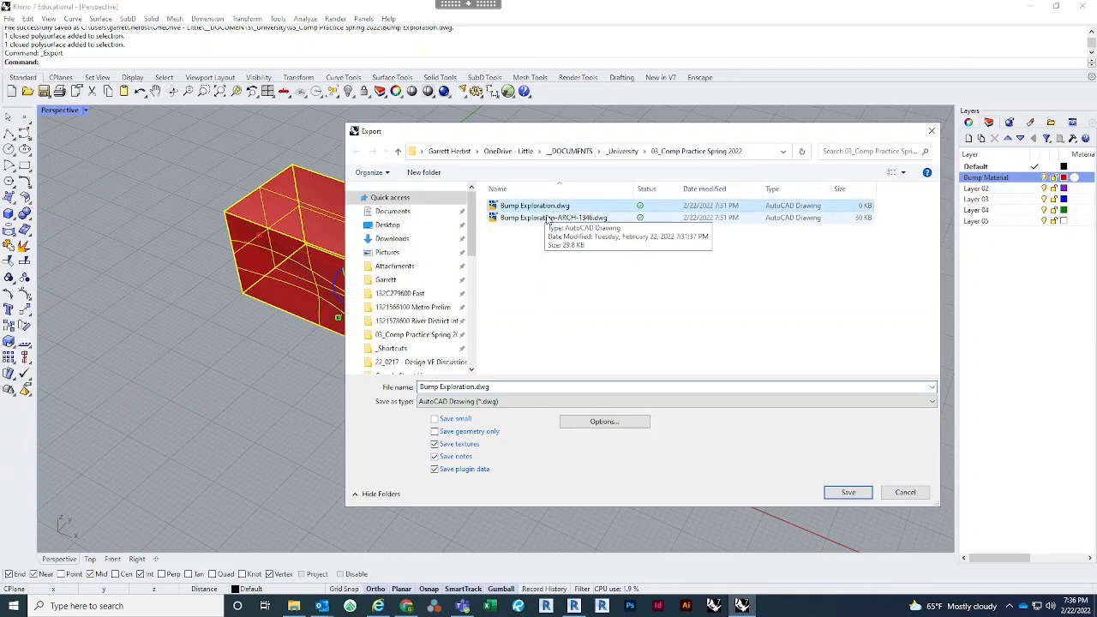
left_click(578, 336)
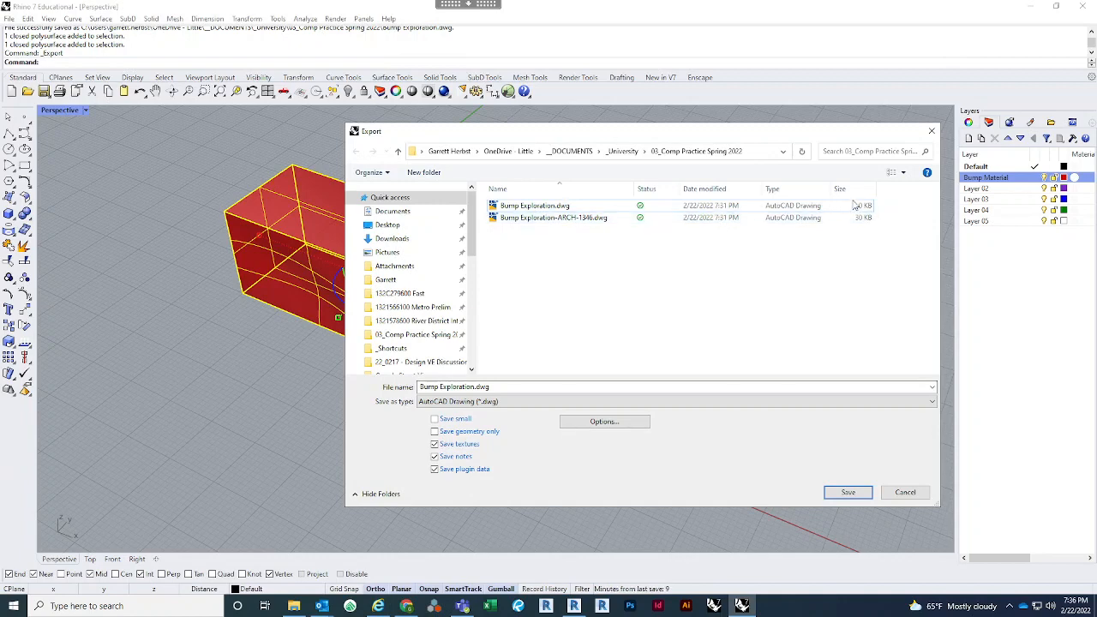
left_click(932, 133)
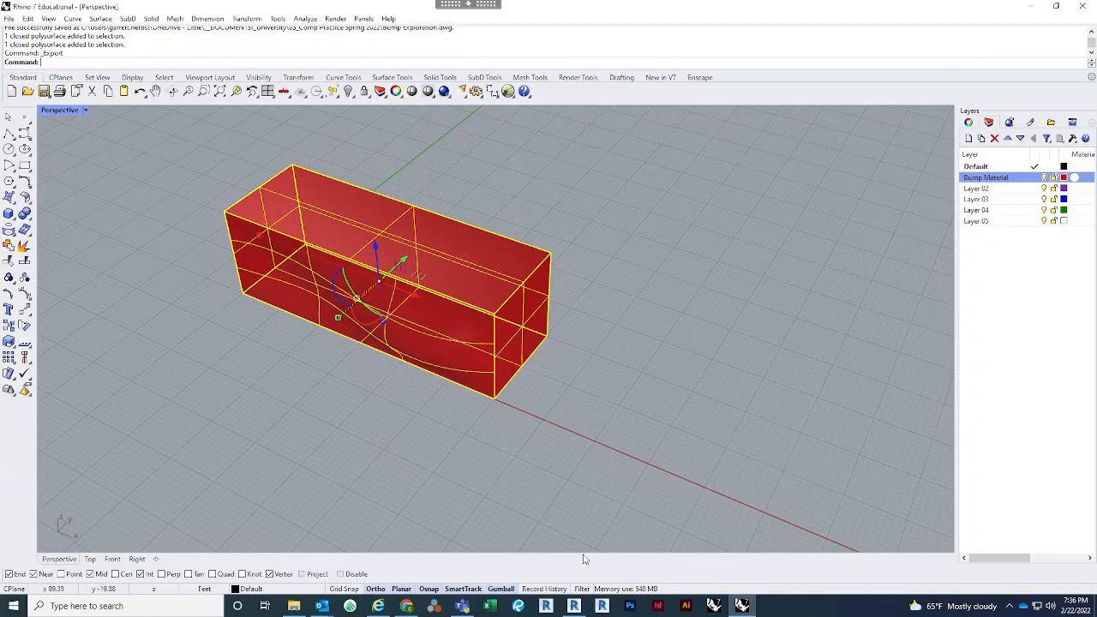
Switch to Revit and import Bump Exploration-ARCH-1346.dwg with Manual - Center positioning at Level 1.
left_click(572, 607)
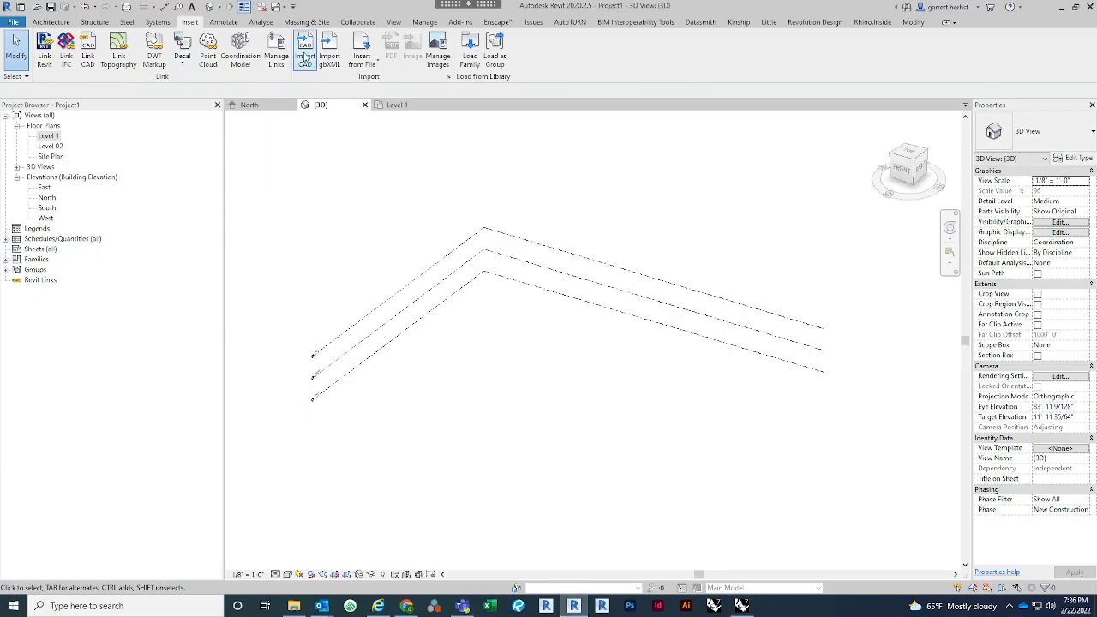
left_click(306, 52)
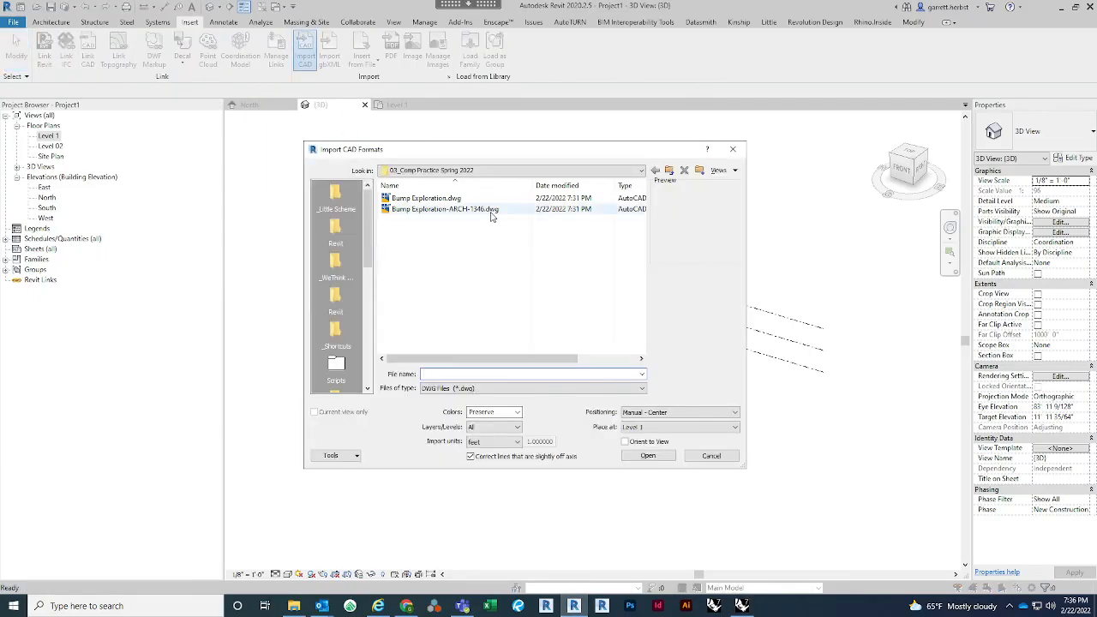
left_click(480, 209)
left_click(649, 456)
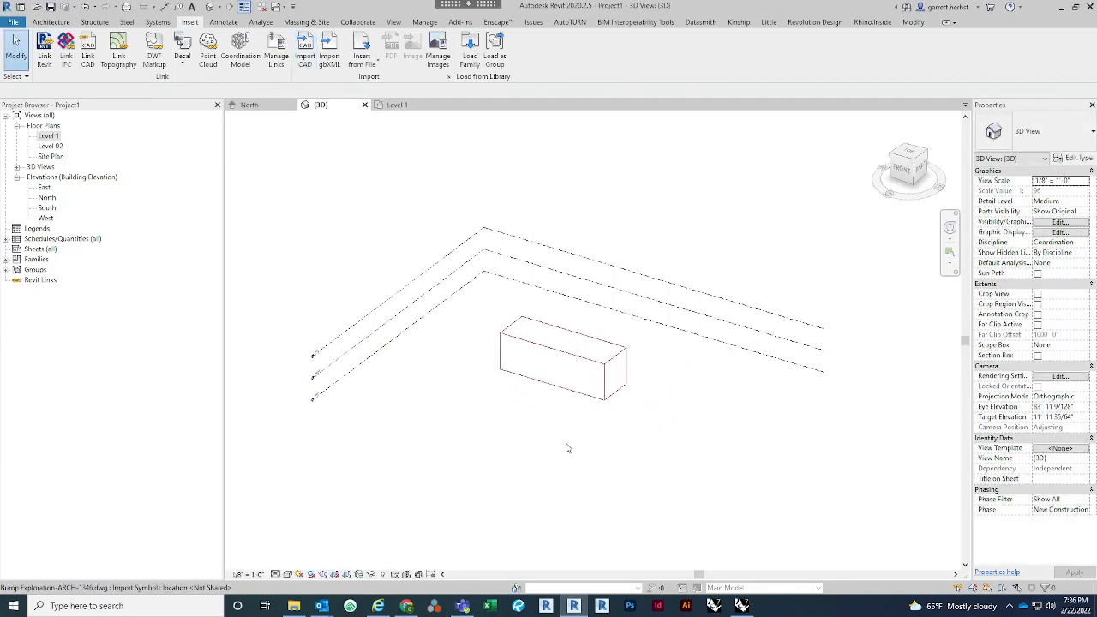
Inspect the imported box in the 3D view from several angles and check that it selects as one import symbol.
left_click(573, 385)
middle_click_drag(715, 433, 612, 409, "shift")
left_click(619, 518)
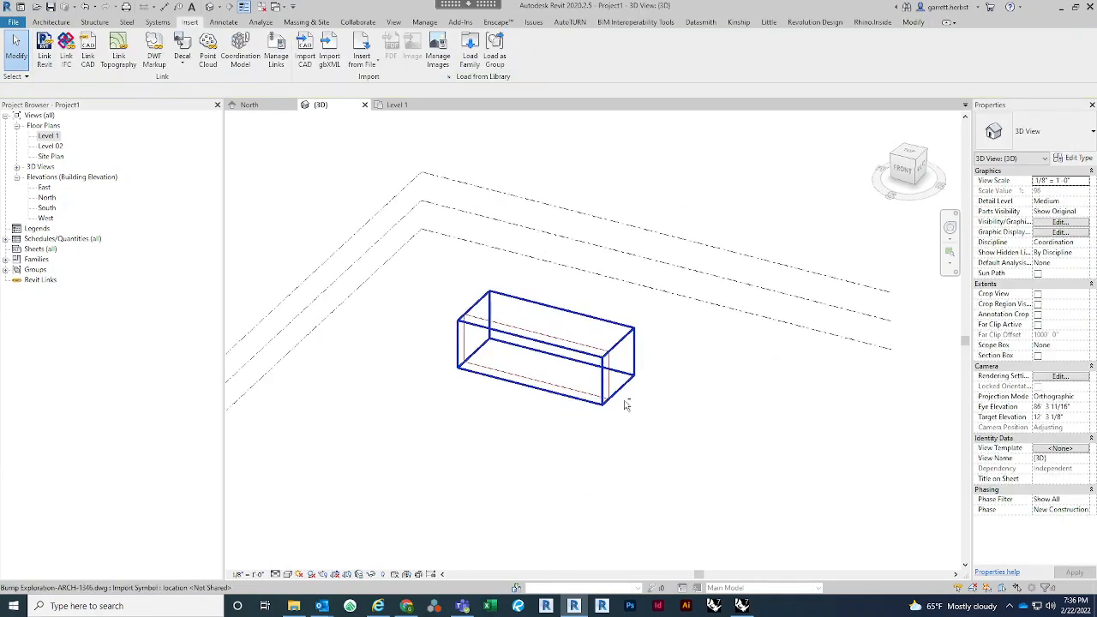
scroll(625, 432, "up", 3)
mouse_move(686, 412)
middle_mouse_down("shift")
mouse_move(691, 446)
mouse_move(661, 451)
mouse_move(686, 427)
mouse_move(683, 460)
mouse_move(616, 418)
mouse_move(642, 328)
mouse_move(686, 390)
middle_mouse_up("shift")
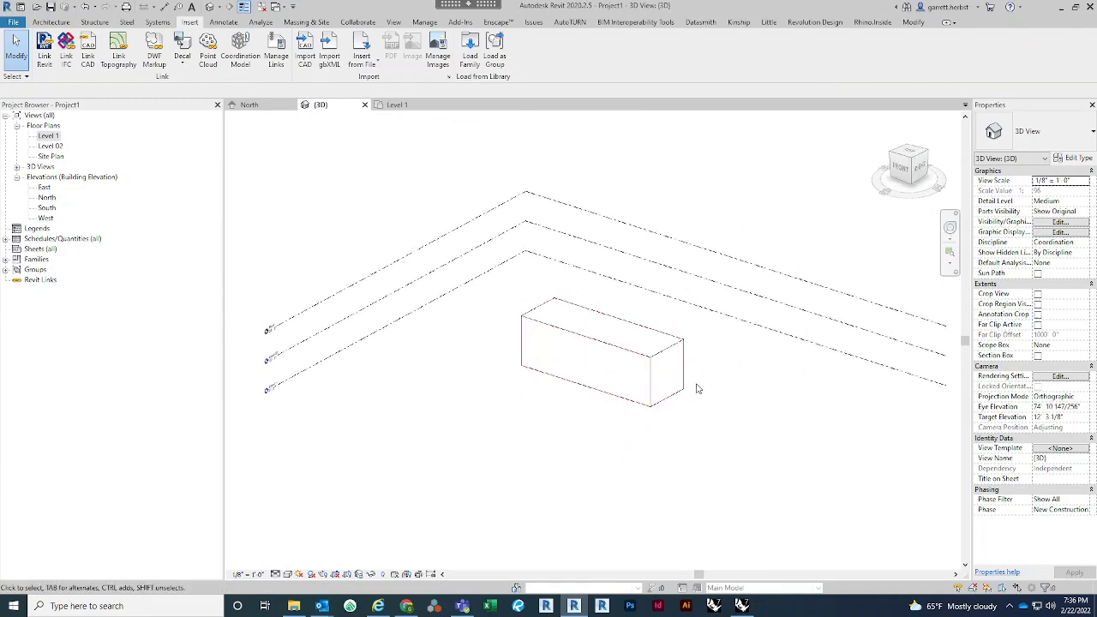
left_click(672, 367)
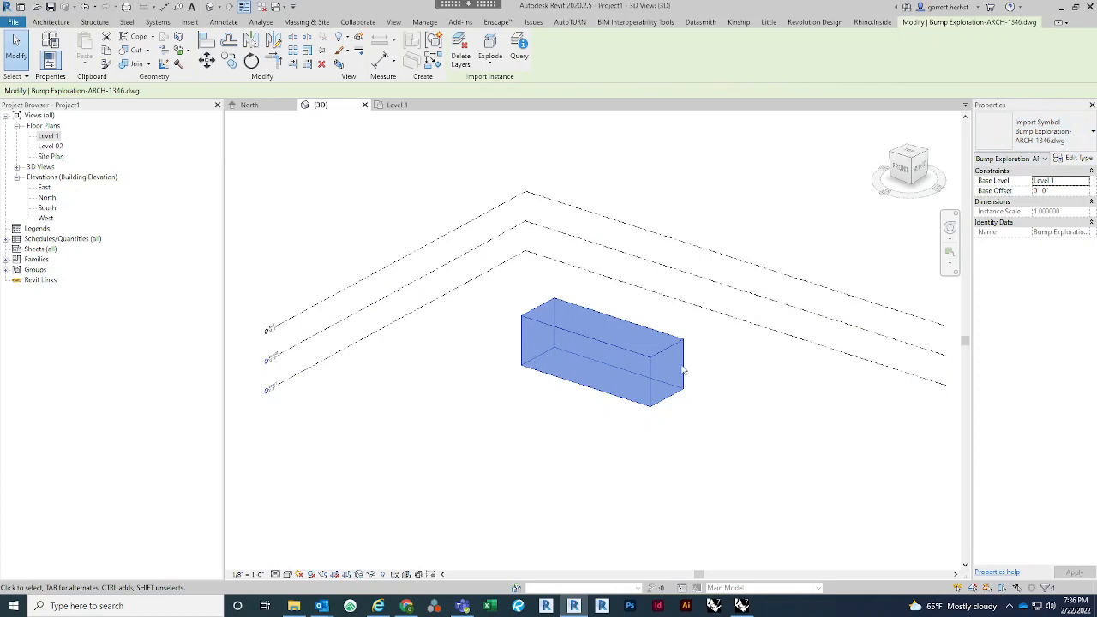
left_click(677, 442)
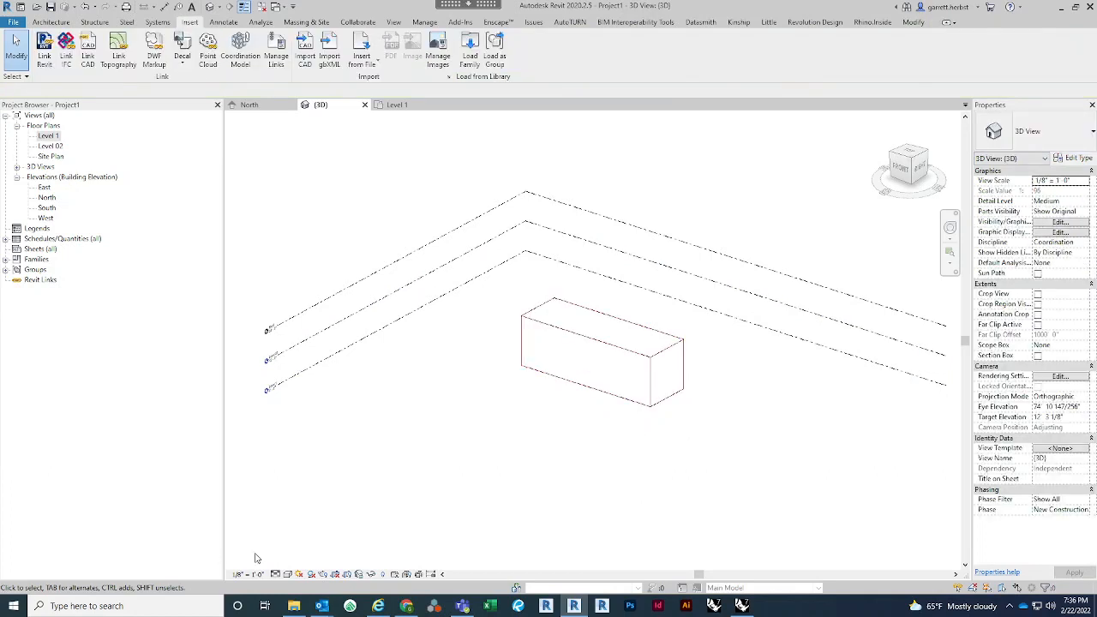
Set the 3D view's visual style to Shaded and view the box's sculpted face.
left_click(288, 574)
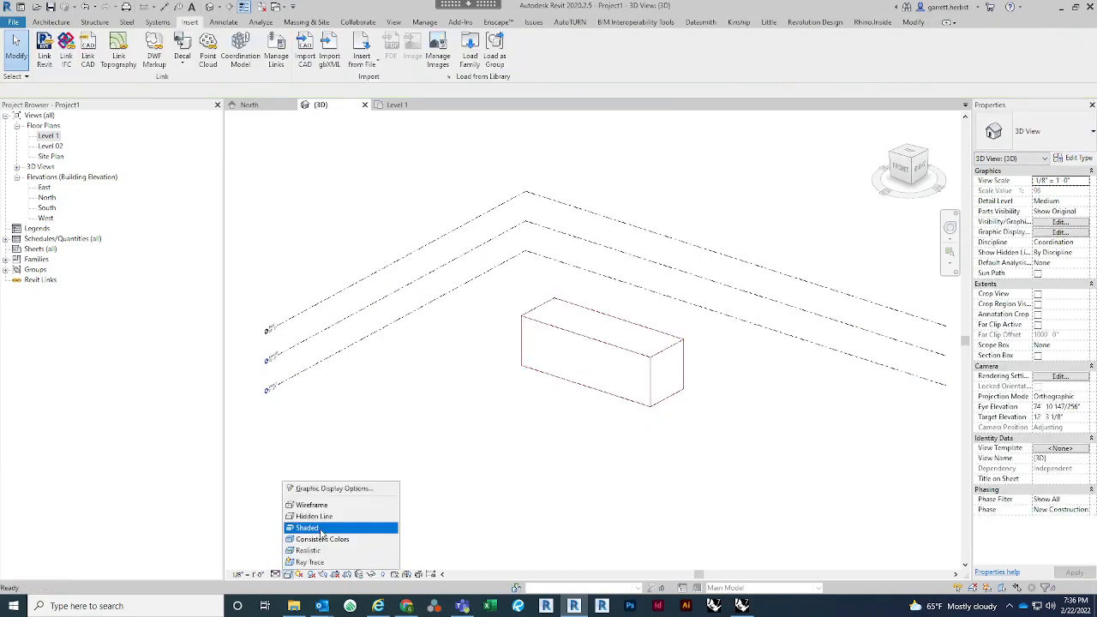
left_click(319, 529)
middle_click_drag(682, 449, 664, 500, "shift")
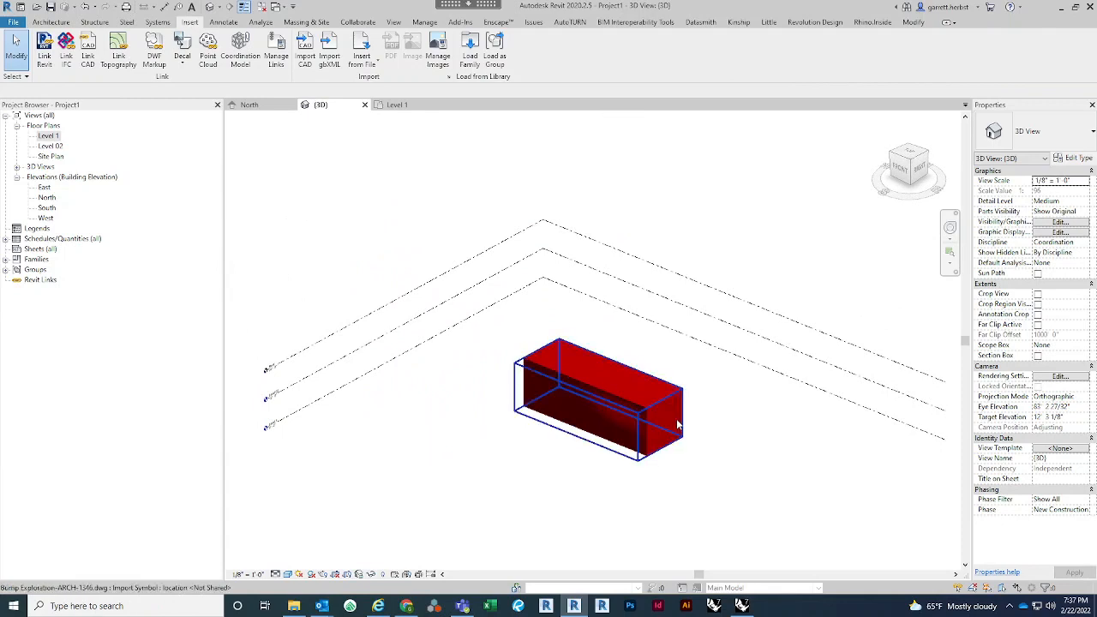
middle_click_drag(690, 448, 684, 425)
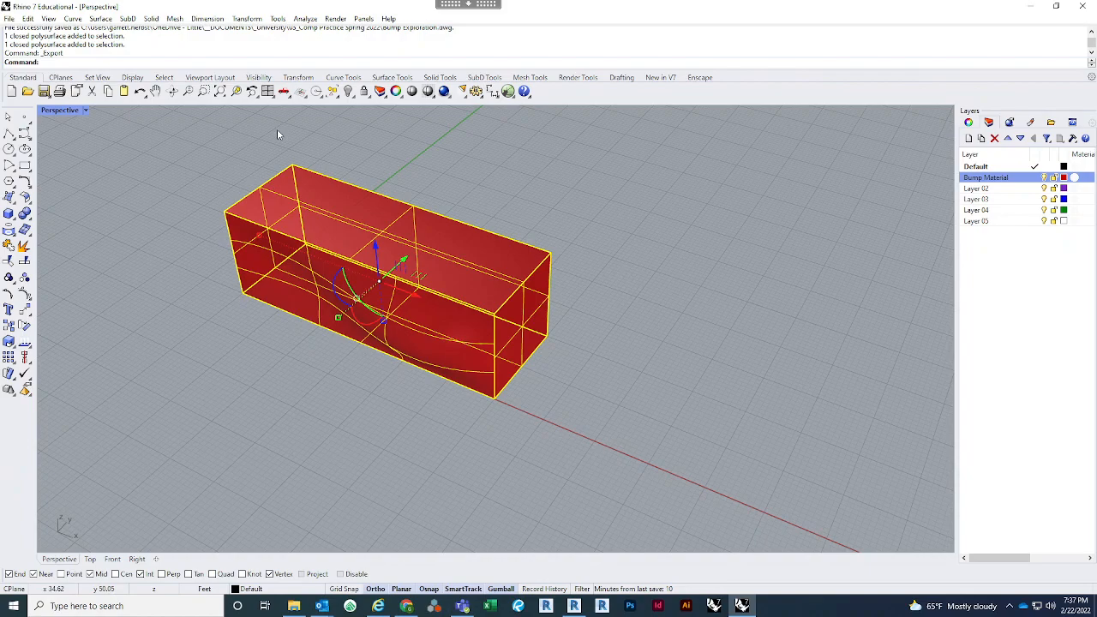
Clear the selection in Rhino, return to Revit and try to explode the imported box.
left_click(619, 238)
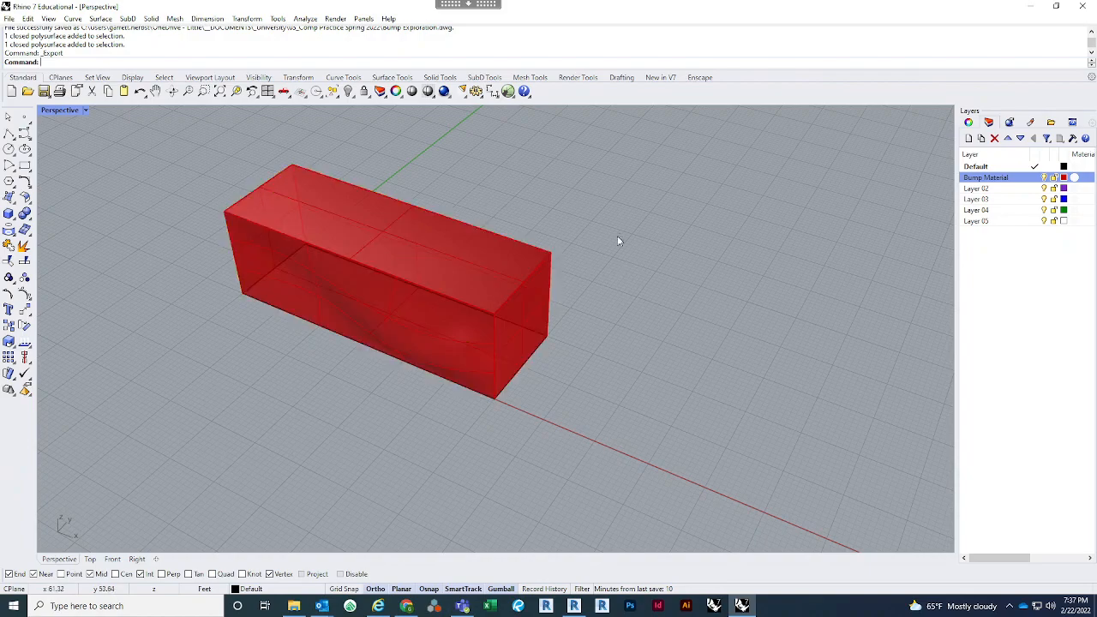
left_click(1034, 8)
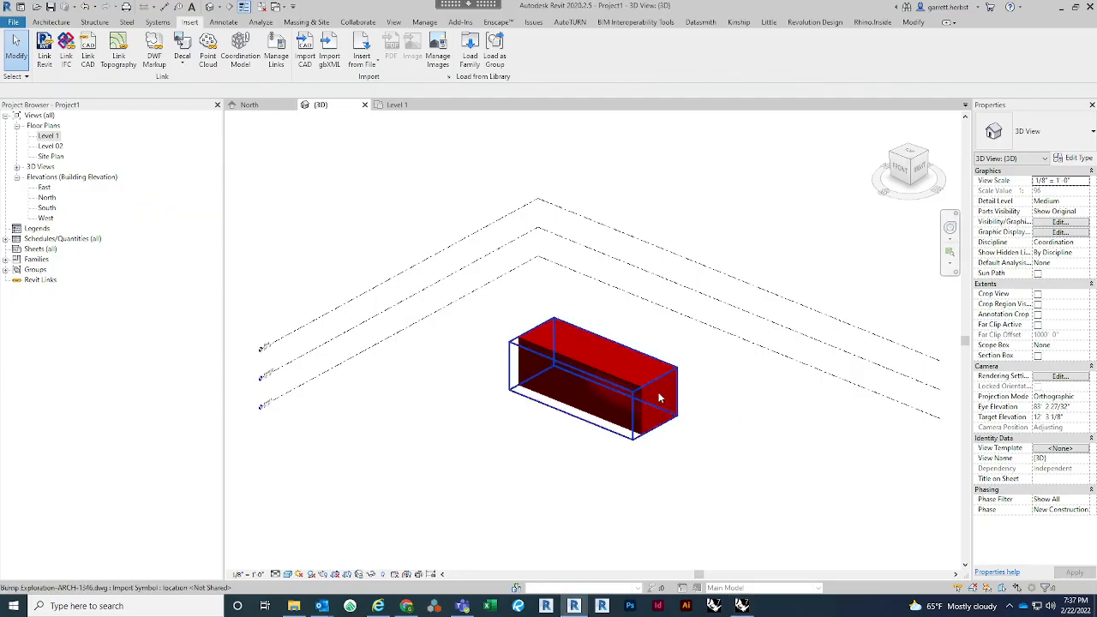
left_click(660, 397)
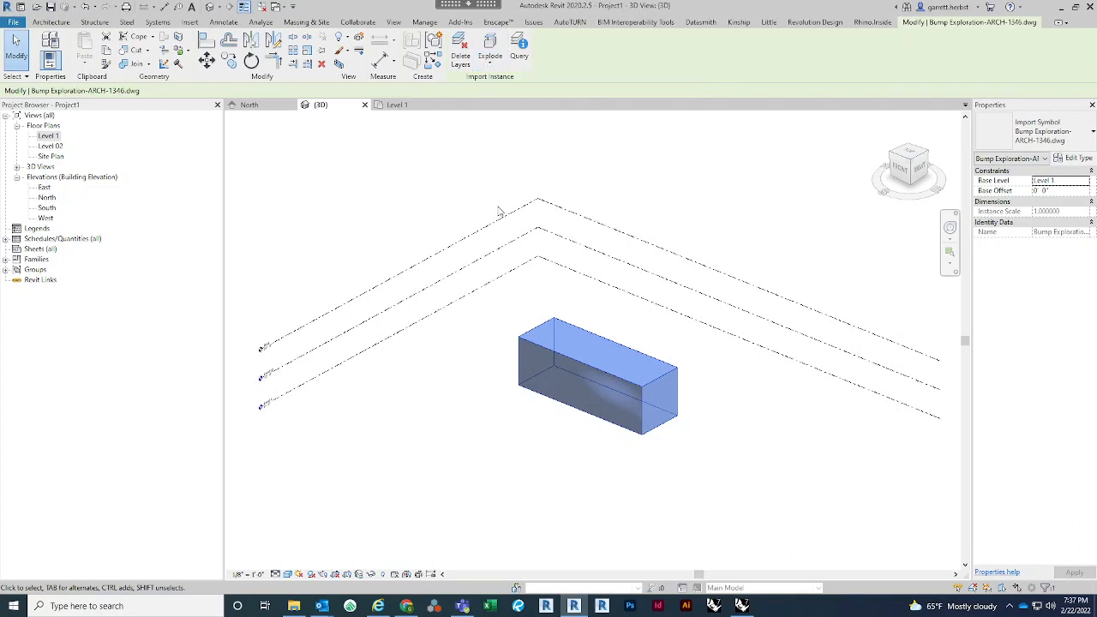
left_click(495, 43)
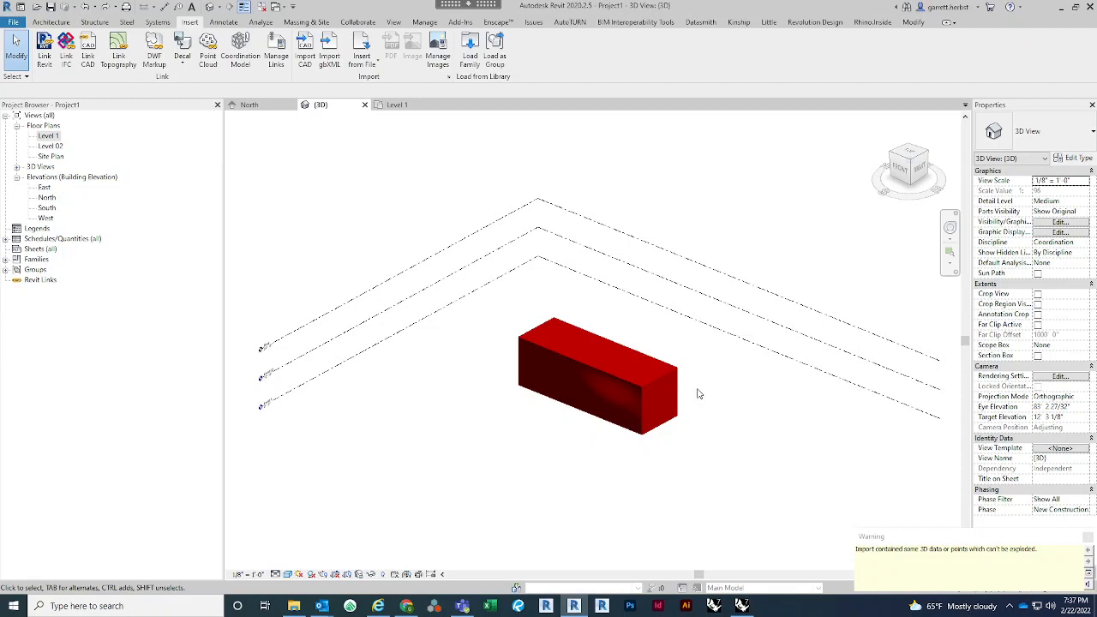
left_click(662, 393)
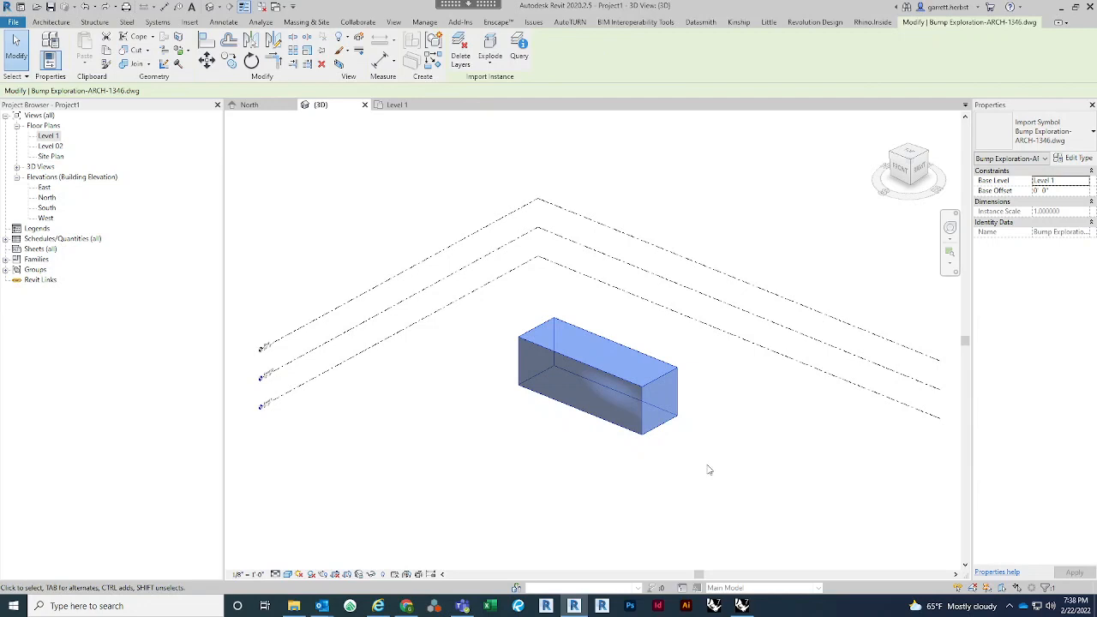
left_click(595, 456)
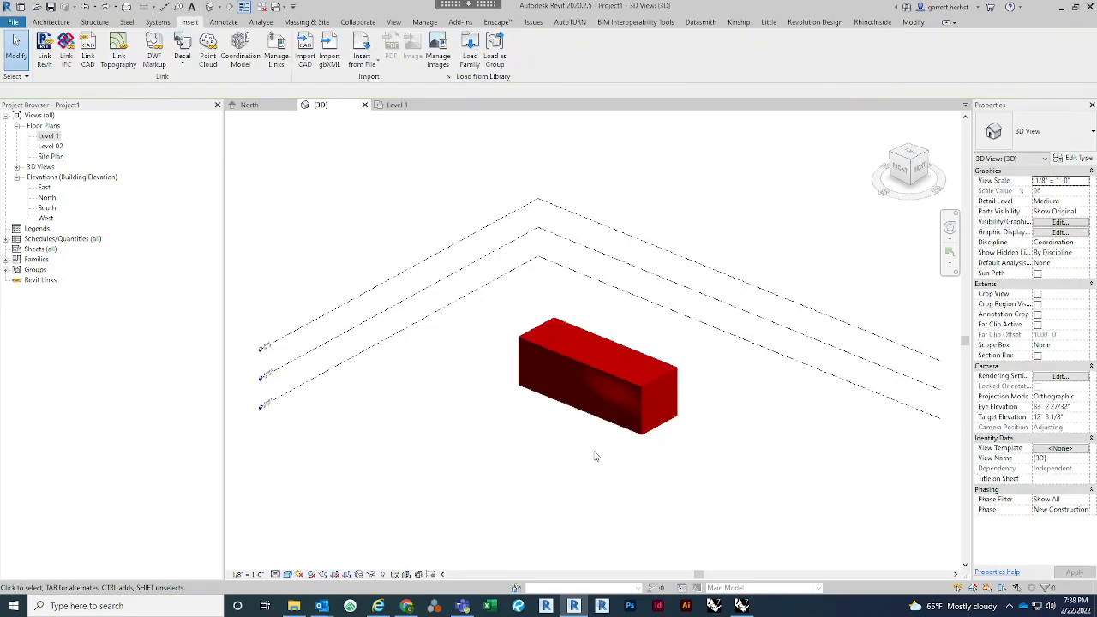
Query a face of the imported box to read its type and layer information.
left_click(611, 415)
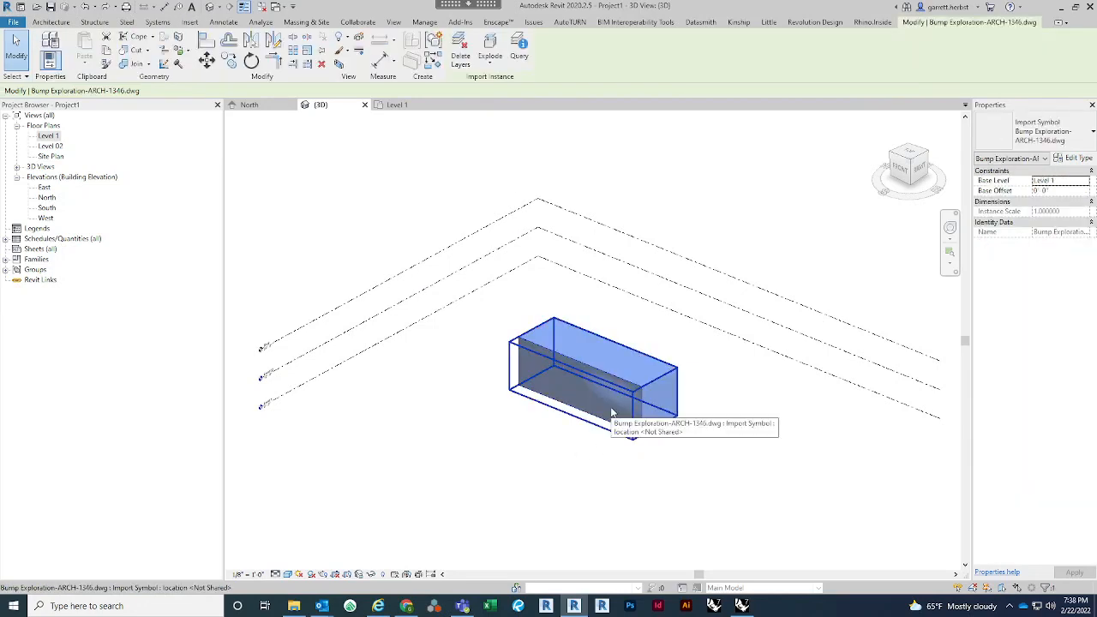
left_click(521, 47)
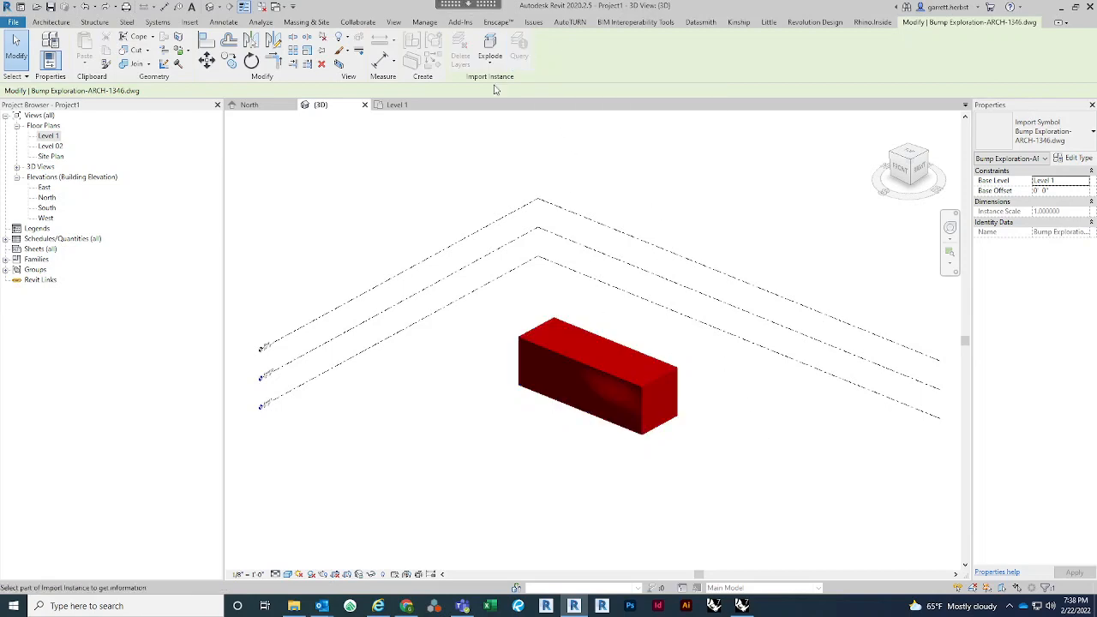
left_click(656, 367)
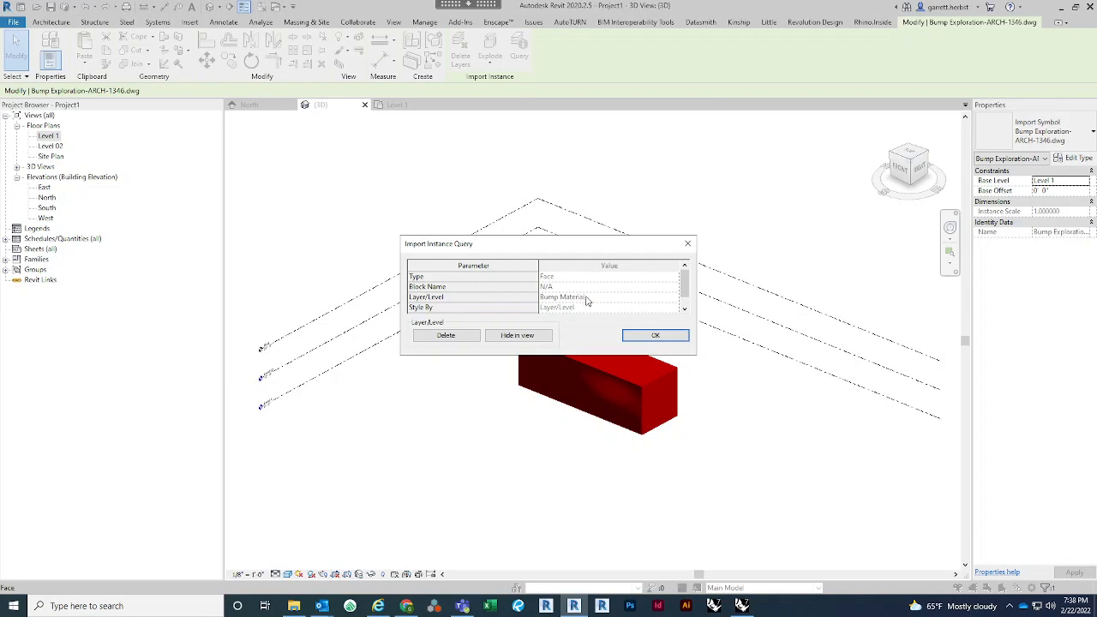
scroll(590, 297, "down", 1)
scroll(590, 296, "up", 1)
left_click(655, 335)
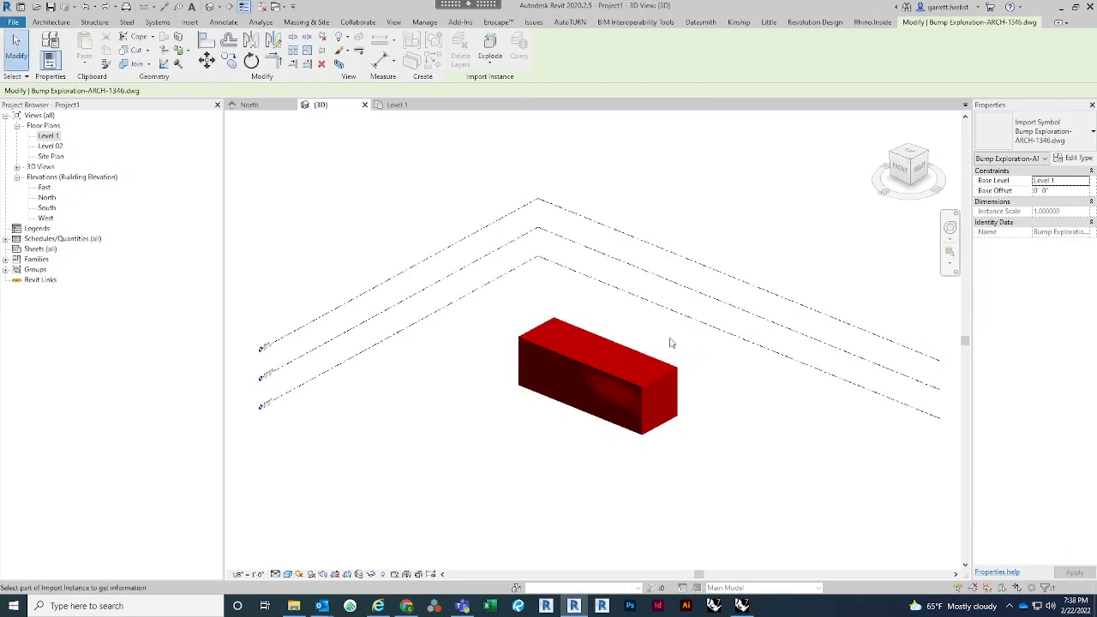
scroll(682, 344, "up", 1)
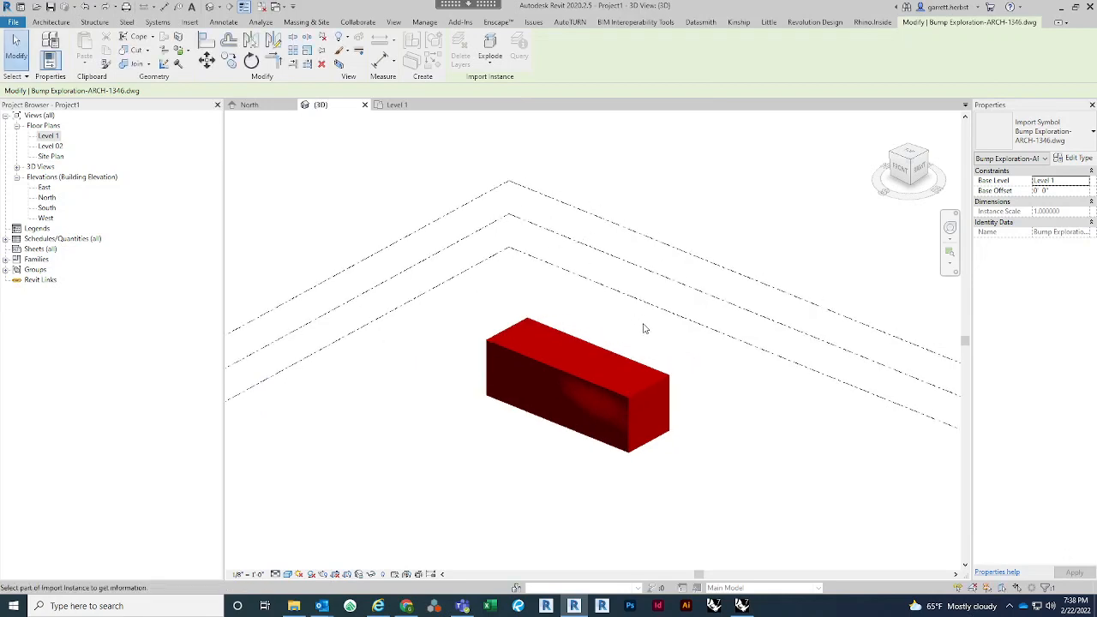
key("Escape")
Move the imported box closer to the corner of the level lines in the 3D view.
left_click(584, 391)
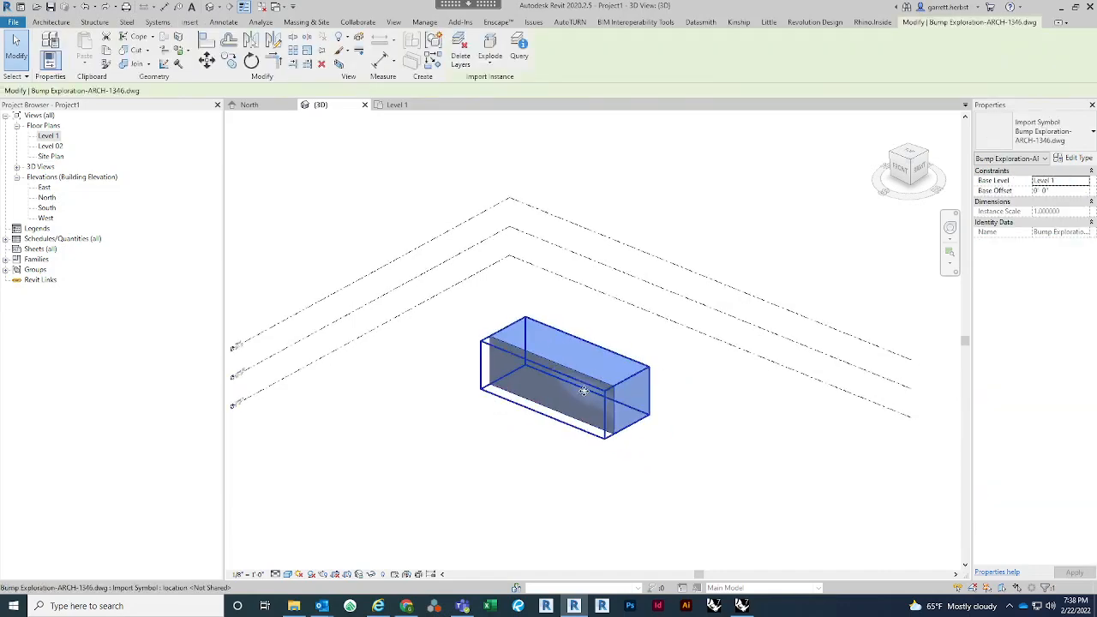
left_click(692, 463)
mouse_move(651, 475)
middle_mouse_down("shift")
mouse_move(713, 481)
mouse_move(651, 448)
mouse_move(669, 434)
mouse_move(635, 416)
middle_mouse_up("shift")
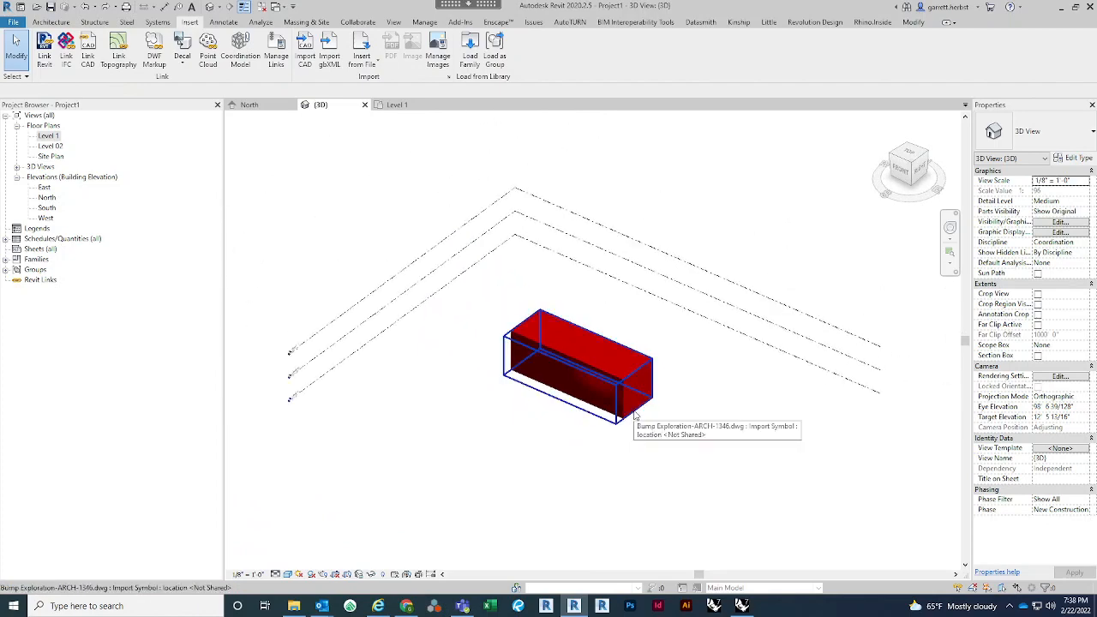
left_click(635, 416)
left_click(695, 367)
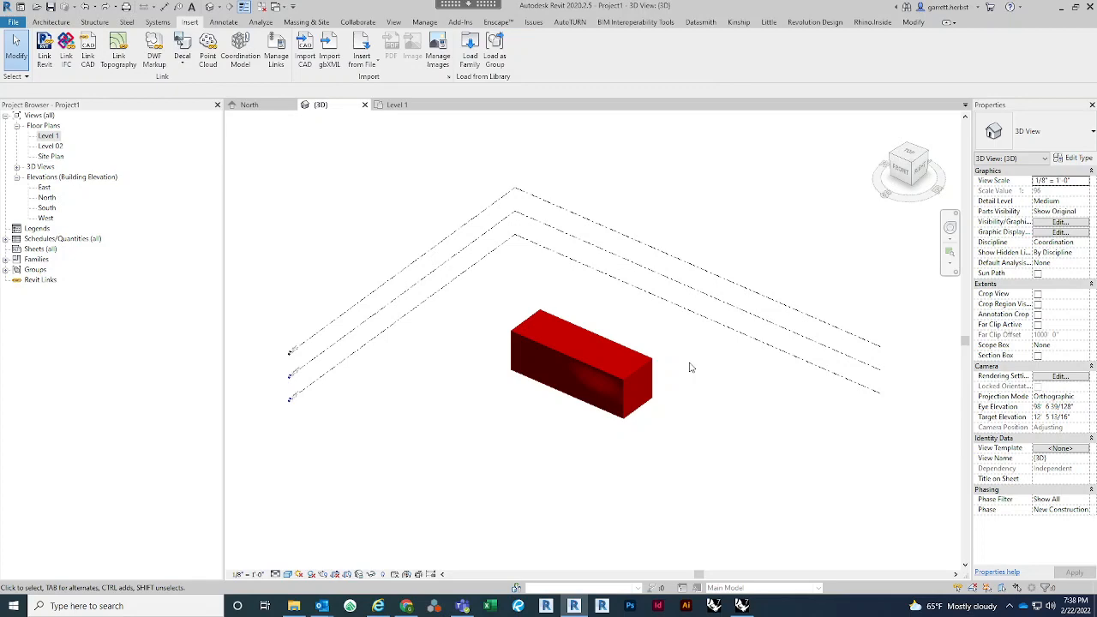
left_click_drag(643, 380, 546, 328)
left_click(625, 416)
scroll(613, 417, "down", 1)
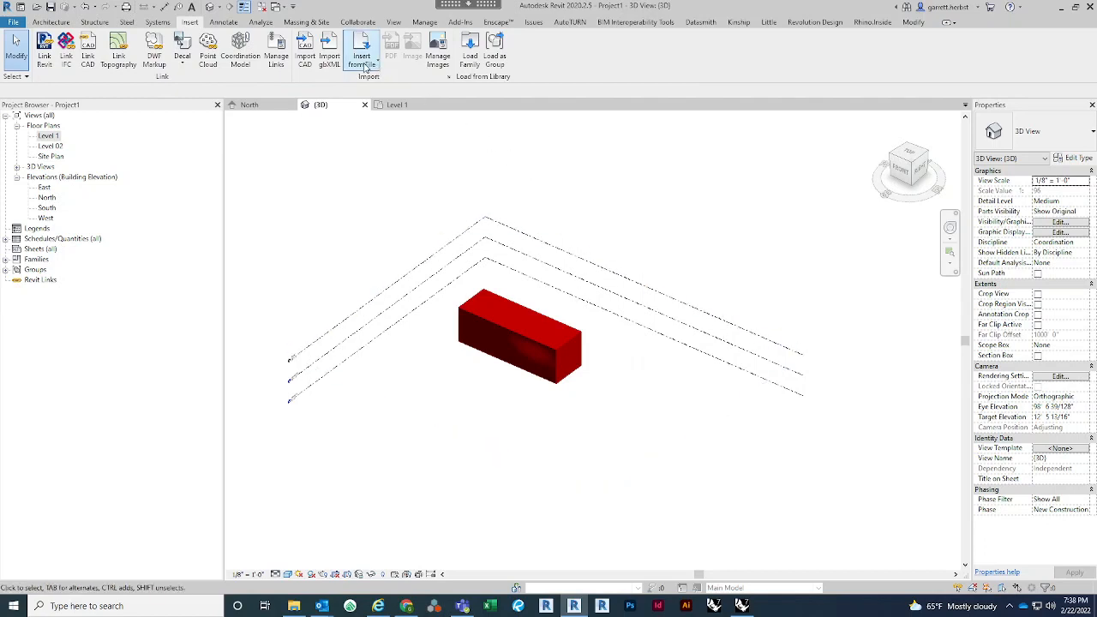
Start a new in-place mass named Mass 1 in the 3D view.
left_click(305, 23)
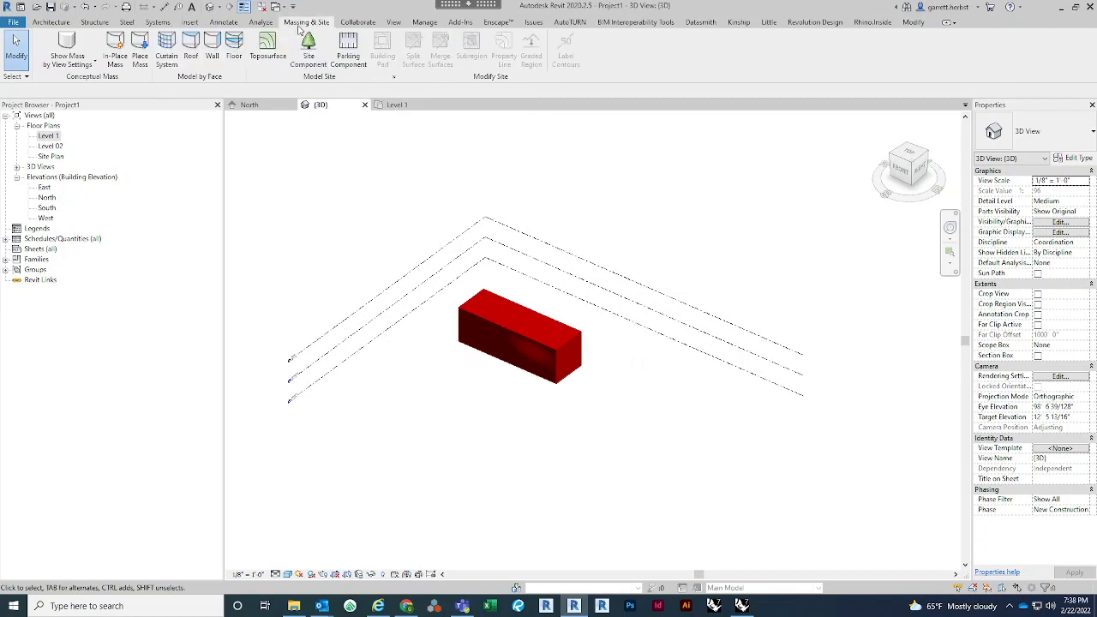
left_click(116, 52)
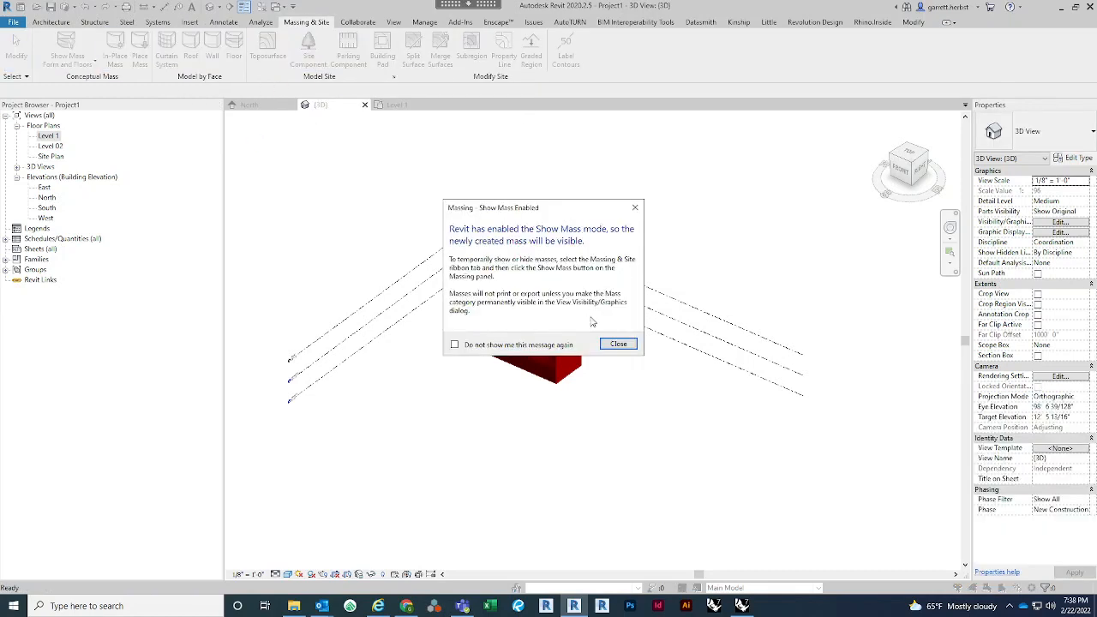
left_click(618, 344)
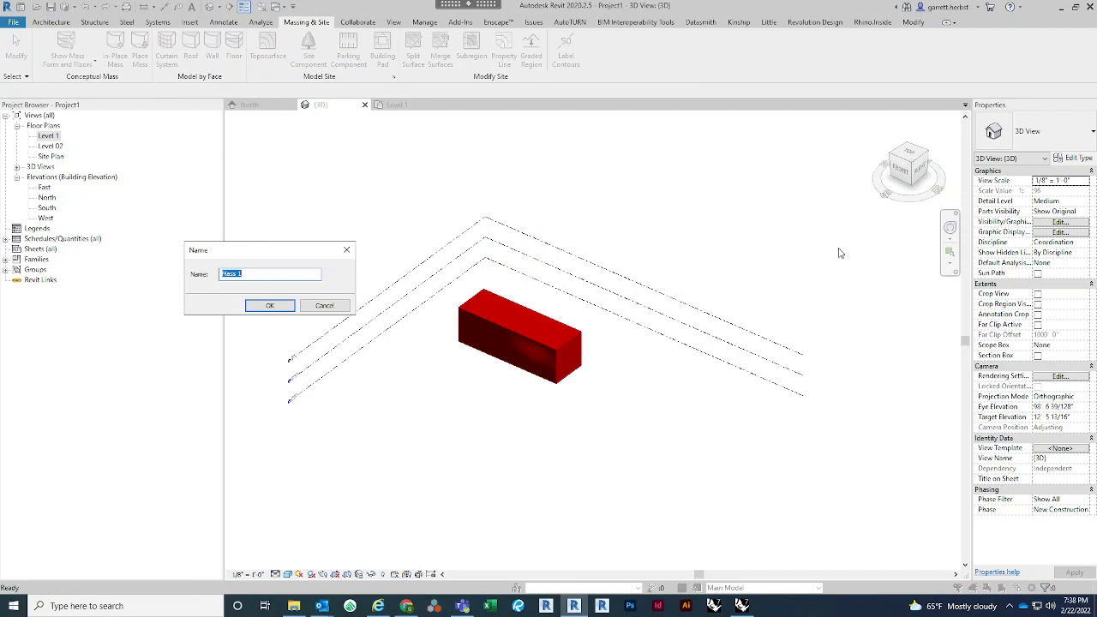
left_click(271, 305)
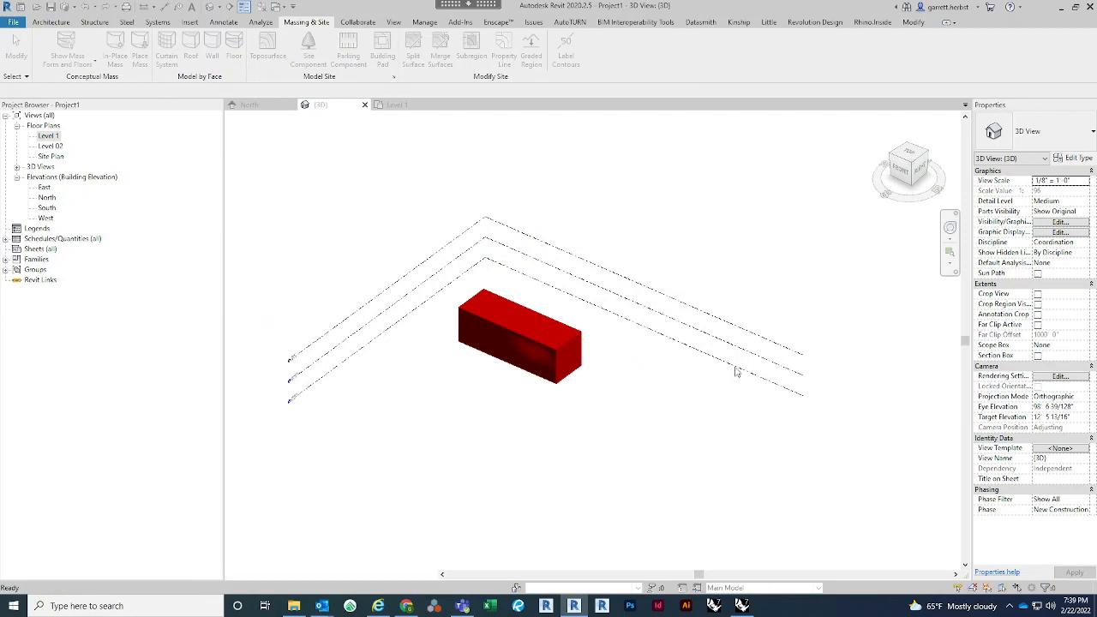
middle_click_drag(715, 320, 665, 316)
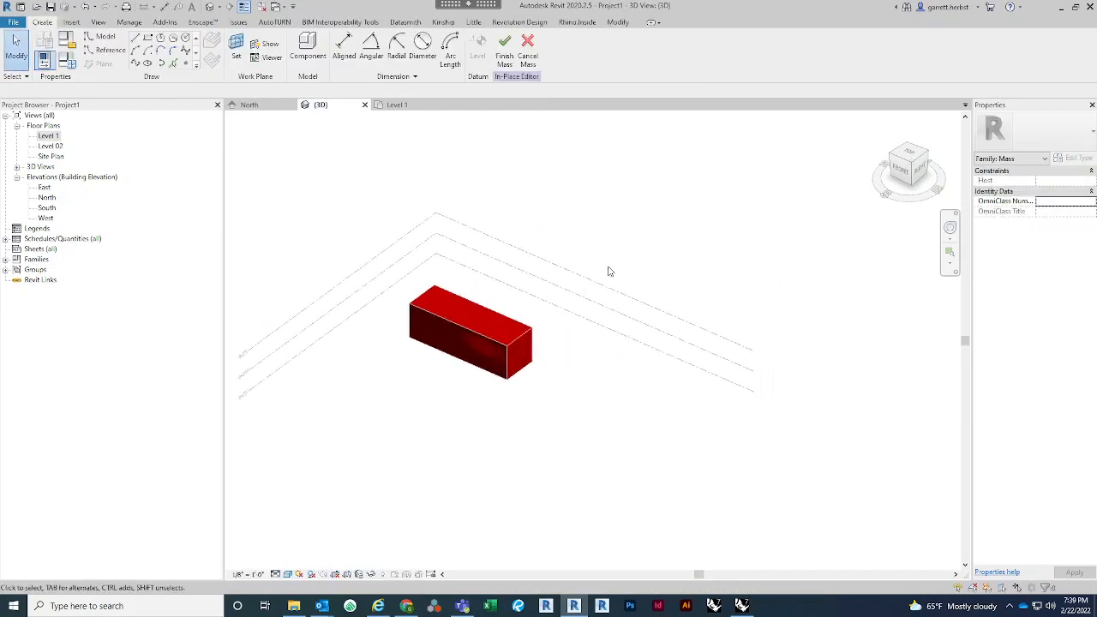
scroll(541, 249, "down", 1)
scroll(614, 238, "up", 1)
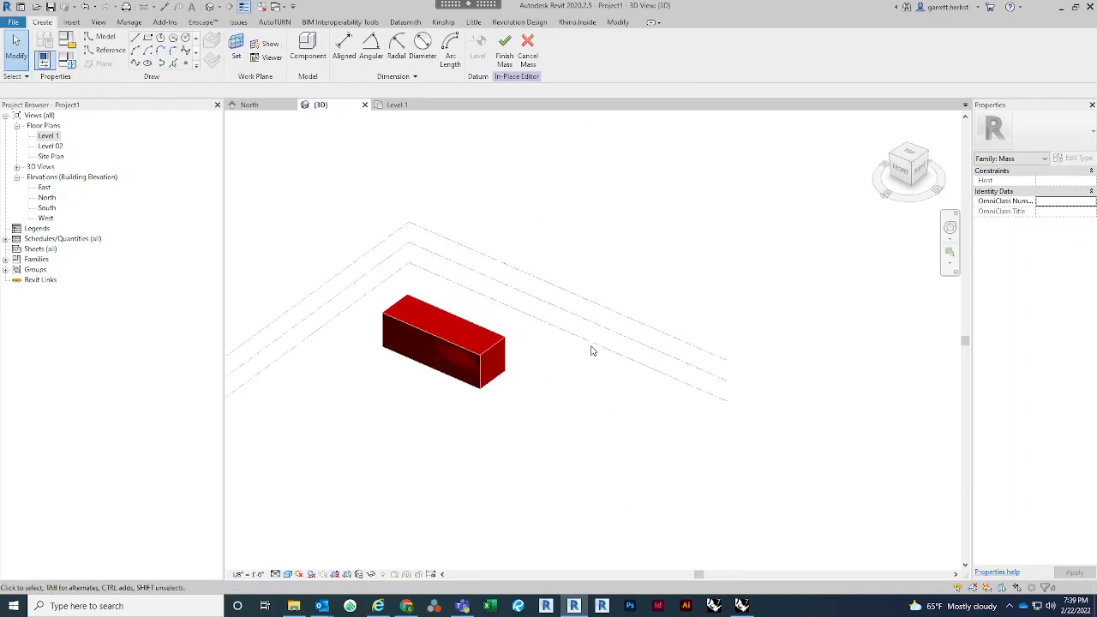
Import Bump Exploration-ARCH-1346.dwg into the mass and place it beside the existing red box.
left_click(73, 22)
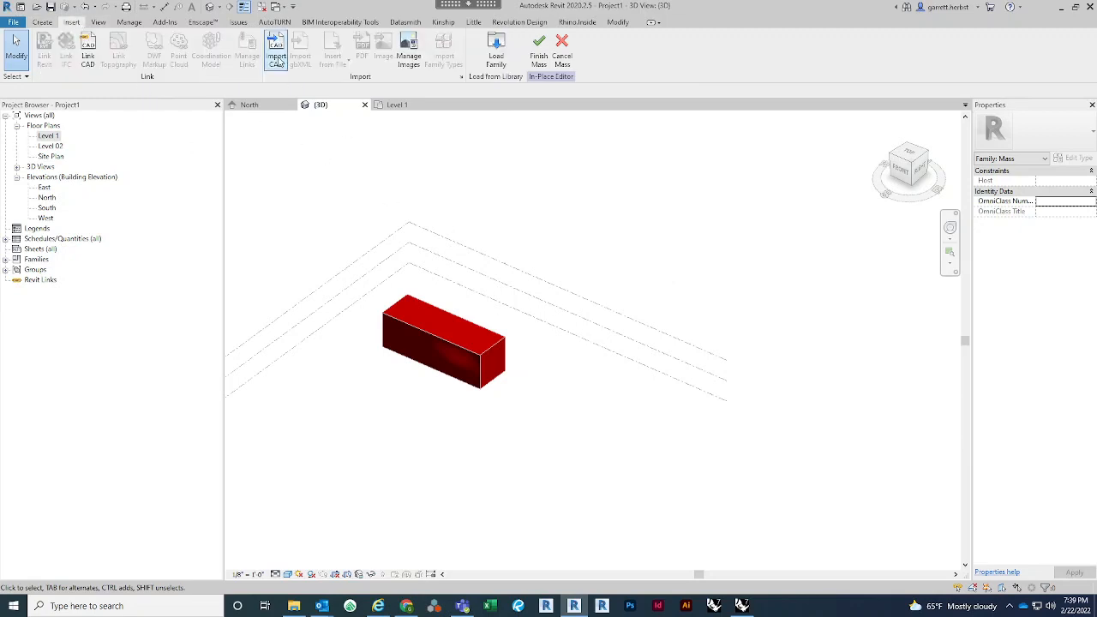
left_click(276, 52)
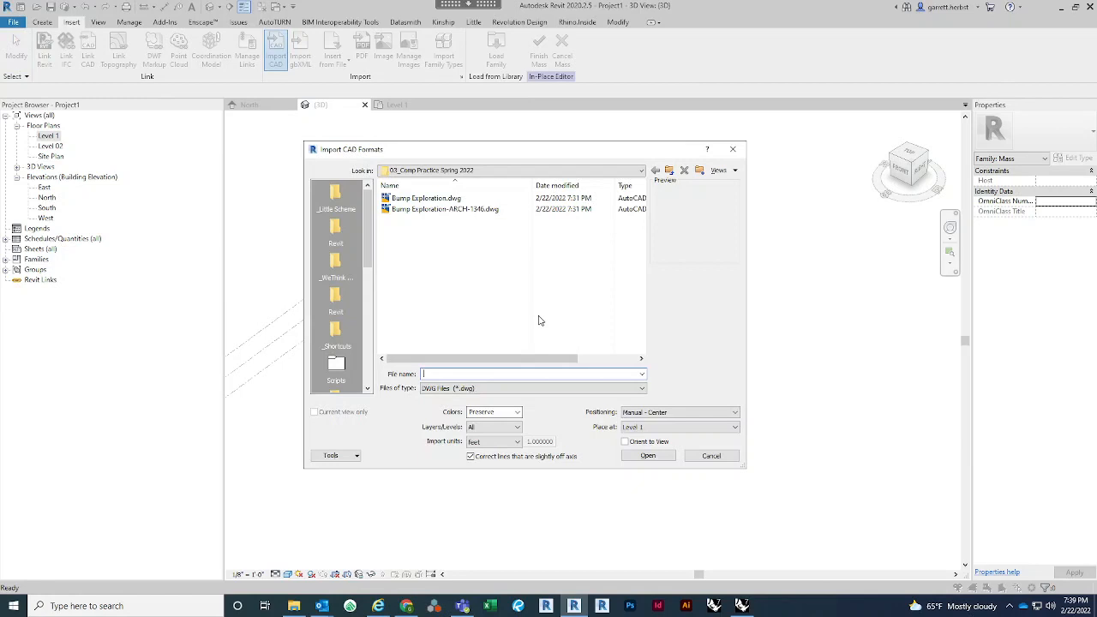
left_click(424, 210)
left_click(655, 461)
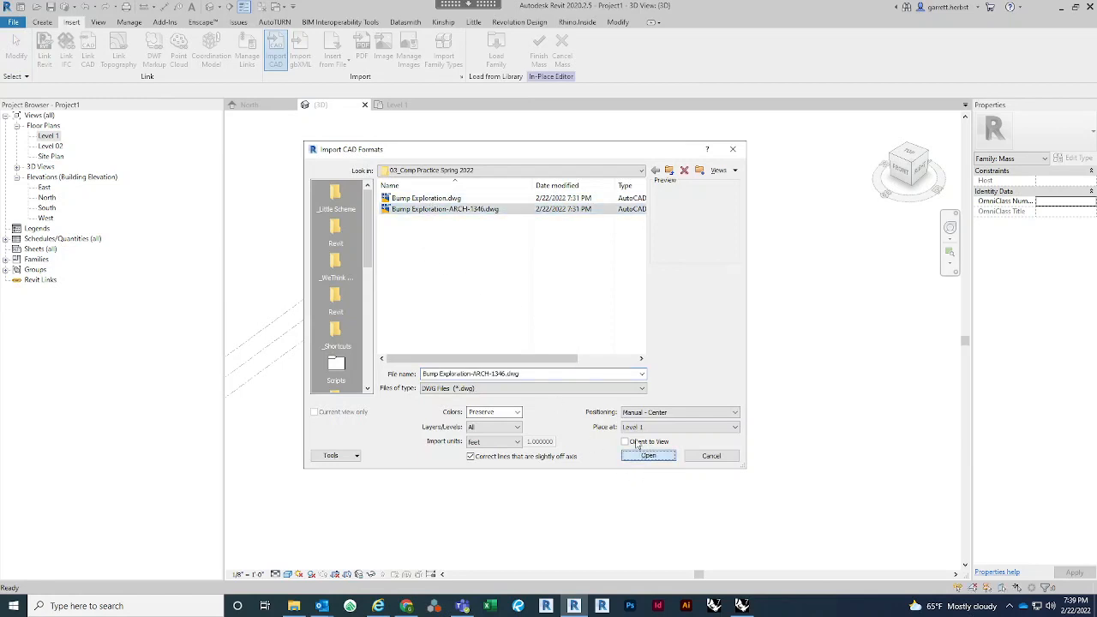
left_click(580, 409)
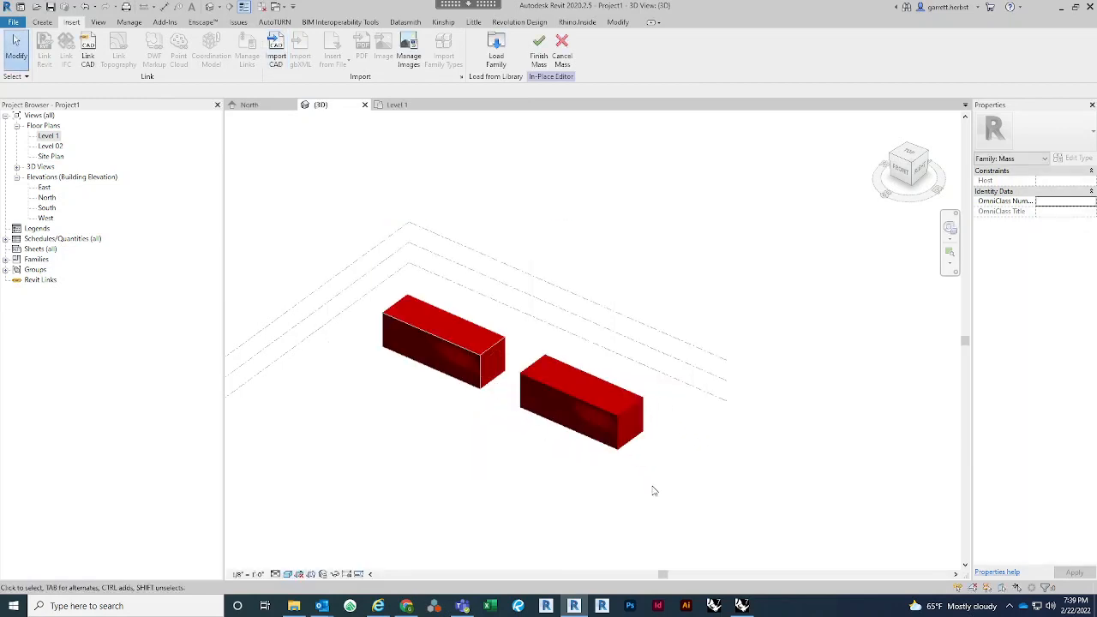
Explode the newly imported DWG box inside the in-place mass into native geometry.
left_click(612, 414)
middle_click_drag(632, 286, 580, 281, "shift")
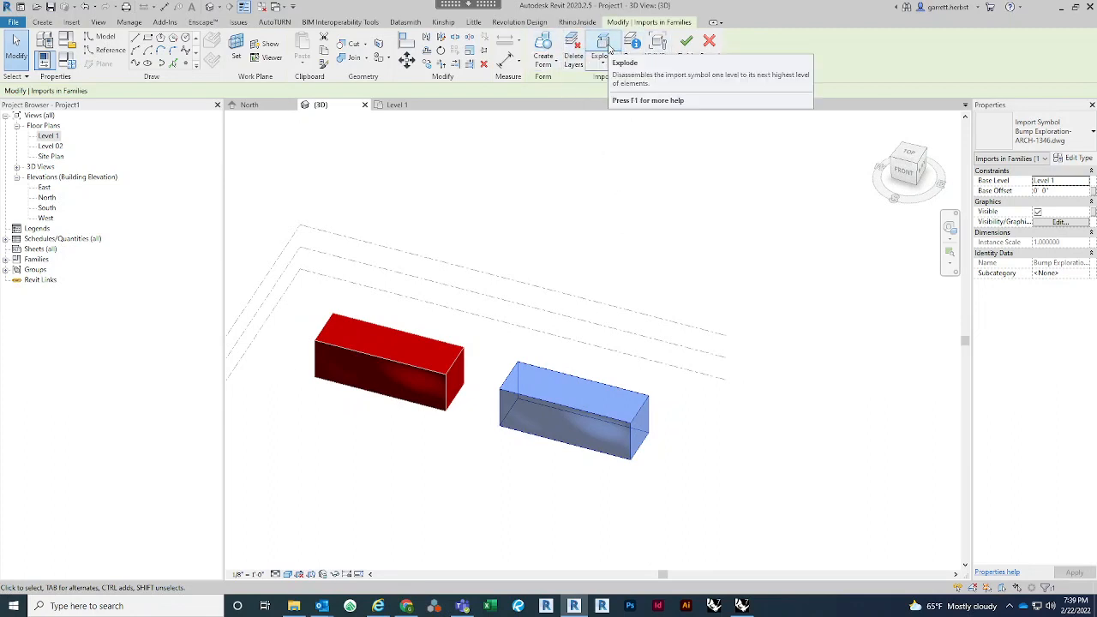
left_click(603, 42)
left_click(687, 304)
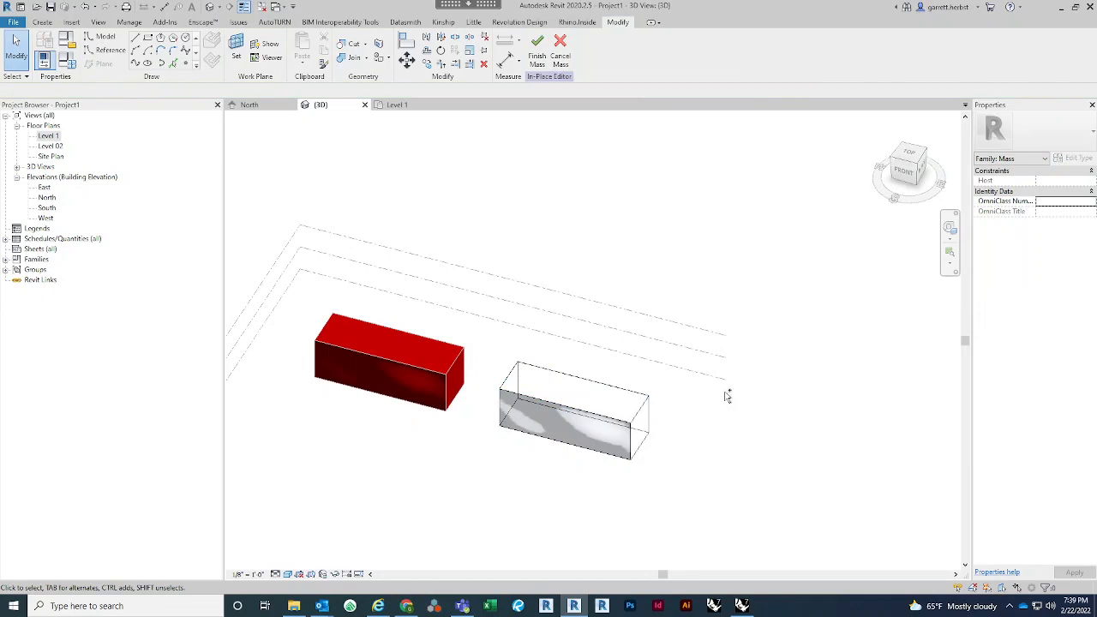
left_click(632, 409)
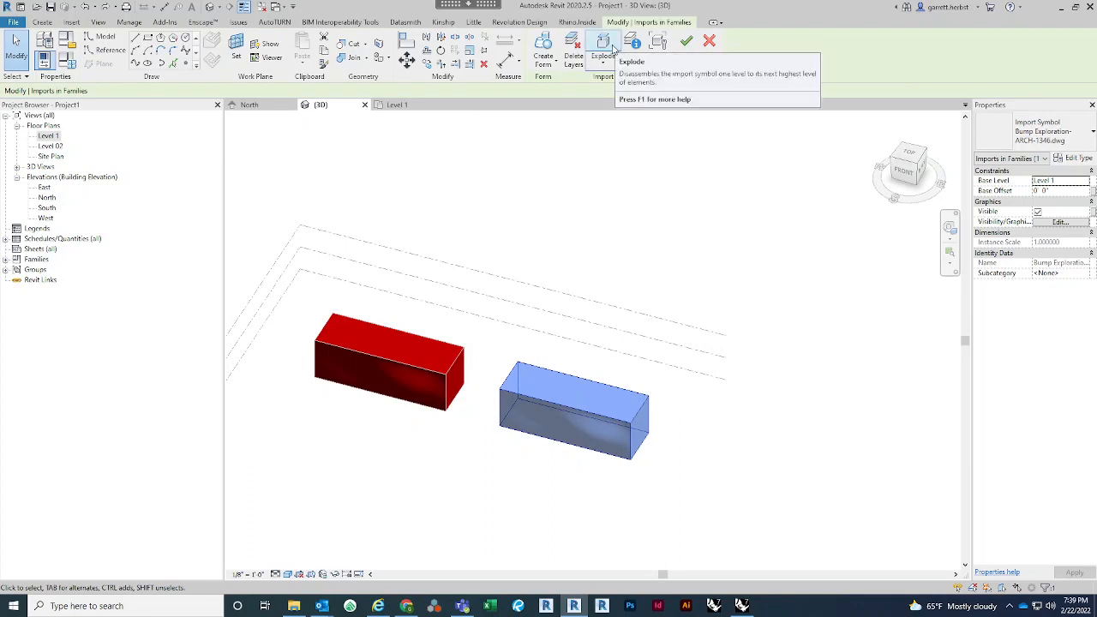
left_click(611, 48)
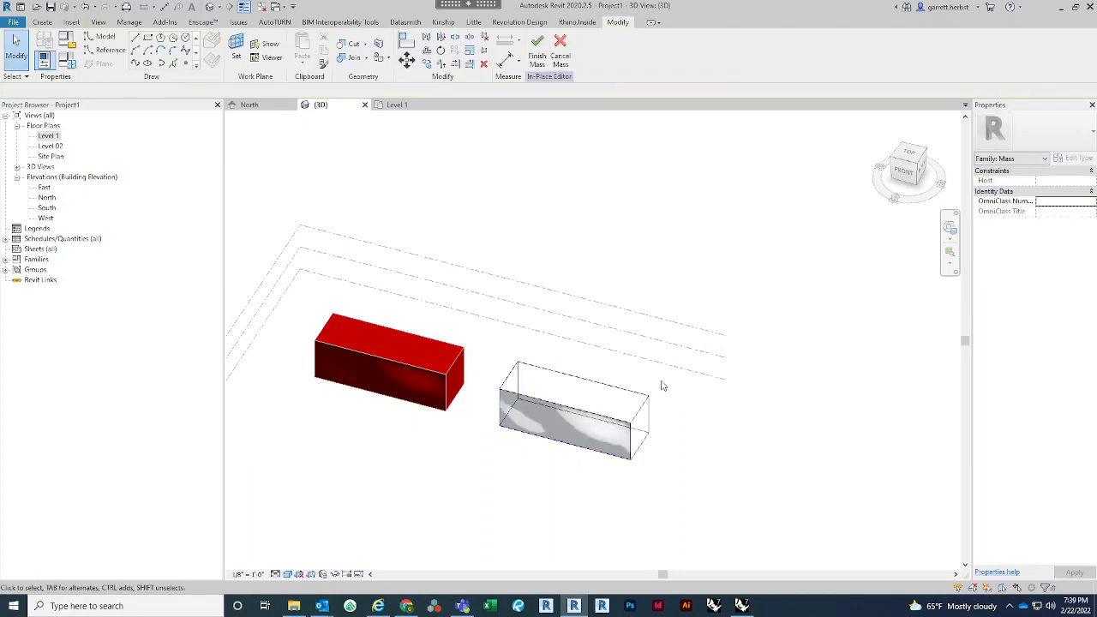
Select the end face of the exploded box and examine the form from several angles.
middle_click_drag(663, 386, 564, 490, "shift")
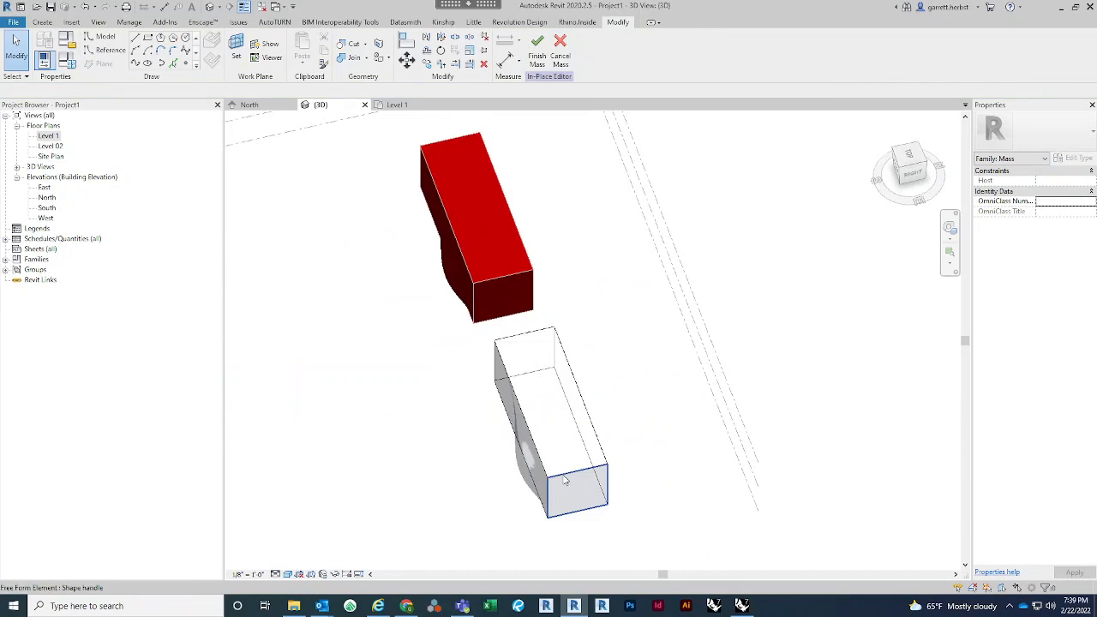
left_click(565, 481)
middle_click_drag(690, 489, 717, 467, "shift")
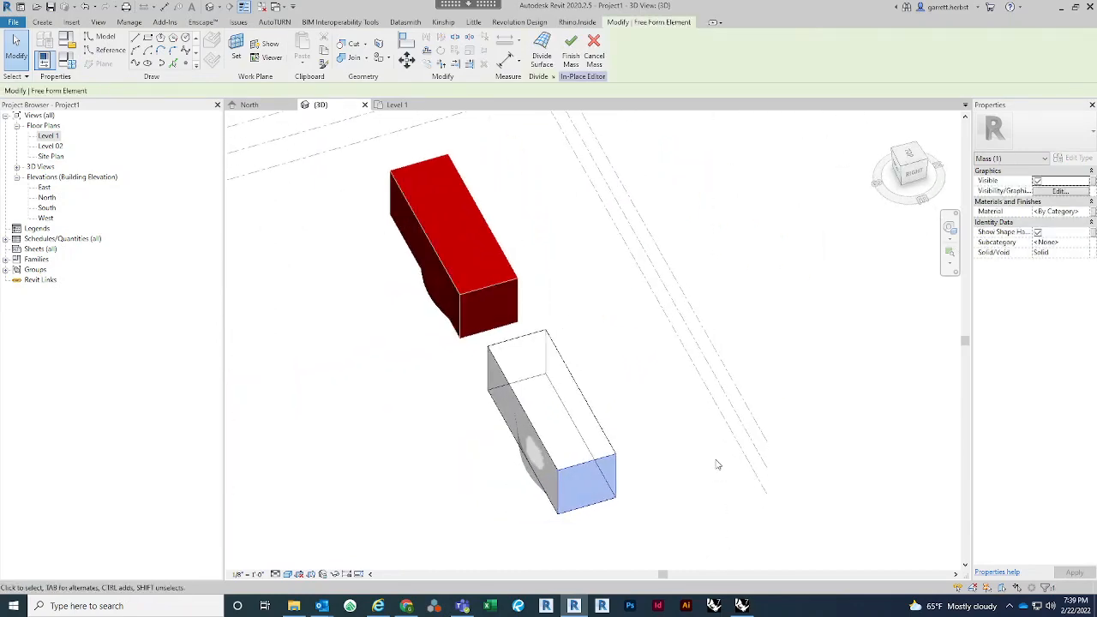
middle_click_drag(752, 426, 806, 431, "shift")
middle_click_drag(631, 366, 735, 416, "shift")
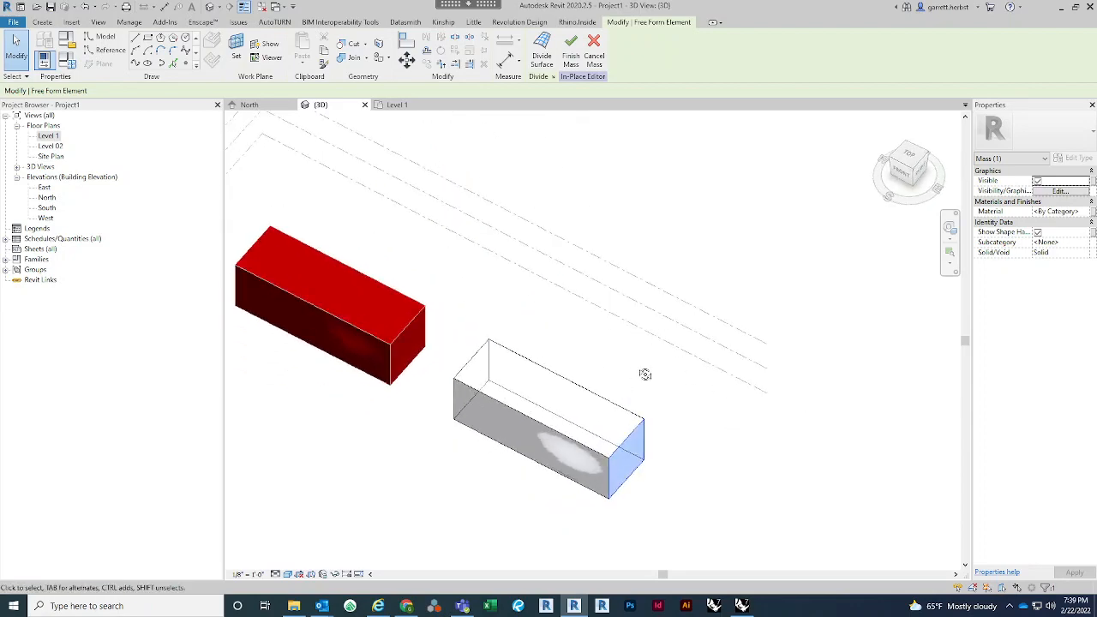
middle_click_drag(643, 375, 476, 413, "shift")
left_click(583, 377)
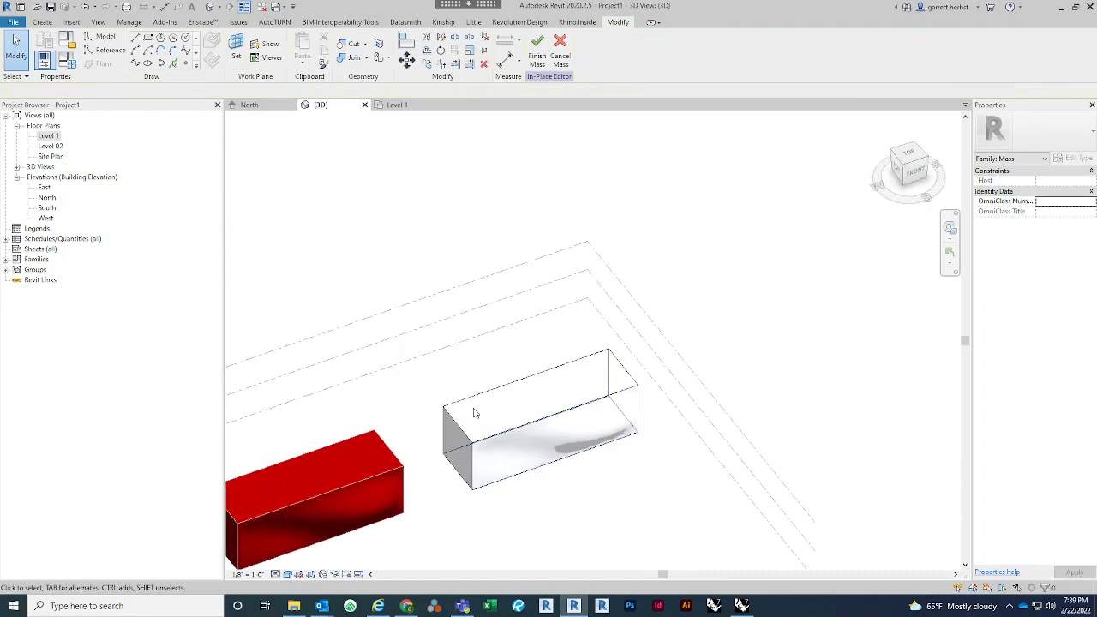
Select the whole free form element and its top face to examine their shape handles.
left_click(616, 407)
middle_click_drag(733, 428, 553, 396, "shift")
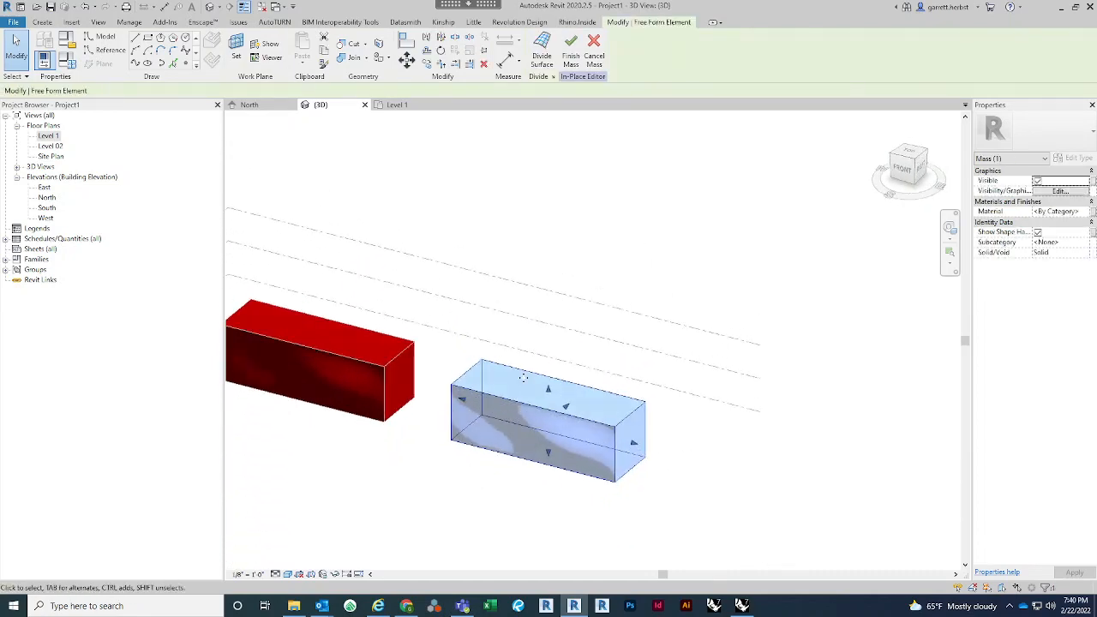
left_click(652, 300)
middle_click_drag(669, 304, 665, 342, "shift")
left_click(625, 318)
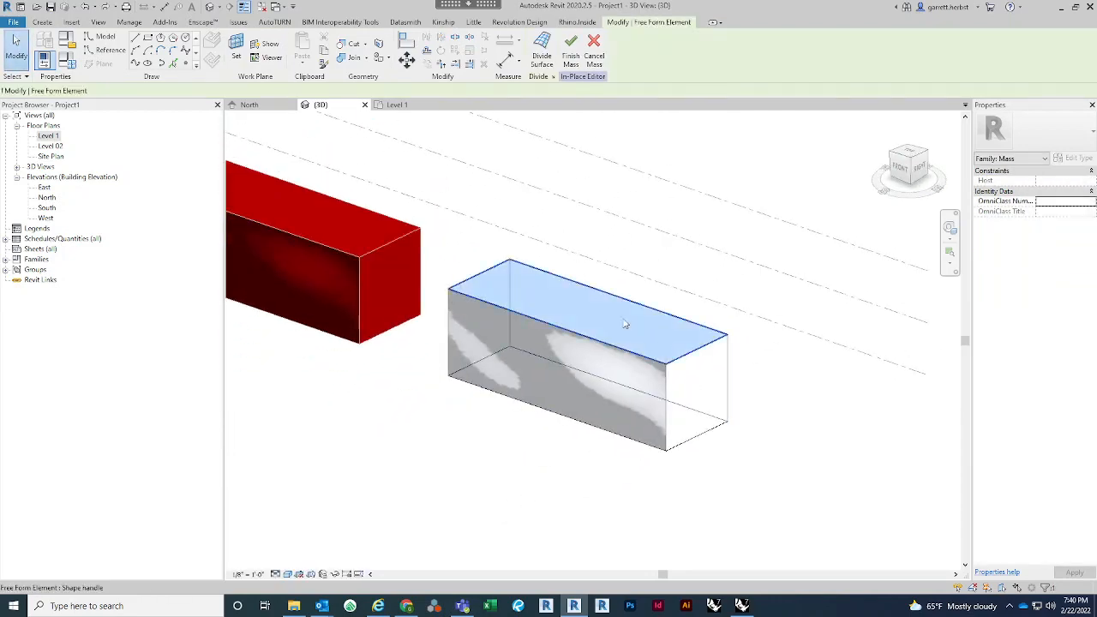
left_click(683, 297)
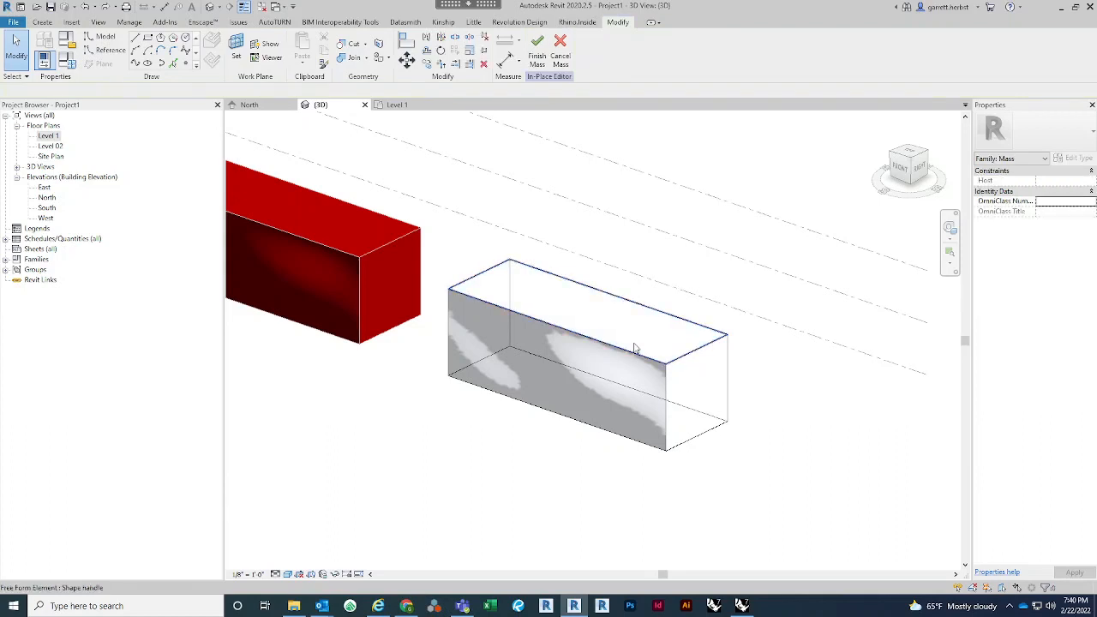
left_click(622, 336)
key("Escape")
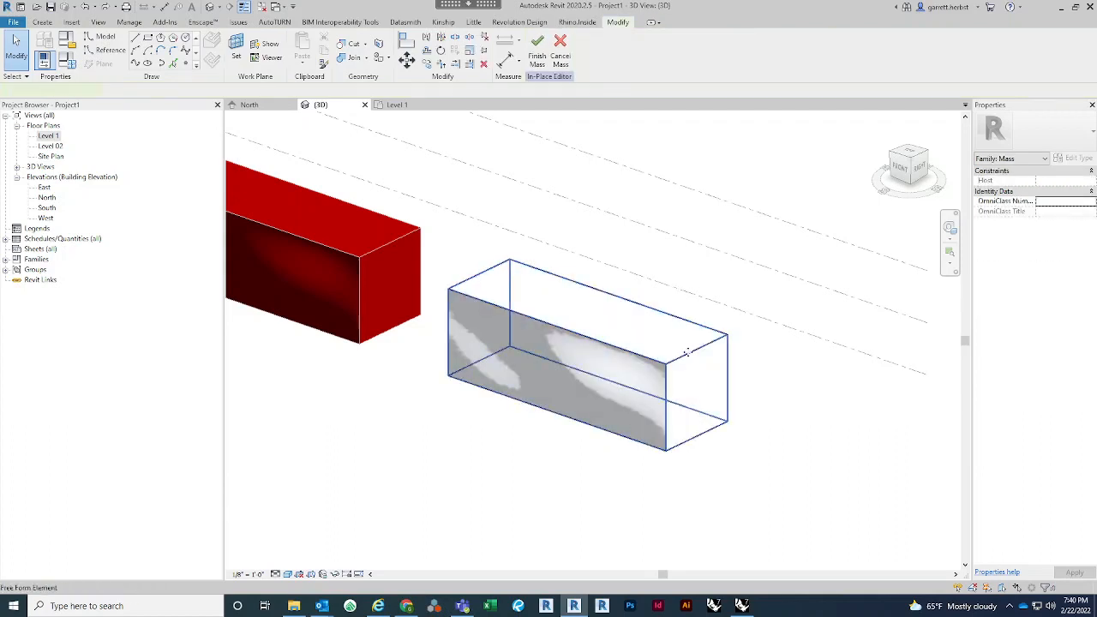
Try to stretch the free form box outward with a shape handle and cancel the change.
left_click(686, 352)
left_click_drag(703, 397, 889, 432)
middle_click_drag(789, 411, 727, 460, "shift")
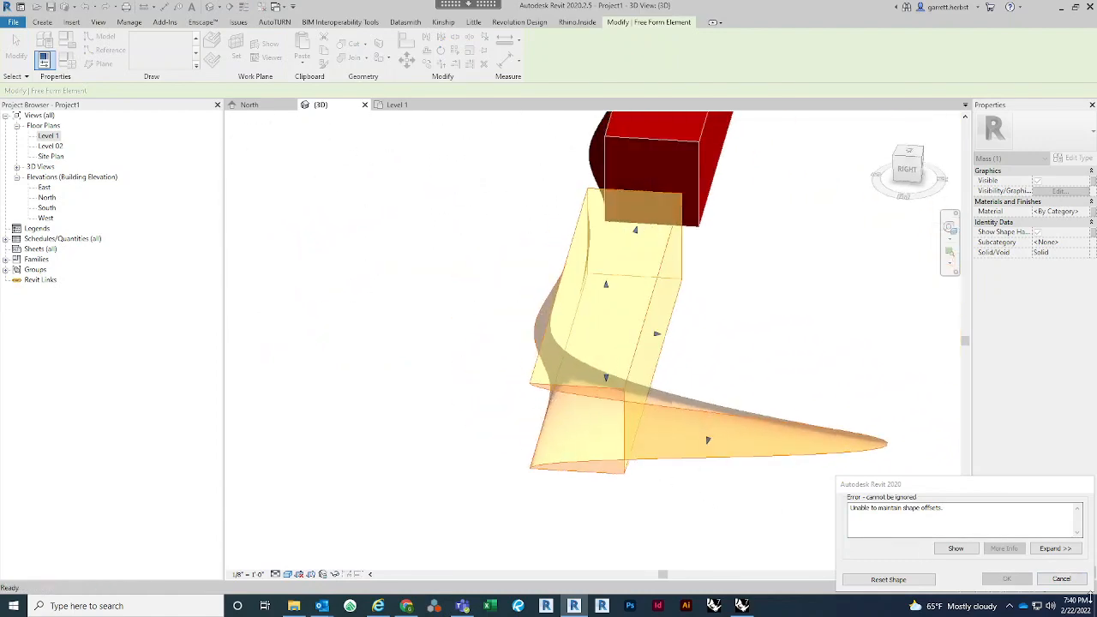
left_click(1062, 579)
Divide the sculpted front face of the free form box into a UV grid.
middle_click_drag(399, 427, 729, 414, "shift")
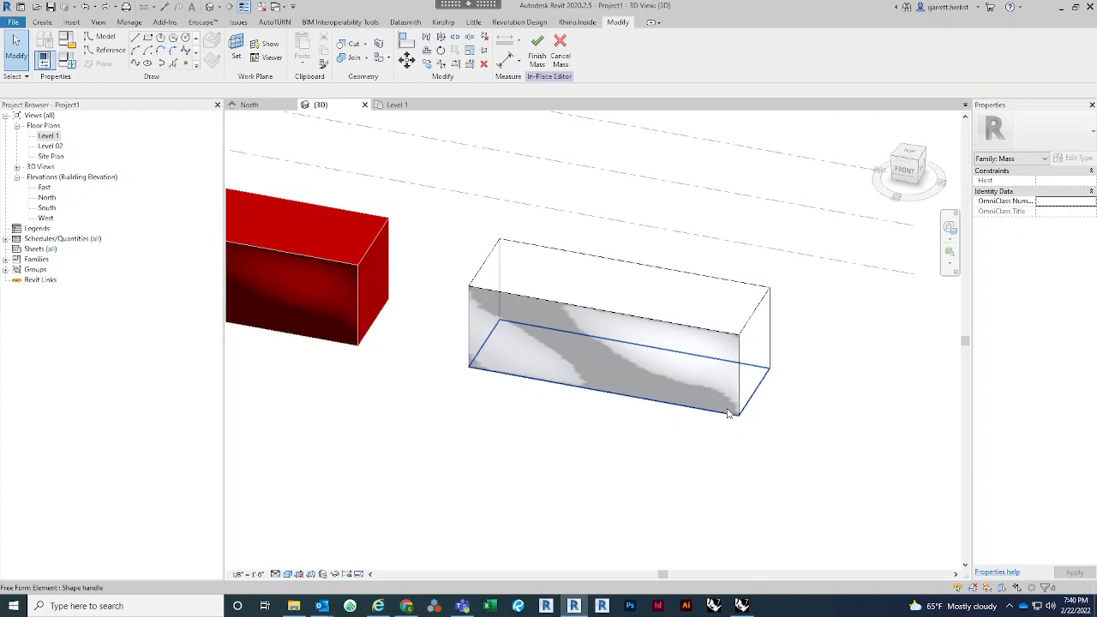
scroll(727, 414, "down", 2)
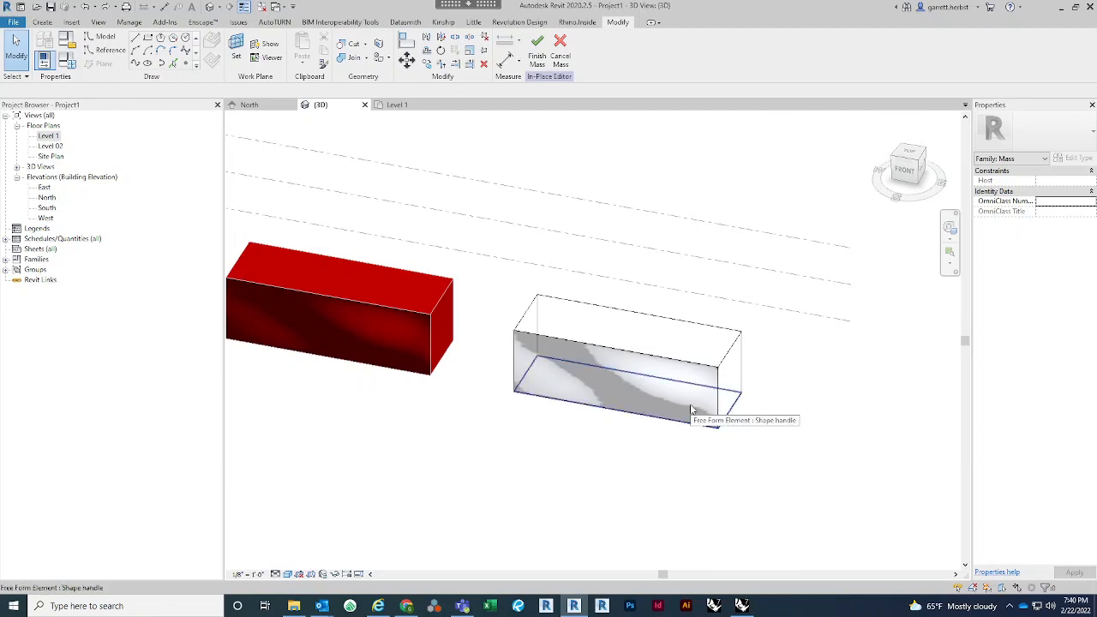
left_click(694, 375)
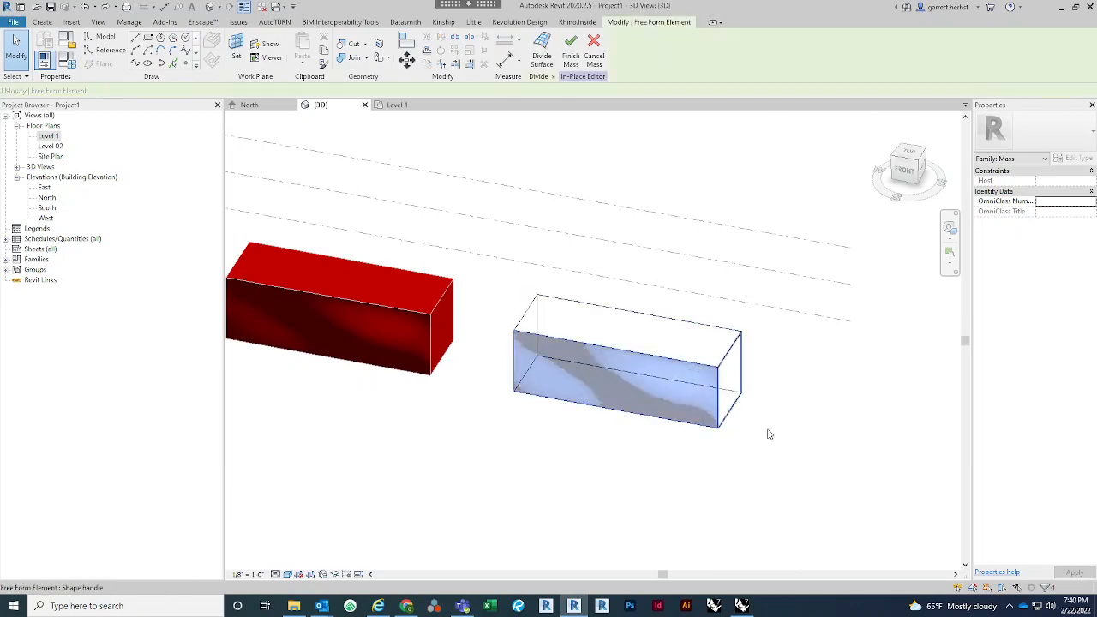
middle_click_drag(767, 434, 774, 351, "shift")
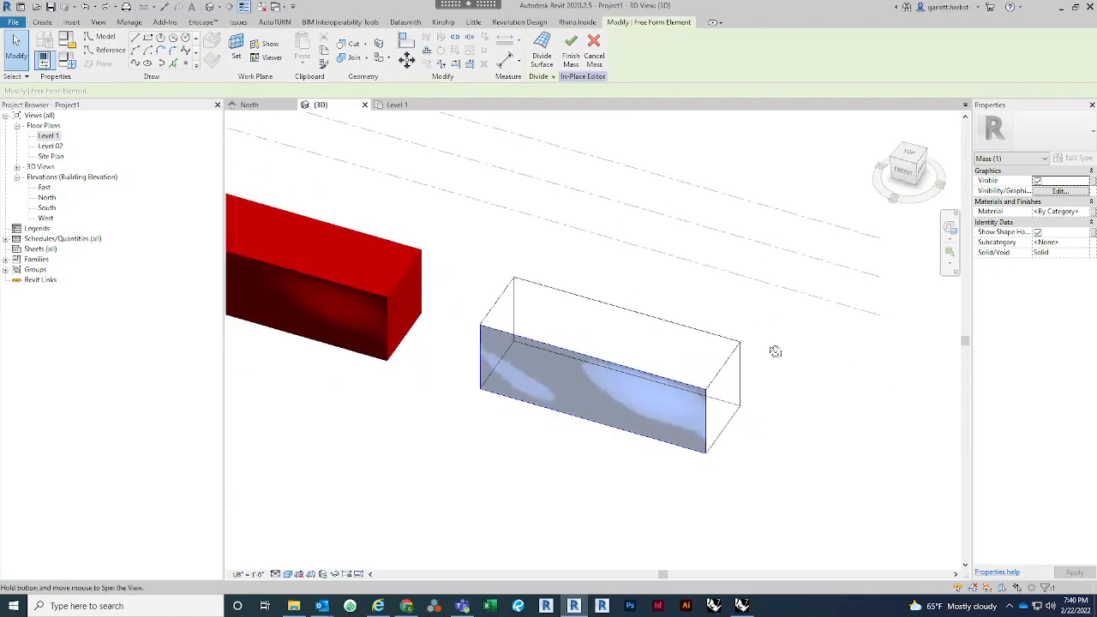
left_click(542, 56)
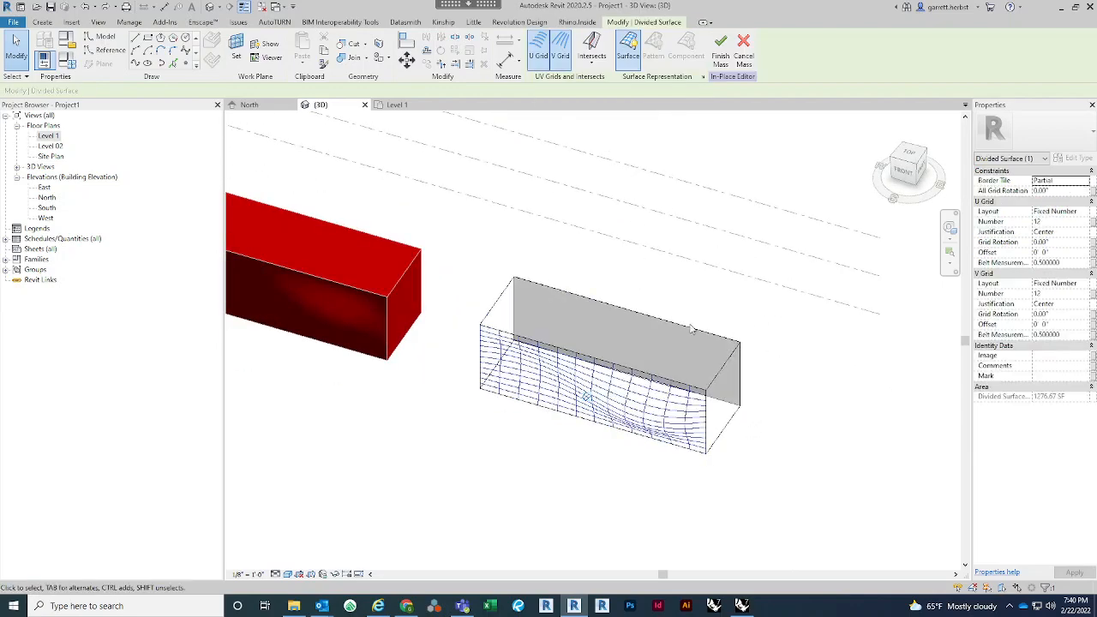
middle_click_drag(806, 503, 729, 433, "shift")
Apply the Rhomboid pattern to the divided front surface and inspect it from different angles.
left_click(1034, 132)
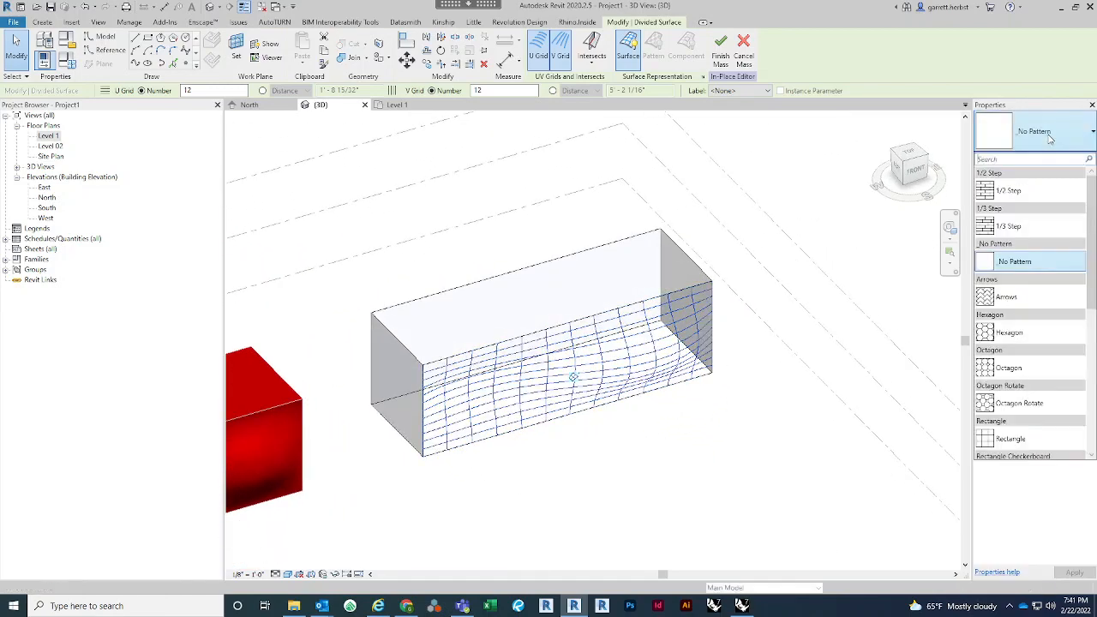
scroll(1058, 346, "down", 1)
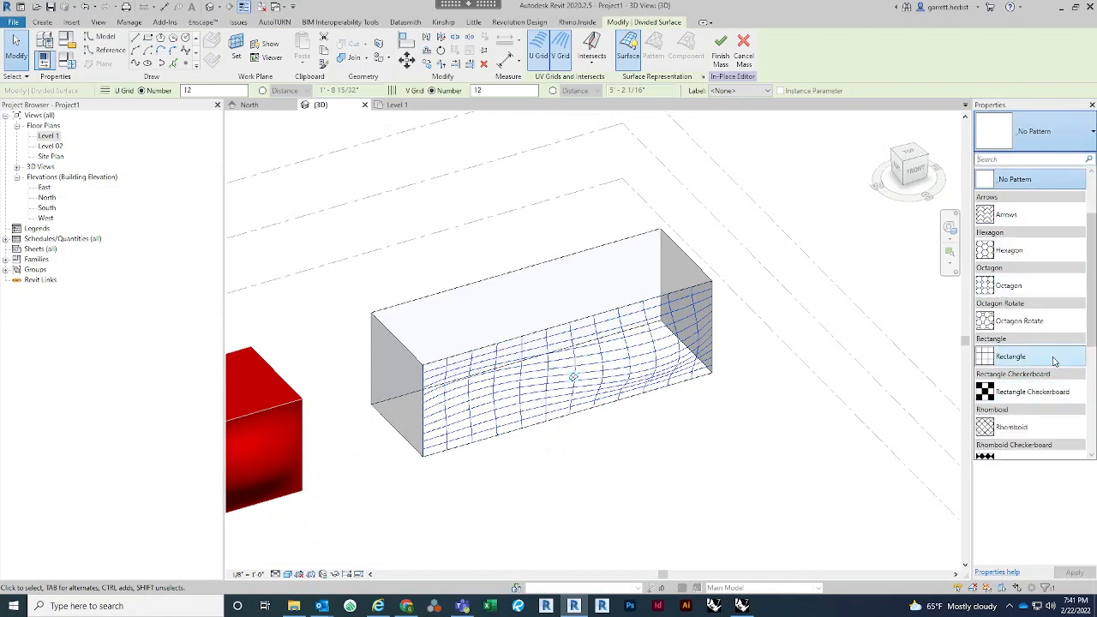
left_click(1035, 432)
middle_click_drag(806, 434, 817, 308, "shift")
scroll(817, 309, "up", 2)
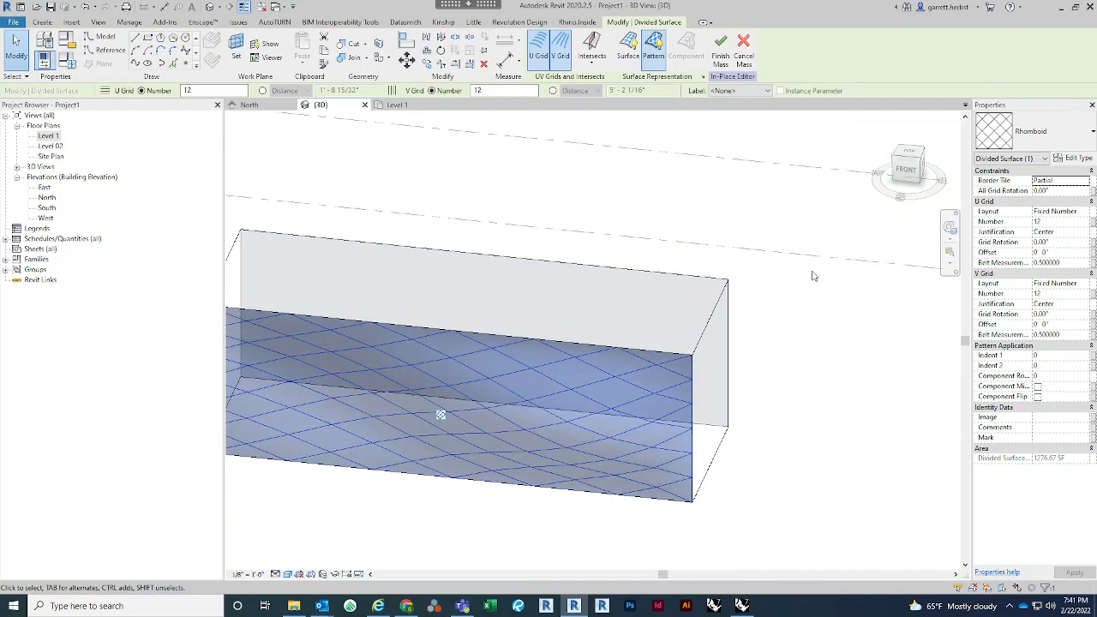
scroll(814, 276, "down", 2)
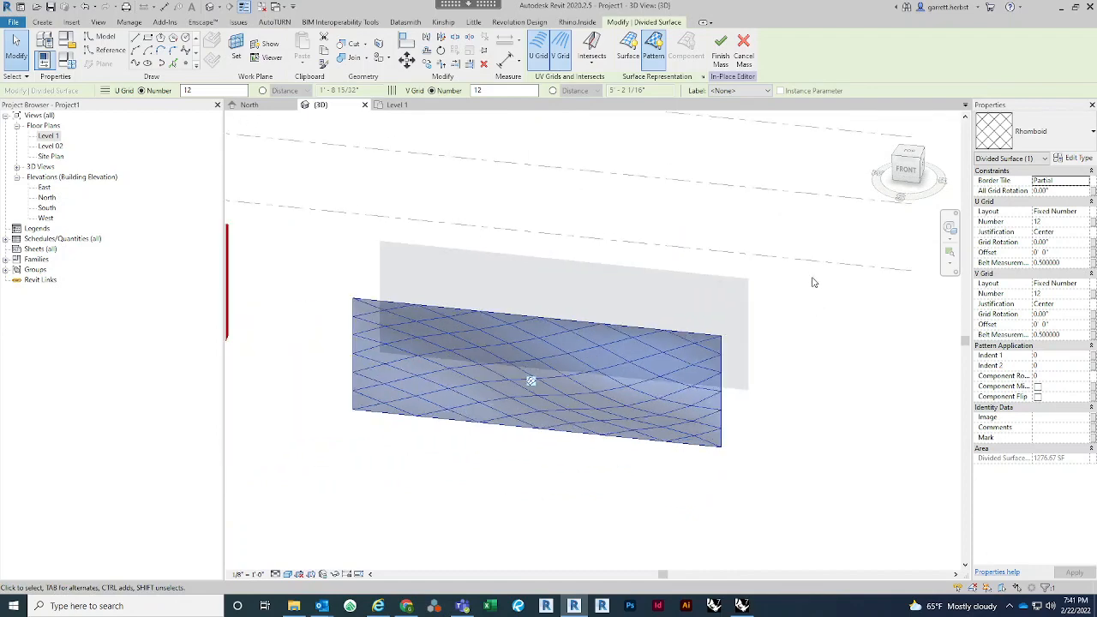
middle_click_drag(811, 280, 598, 415, "shift")
key("Escape")
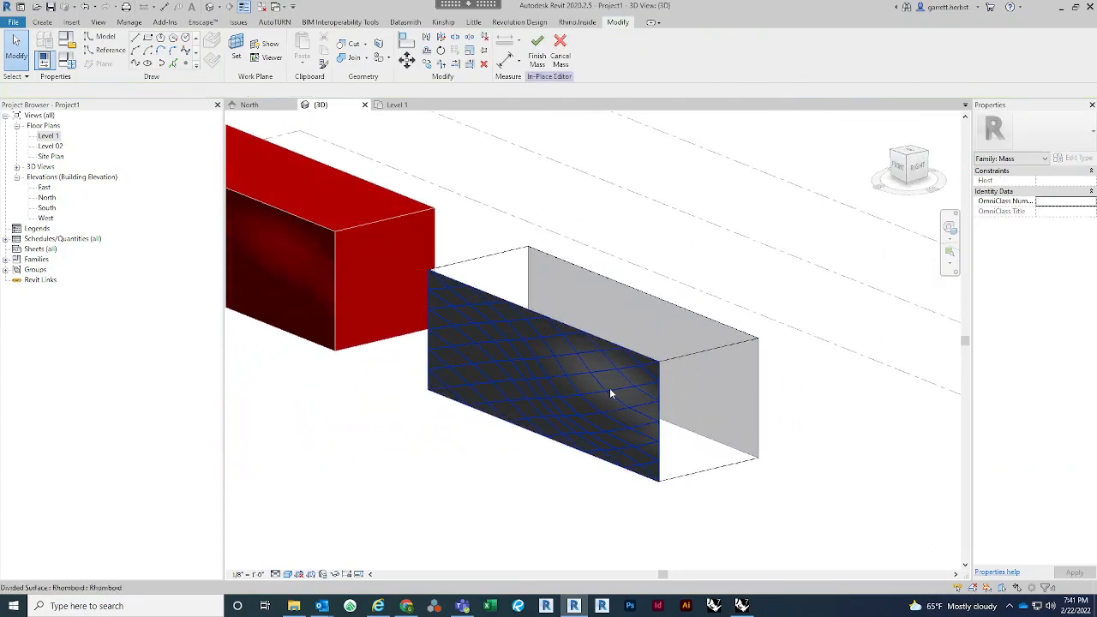
Check the patterned front surface once more and finish the in-place mass.
left_click(610, 388)
middle_click_drag(631, 490, 601, 187, "shift")
key("Escape")
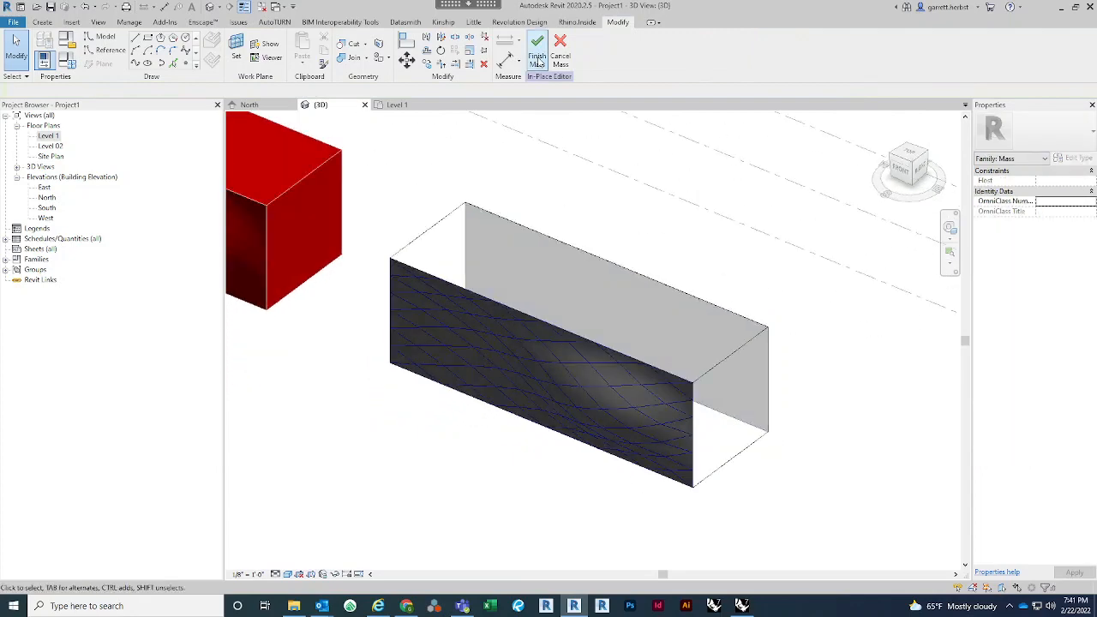
left_click(538, 50)
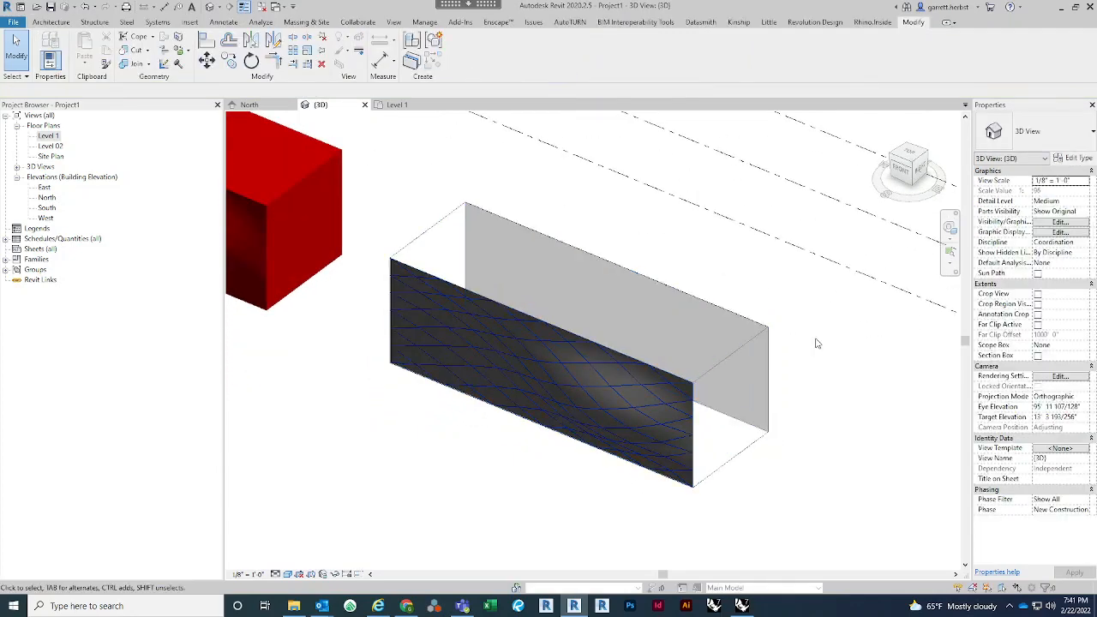
Add a mass floor at Level 02 to the sculpted in-place mass beside the red imported box.
middle_click_drag(816, 343, 561, 482, "shift")
left_click(562, 482)
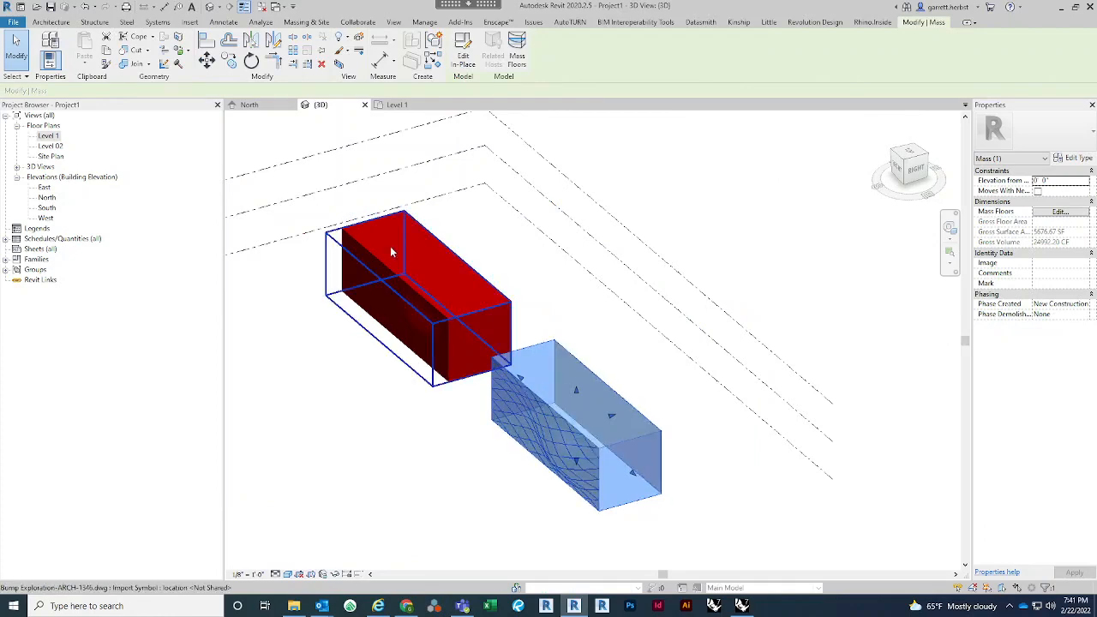
middle_click_drag(457, 260, 769, 265)
scroll(319, 278, "up", 1)
scroll(446, 325, "down", 2)
middle_click_drag(658, 374, 544, 363)
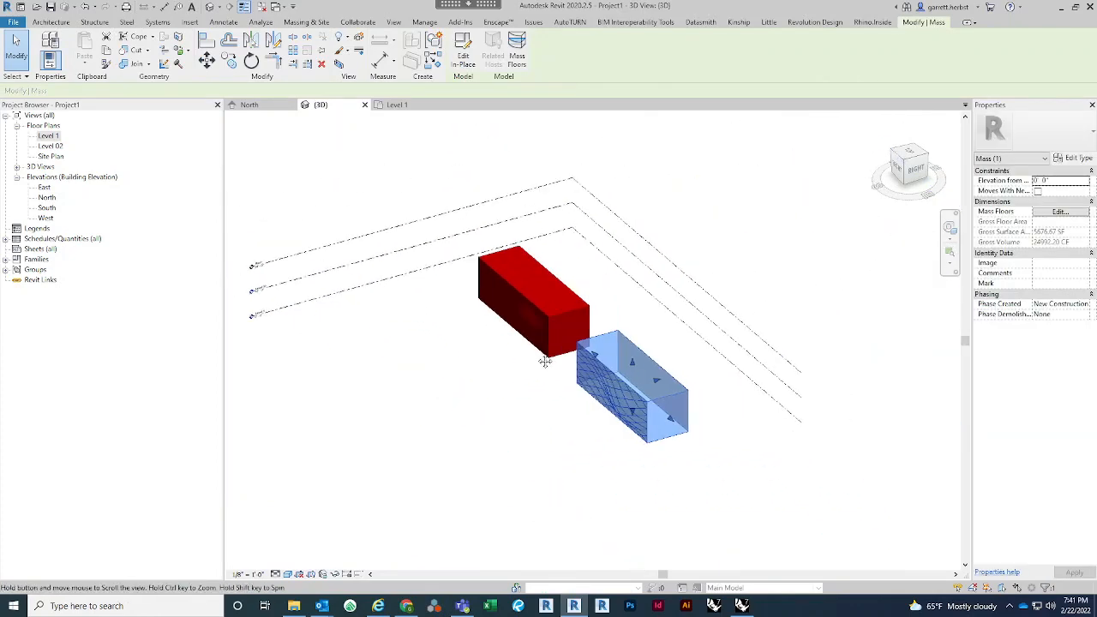
scroll(659, 372, "up", 2)
left_click(772, 512)
left_click(656, 438)
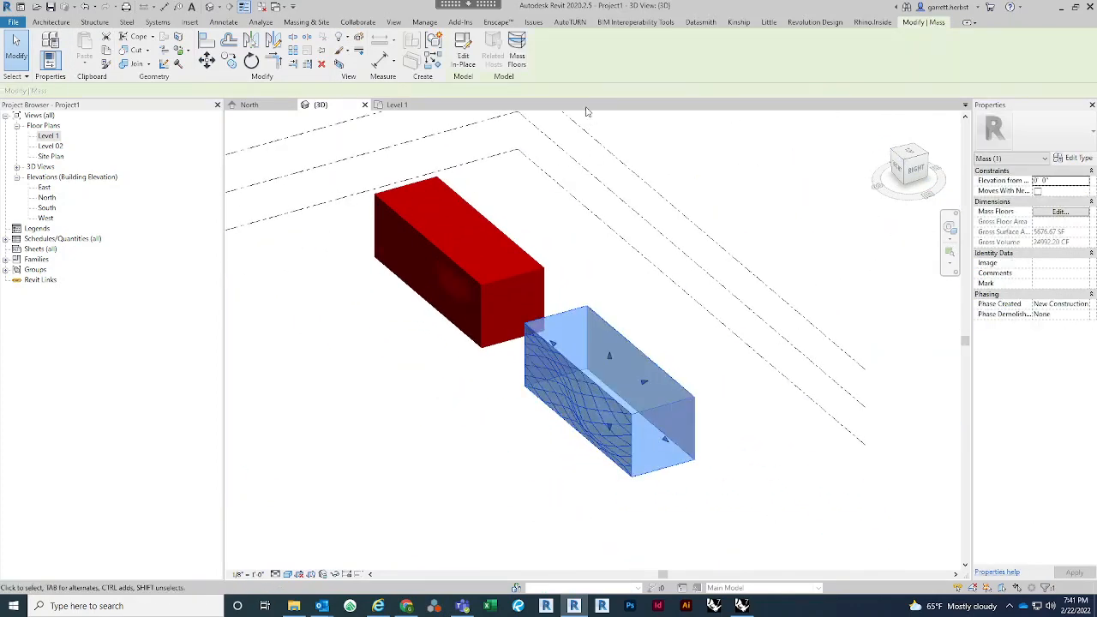
left_click(517, 58)
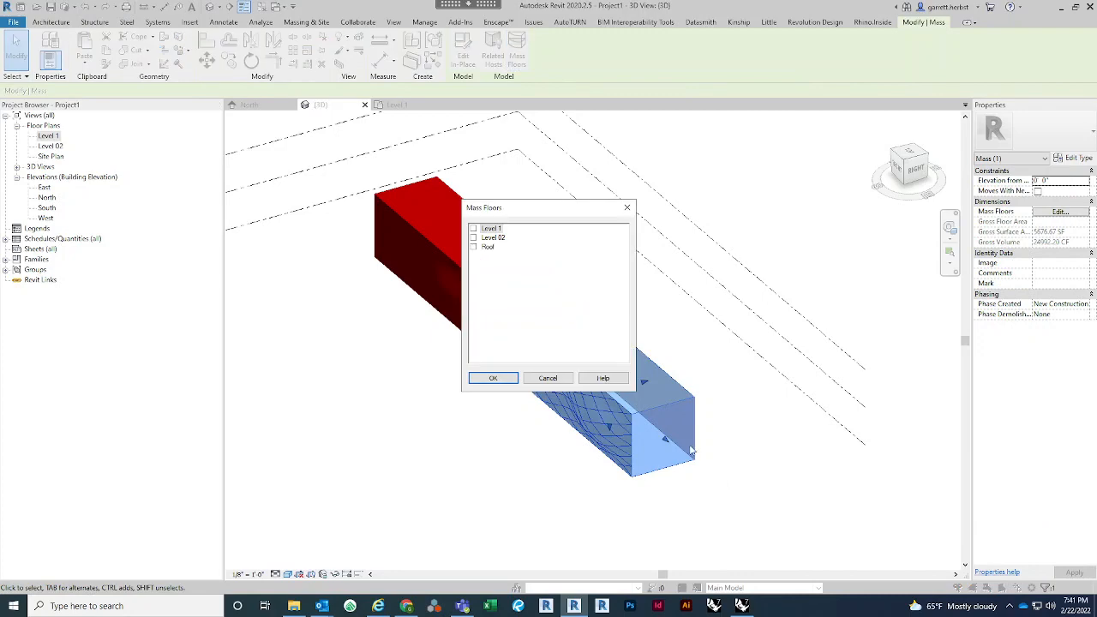
left_click(473, 237)
left_click(493, 379)
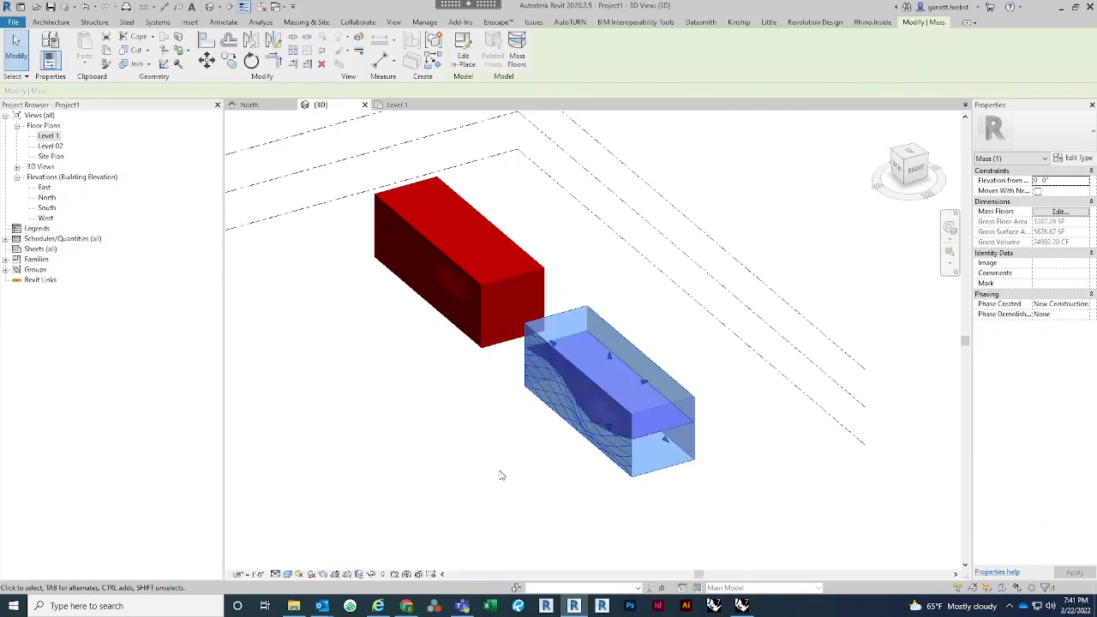
left_click(509, 474)
Create a 4" Concrete Slab floor by face from the Level 02 mass floor.
middle_click_drag(595, 477, 686, 374, "shift")
scroll(686, 375, "up", 2)
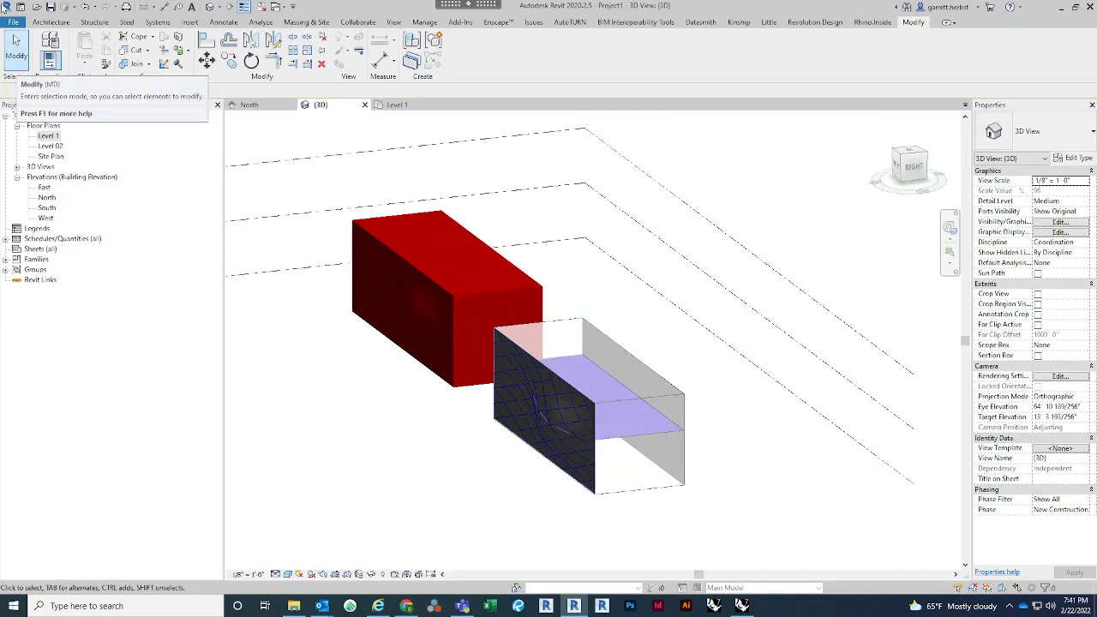
left_click(62, 23)
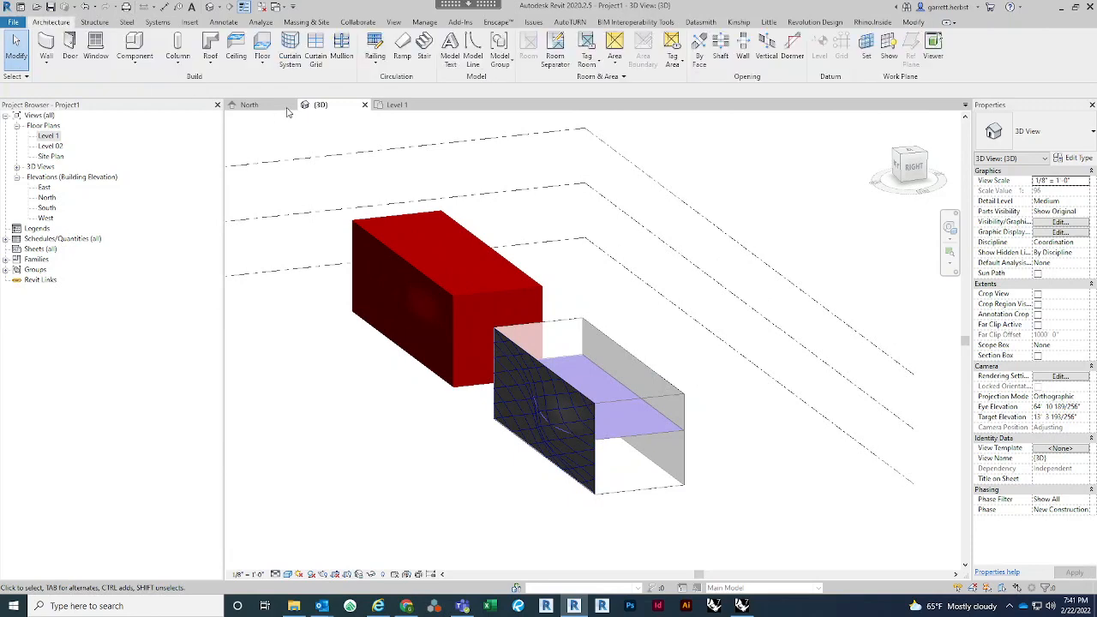
left_click(263, 60)
left_click(285, 130)
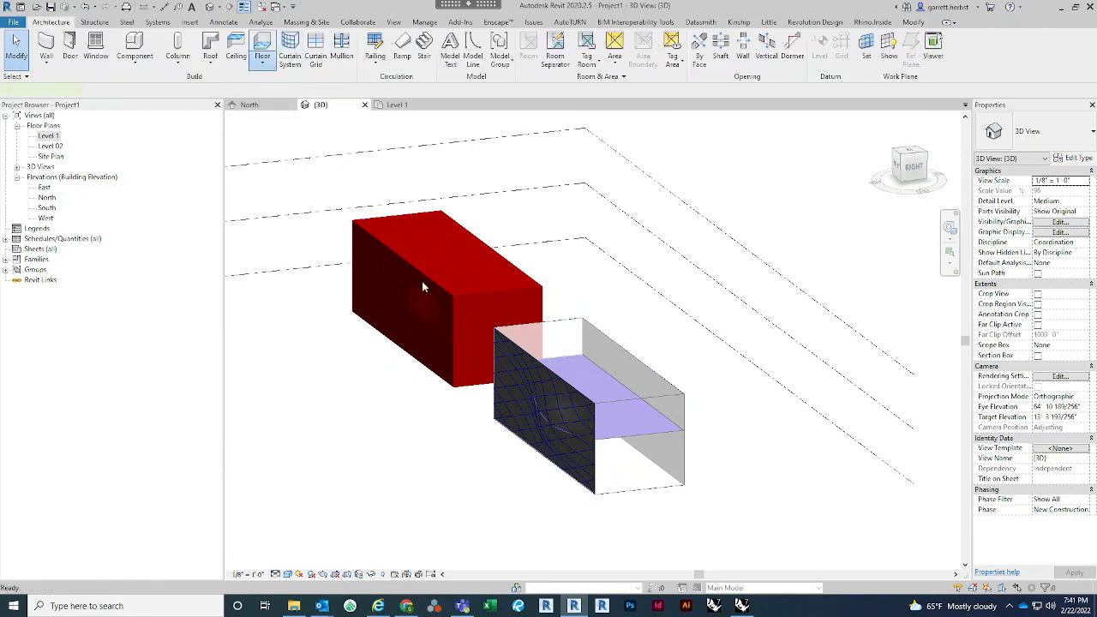
left_click(633, 433)
left_click(530, 58)
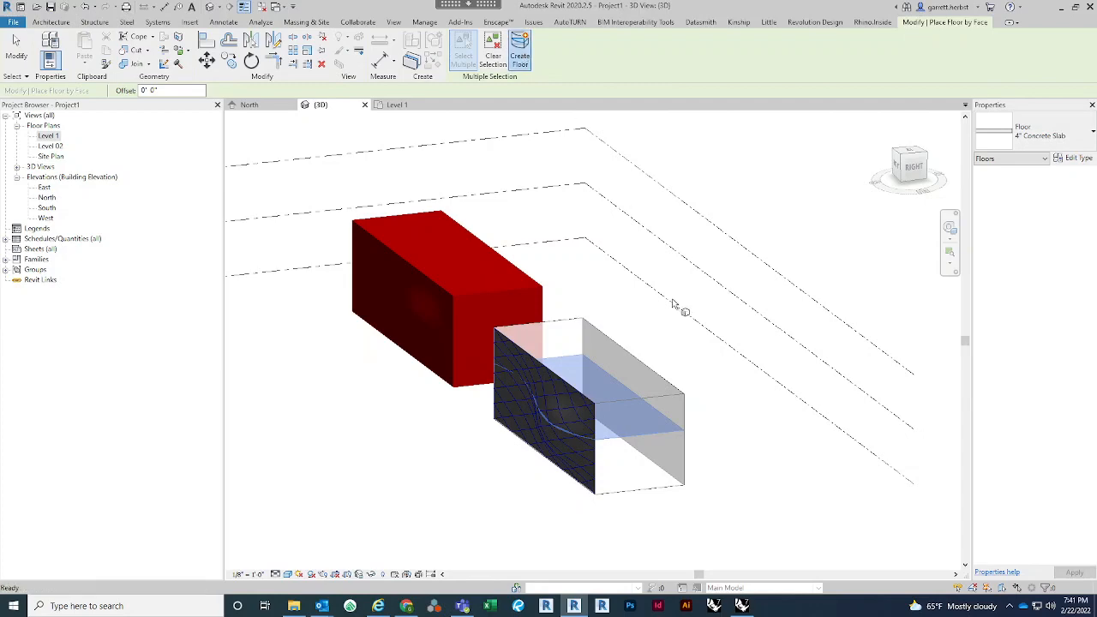
Place a Generic - 8" wall by face on the flat short end of the mass, adjacent to the sculpted front.
middle_click_drag(674, 503, 748, 343, "shift")
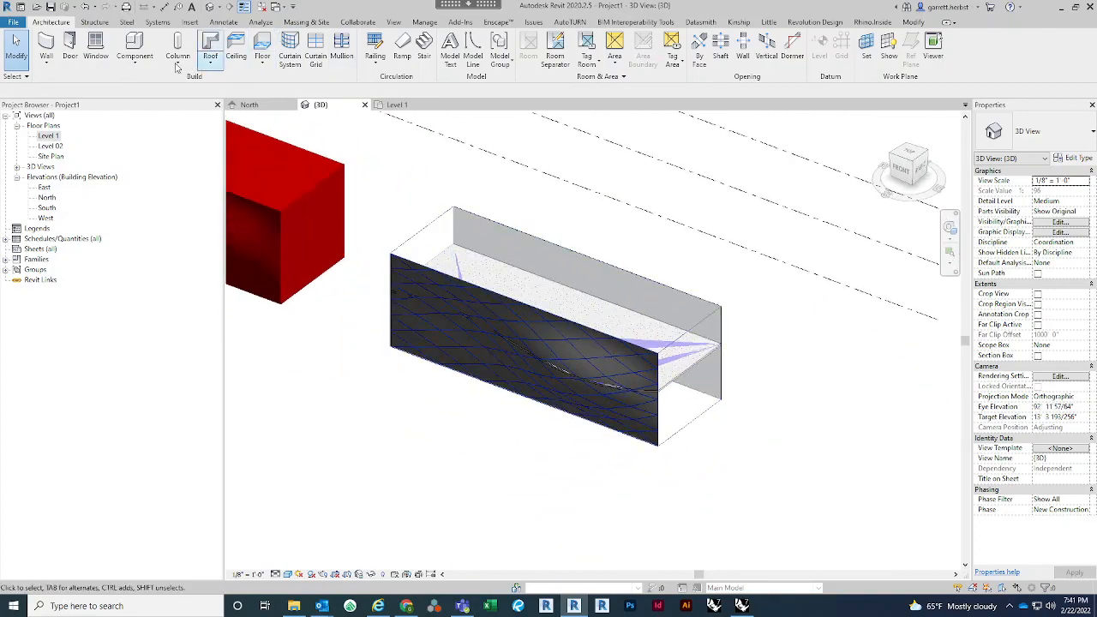
left_click(47, 61)
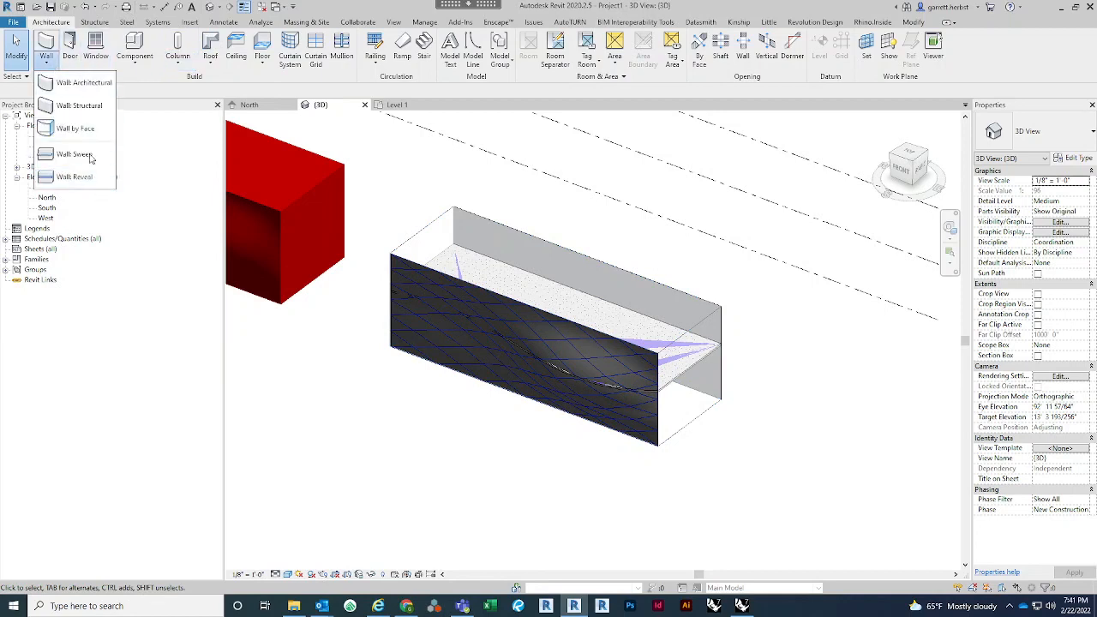
left_click(69, 128)
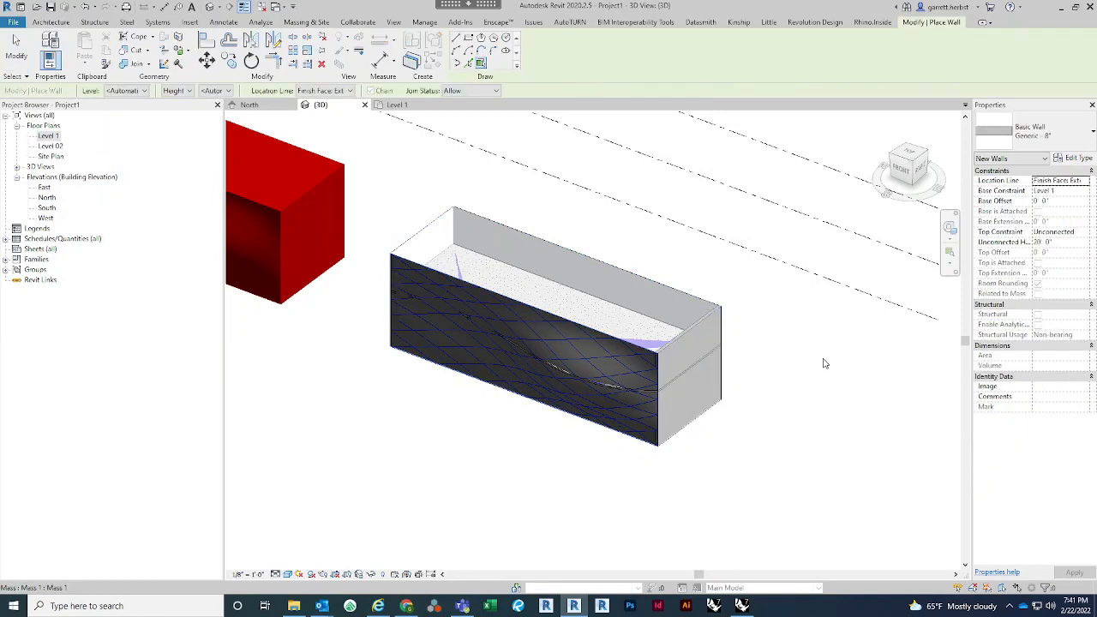
middle_click_drag(832, 377, 758, 488, "shift")
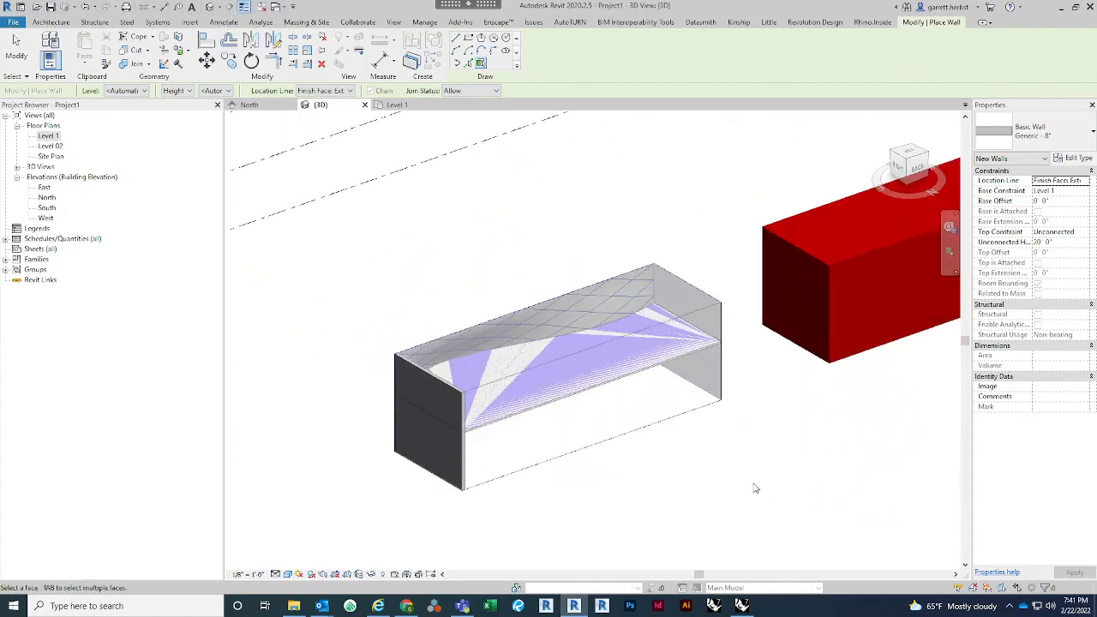
middle_click_drag(363, 436, 629, 419, "shift")
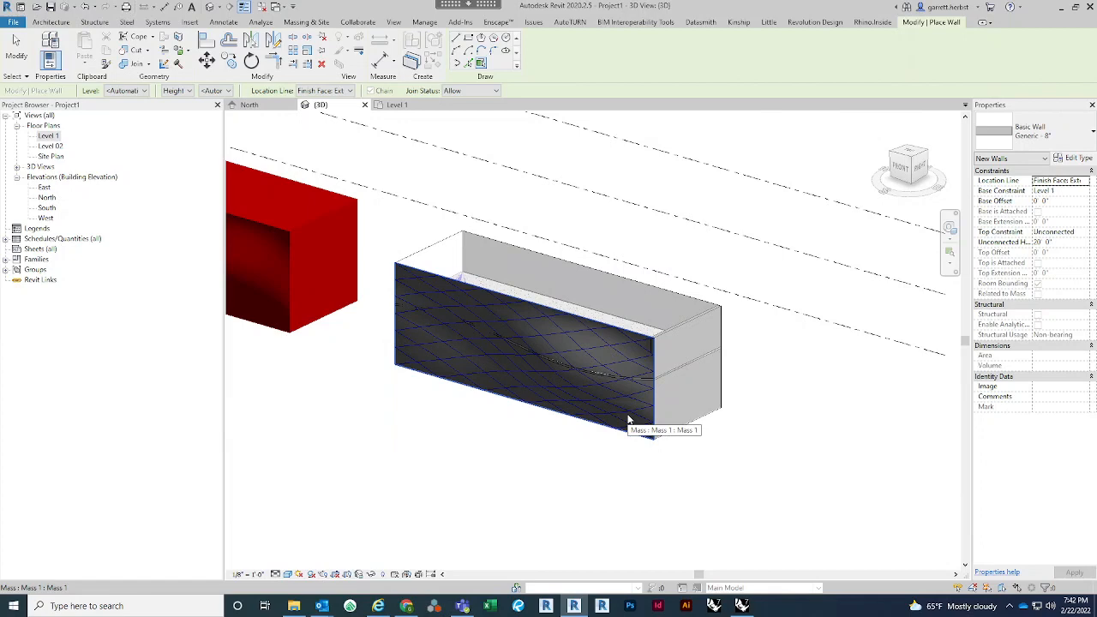
key("Escape")
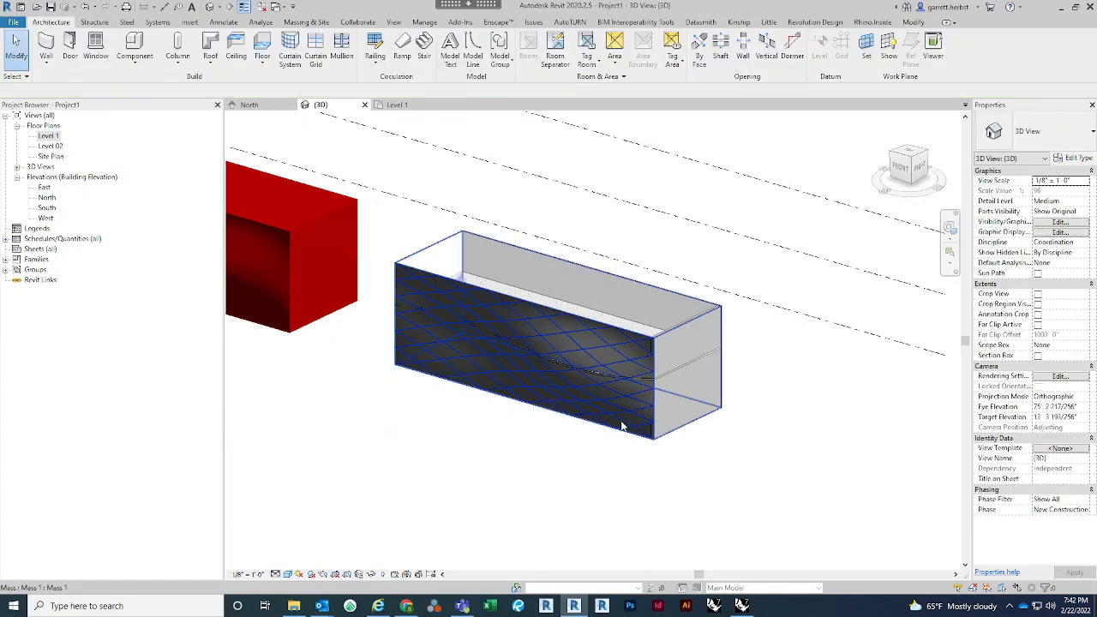
Open the mass for in-place editing and change its divided front surface from Rhomboid to No Pattern.
middle_click_drag(623, 426, 609, 456, "shift")
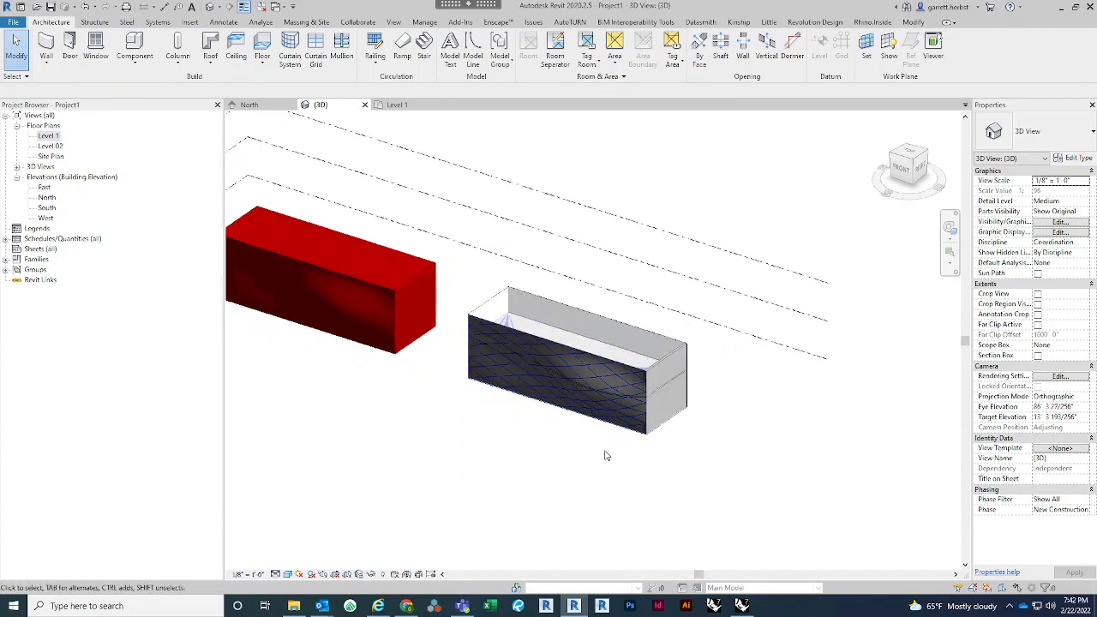
middle_click_drag(605, 456, 792, 397, "shift")
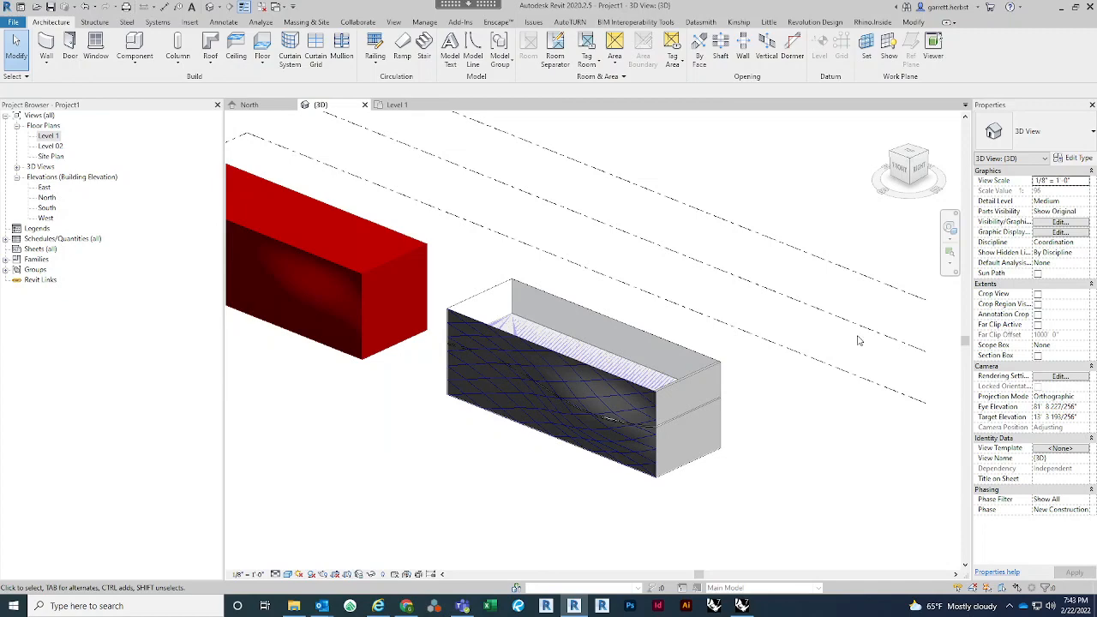
middle_click_drag(760, 414, 569, 487, "shift")
left_click(669, 403)
scroll(589, 420, "up", 2)
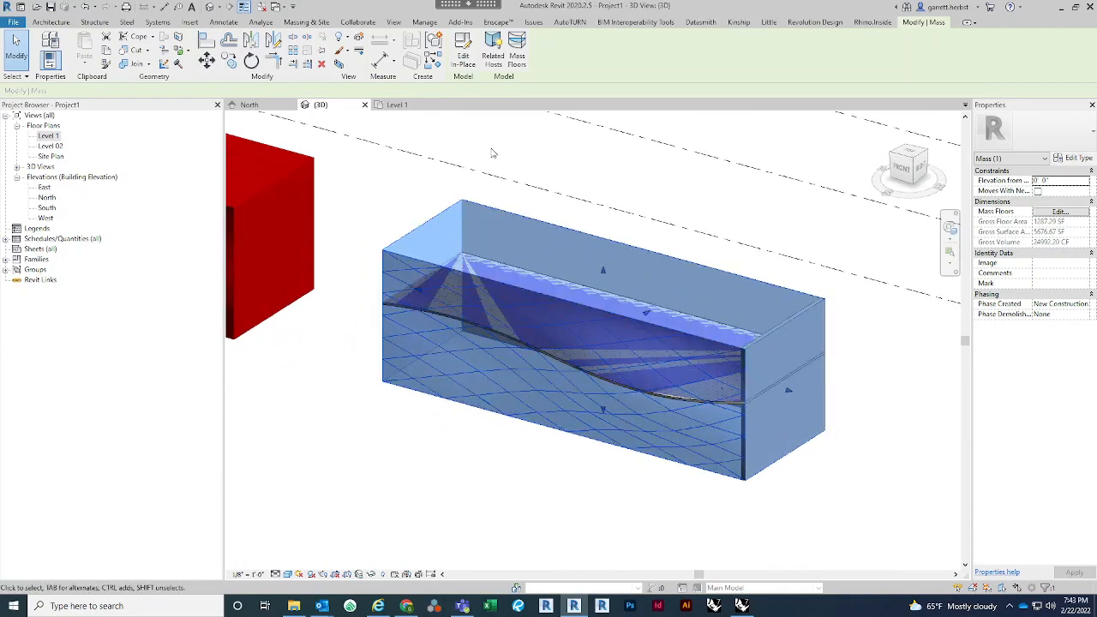
left_click(463, 53)
left_click(506, 311)
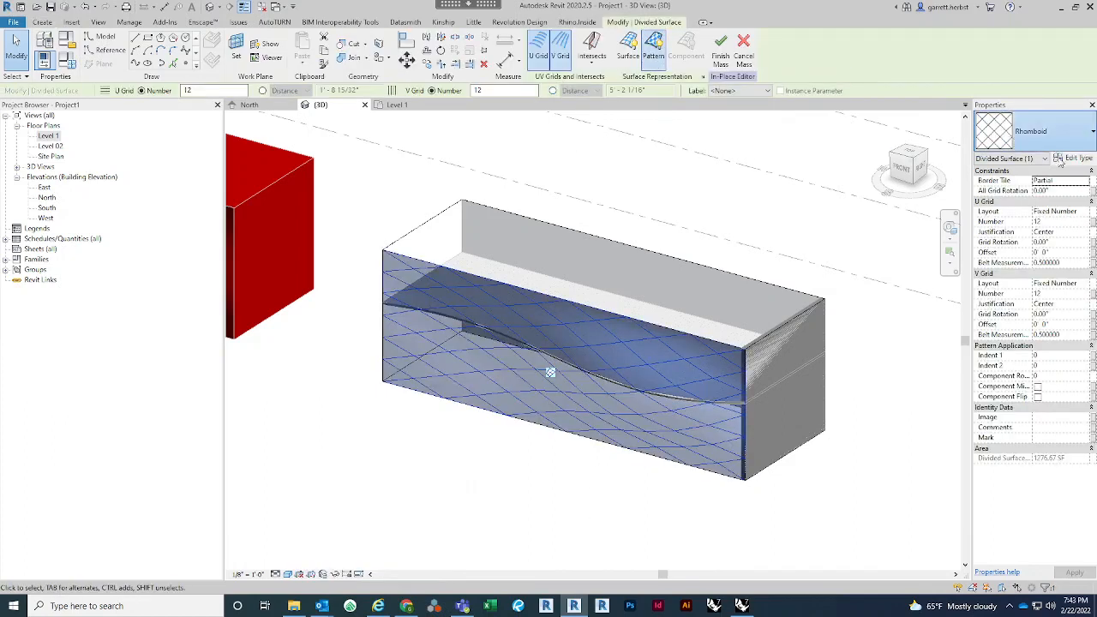
left_click(1033, 131)
left_click(1029, 261)
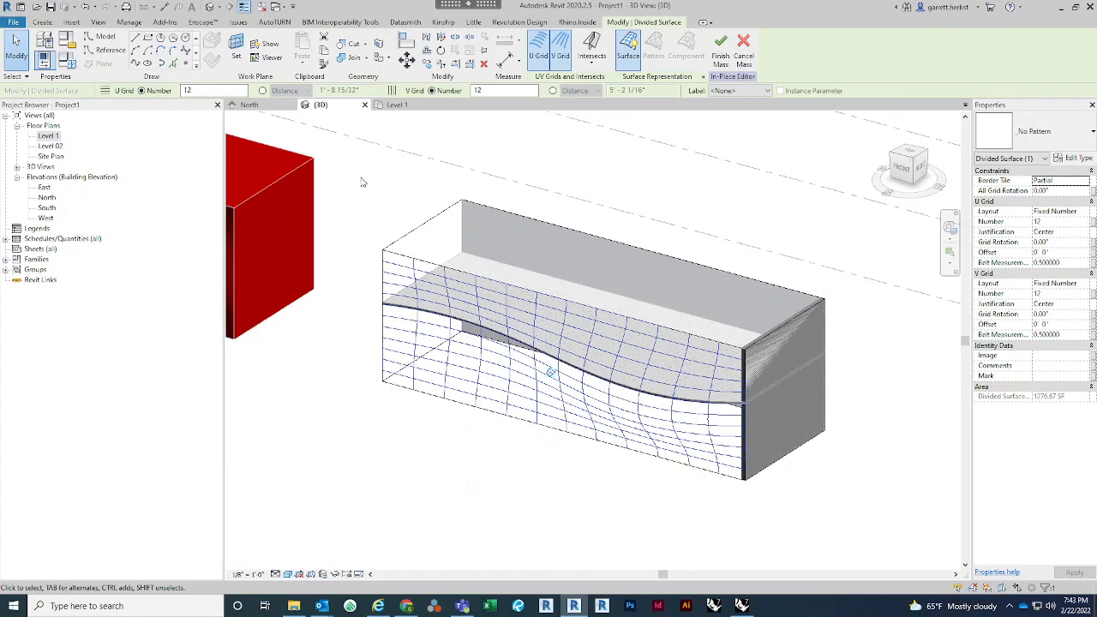
Clear the UV grid from the sculpted front face and finish the in-place mass.
key("Escape")
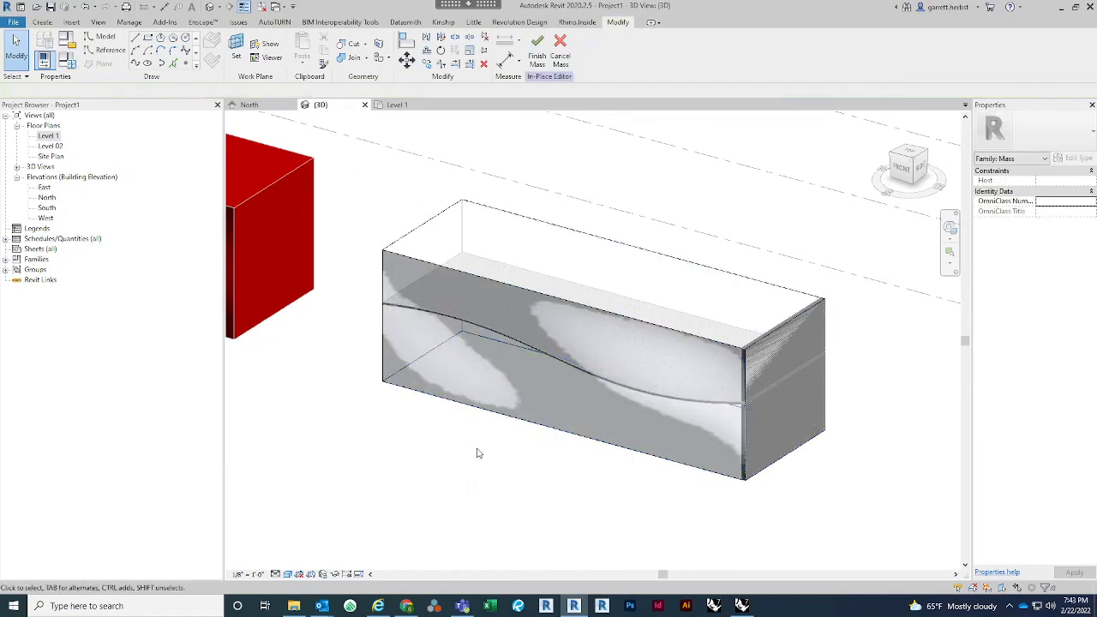
middle_click_drag(505, 425, 489, 461, "shift")
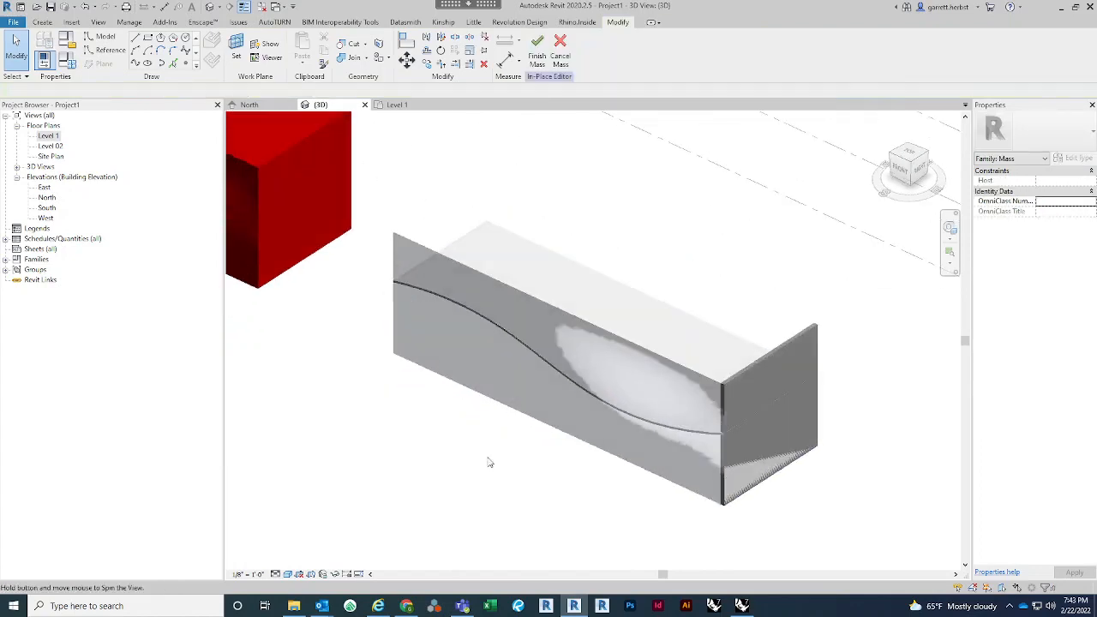
left_click(538, 51)
key("Escape")
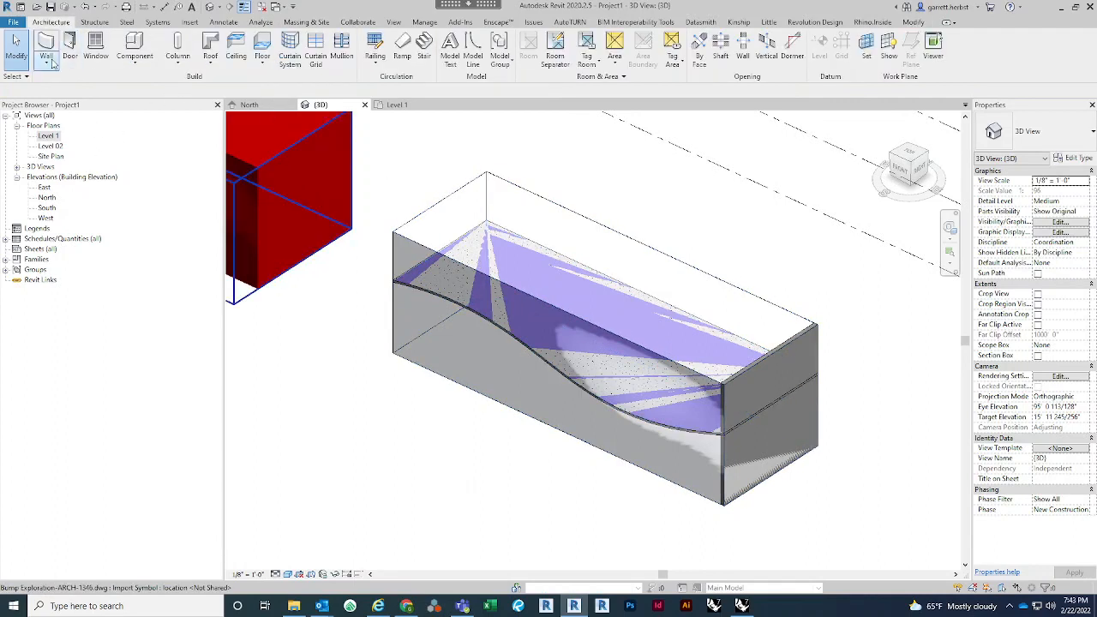
Place a Generic - 12" Masonry wall by face on the sculpted front face of the mass.
left_click(47, 60)
left_click(81, 82)
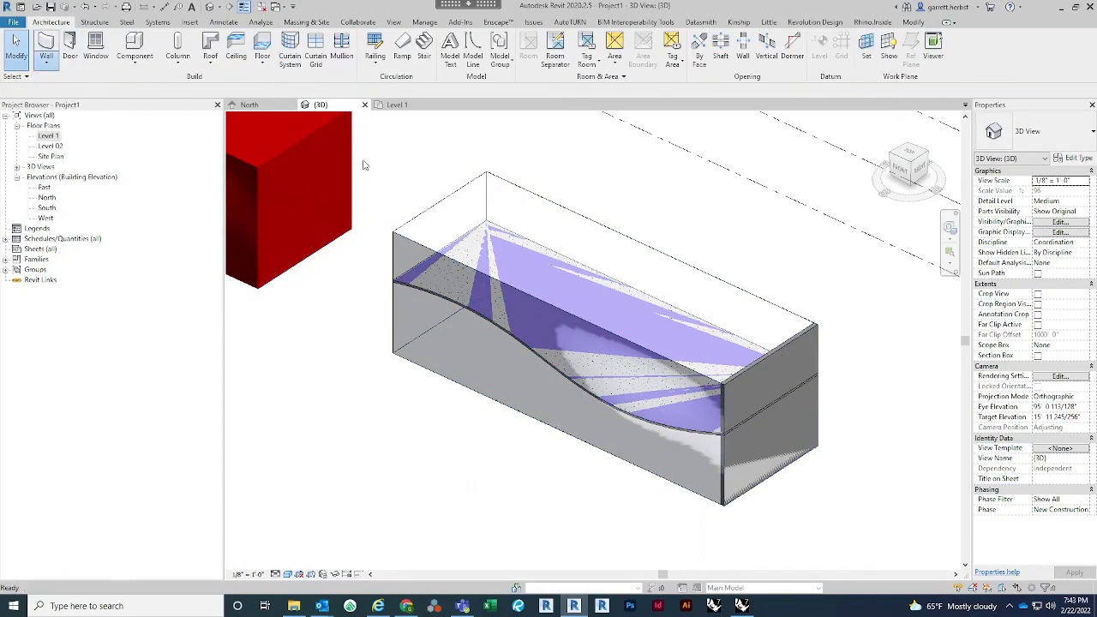
left_click(1048, 139)
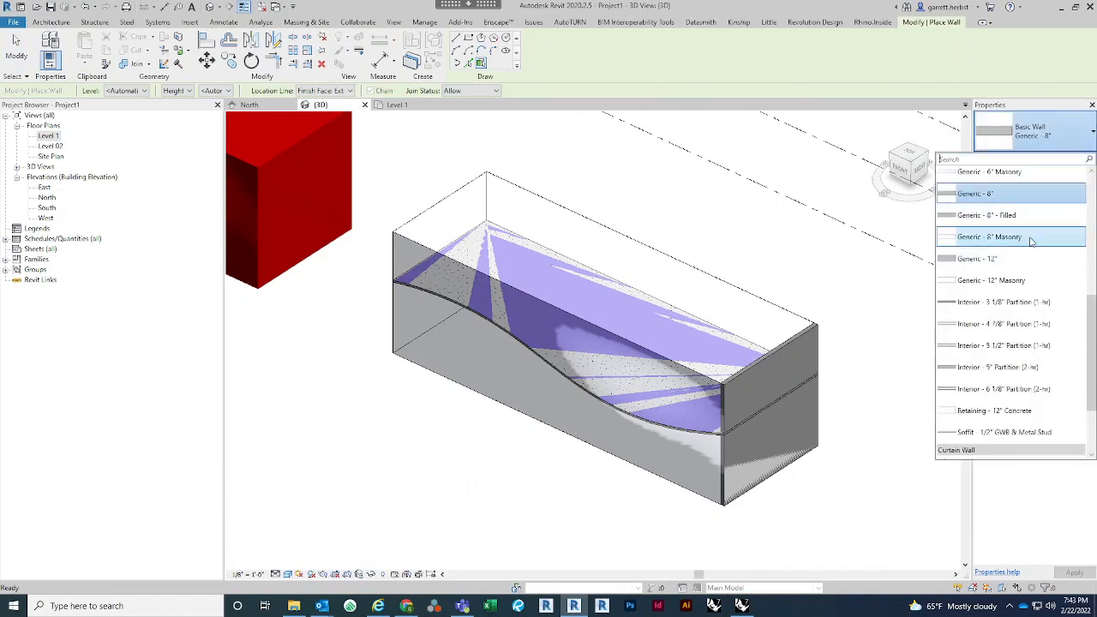
scroll(1059, 369, "down", 2)
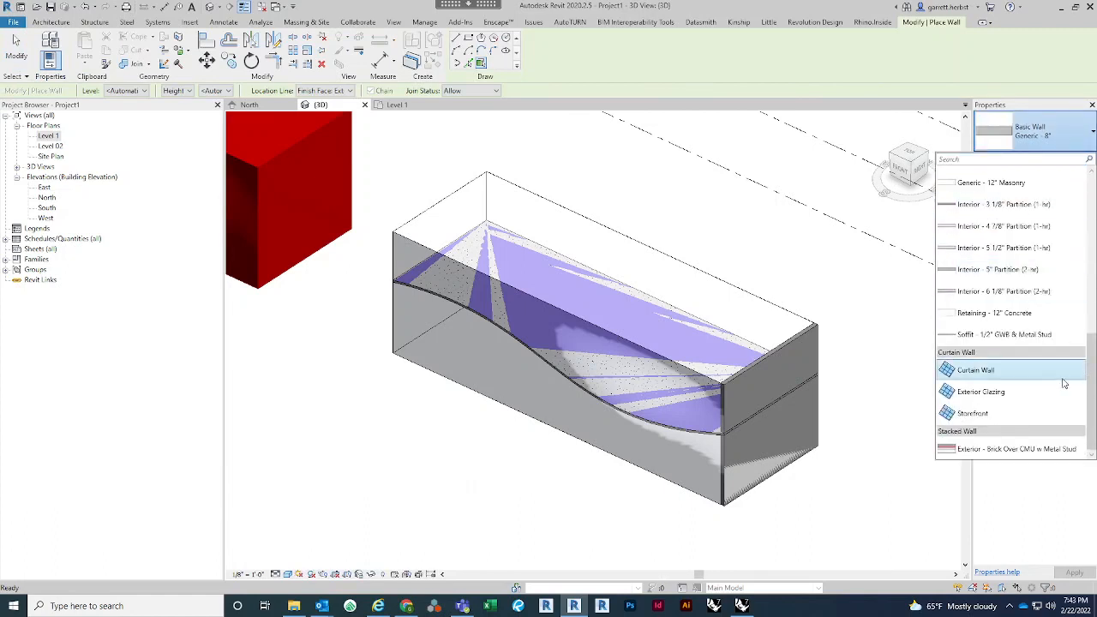
scroll(1038, 327, "up", 3)
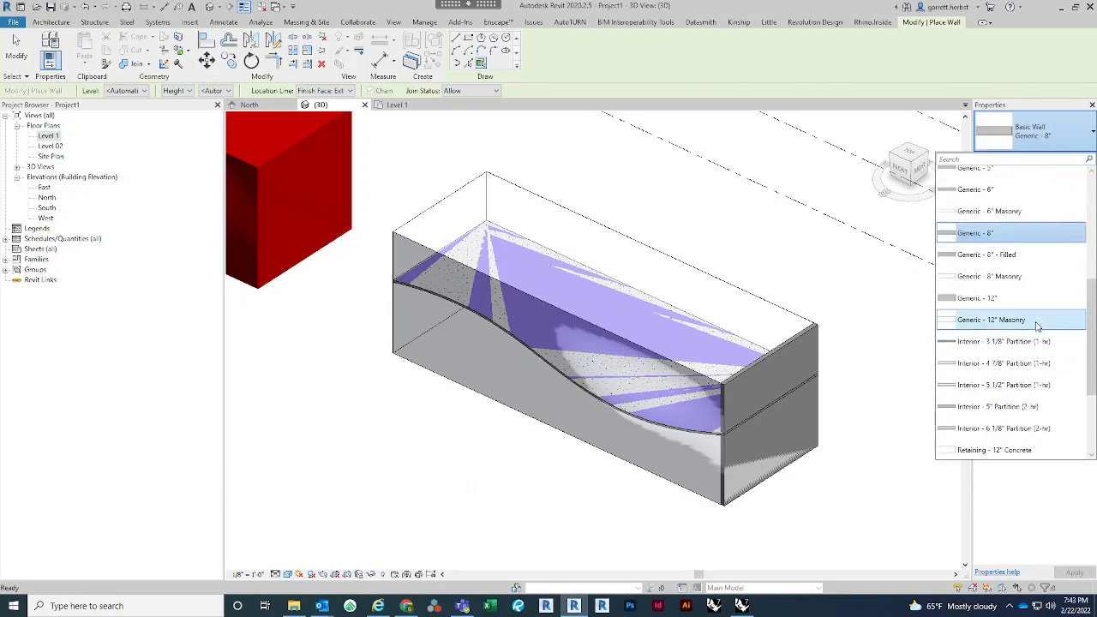
left_click(1034, 323)
middle_click_drag(632, 473, 671, 468, "shift")
key("Escape")
scroll(638, 488, "down", 2)
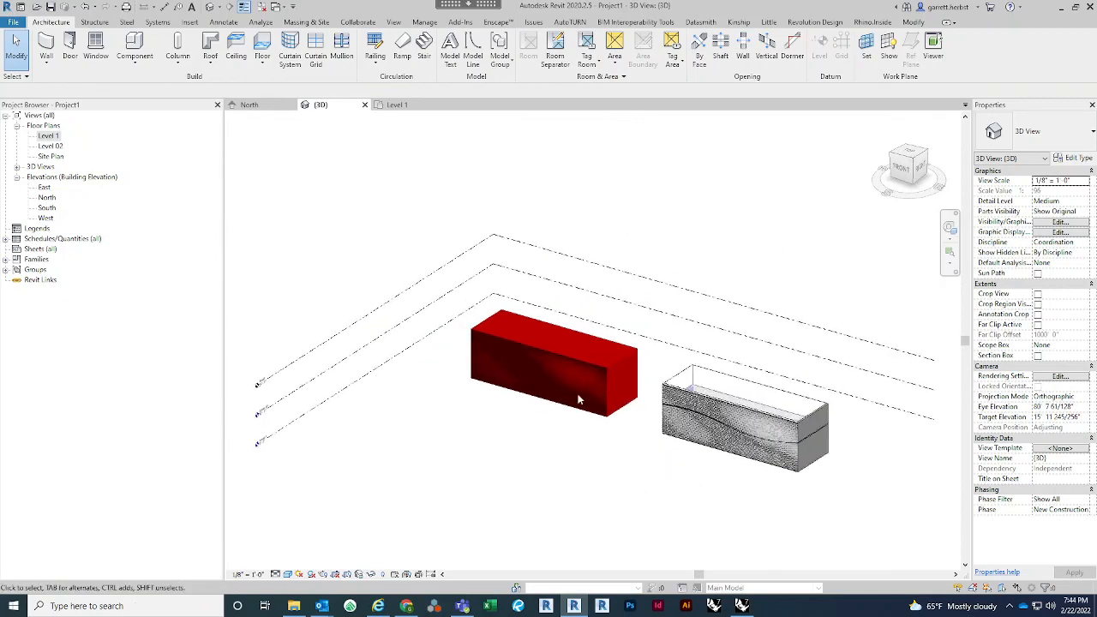
middle_click_drag(579, 399, 543, 343, "shift")
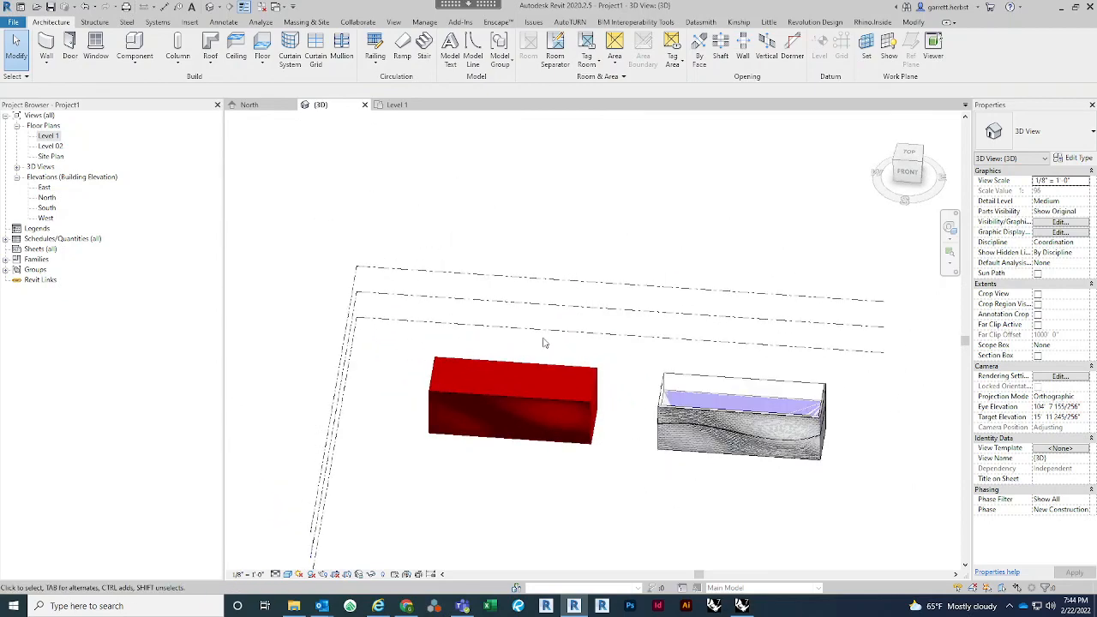
Set the view range cut plane offset of the Level 02 floor plan to 4 ft, and return to the 3D view.
double_click(50, 146)
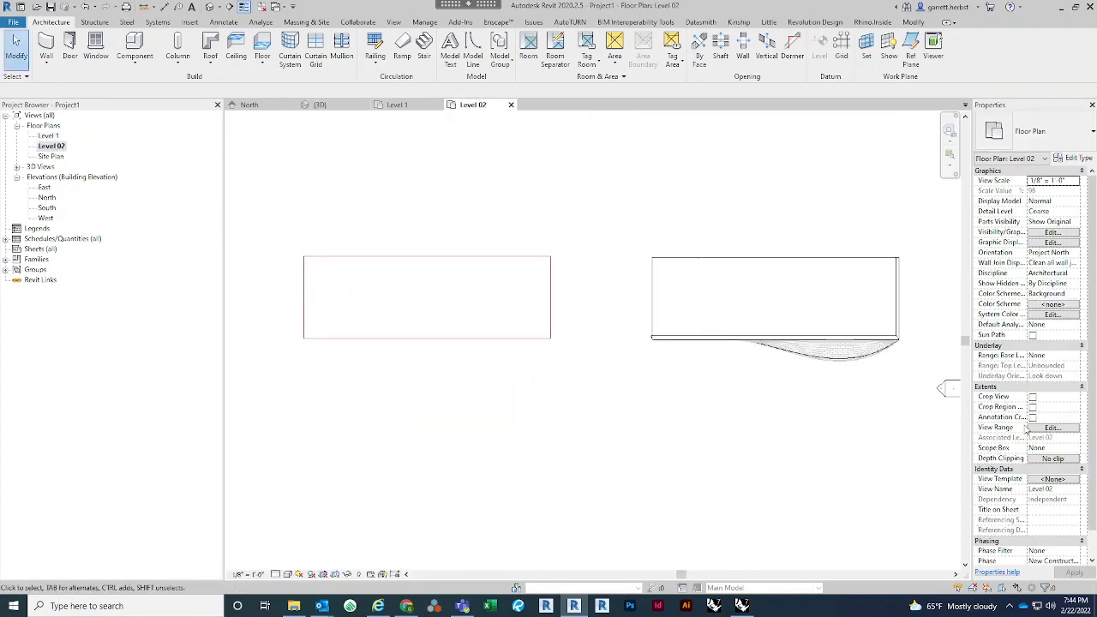
left_click(1052, 428)
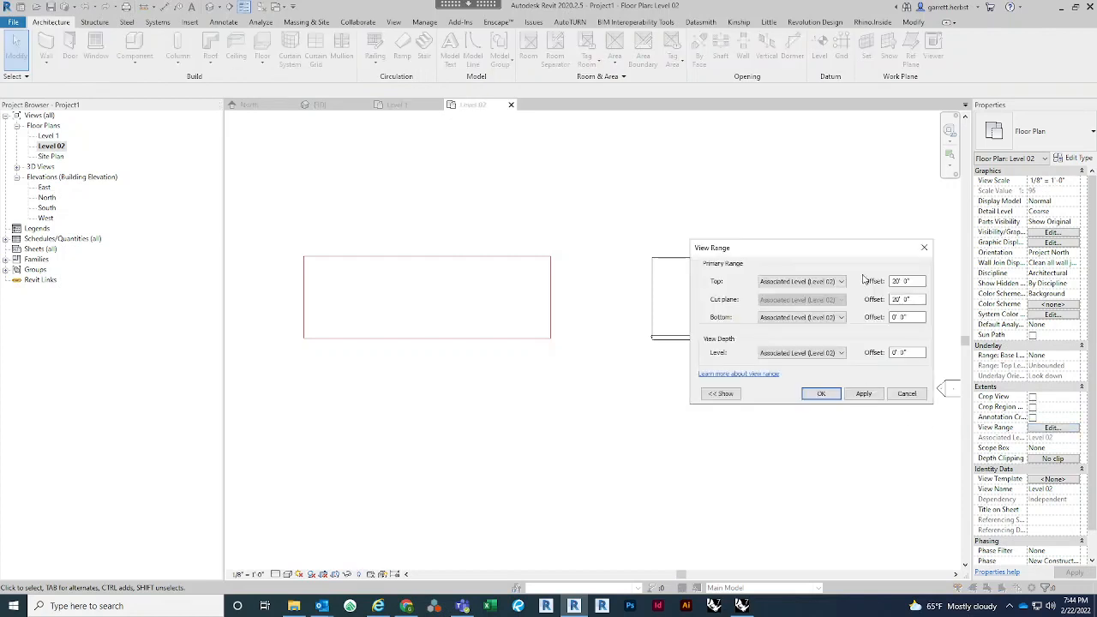
left_click_drag(858, 248, 605, 181)
key("Tab")
key("Tab")
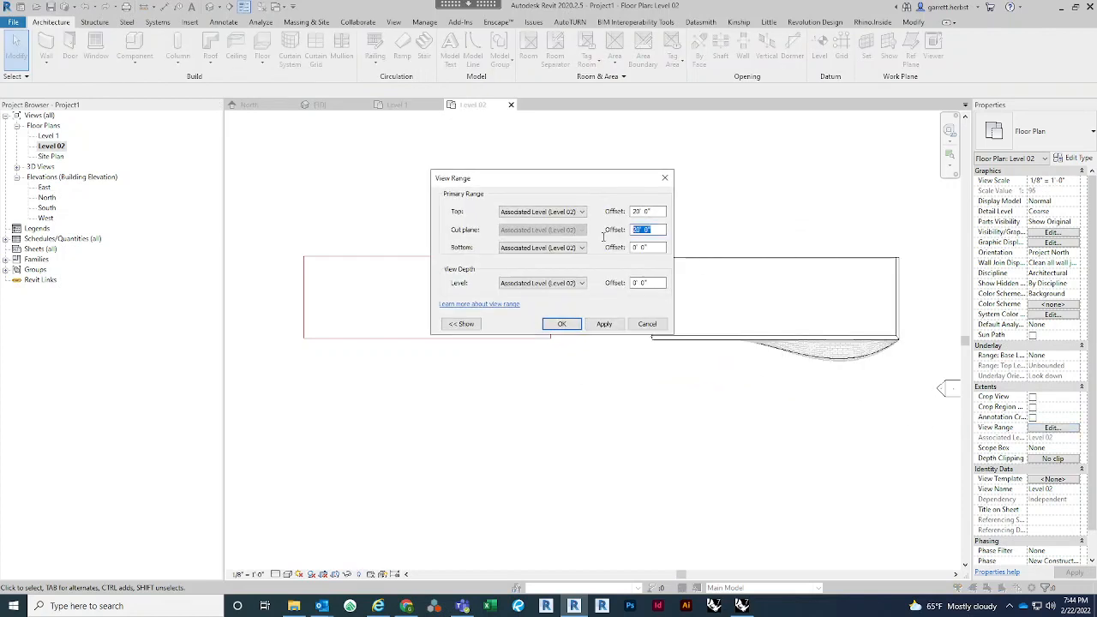
type("4")
left_click(564, 324)
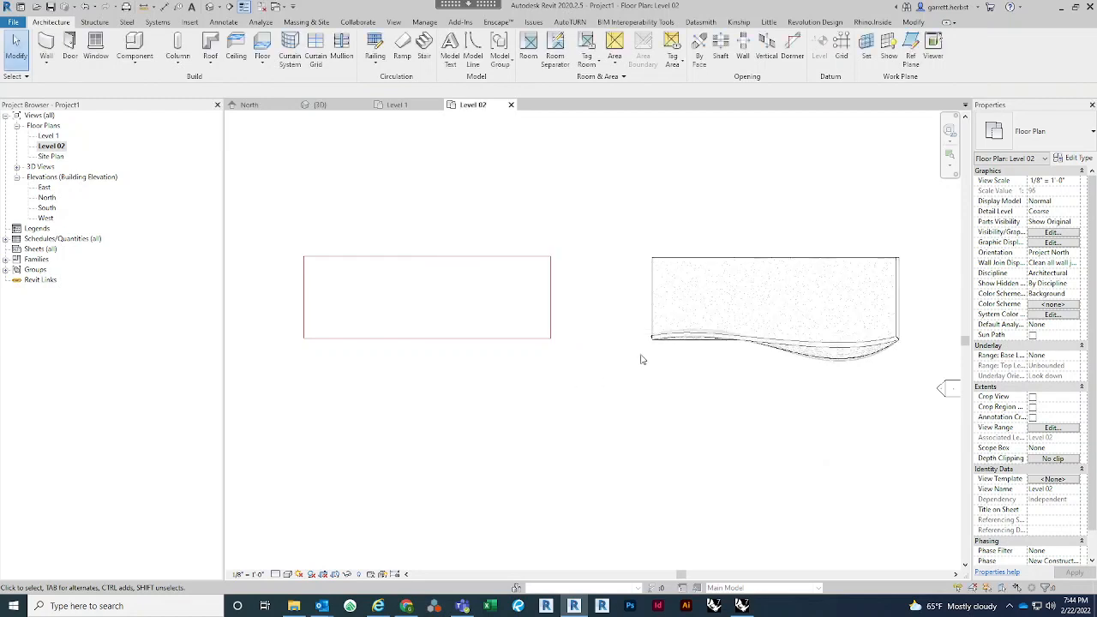
scroll(906, 404, "up", 3)
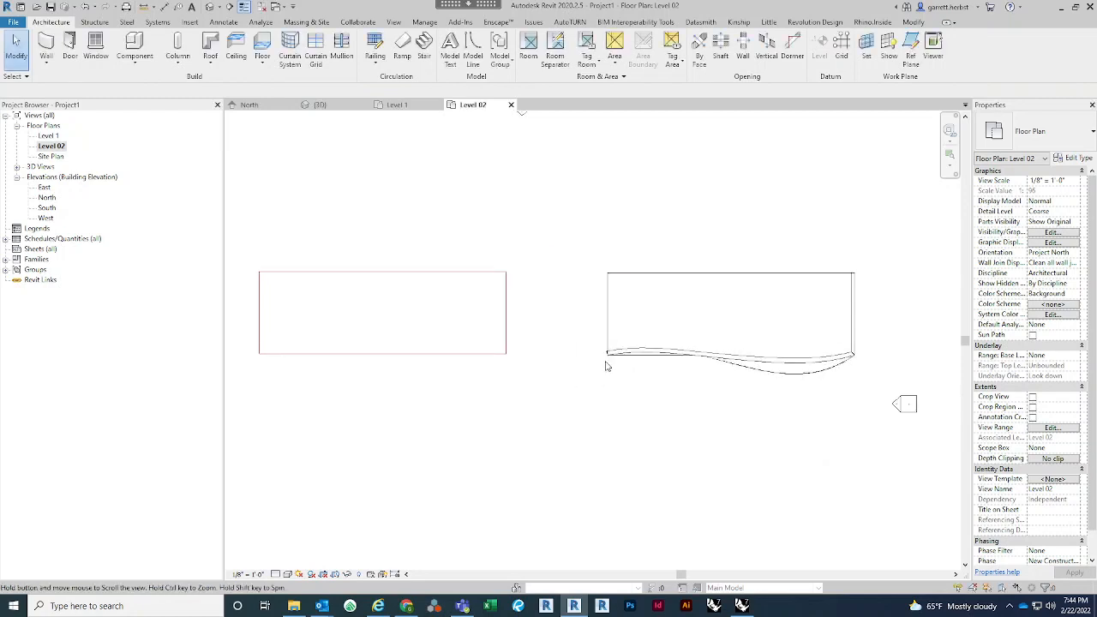
left_click(211, 7)
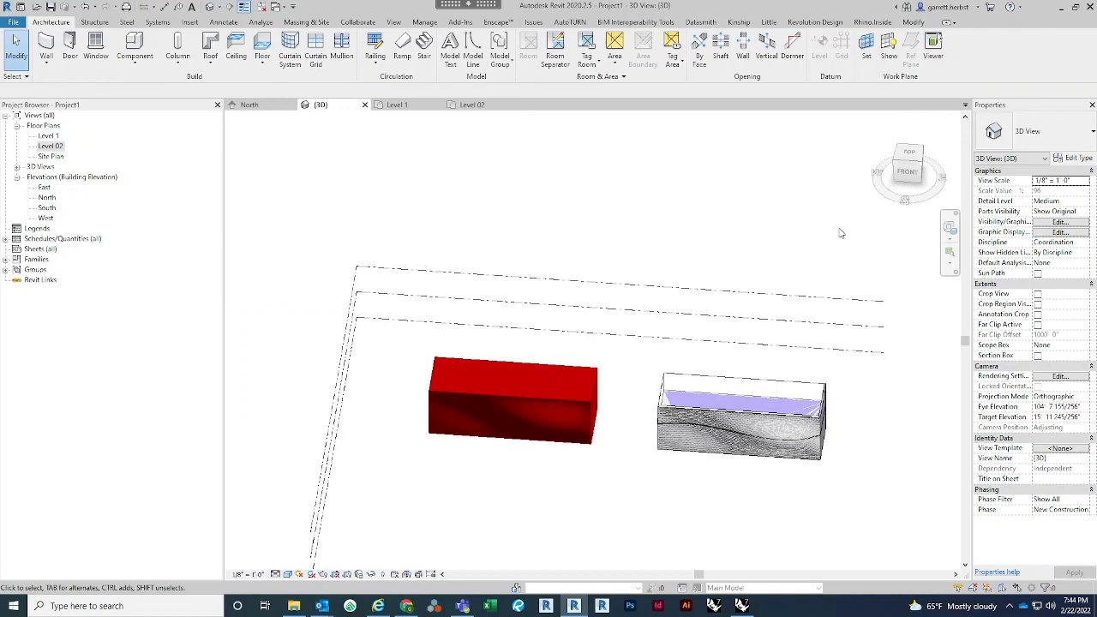
Compare the imported DWG box with the masonry-walled mass from the front and in an orbited 3D view, and open the Level 02 floor plan.
left_click(907, 171)
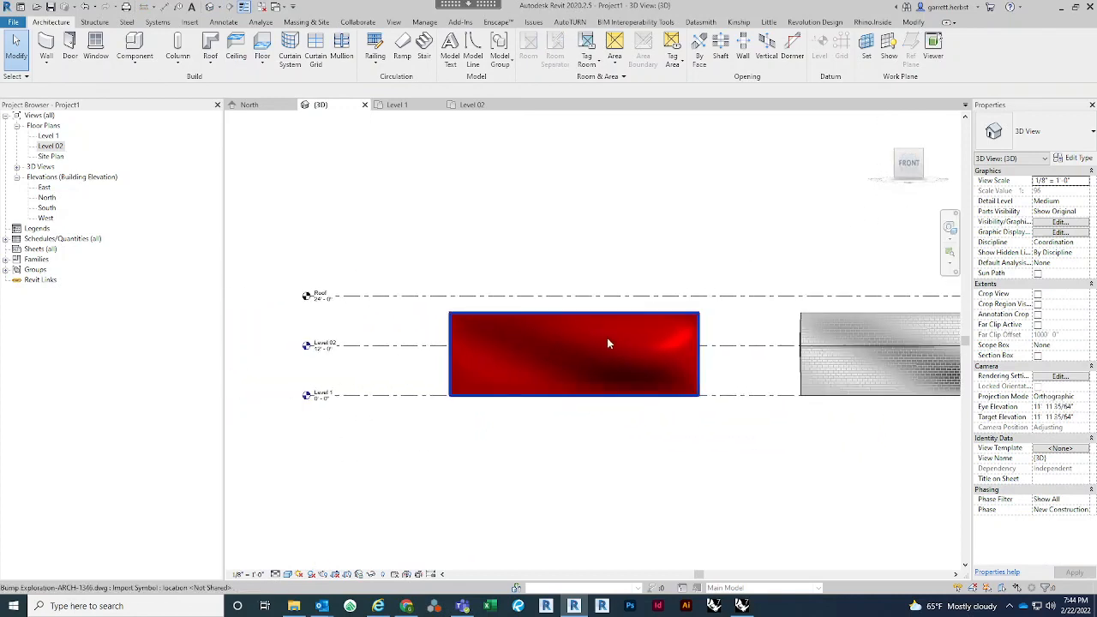
middle_click_drag(728, 361, 413, 375)
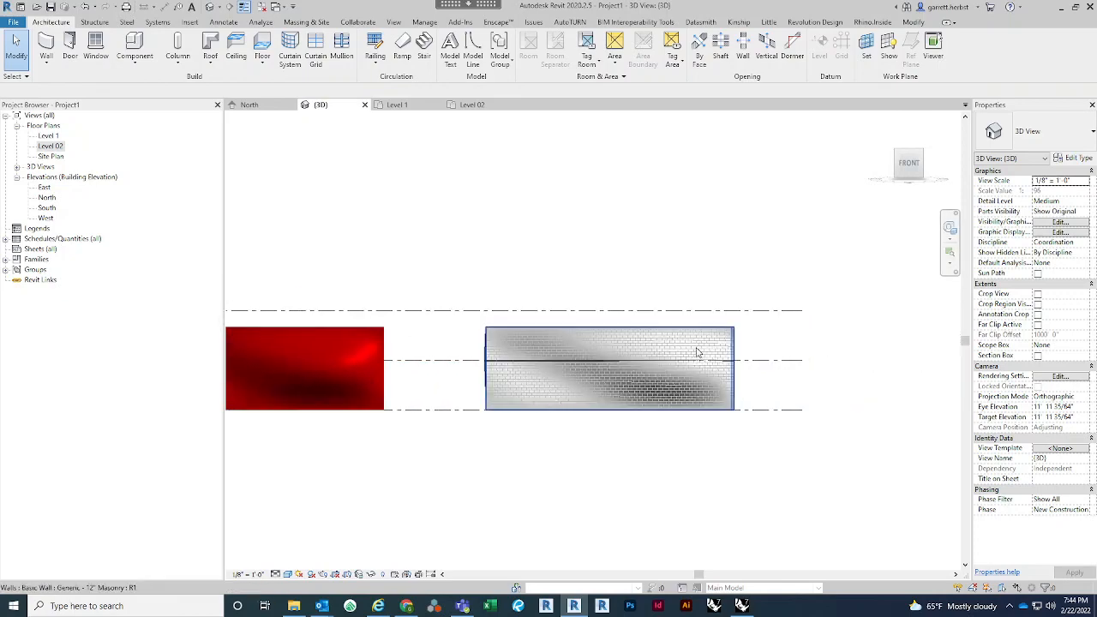
middle_click_drag(674, 360, 769, 451, "shift")
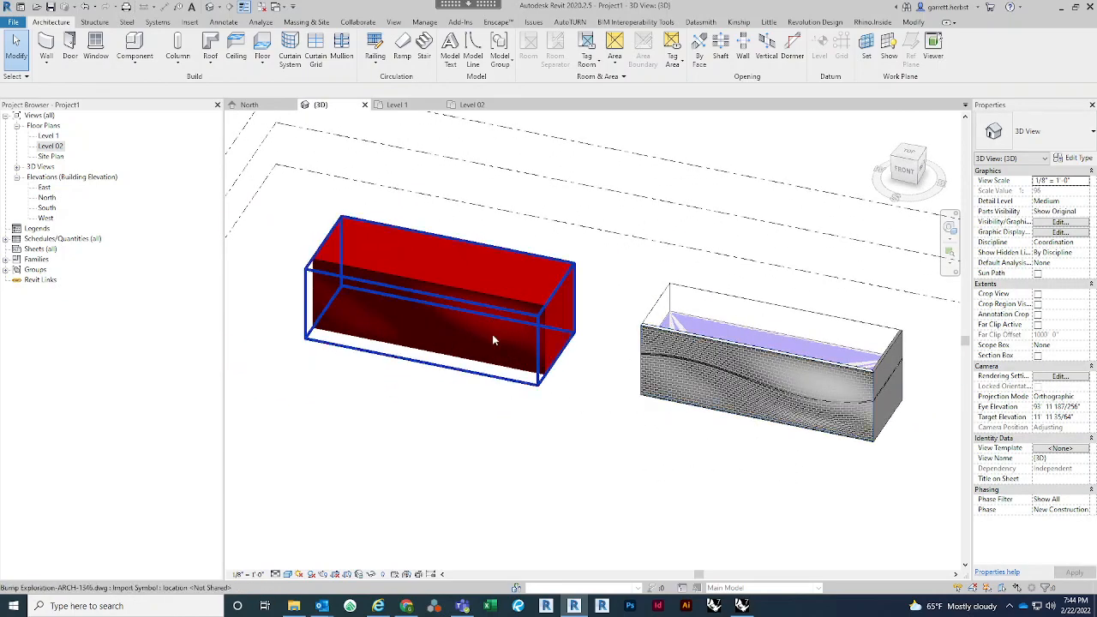
double_click(51, 146)
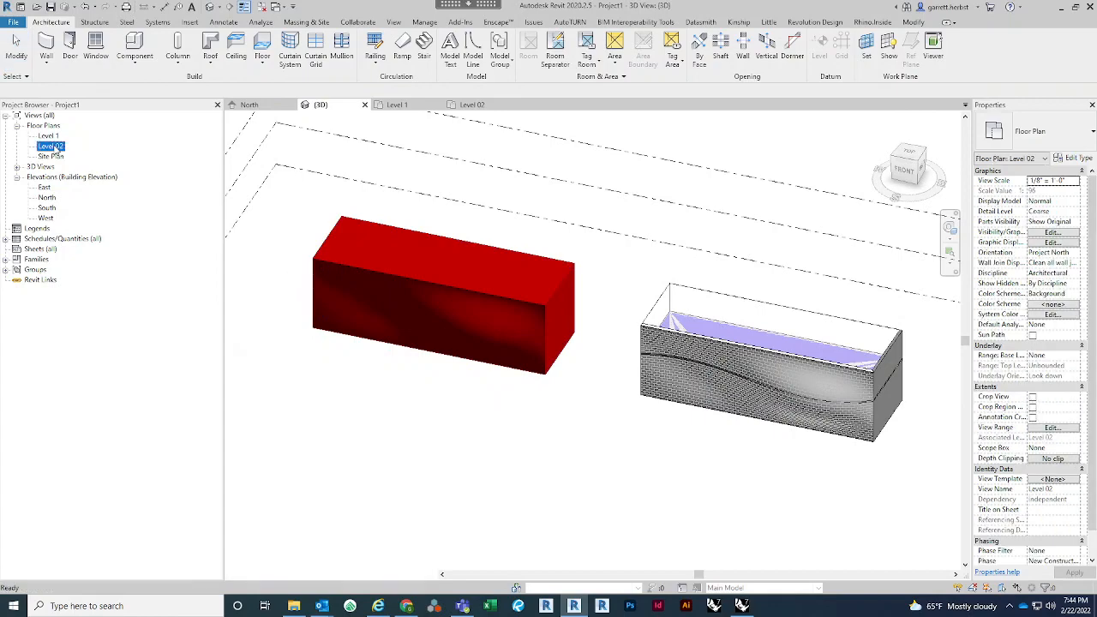
scroll(510, 275, "up", 2)
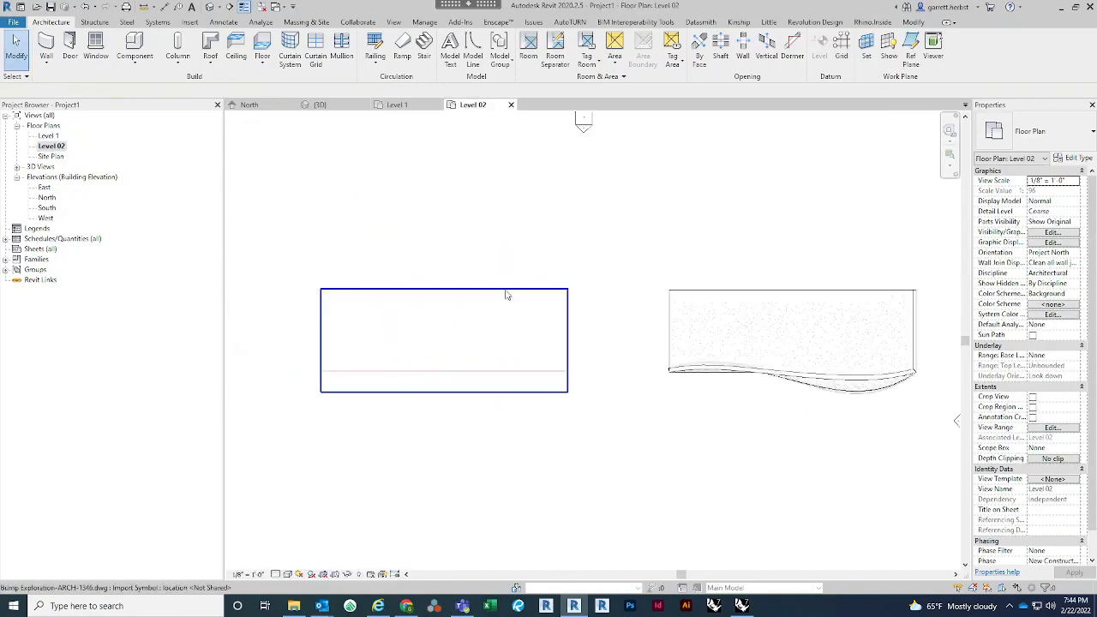
Examine how the imported Bump Exploration DWG displays in the Level 02 floor plan compared with the by-face floor and wall model.
left_click(506, 290)
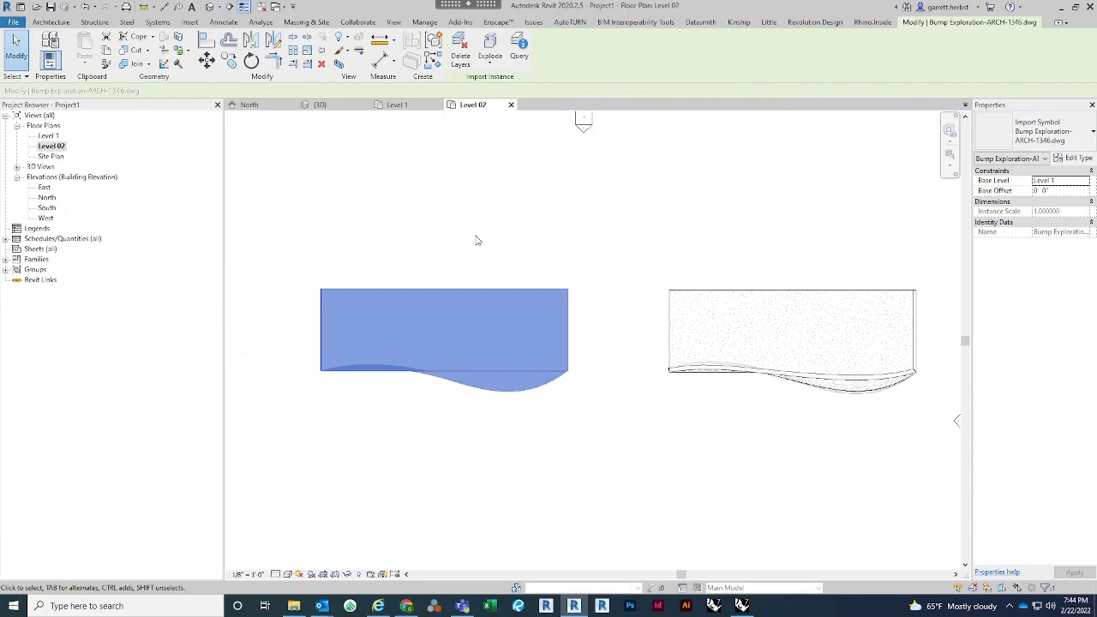
left_click(478, 241)
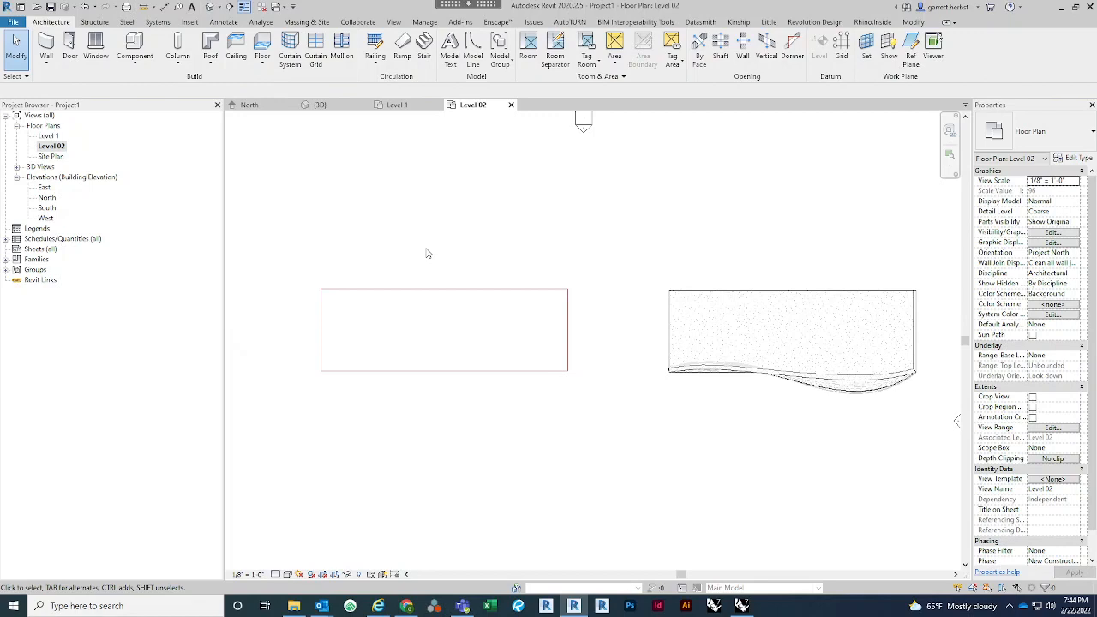
scroll(437, 240, "down", 3)
middle_click_drag(446, 237, 423, 255)
scroll(425, 255, "up", 1)
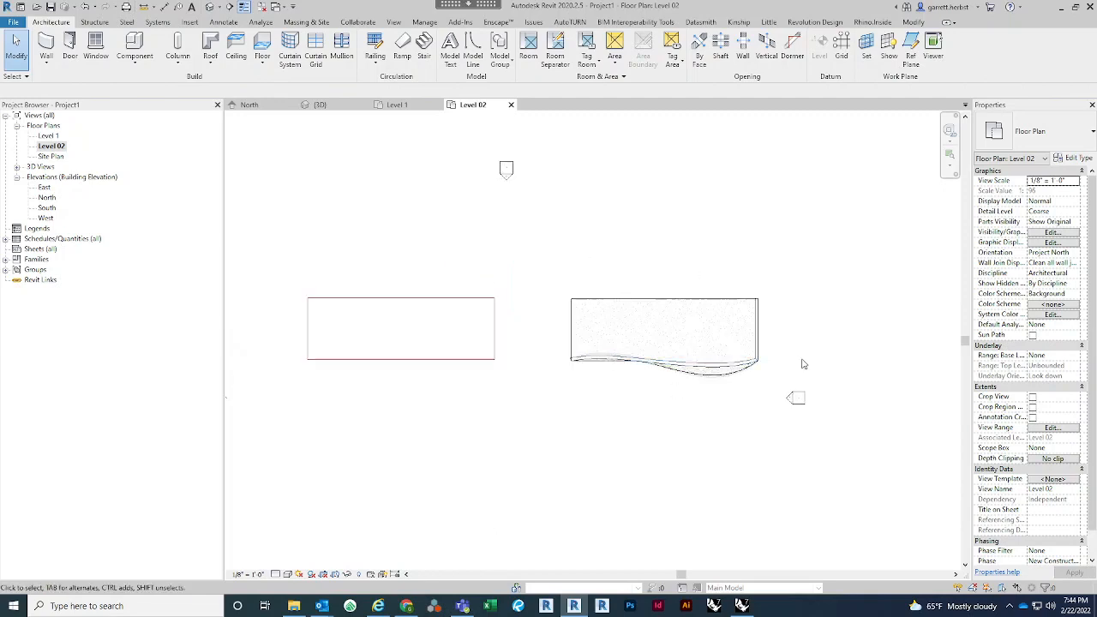
middle_click_drag(656, 434, 670, 431)
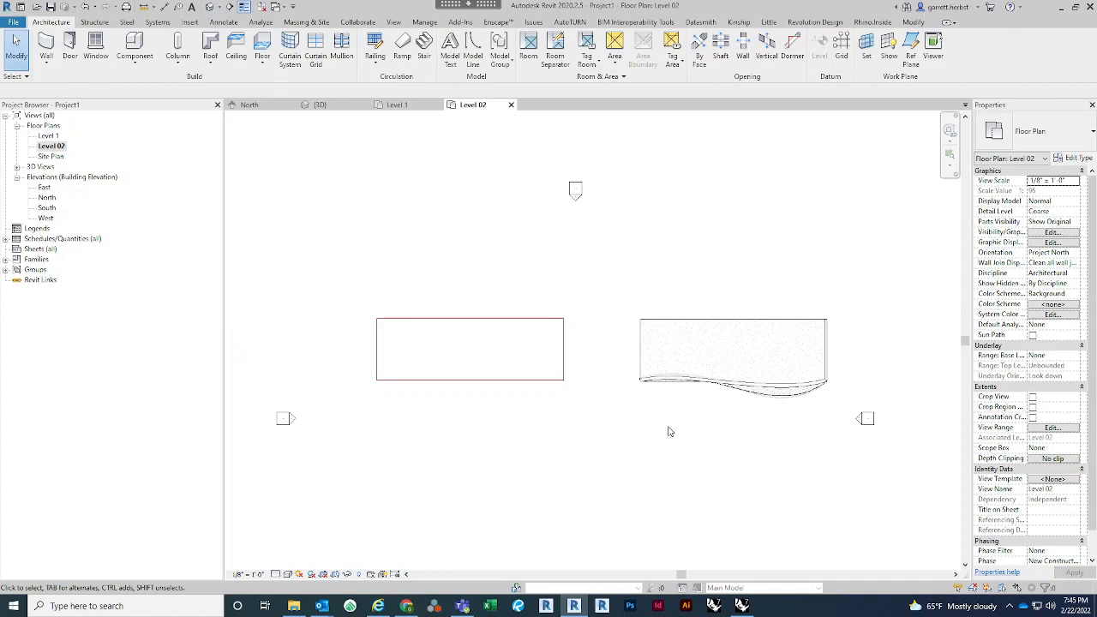
left_click(504, 364)
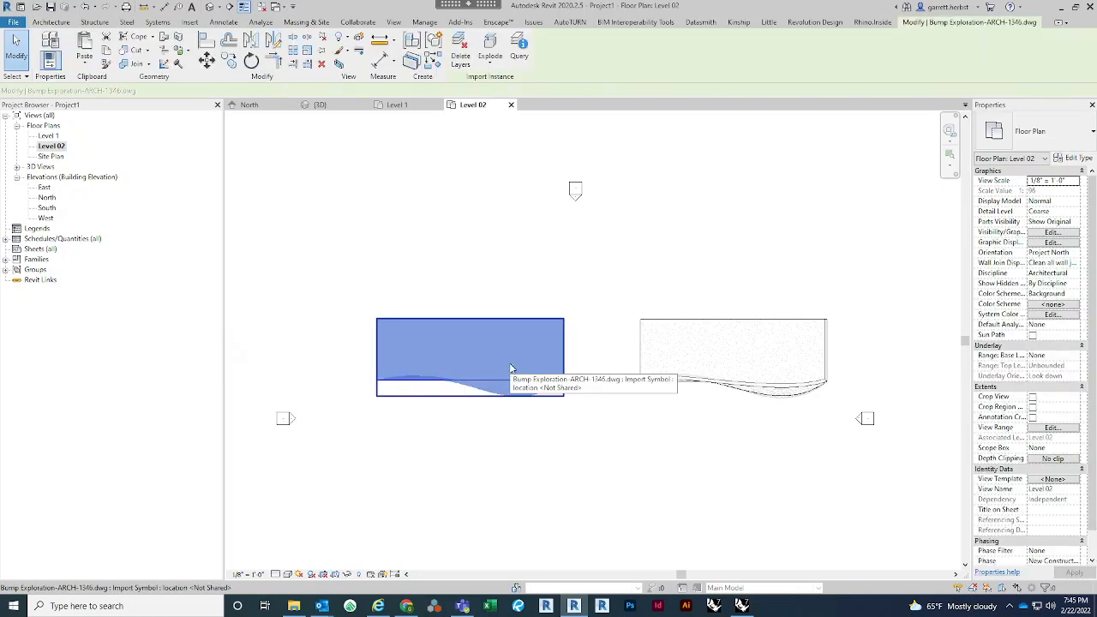
left_click(580, 457)
middle_click_drag(582, 456, 584, 464)
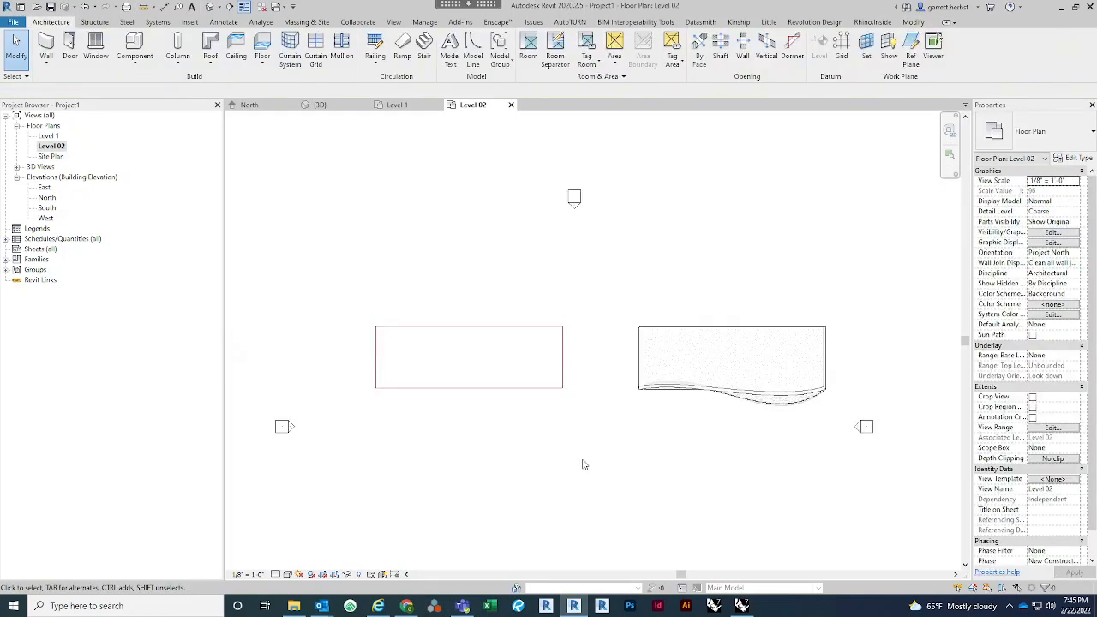
scroll(558, 374, "up", 2)
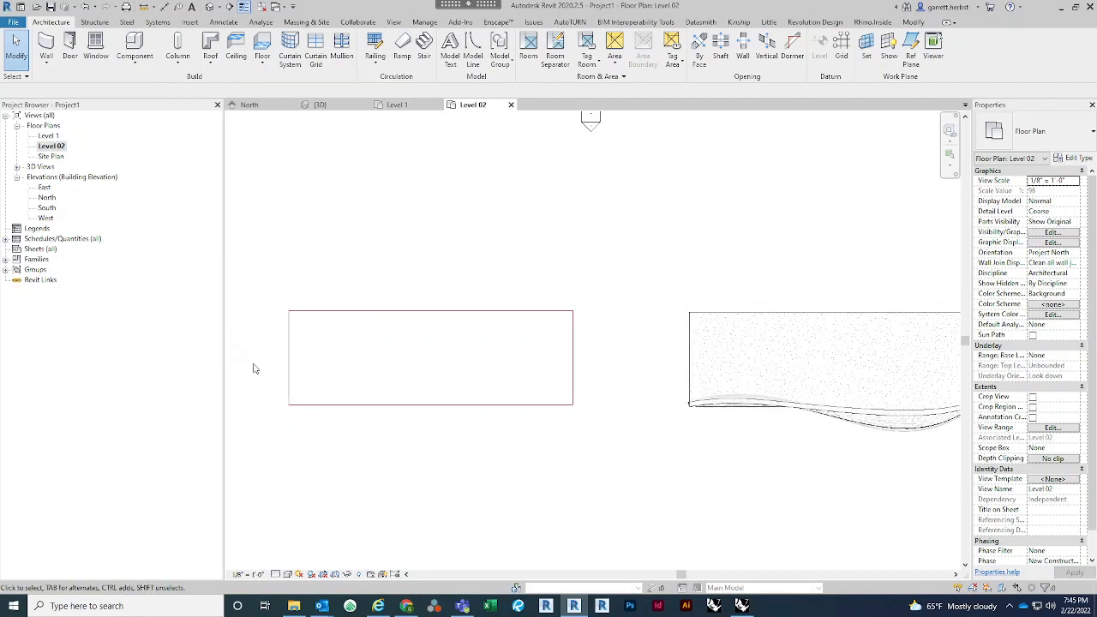
left_click(502, 387)
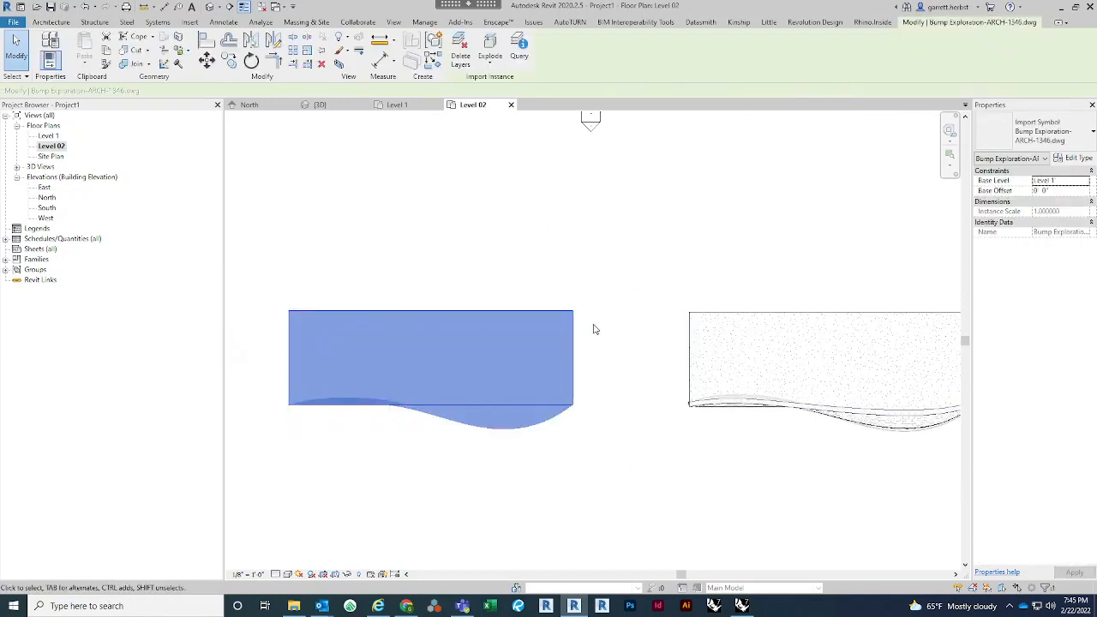
left_click(543, 301)
scroll(590, 346, "down", 2)
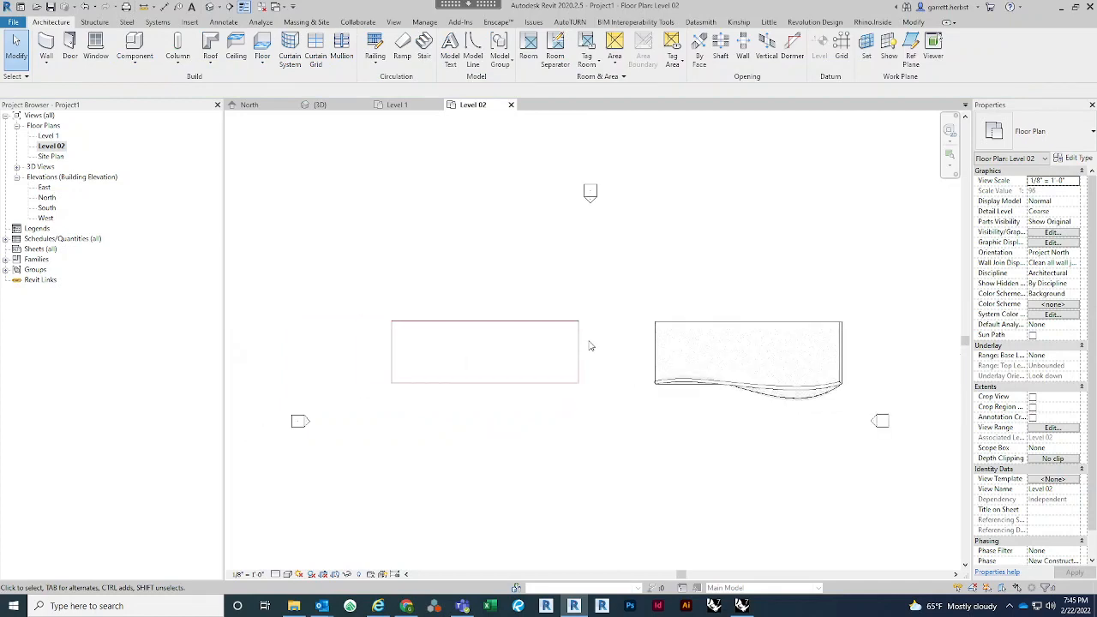
Create a new family from the Generic Model.rft template.
left_click(12, 23)
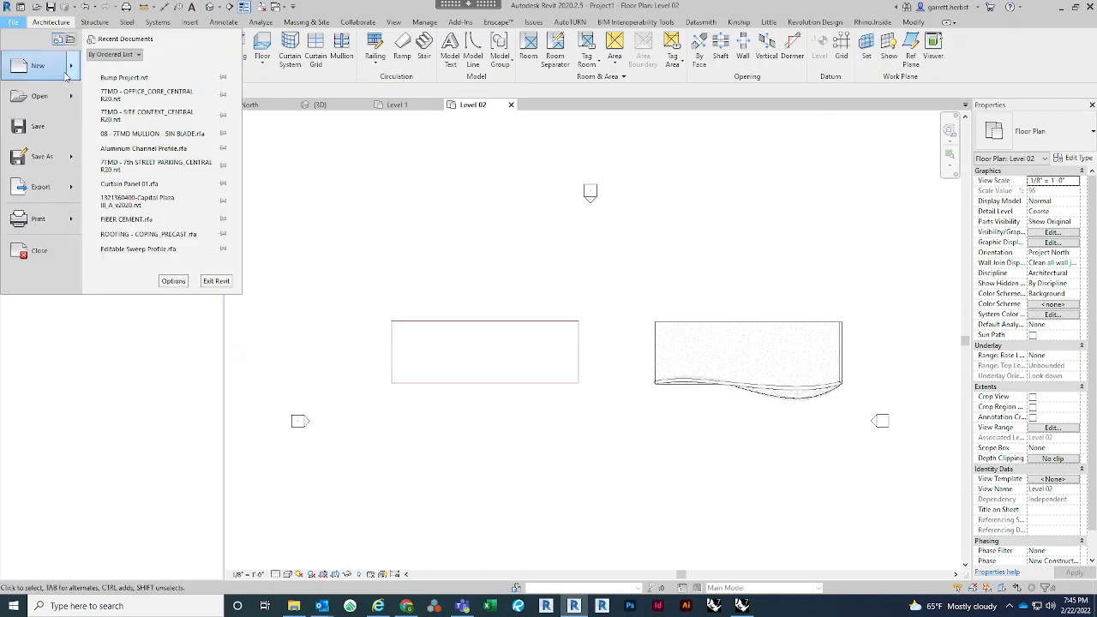
mouse_move(70, 75)
left_click(115, 97)
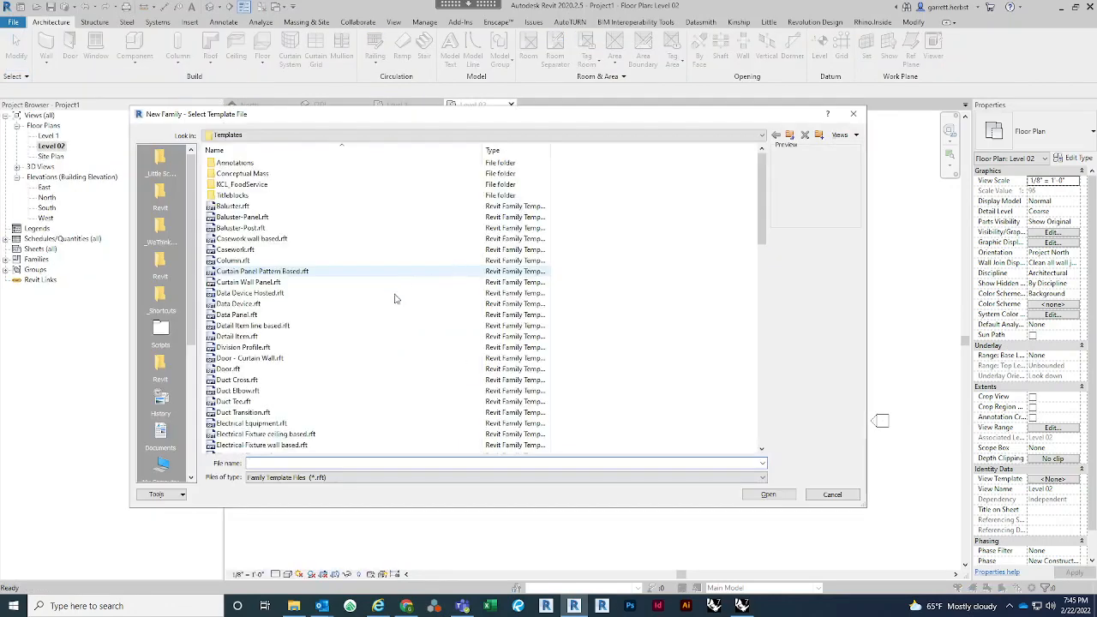
scroll(334, 376, "down", 5)
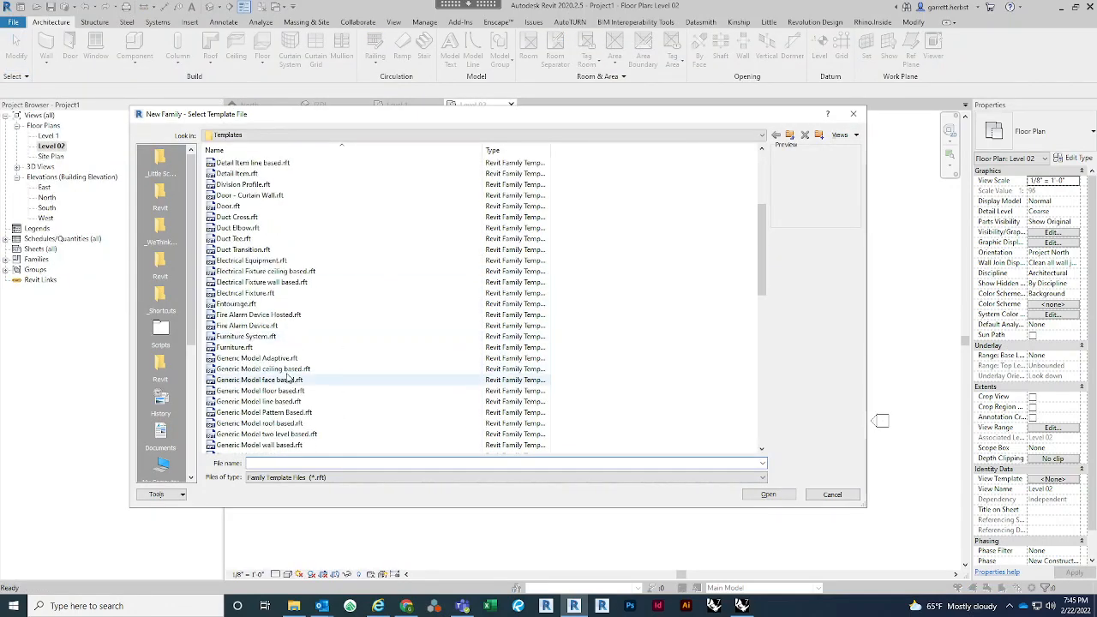
left_click(300, 393)
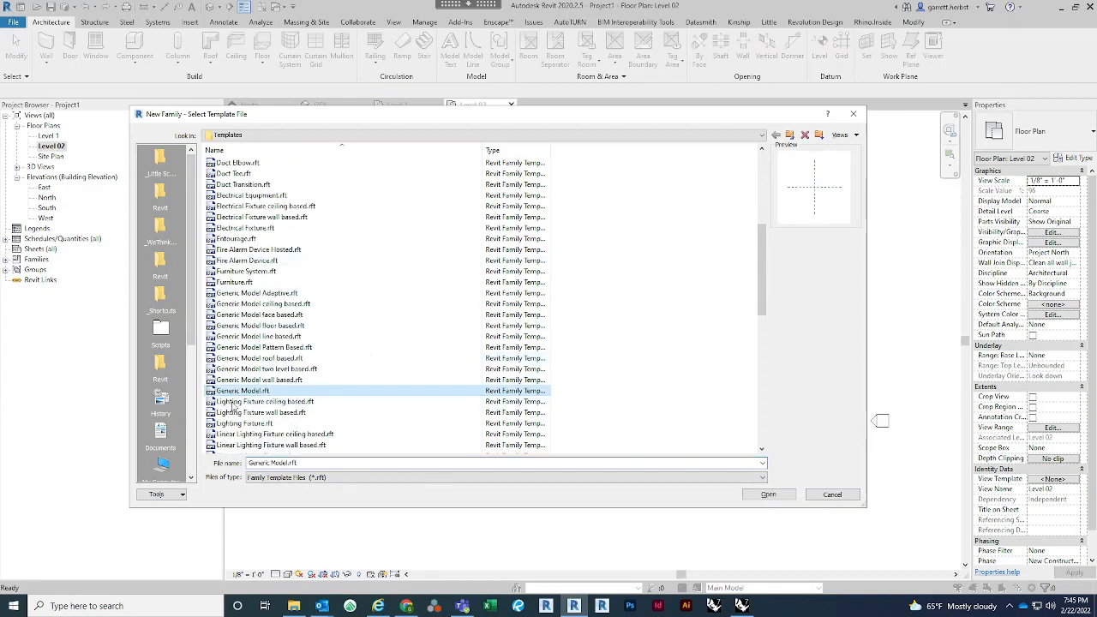
left_click(768, 496)
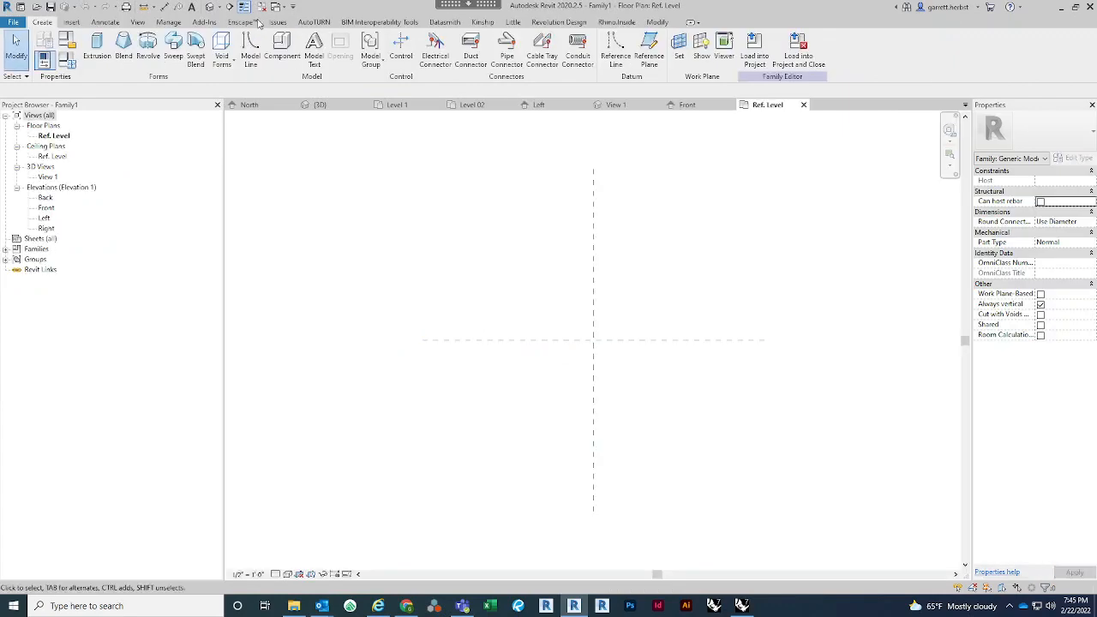
Open the family's default 3D view and import Bump Exploration-ARCH-1346.dwg with Manual - Center positioning at Ref. Level.
left_click(210, 7)
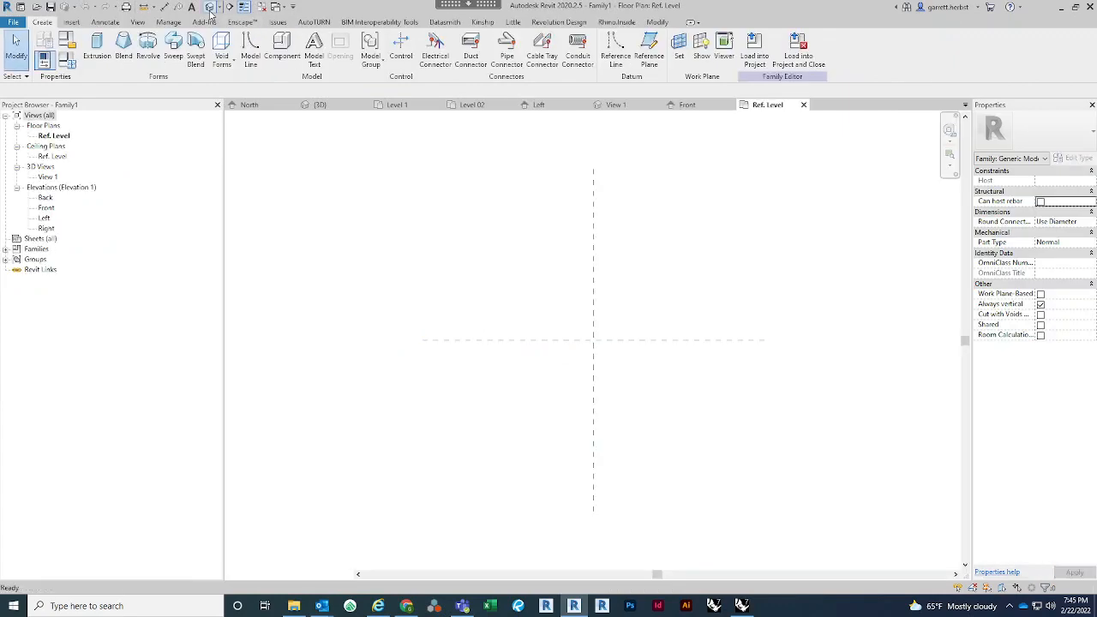
right_click(666, 345)
key("Escape")
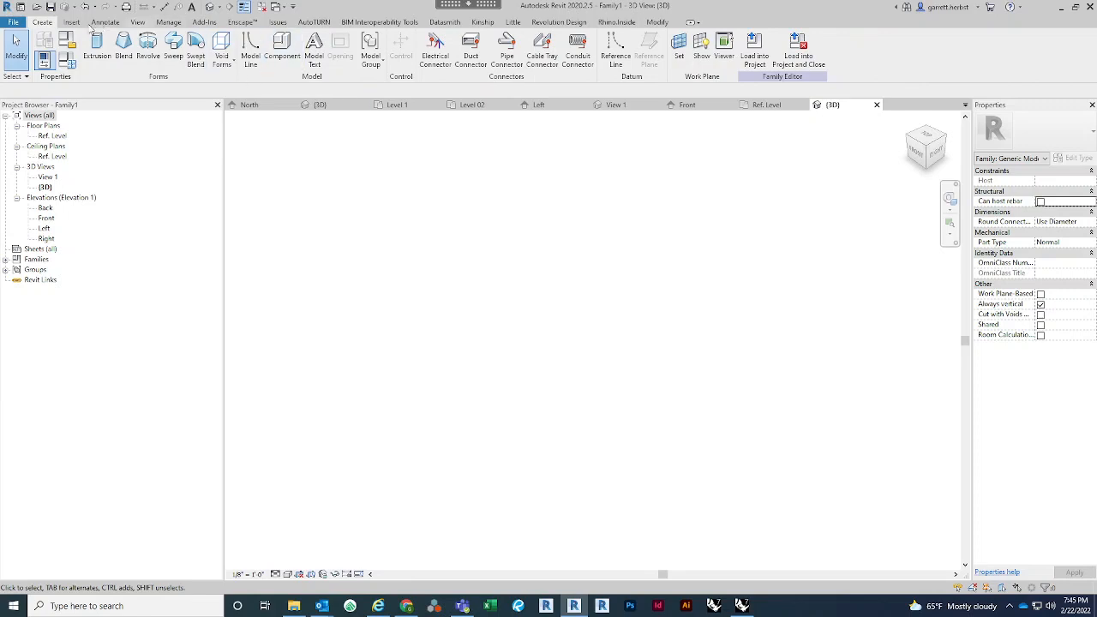
left_click(71, 22)
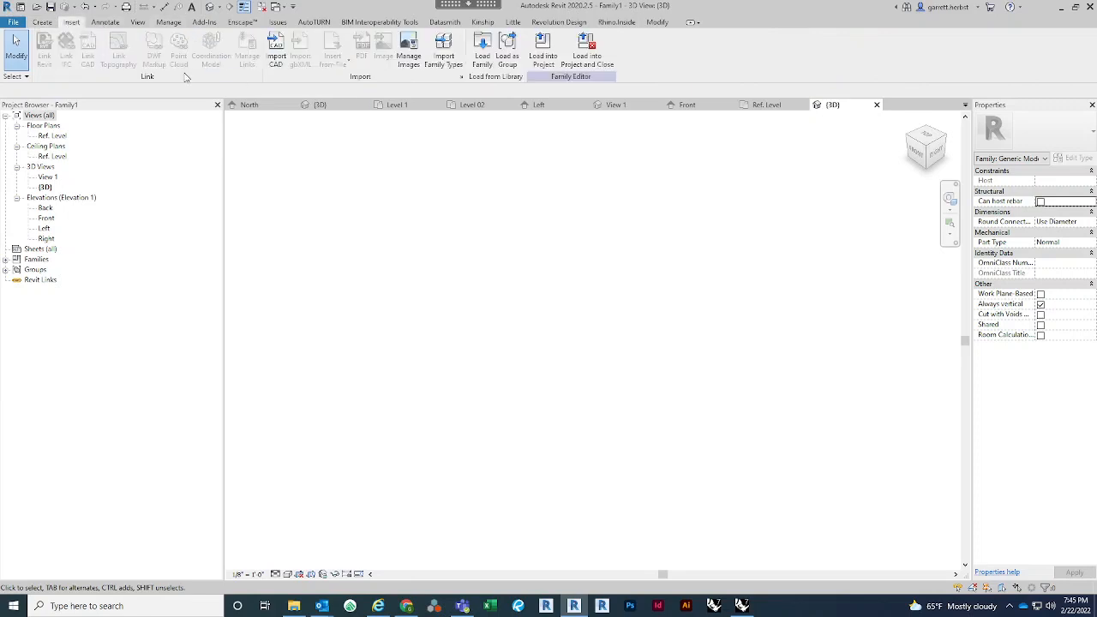
left_click(275, 57)
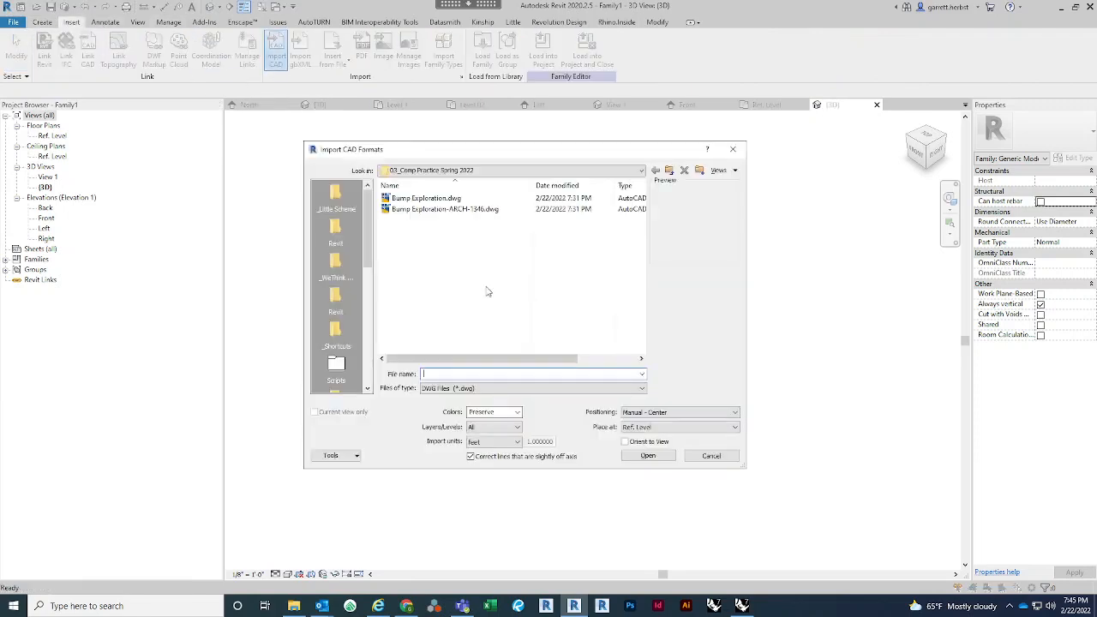
left_click(401, 213)
left_click(648, 455)
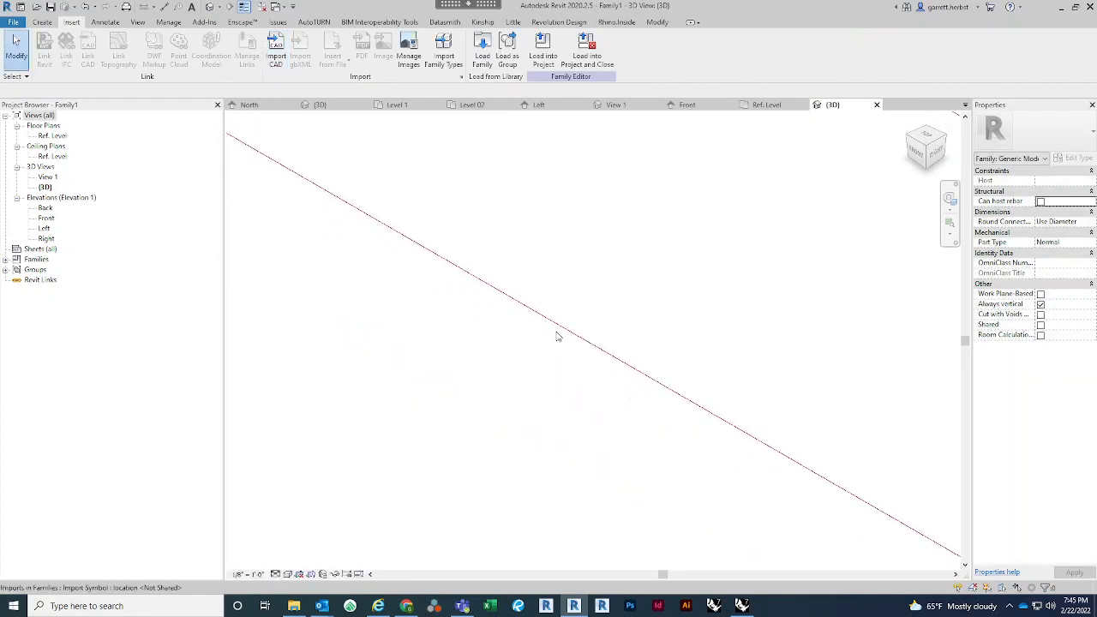
left_click(557, 334)
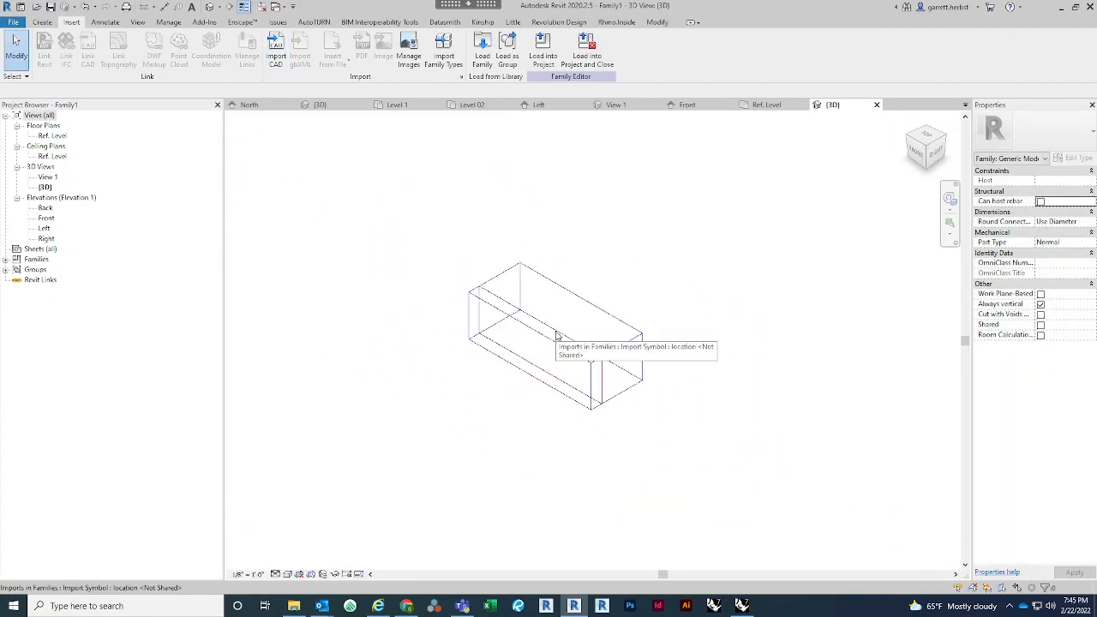
Change the family's 3D view to a shaded display and view the sculpted front of the imported box.
left_click(287, 574)
left_click(316, 529)
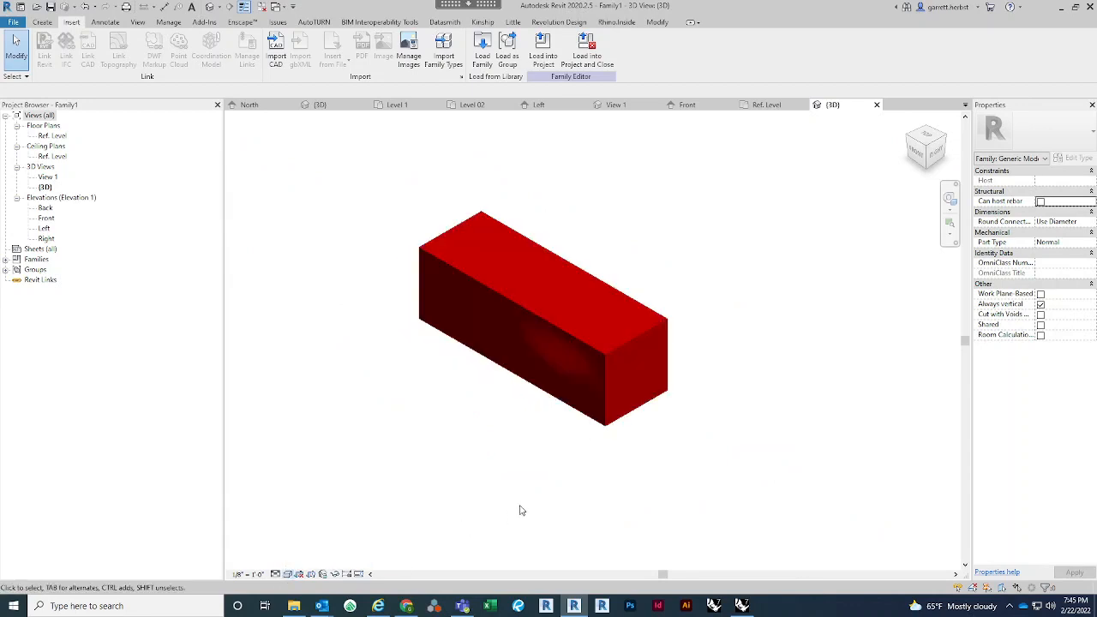
mouse_move(519, 510)
middle_mouse_down("shift")
mouse_move(519, 437)
mouse_move(605, 465)
mouse_move(665, 433)
mouse_move(605, 446)
middle_mouse_up("shift")
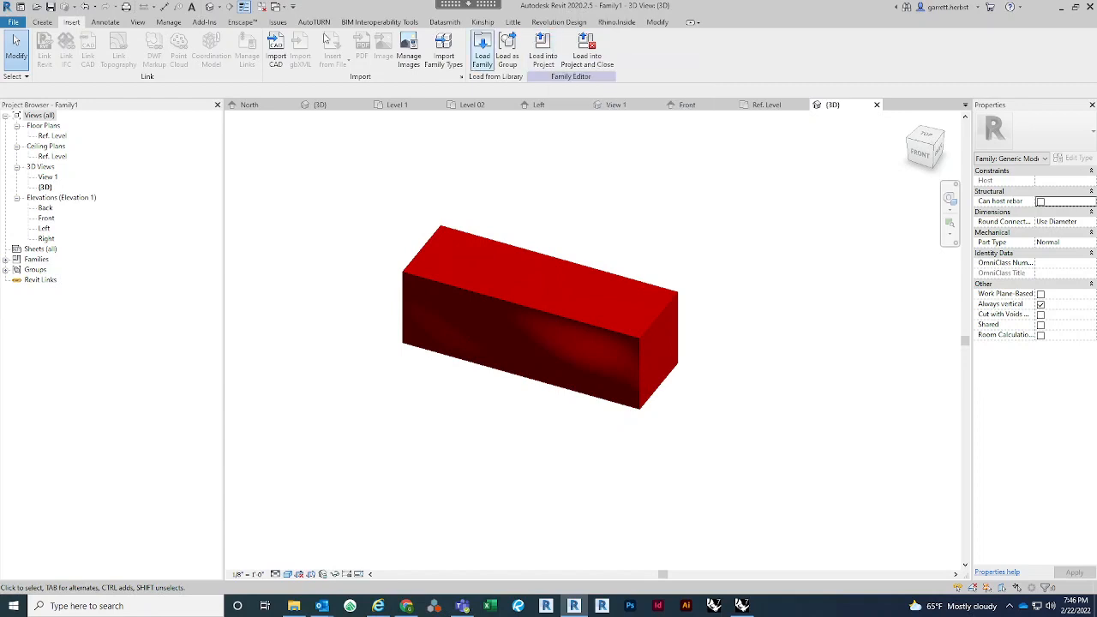
Save the family as Bump Exploration in the 03_Comp Practice Spring 2022 folder.
key("ctrl+s")
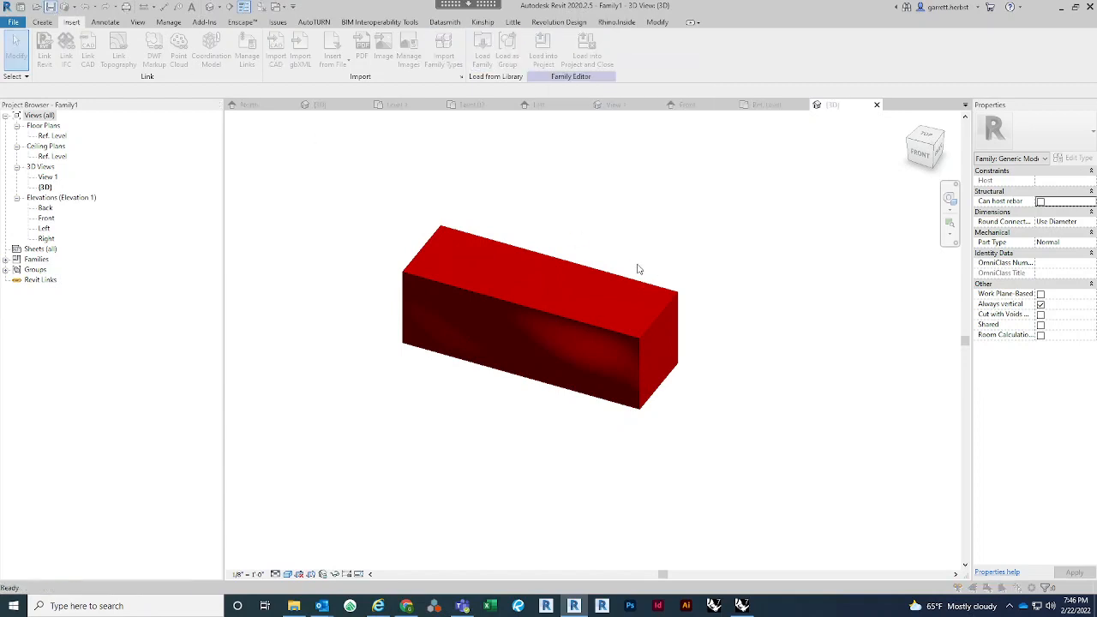
type("Bump Exploration-ARCH-1346.dwg")
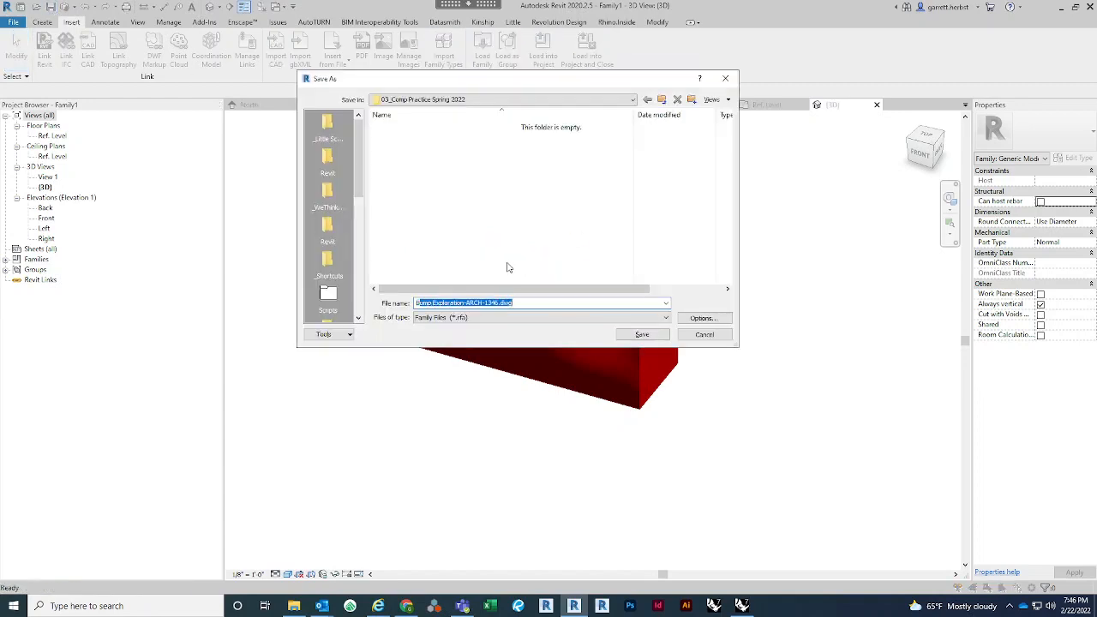
key("Down")
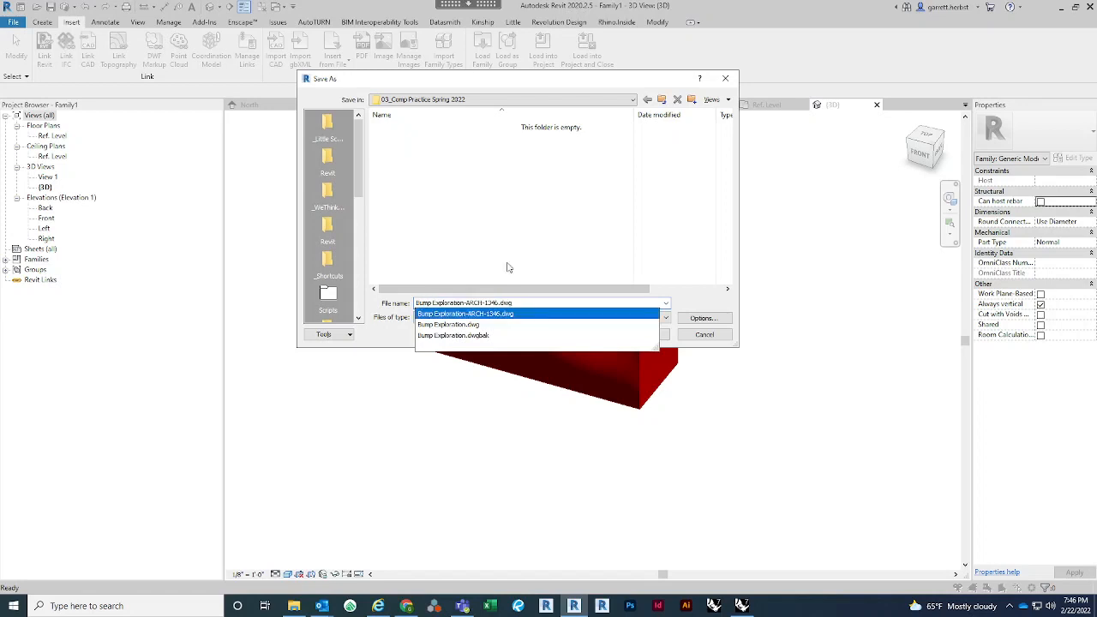
key("Down")
key("BackSpace")
key("BackSpace")
key("BackSpace")
key("BackSpace")
key("Return")
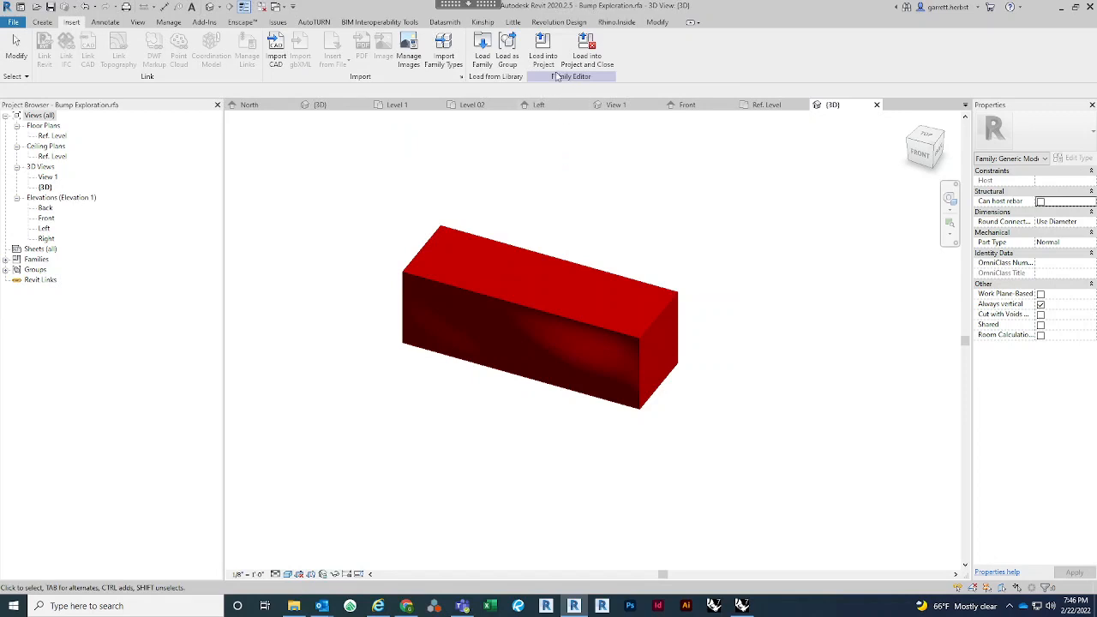
Load the Bump Exploration family into the project and place one instance below the two existing boxes in the Level 1 floor plan.
left_click(544, 53)
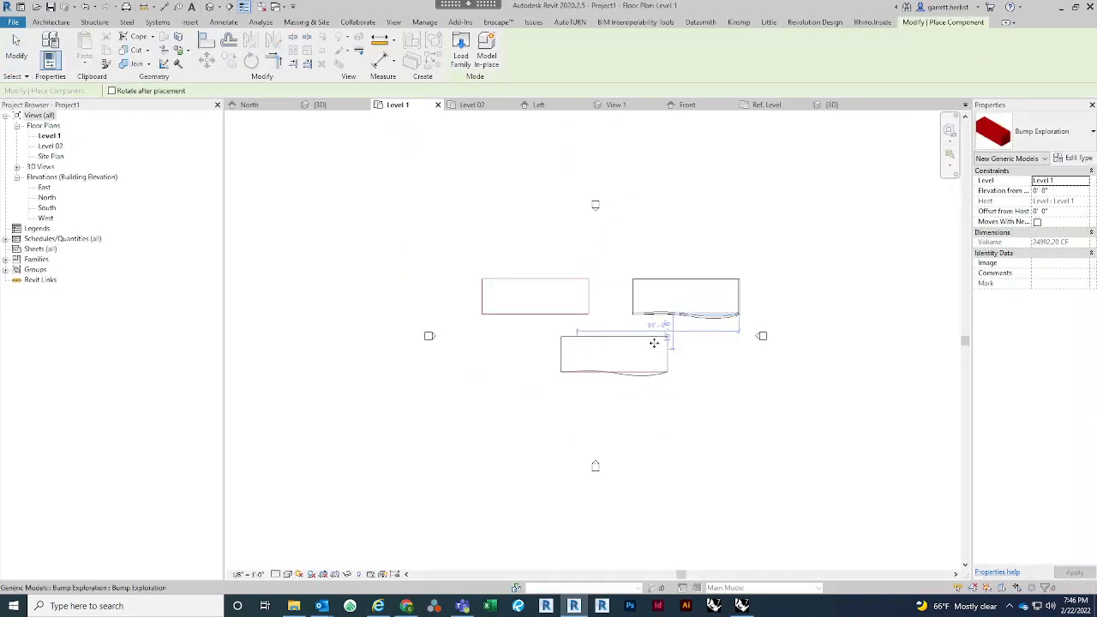
scroll(655, 343, "up", 6)
key("Escape")
scroll(651, 410, "up", 1)
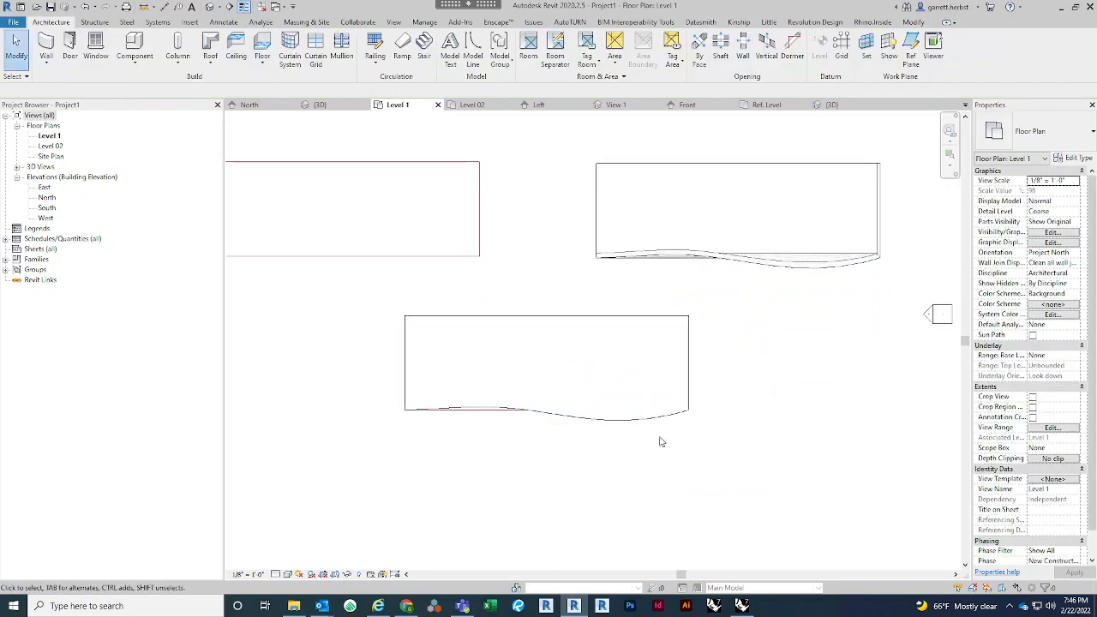
Set the cut plane offset in the Level 1 floor plan's view range to 0' 0".
middle_click_drag(660, 442, 756, 427)
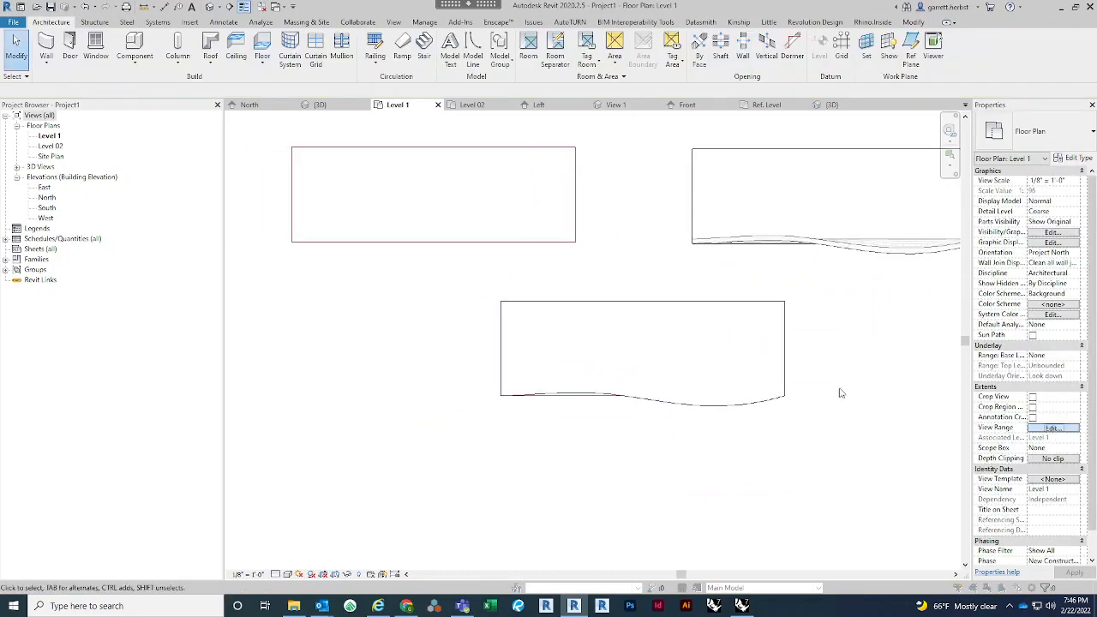
left_click_drag(663, 230, 624, 231)
type("0")
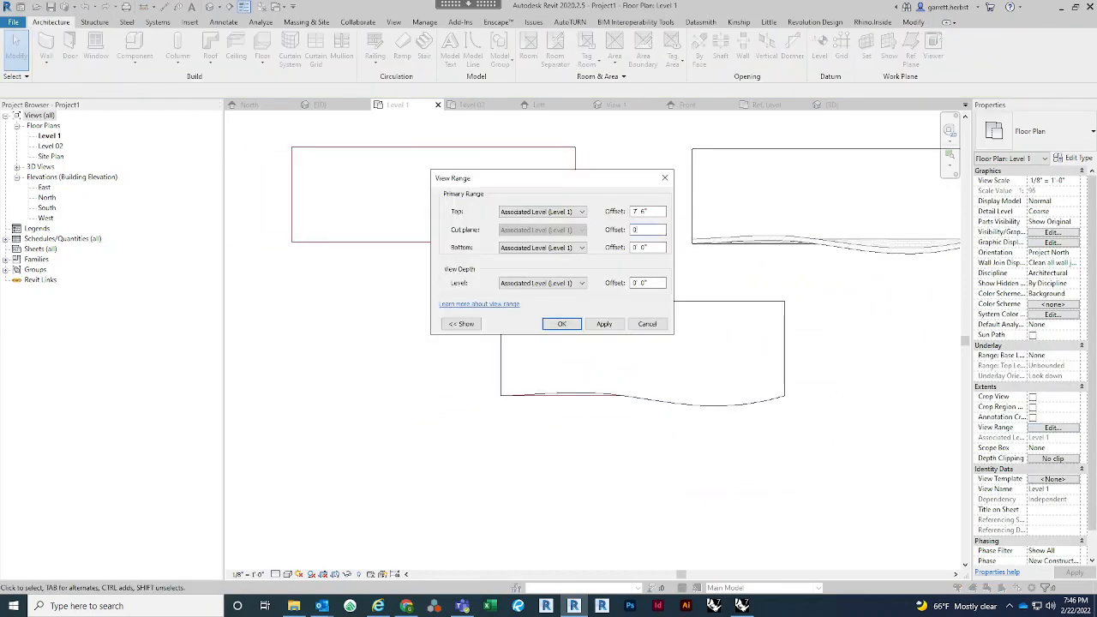
key("Return")
scroll(678, 402, "down", 2)
middle_click_drag(715, 363, 675, 357)
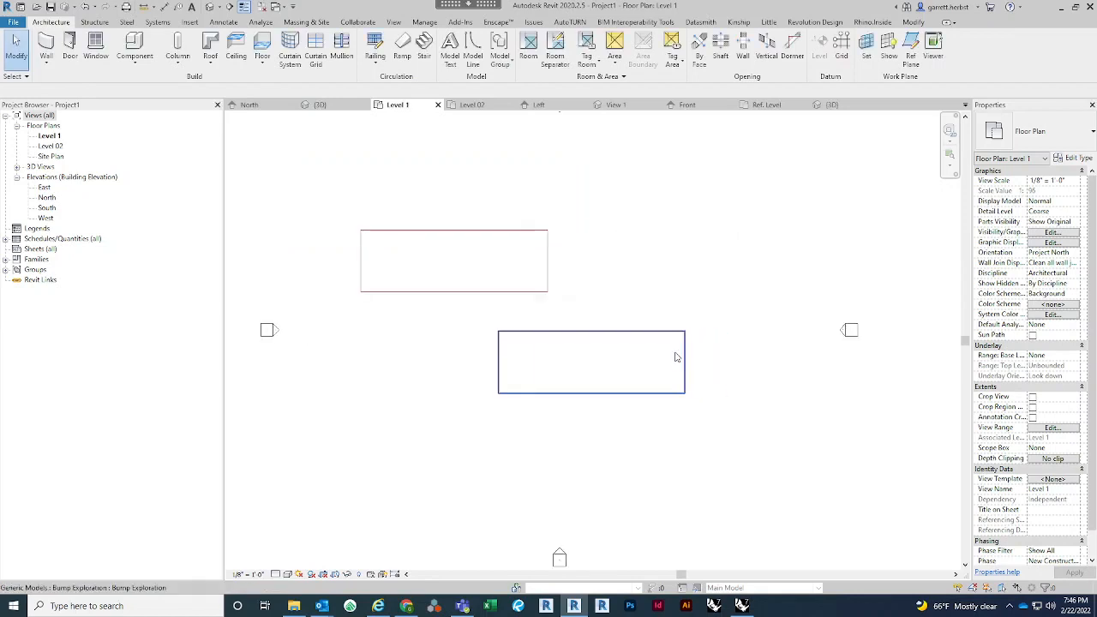
left_click(1046, 427)
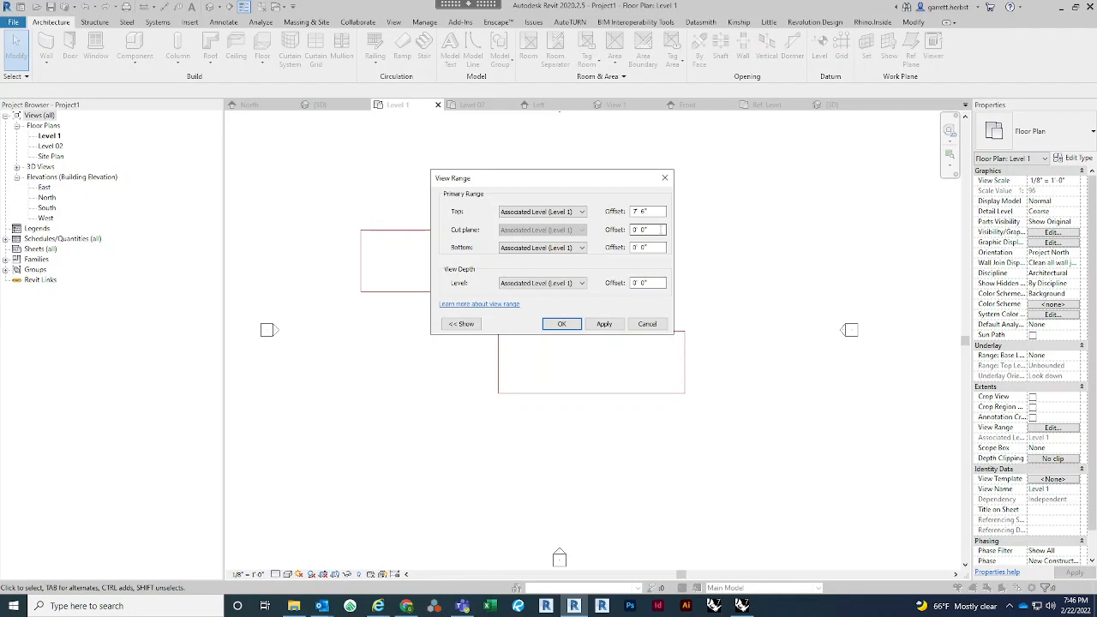
left_click(665, 178)
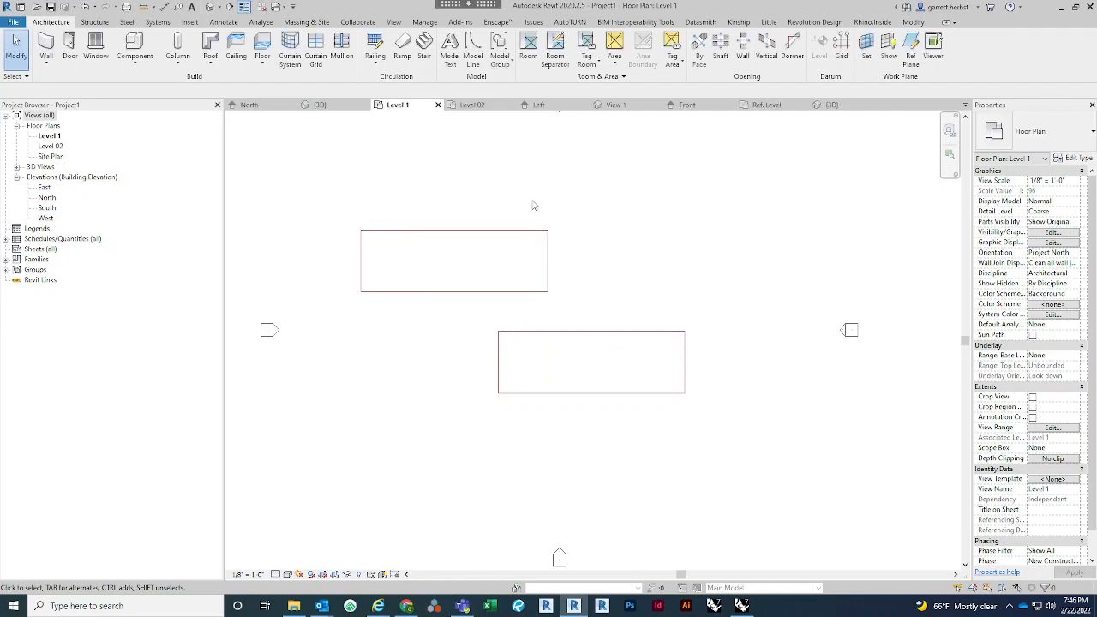
Open the Level 02 floor plan and set its view range cut plane offset to 10'.
double_click(55, 148)
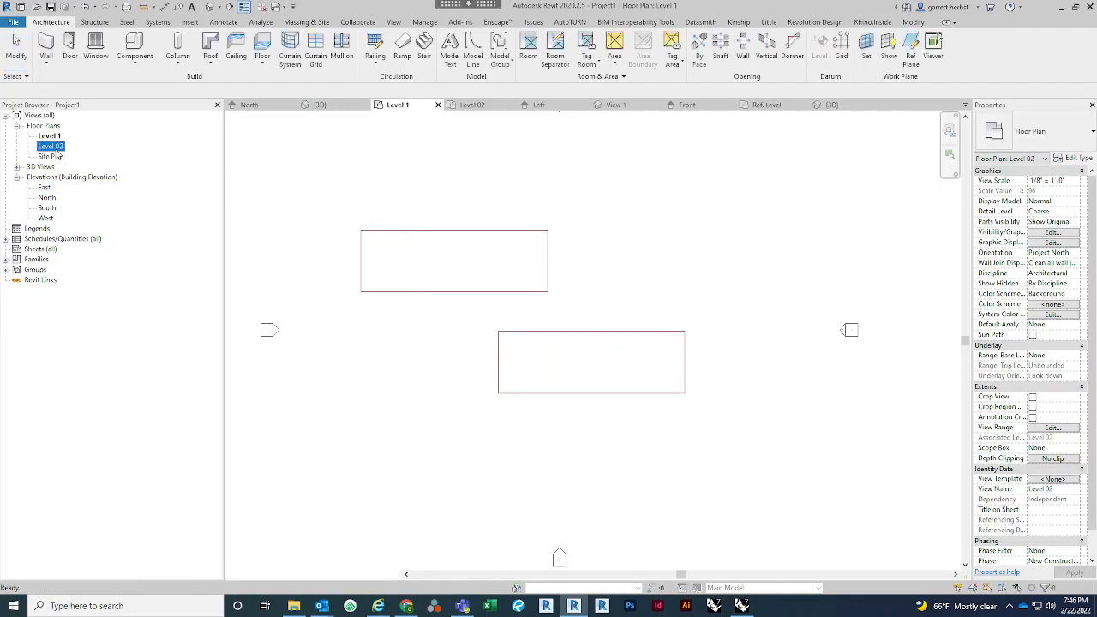
left_click(1072, 429)
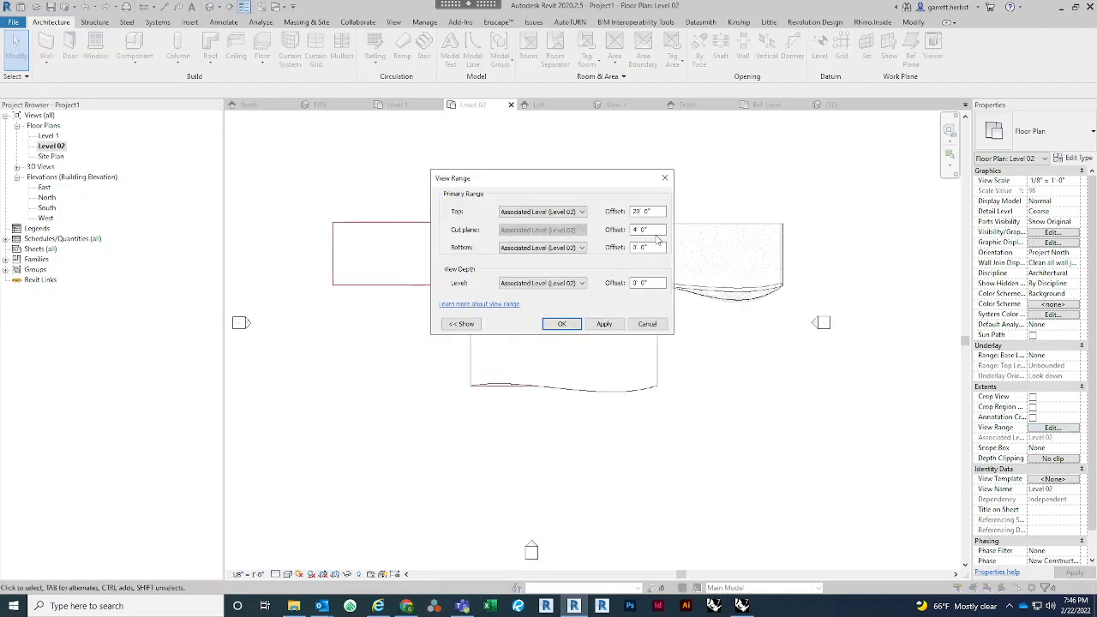
left_click_drag(658, 229, 618, 231)
type("10")
key("Return")
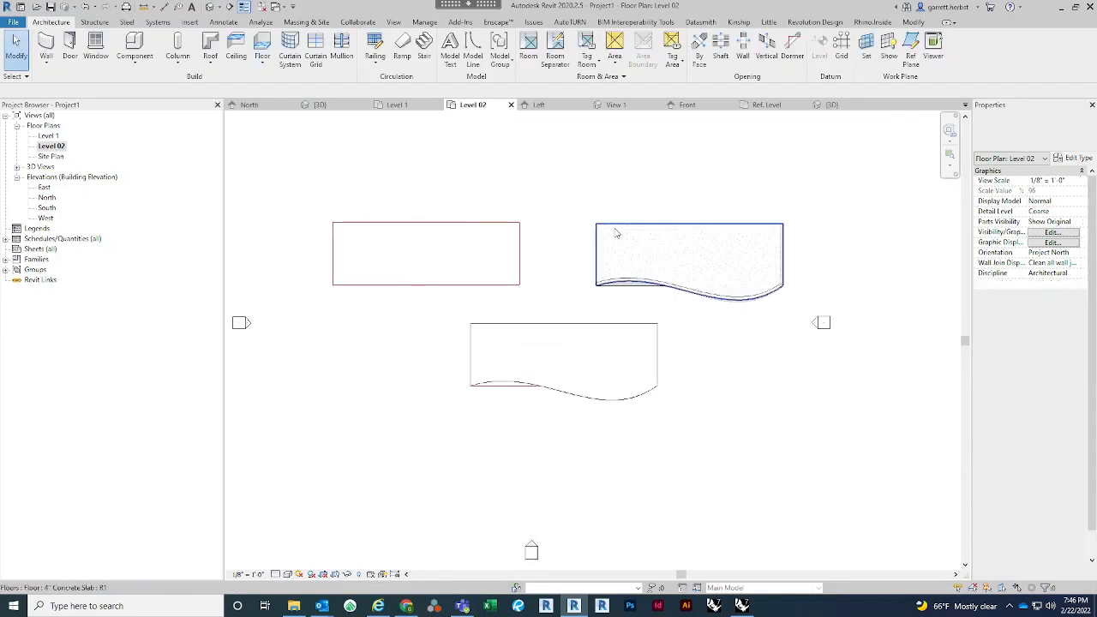
scroll(540, 345, "up", 3)
scroll(612, 437, "down", 3)
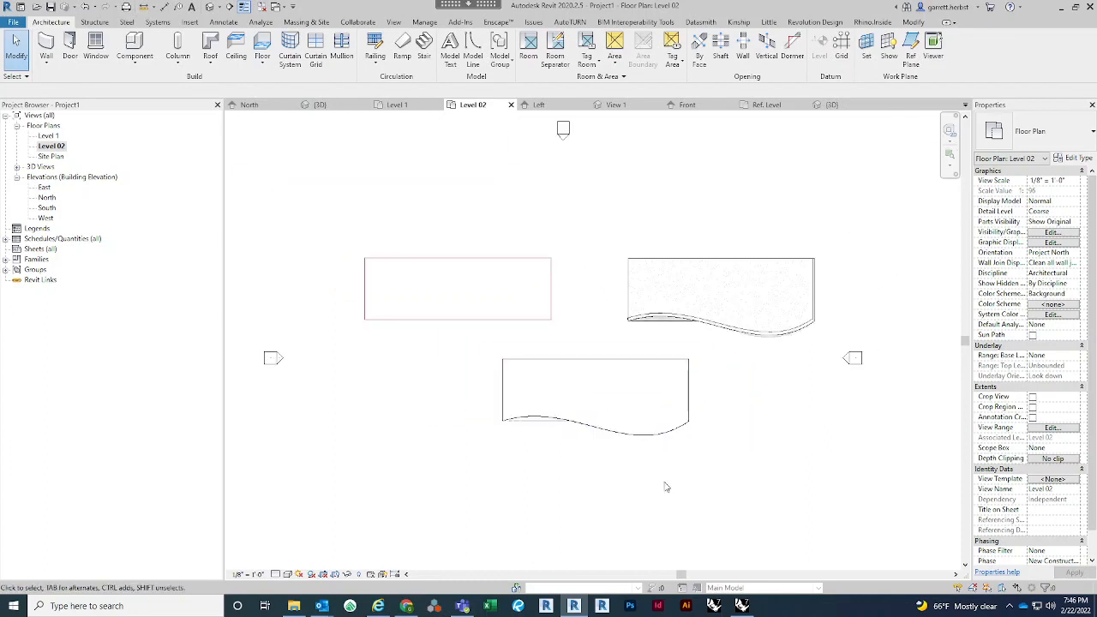
middle_click_drag(662, 487, 633, 488)
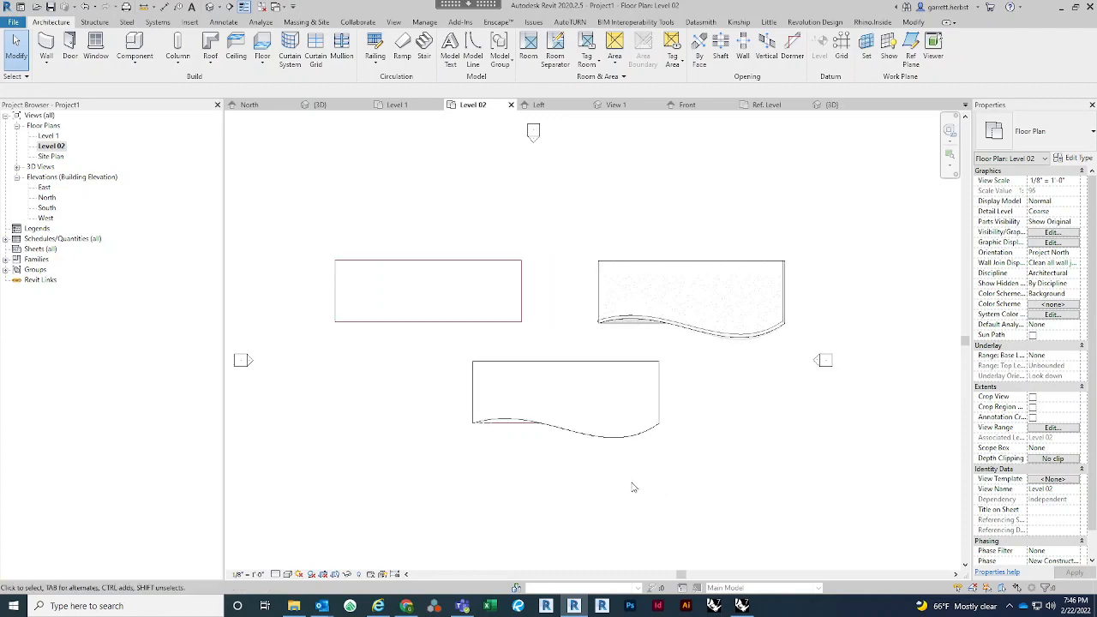
Move the Bump Exploration family instance farther in front of the other two boxes in the default 3D view.
left_click(209, 7)
scroll(577, 302, "down", 2)
left_click(585, 394)
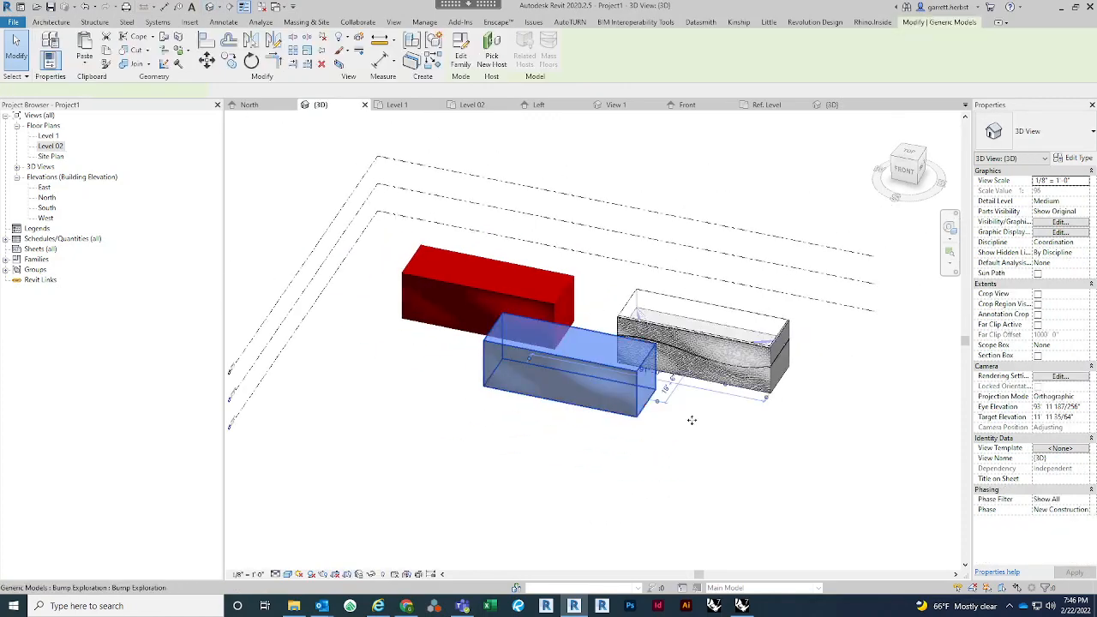
middle_click_drag(691, 421, 649, 509, "shift")
left_click_drag(596, 412, 486, 449)
key("Escape")
middle_click_drag(485, 448, 642, 483, "shift")
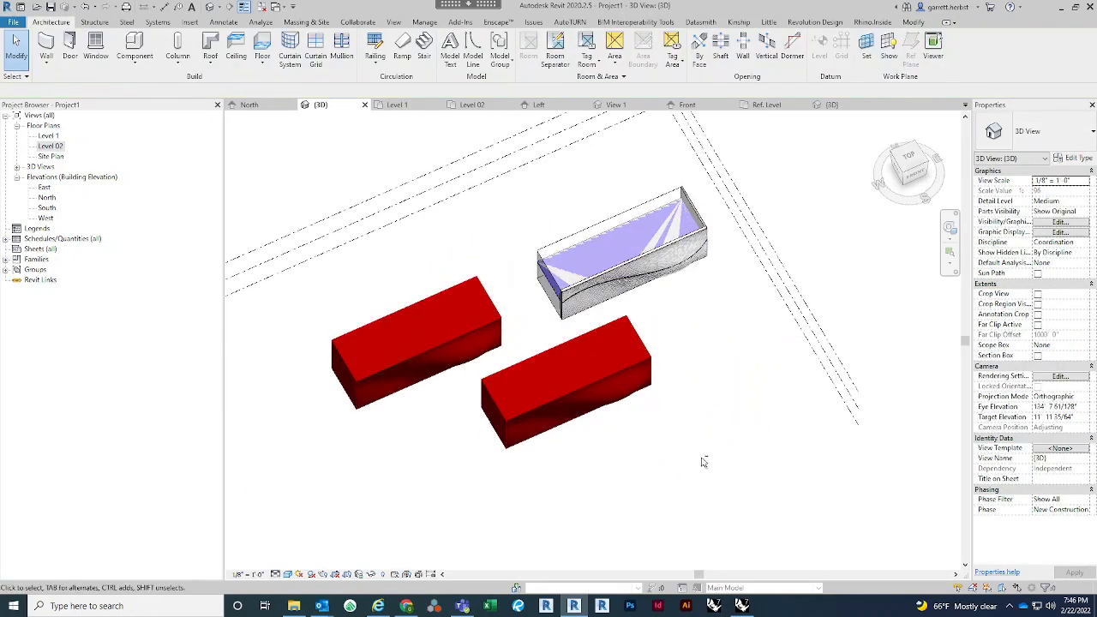
Compare the properties of the imported DWG box and the Bump Exploration family instance, including the family's type properties.
middle_click_drag(705, 458, 641, 434, "shift")
left_click(617, 404)
key("Escape")
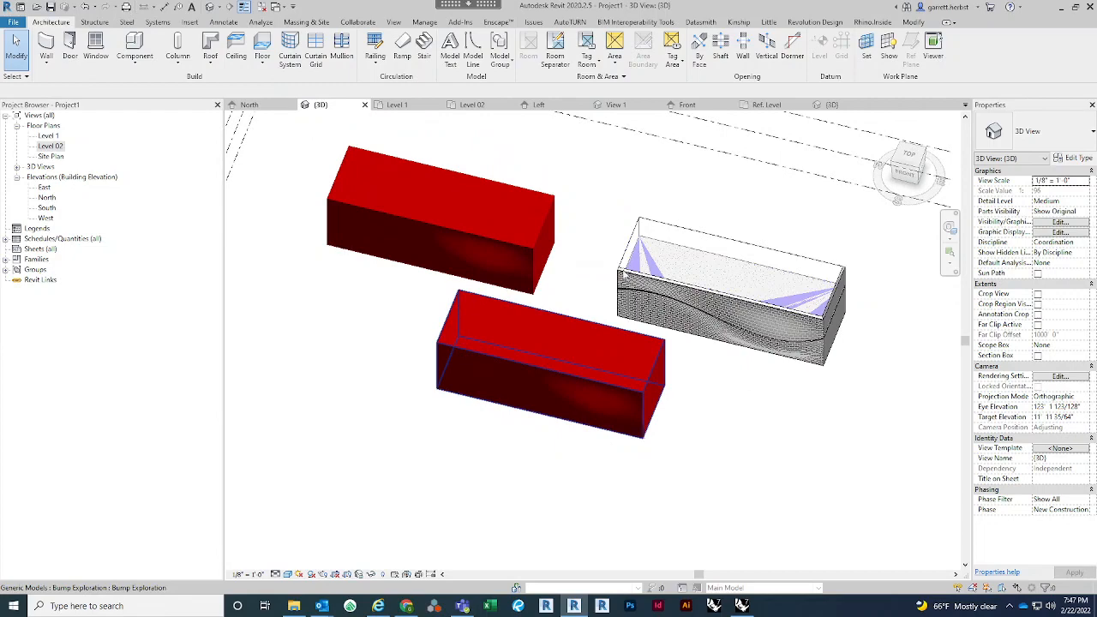
left_click(605, 397)
left_click(455, 171)
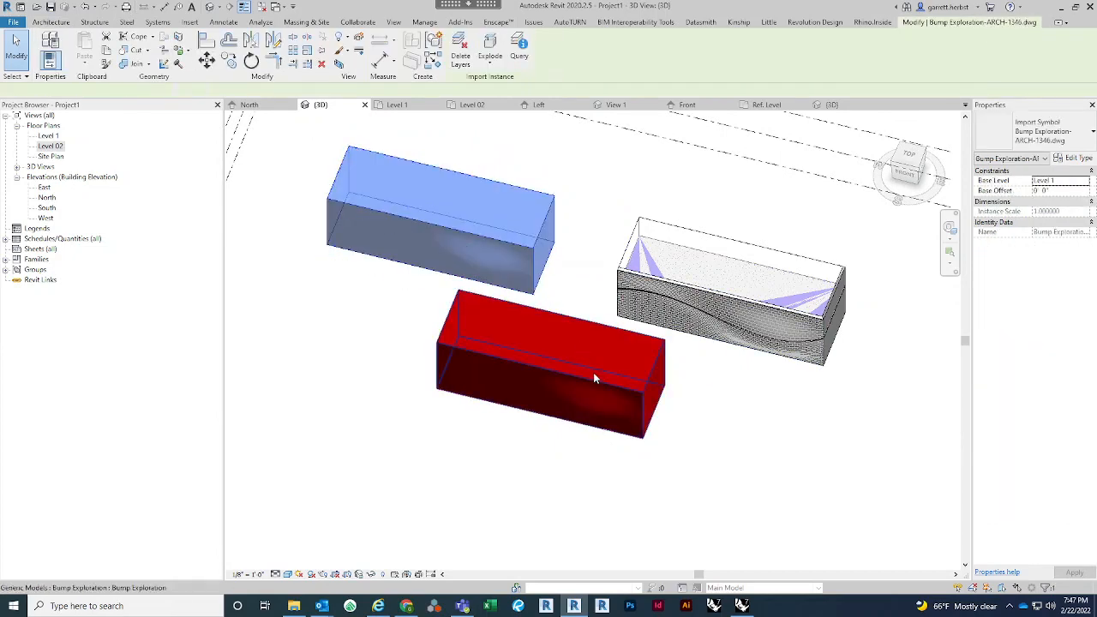
left_click(594, 375)
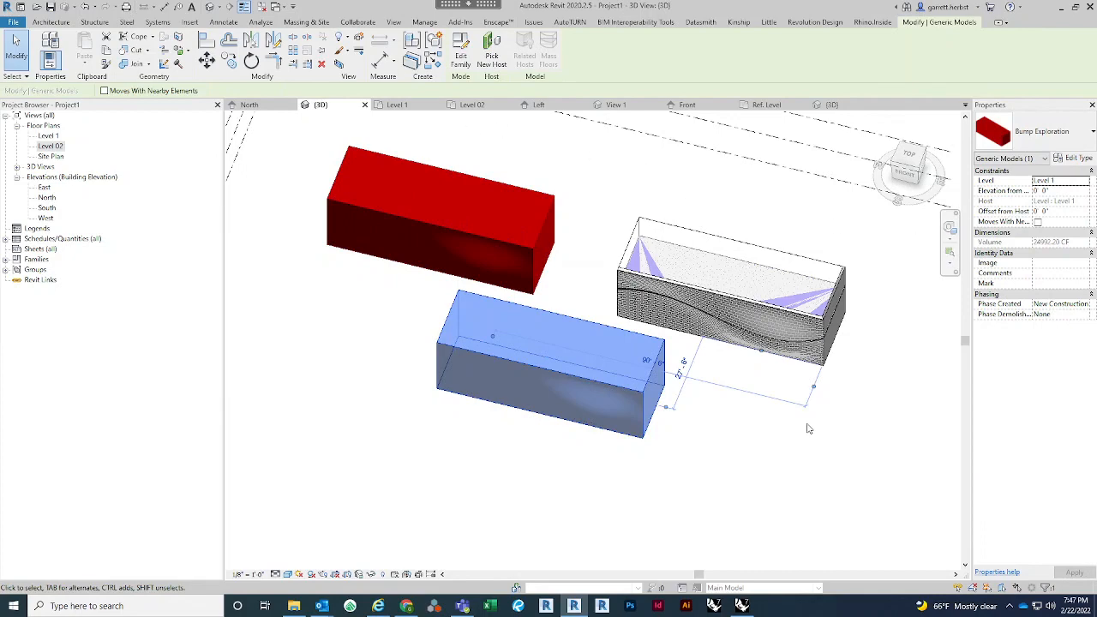
middle_click_drag(807, 428, 790, 413, "shift")
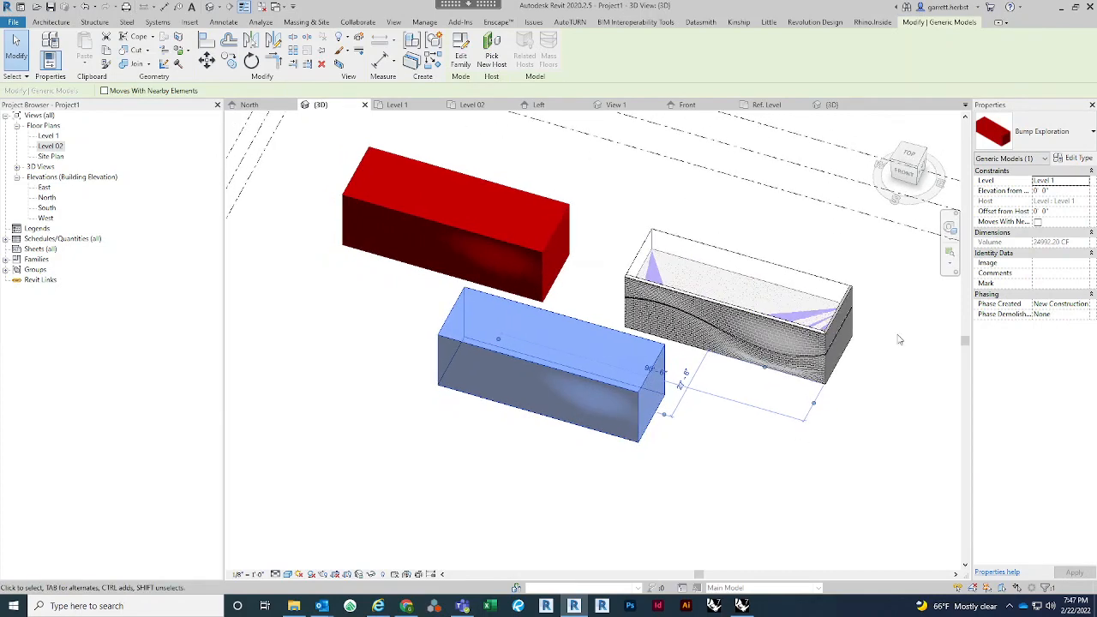
left_click(1071, 158)
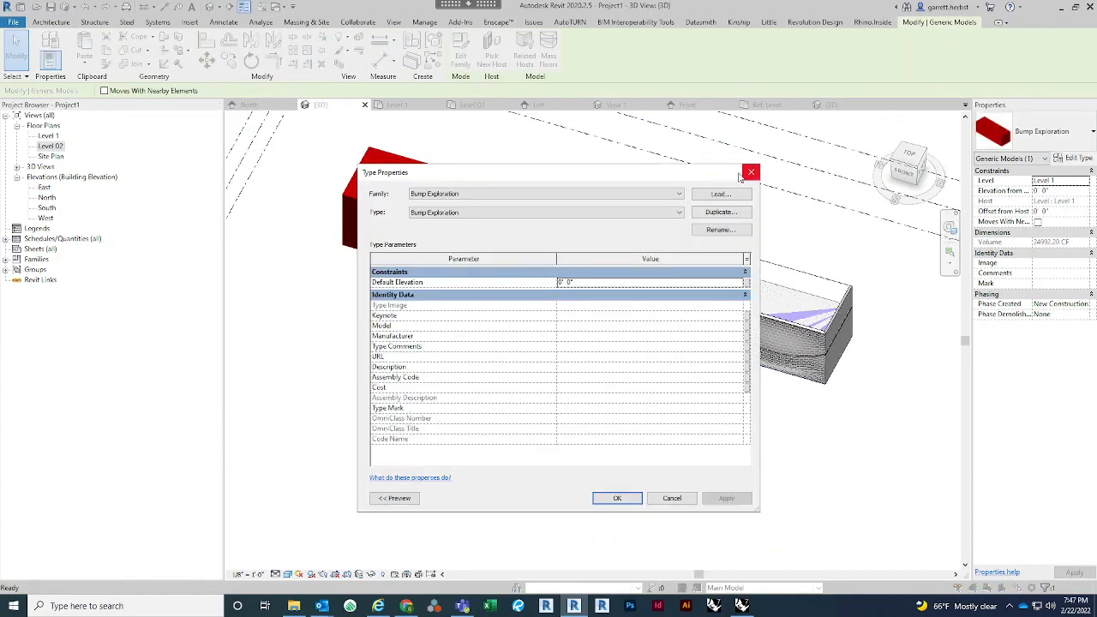
left_click(742, 174)
left_click(451, 428)
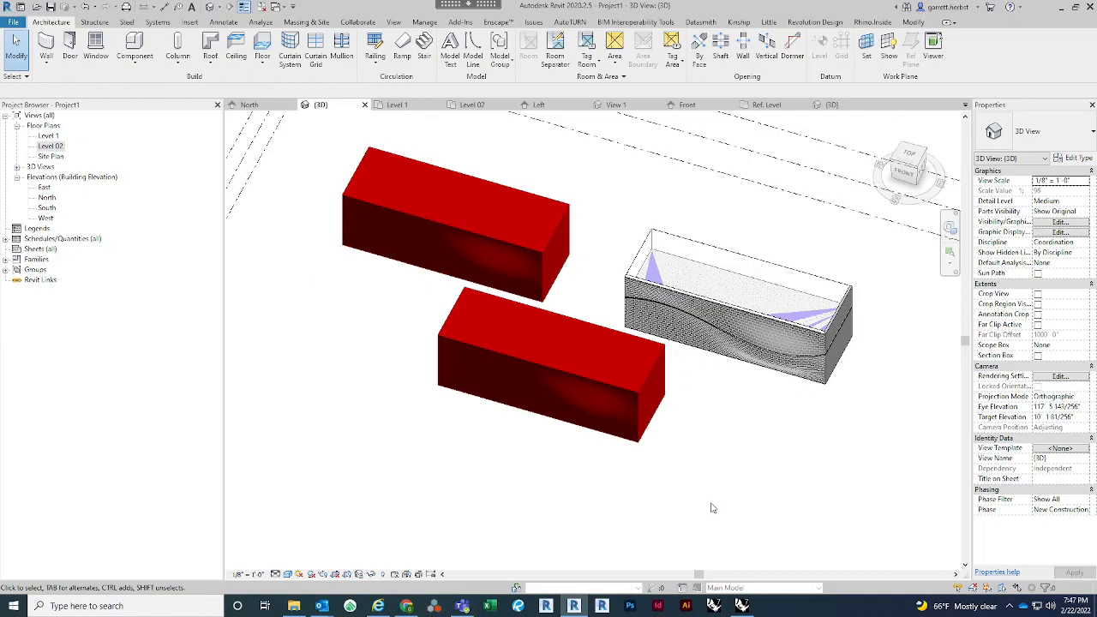
Switch to Rhino to check the Bump Material layer assignment, and return to the Revit 3D view.
left_click(741, 606)
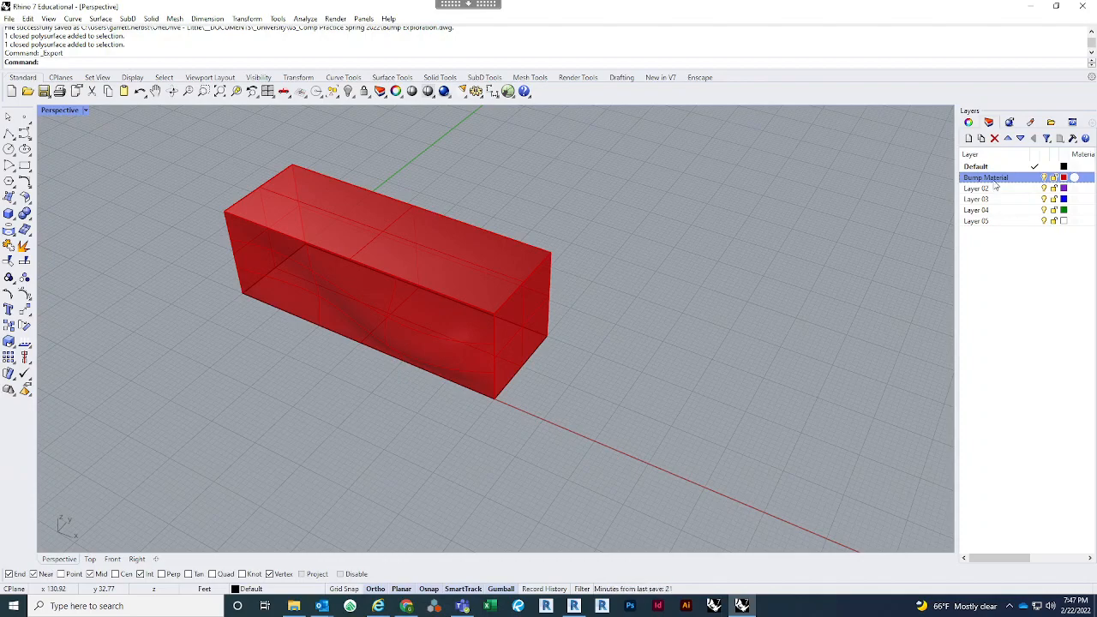
left_click(1031, 6)
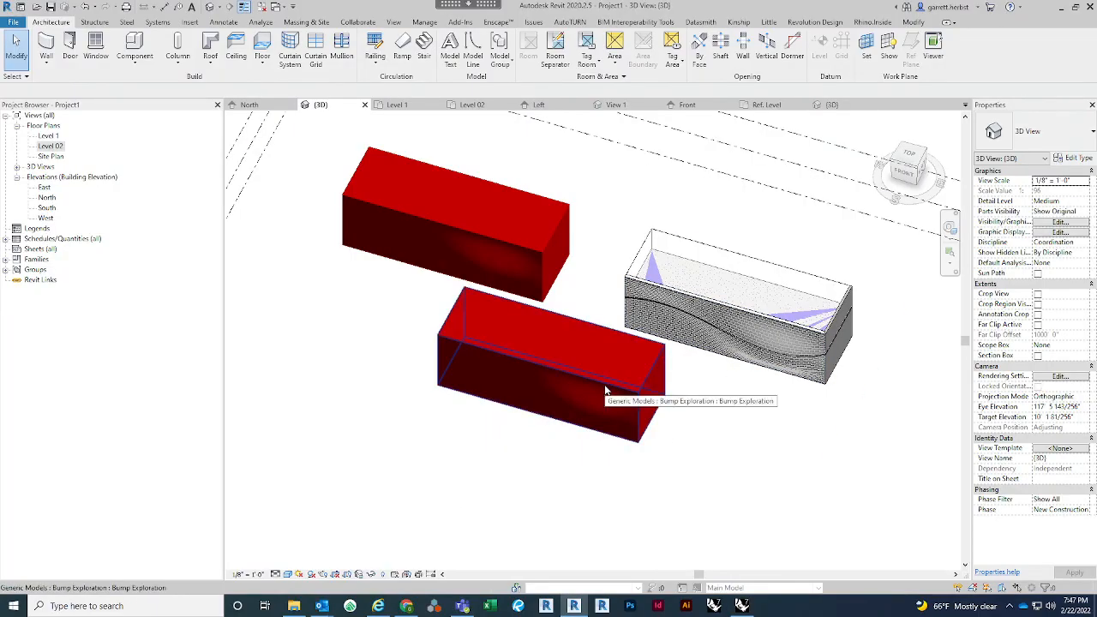
middle_click_drag(667, 477, 643, 468, "shift")
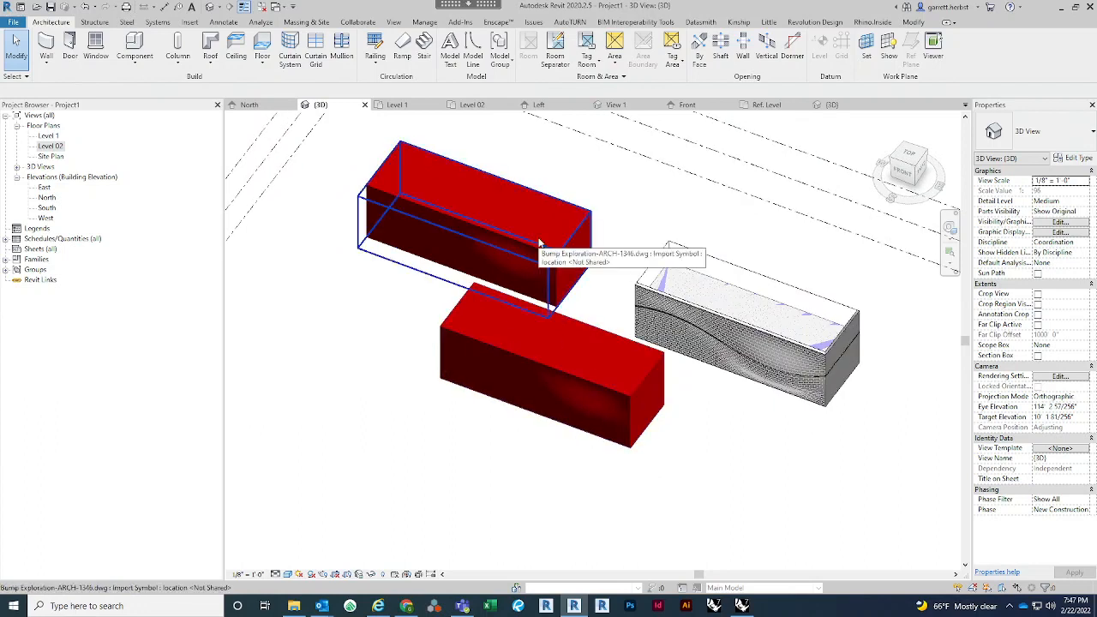
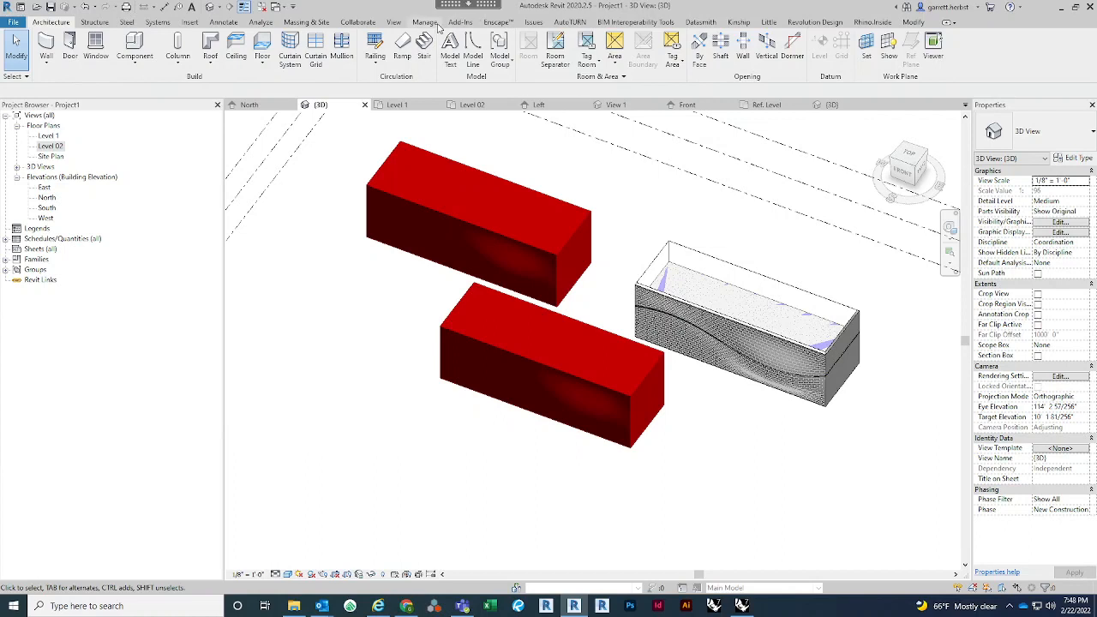
Open the project's Object Styles at the imported object categories, with the dialog moved clear of the red boxes.
left_click(425, 23)
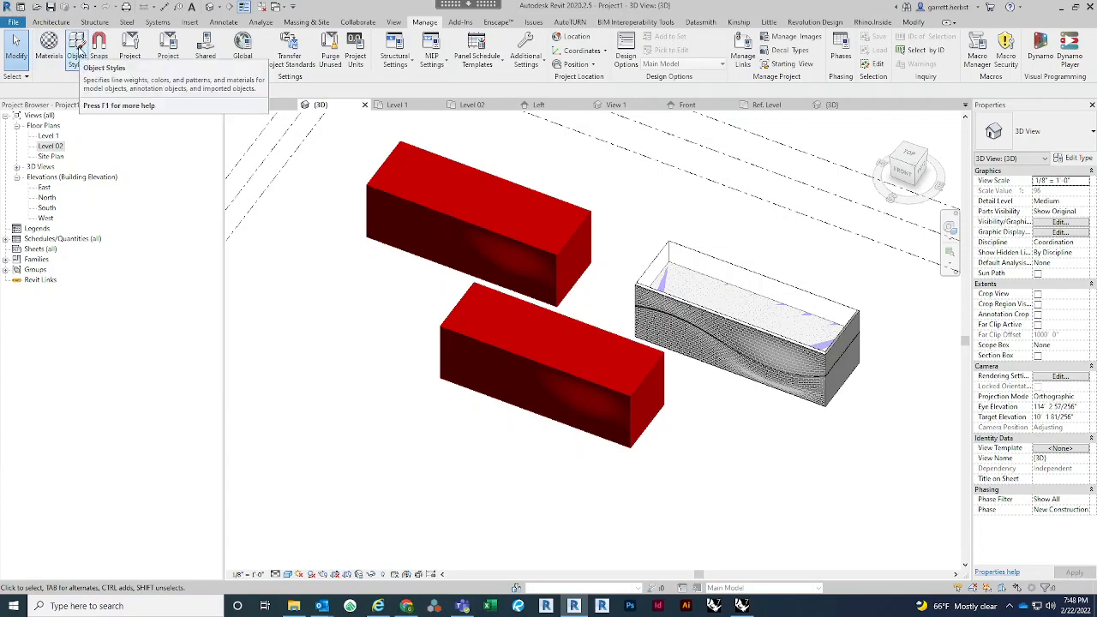
left_click(77, 47)
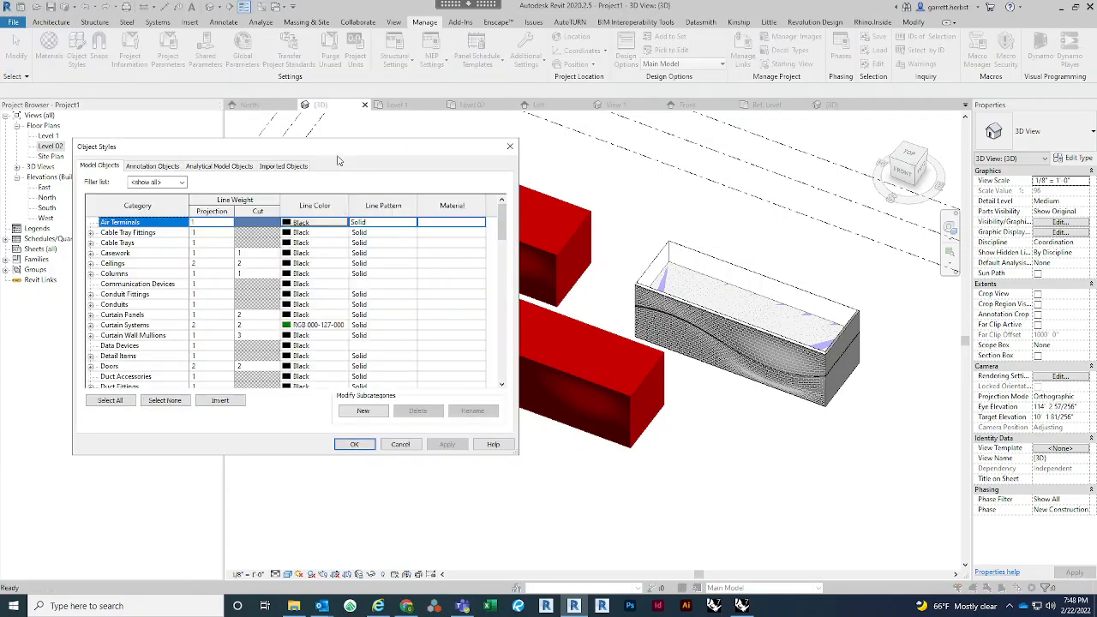
left_click_drag(338, 154, 388, 130)
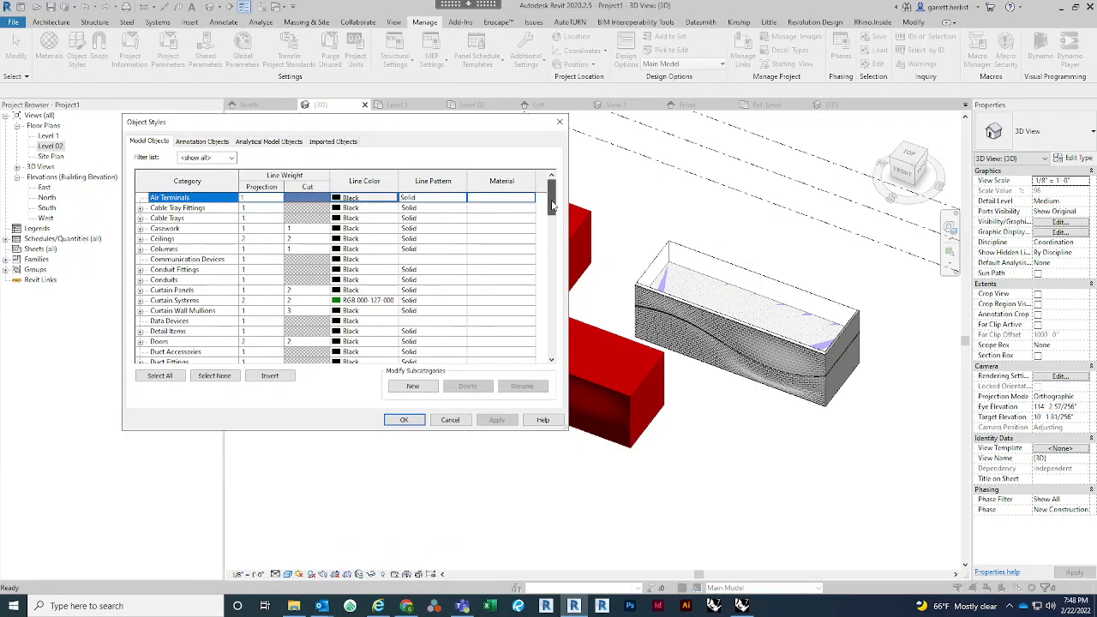
left_click_drag(550, 214, 549, 353)
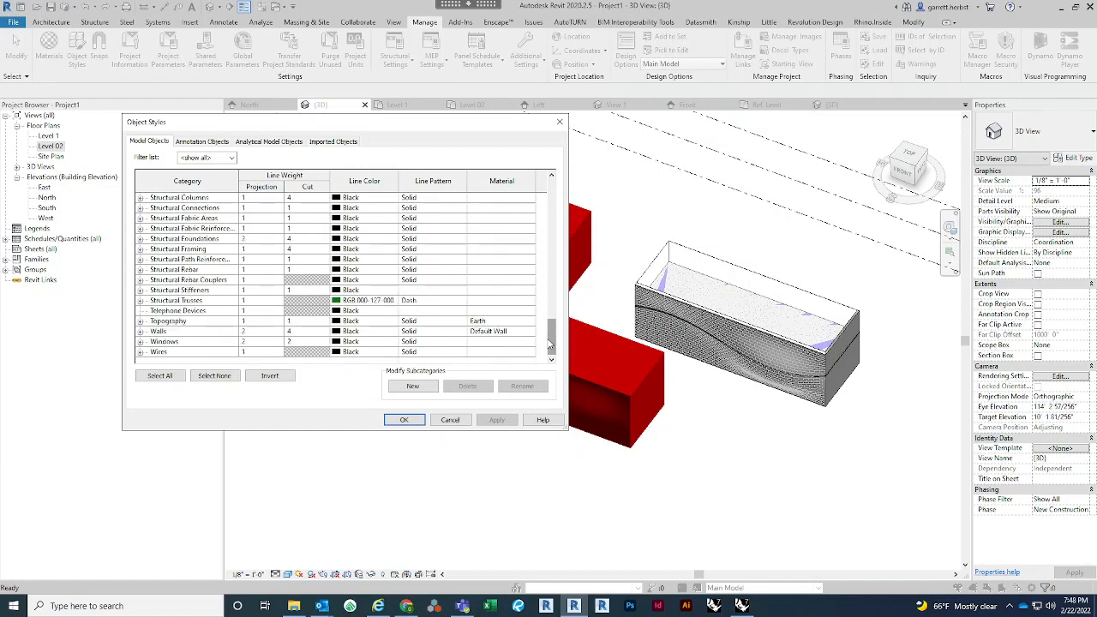
scroll(302, 225, "up", 15)
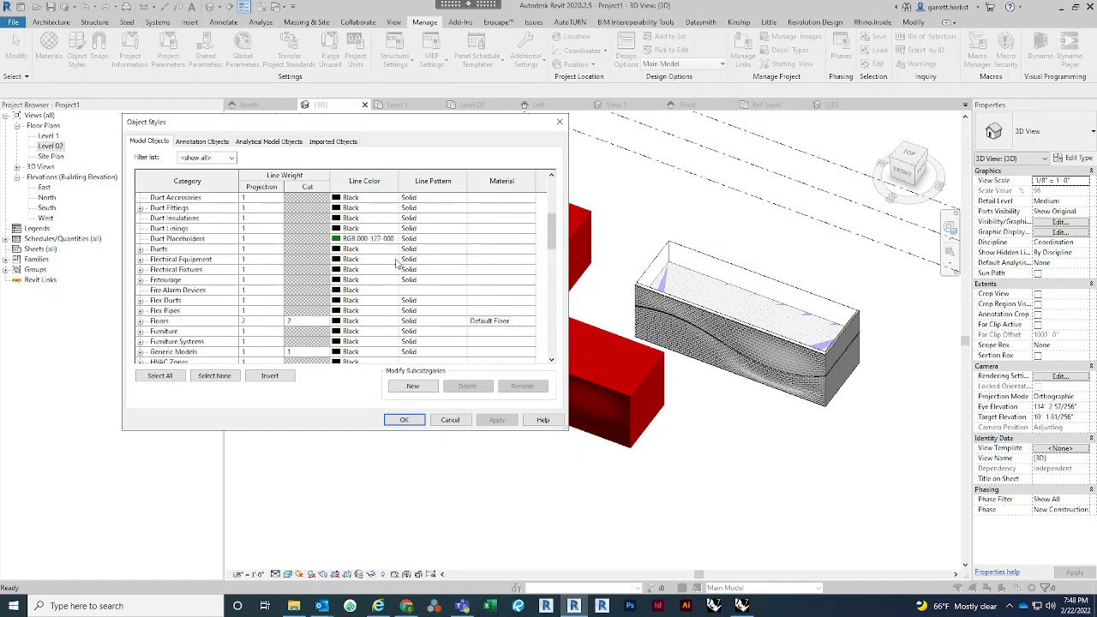
scroll(396, 292, "up", 4)
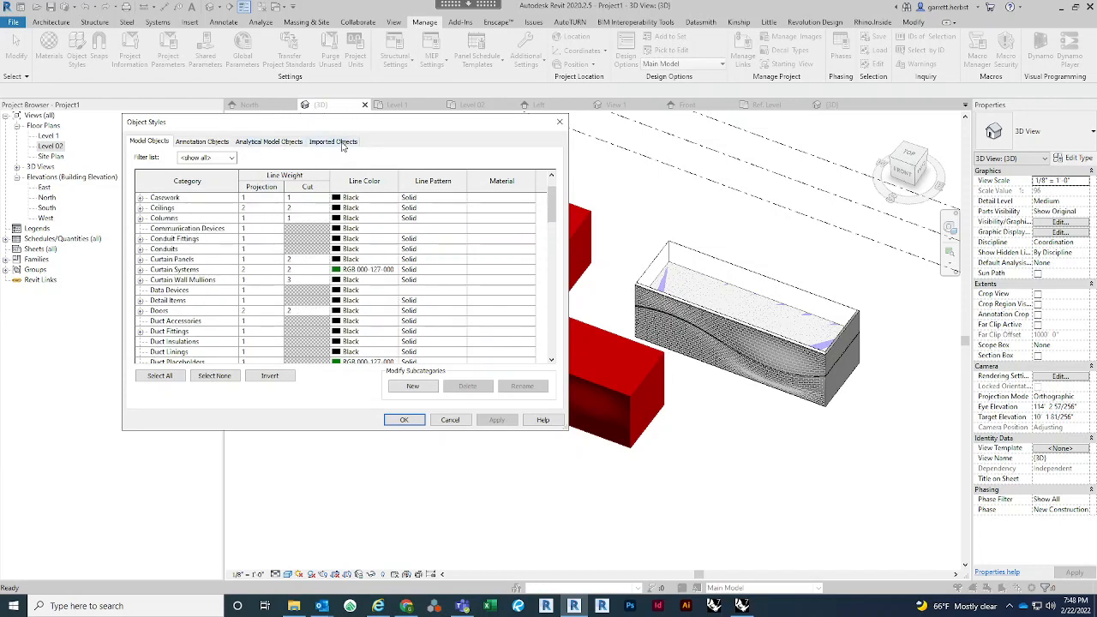
left_click(340, 142)
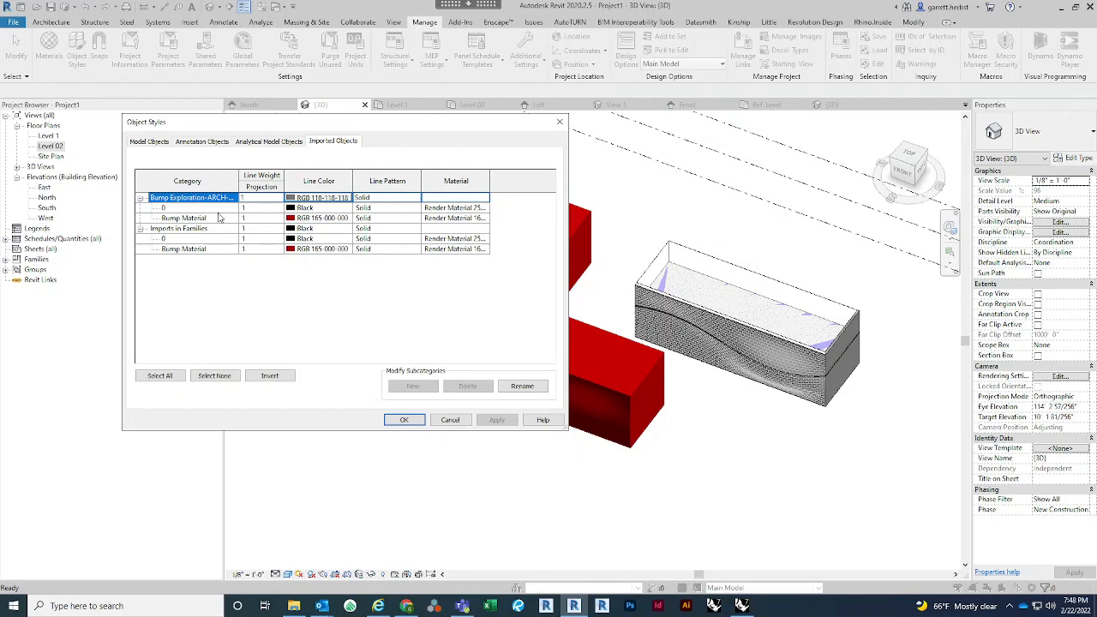
left_click_drag(269, 125, 790, 80)
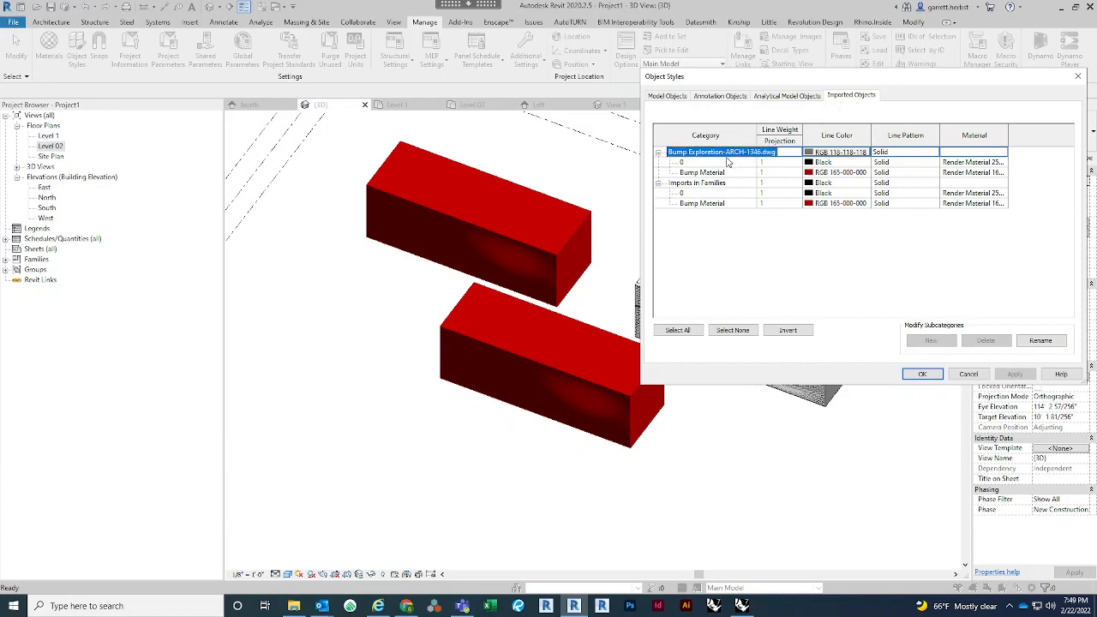
Set the line color of Bump Material under Bump Exploration-ARCH-1346.dwg to Green and apply it.
left_click(721, 172)
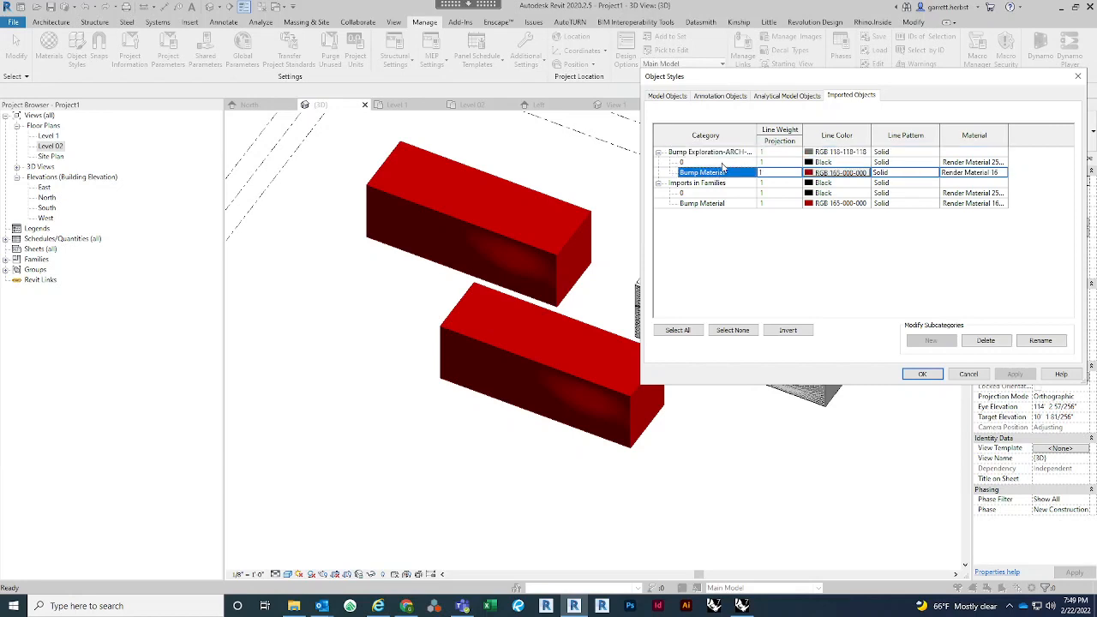
left_click(848, 174)
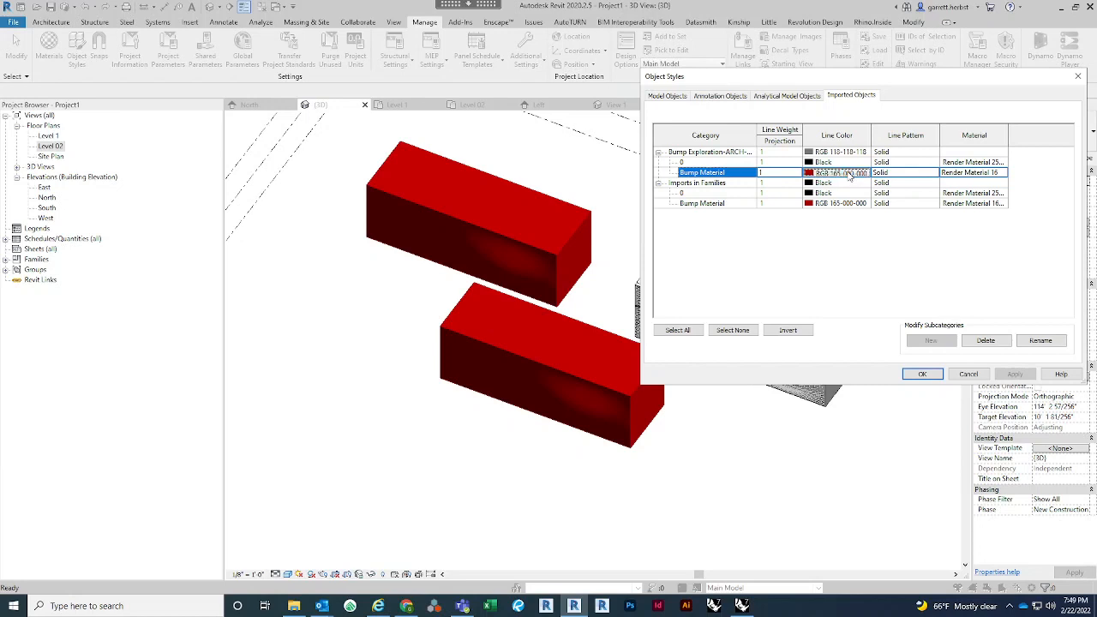
left_click(774, 173)
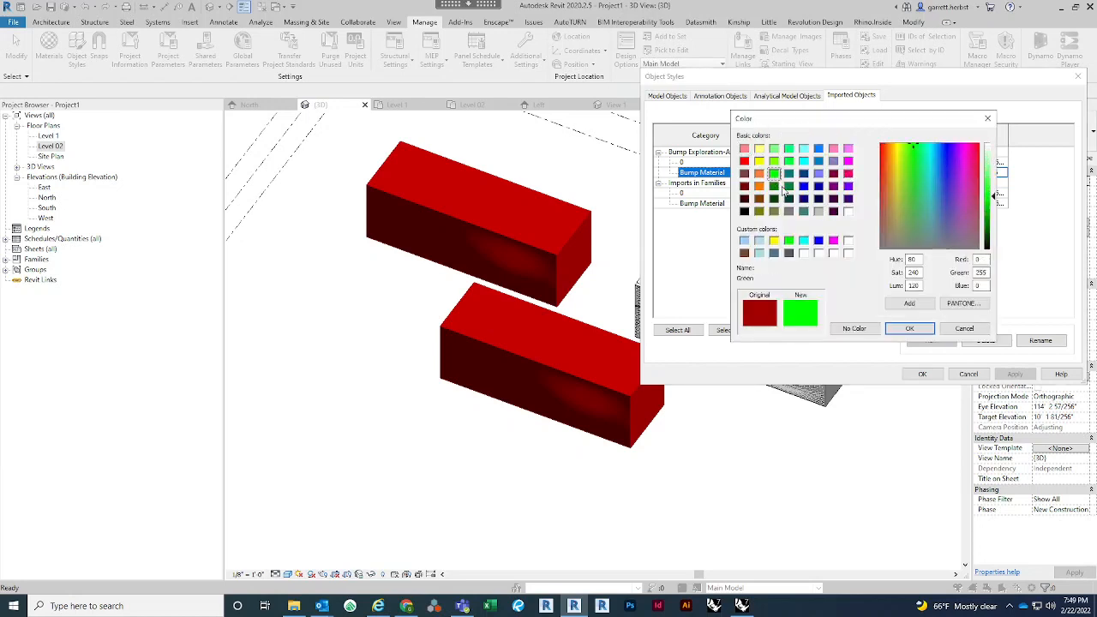
left_click(910, 329)
left_click(1016, 373)
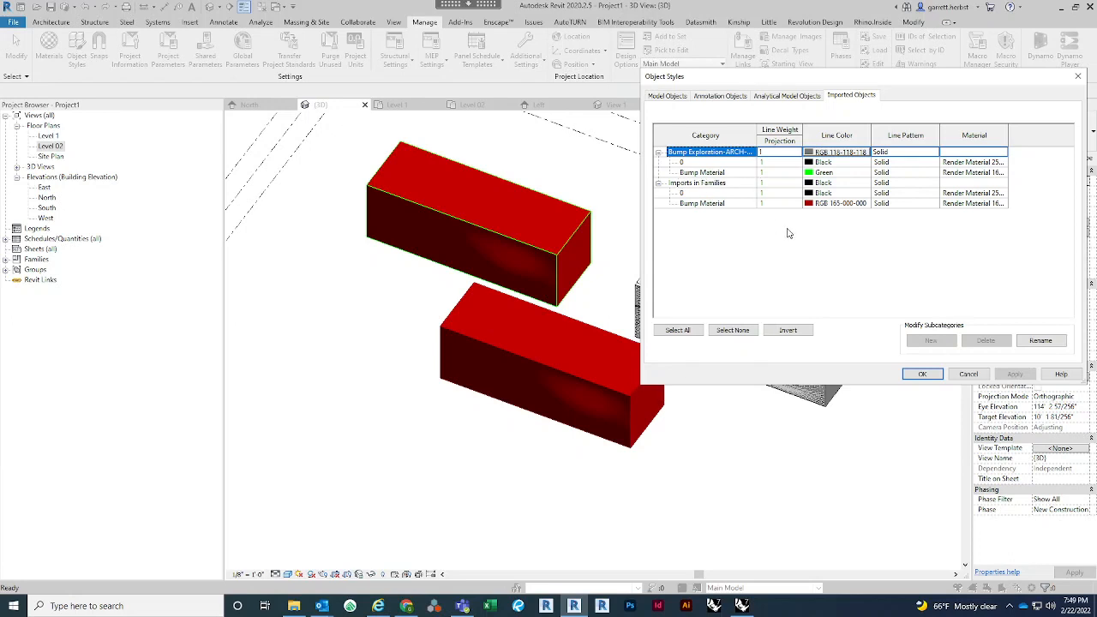
Set the line color of Bump Material under Imports in Families to Cyan and apply it.
left_click(830, 204)
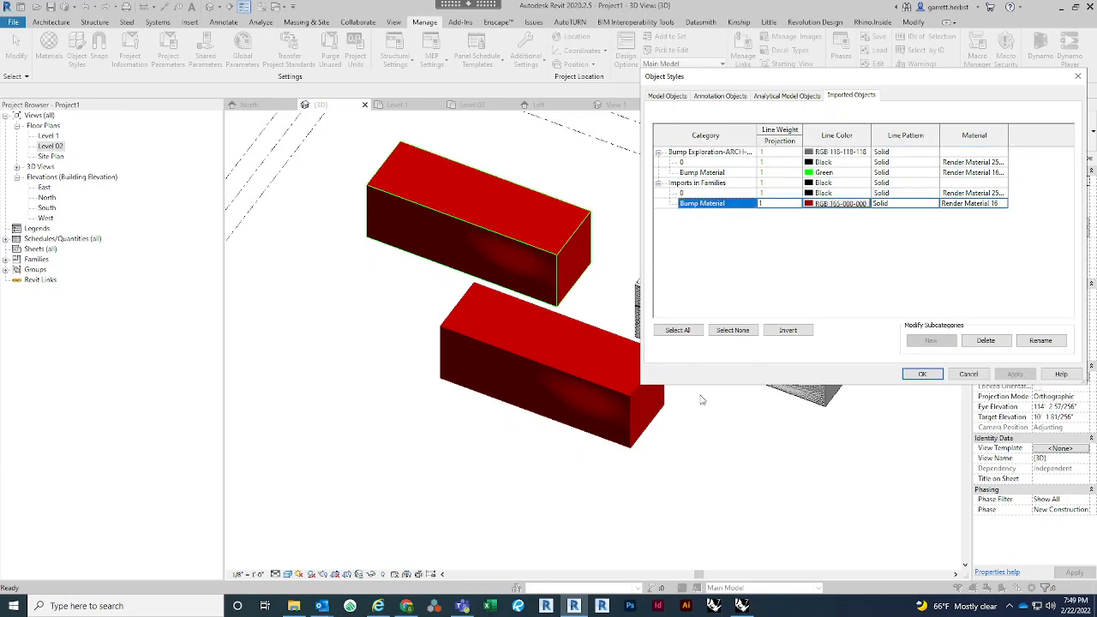
left_click(832, 206)
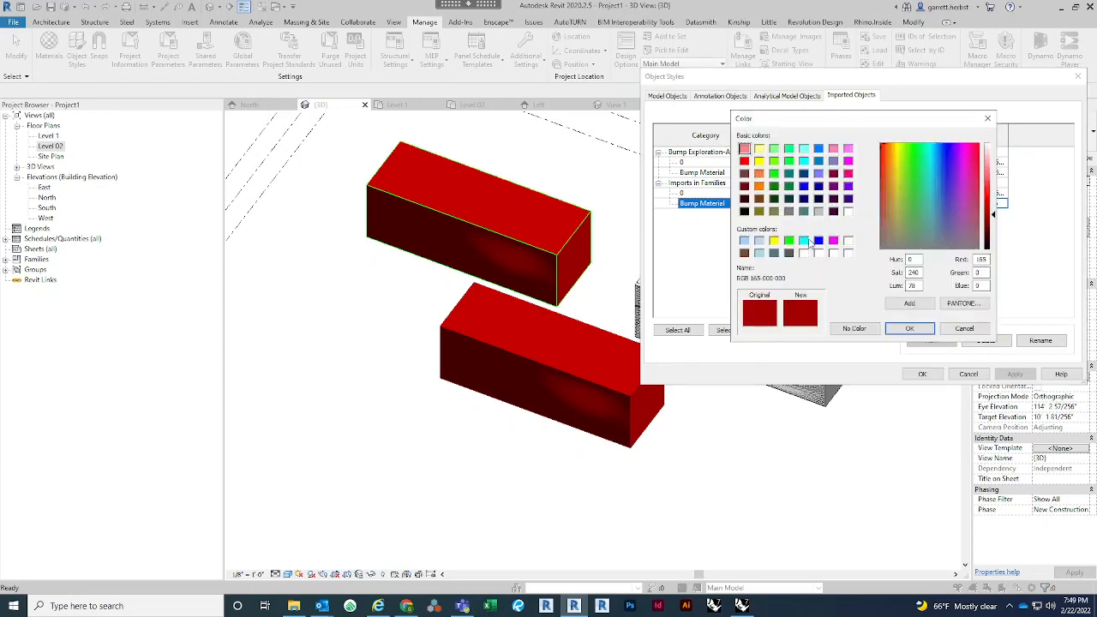
left_click(803, 241)
left_click(910, 328)
left_click(1015, 374)
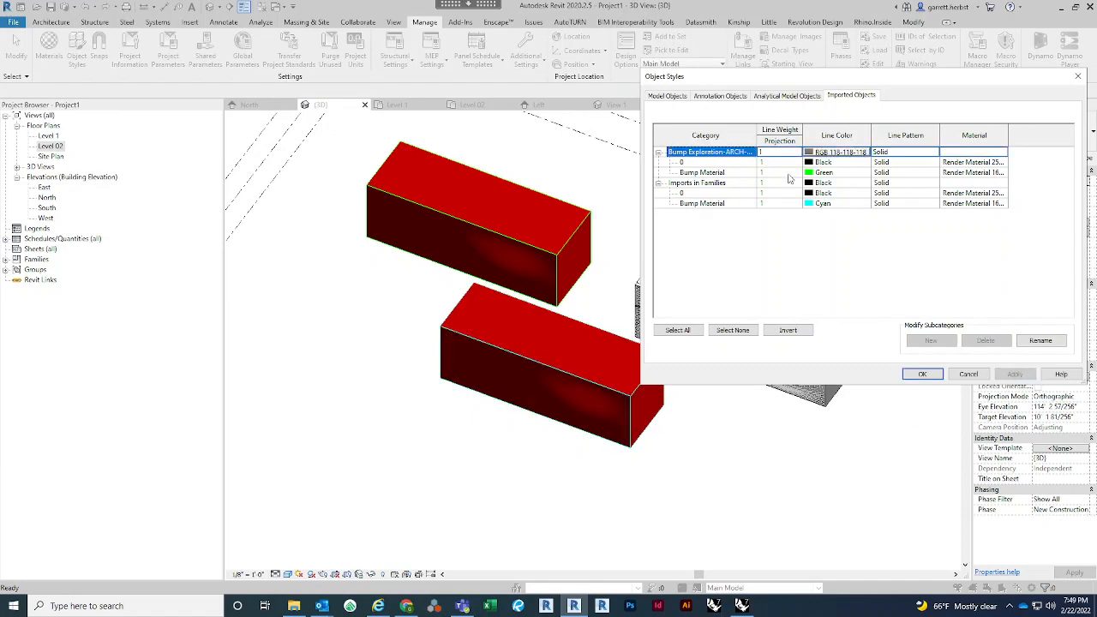
Widen the Material column and set the shading color of Render Material 165-0-0 to RGB 255-128-0.
left_click_drag(845, 83, 810, 120)
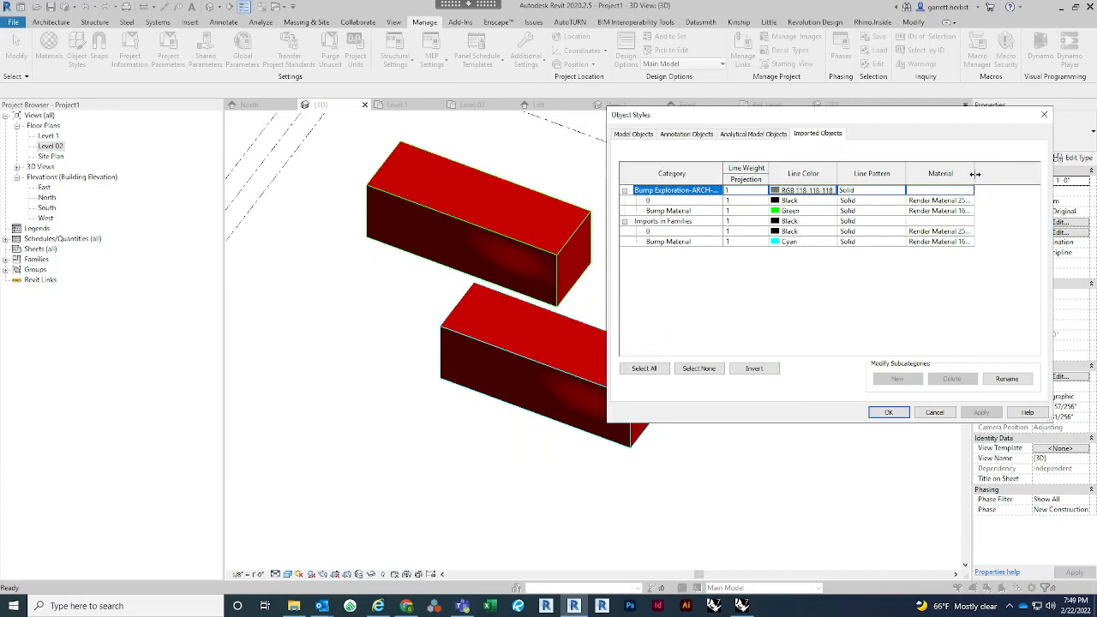
left_click_drag(1035, 174, 1036, 174)
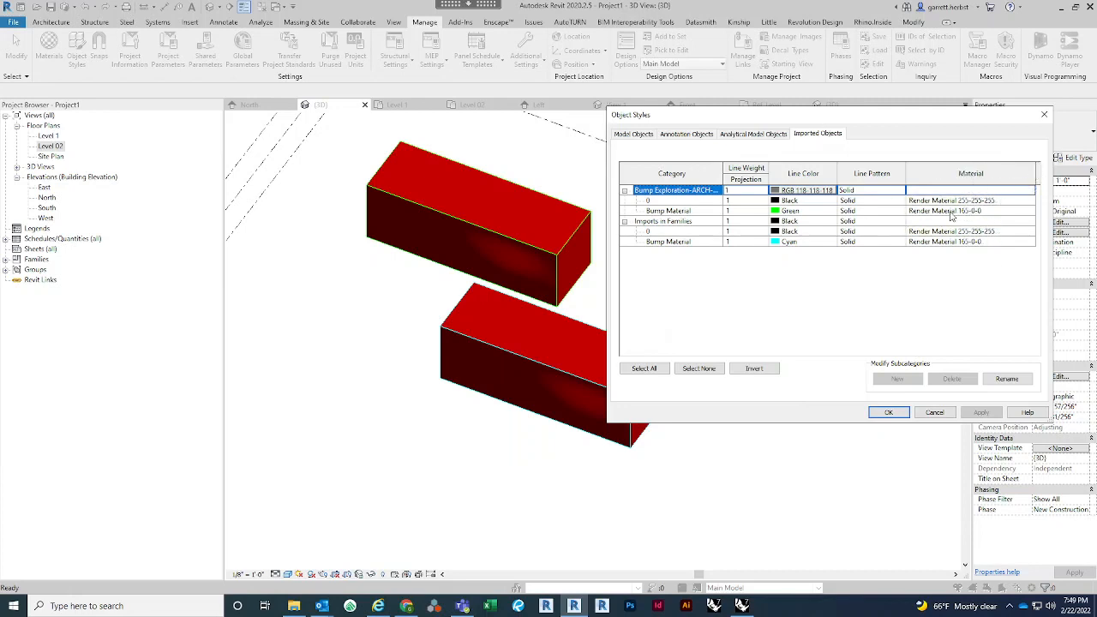
left_click(1033, 213)
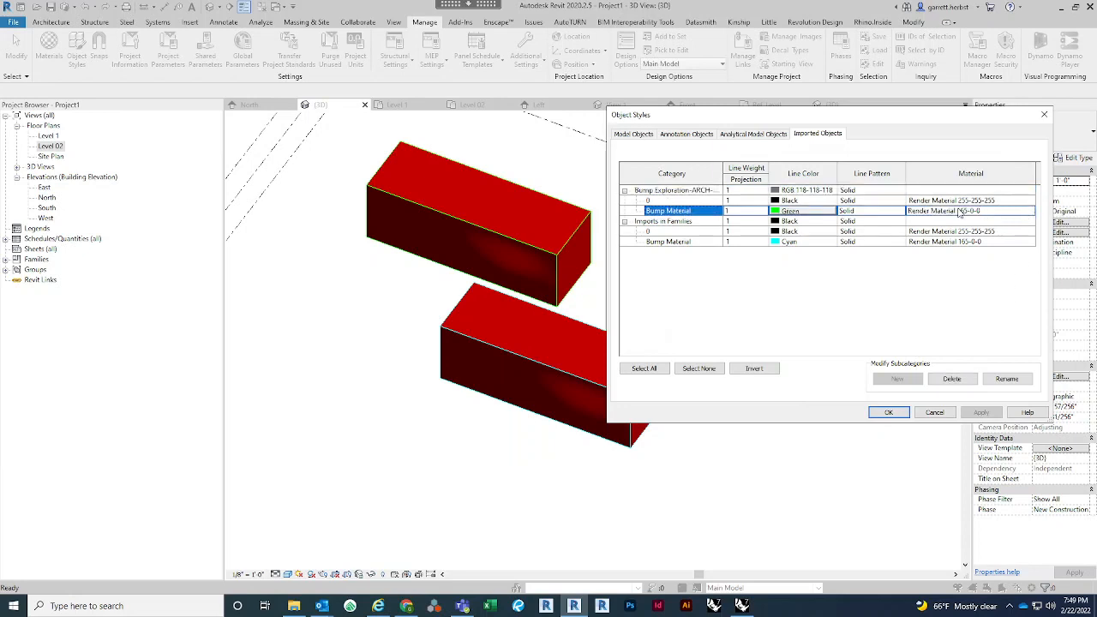
left_click(1029, 213)
left_click(1030, 211)
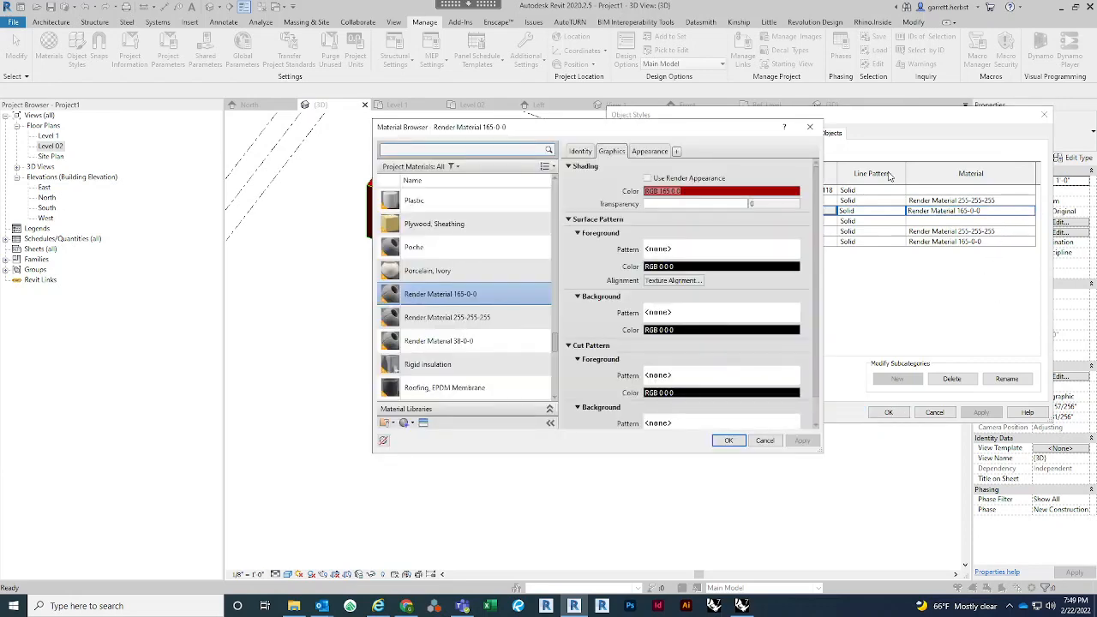
left_click_drag(731, 131, 950, 154)
left_click(970, 214)
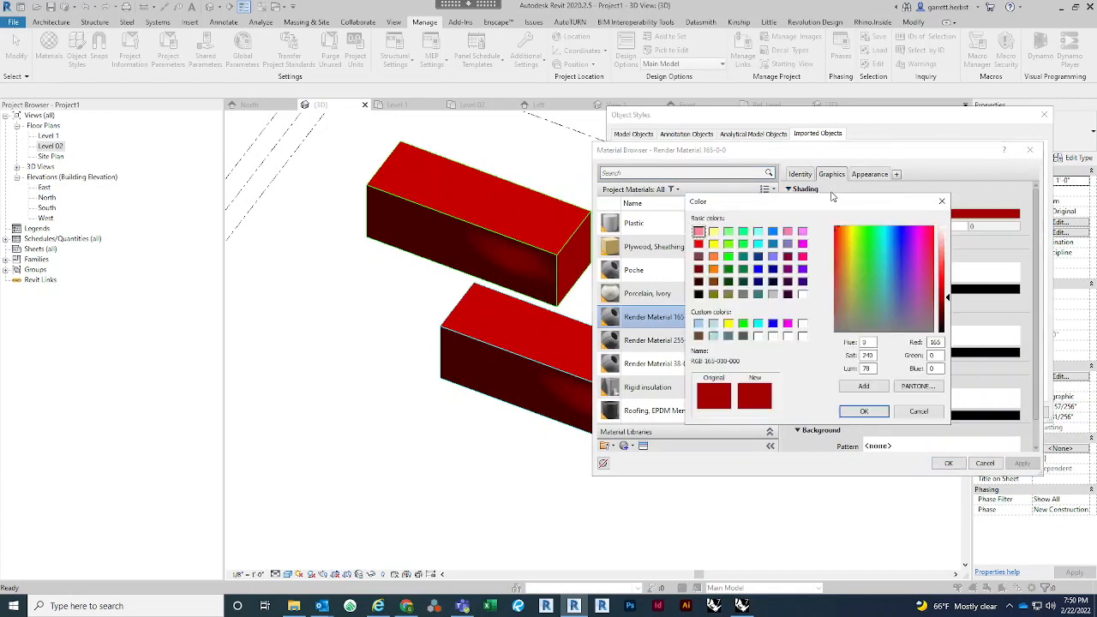
left_click(713, 269)
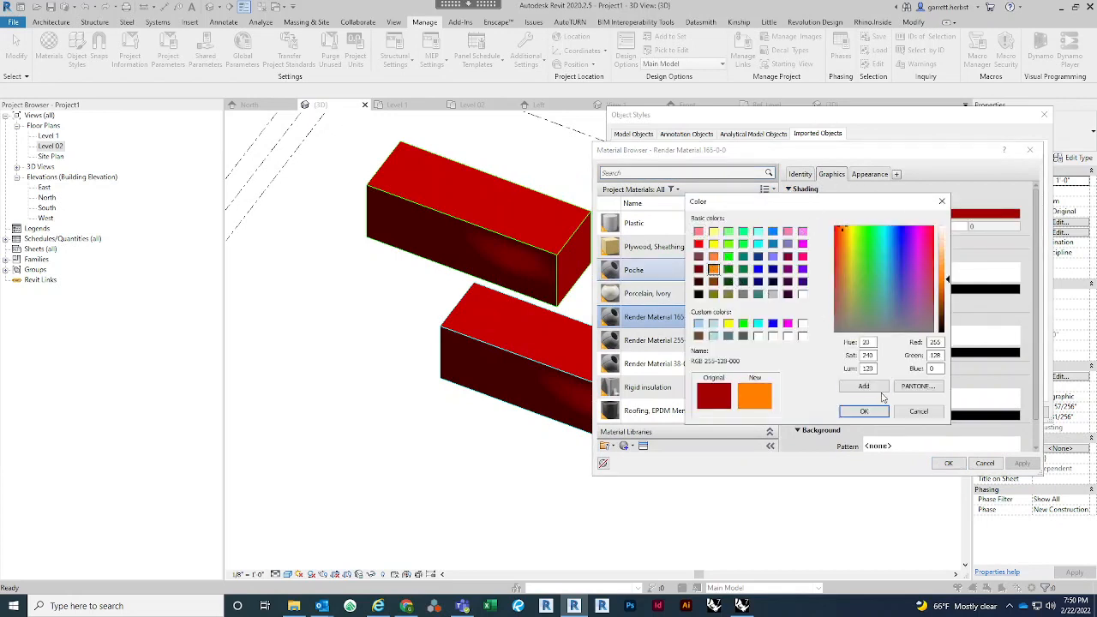
left_click(864, 412)
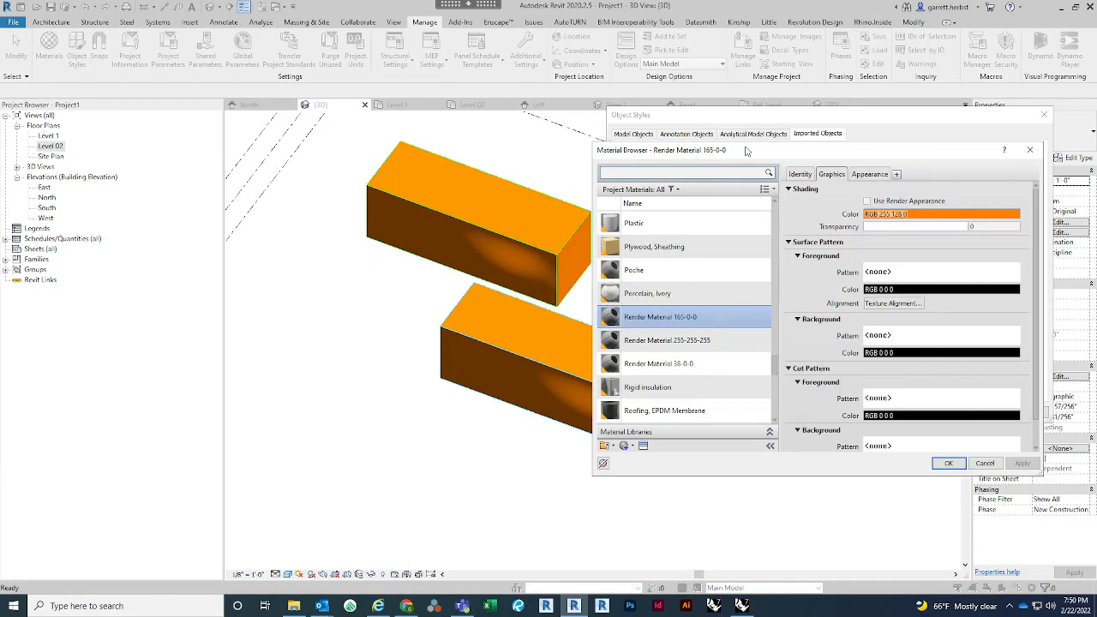
Duplicate Render Material 165-0-0, shade the copy RGB 0-128-255, and apply it to Bump Material under the Bump Exploration DWG import.
left_click_drag(746, 150, 307, 151)
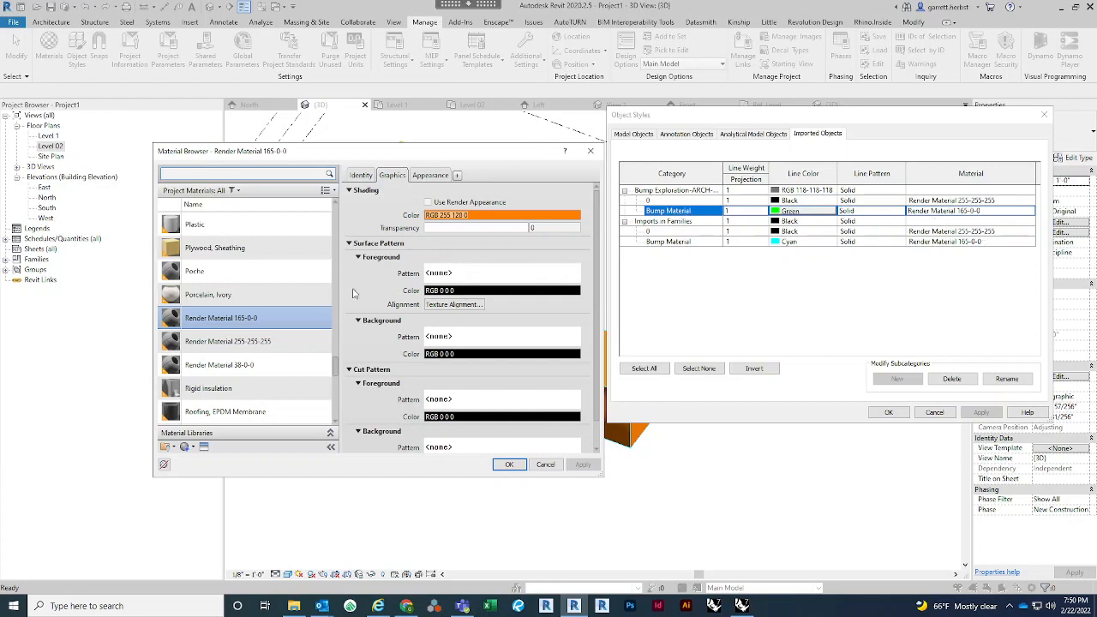
right_click(276, 322)
left_click(289, 338)
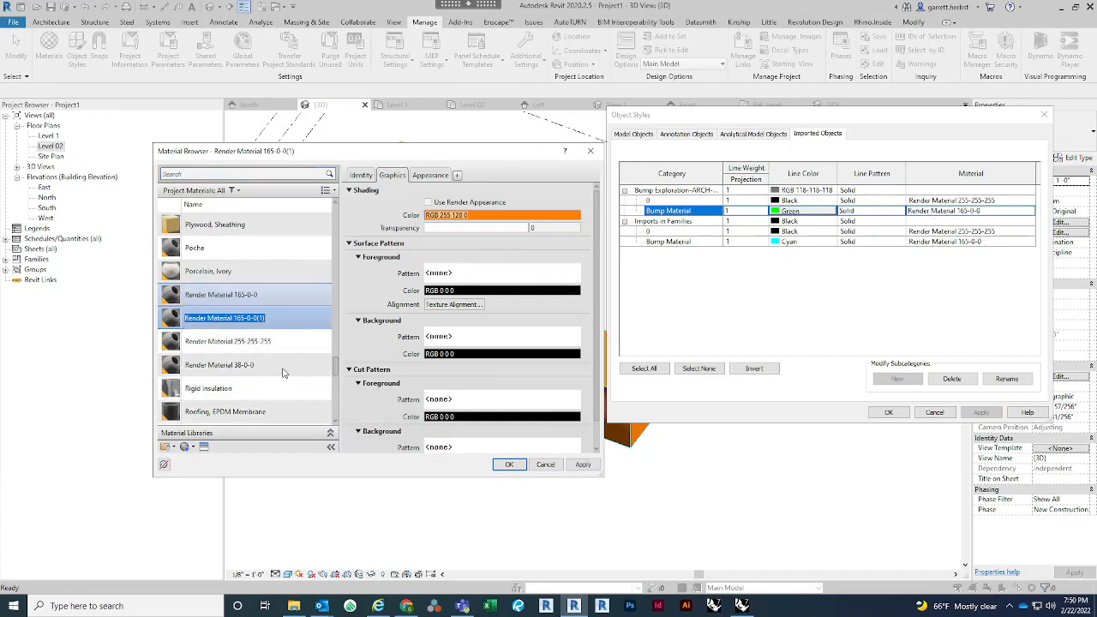
key("Return")
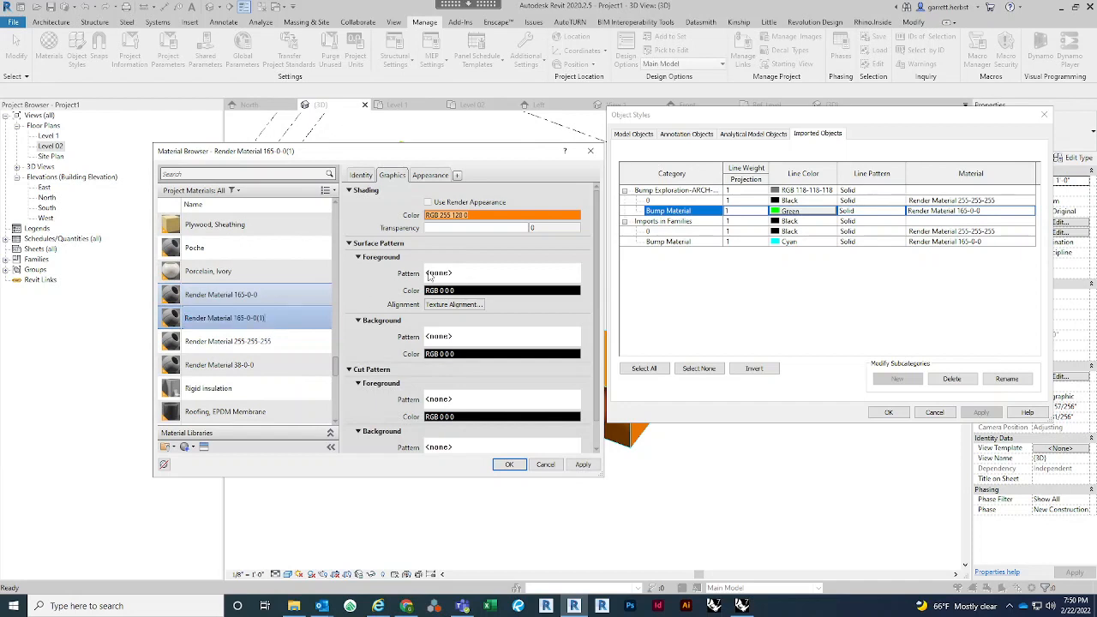
left_click(474, 215)
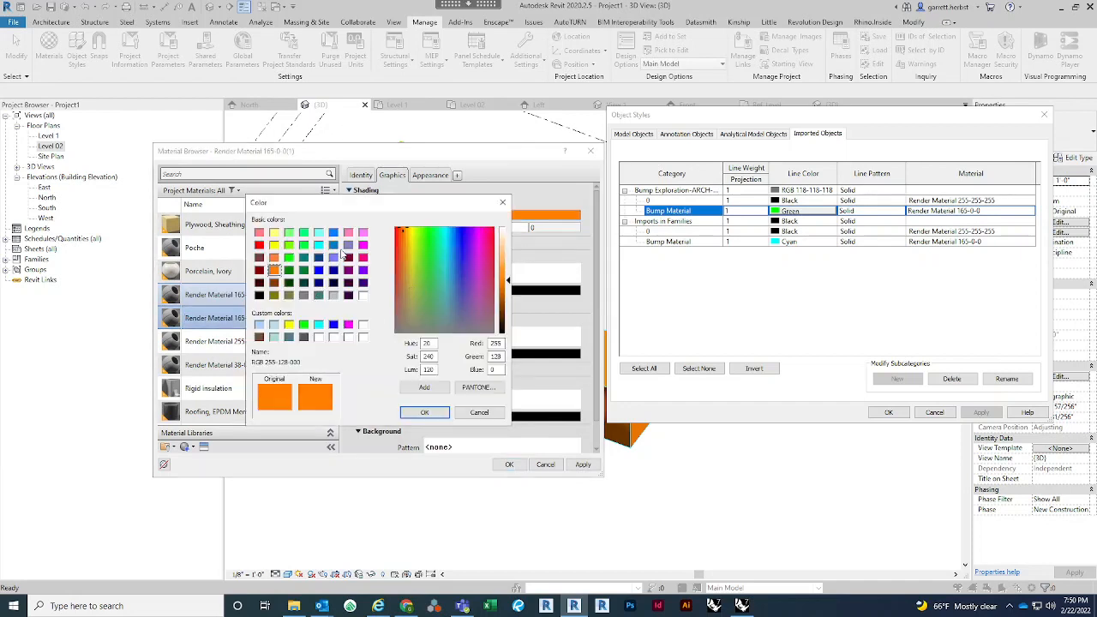
left_click(333, 232)
left_click(425, 413)
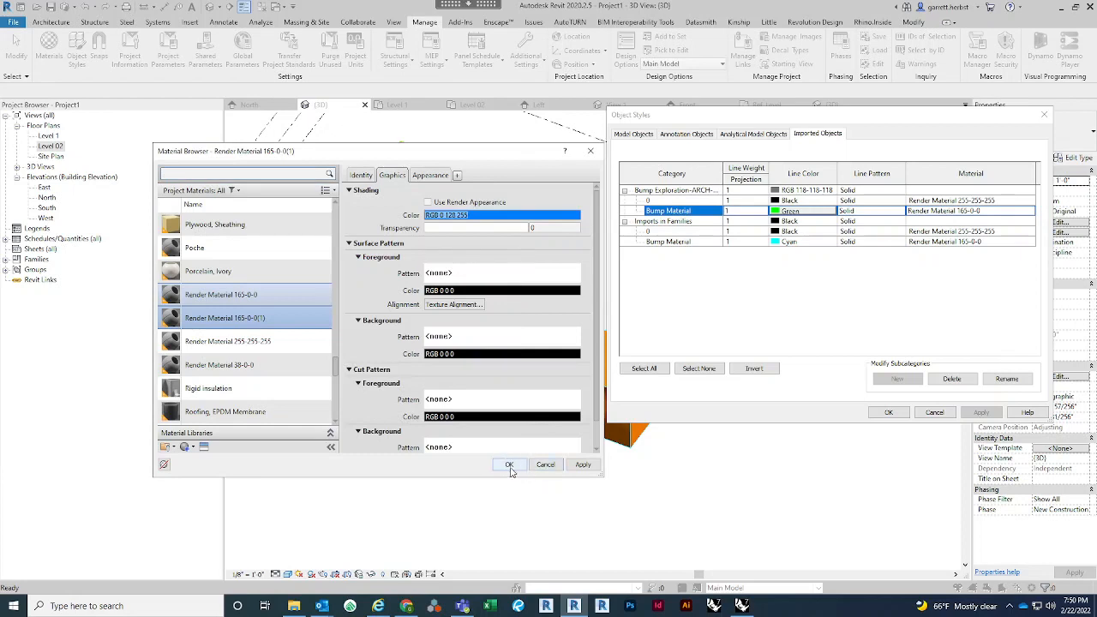
left_click(509, 465)
left_click(981, 412)
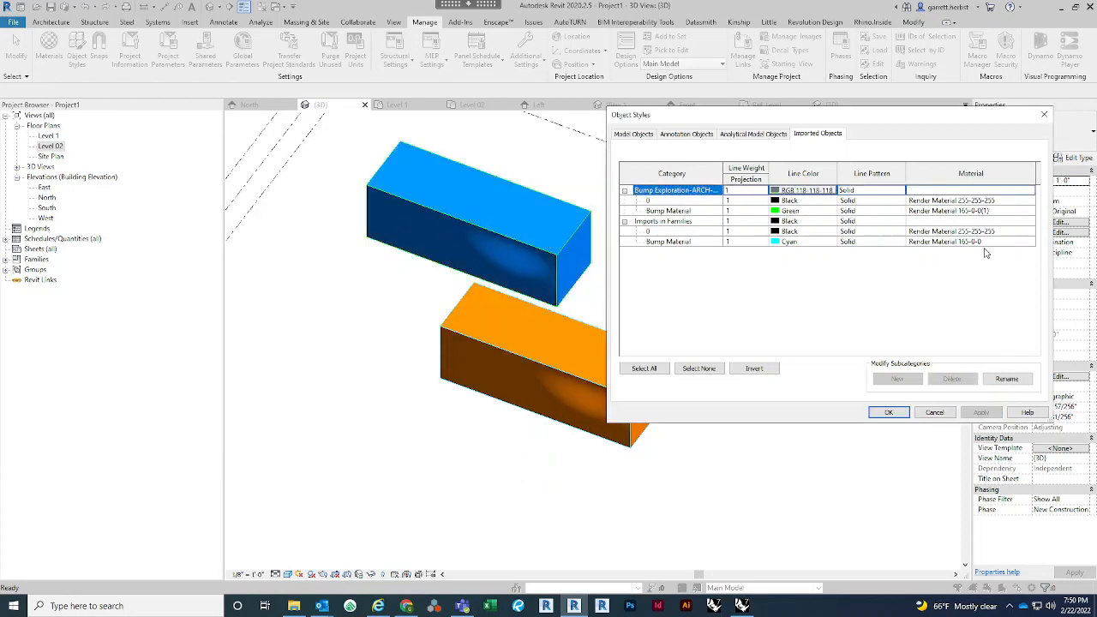
Assign the Steel, Chrome Plated material to Bump Material under the Bump Exploration DWG import.
left_click(1033, 212)
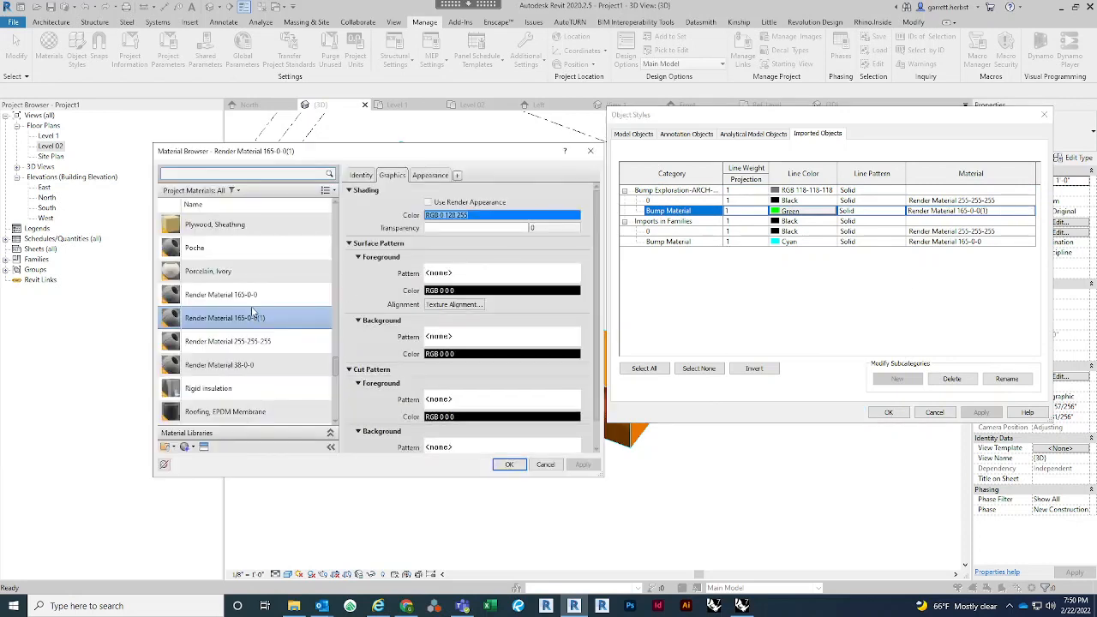
scroll(255, 302, "down", 3)
scroll(255, 300, "down", 4)
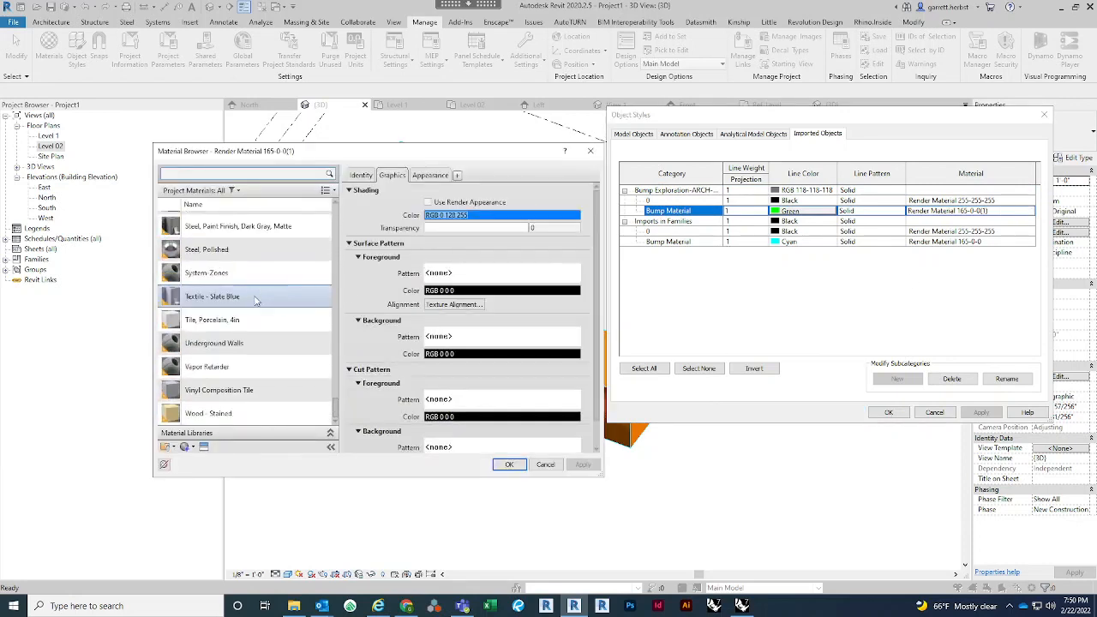
scroll(254, 300, "up", 5)
scroll(248, 313, "down", 2)
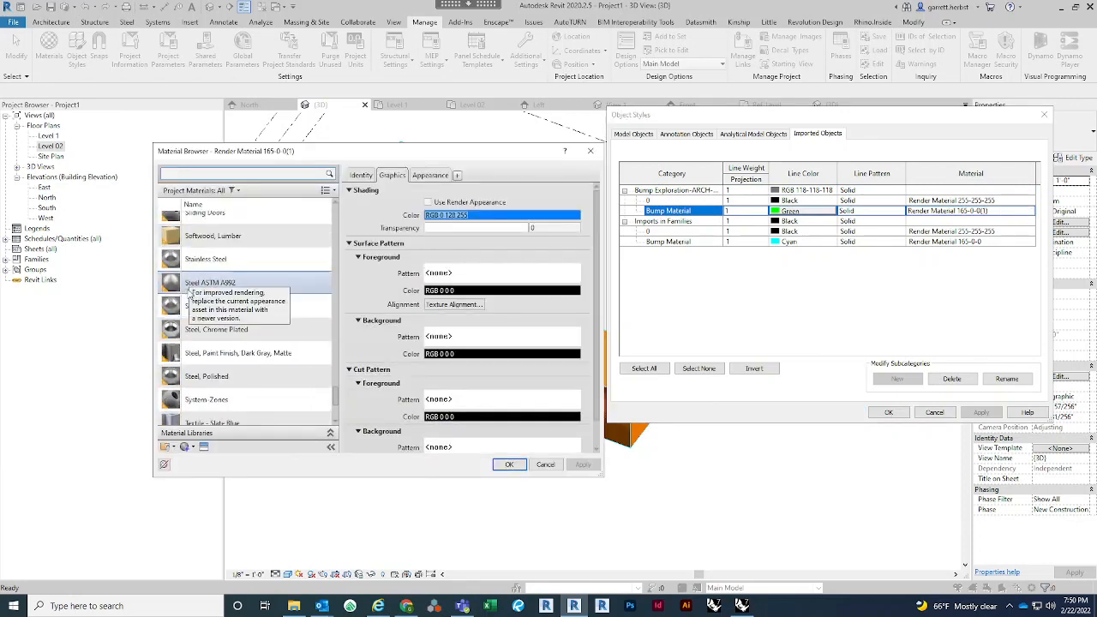
left_click(244, 330)
left_click(509, 465)
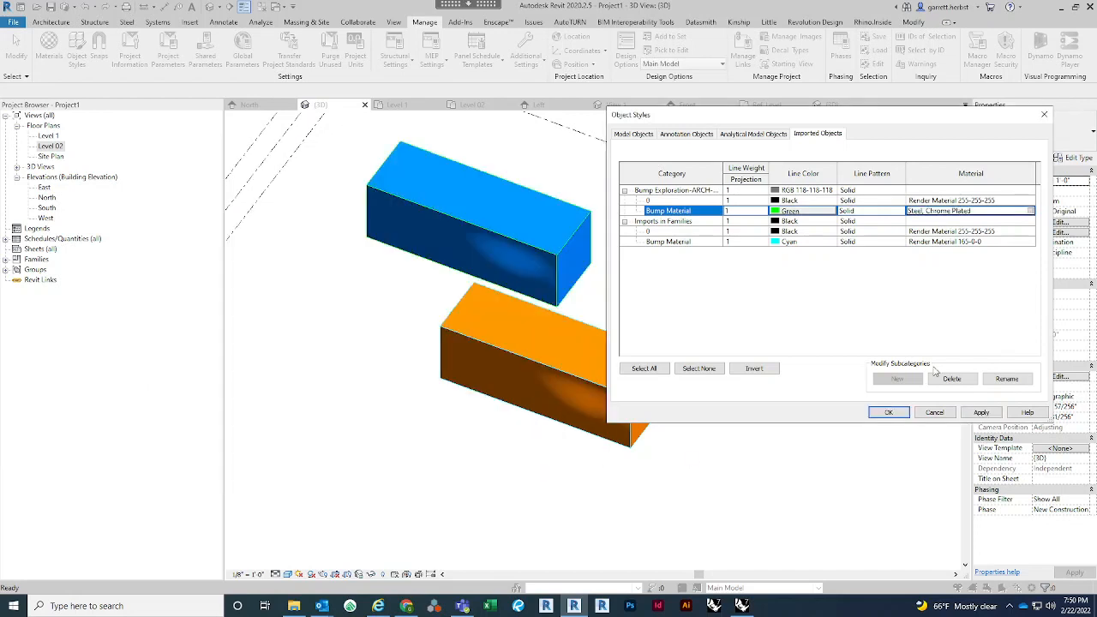
Assign the Brick, Common material to Bump Material under Imports in Families and accept the object style changes.
left_click(1032, 243)
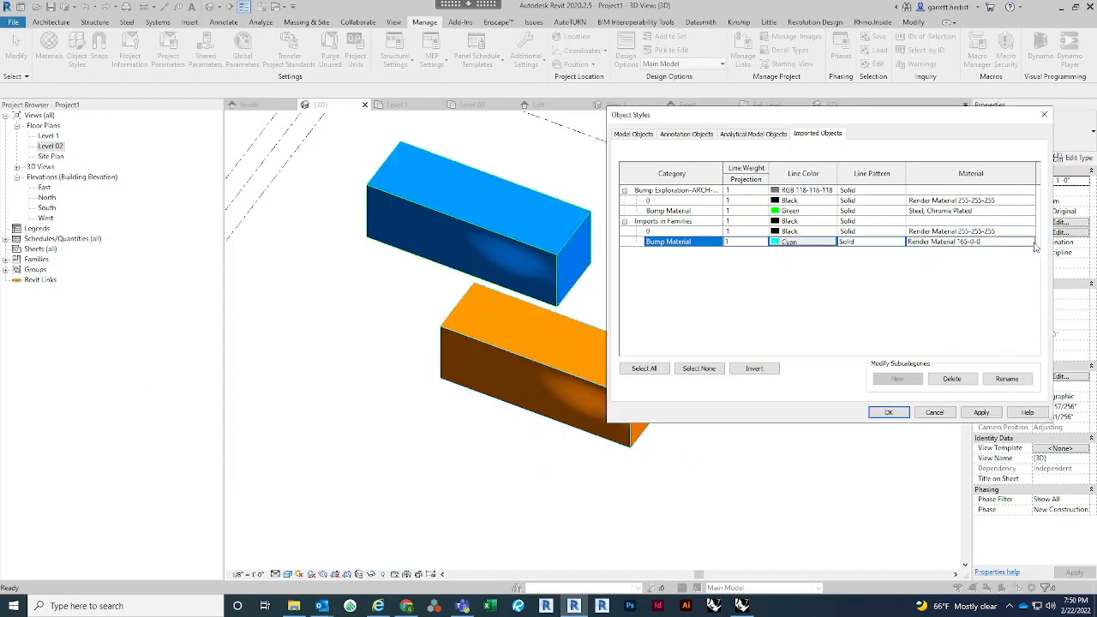
left_click(1030, 243)
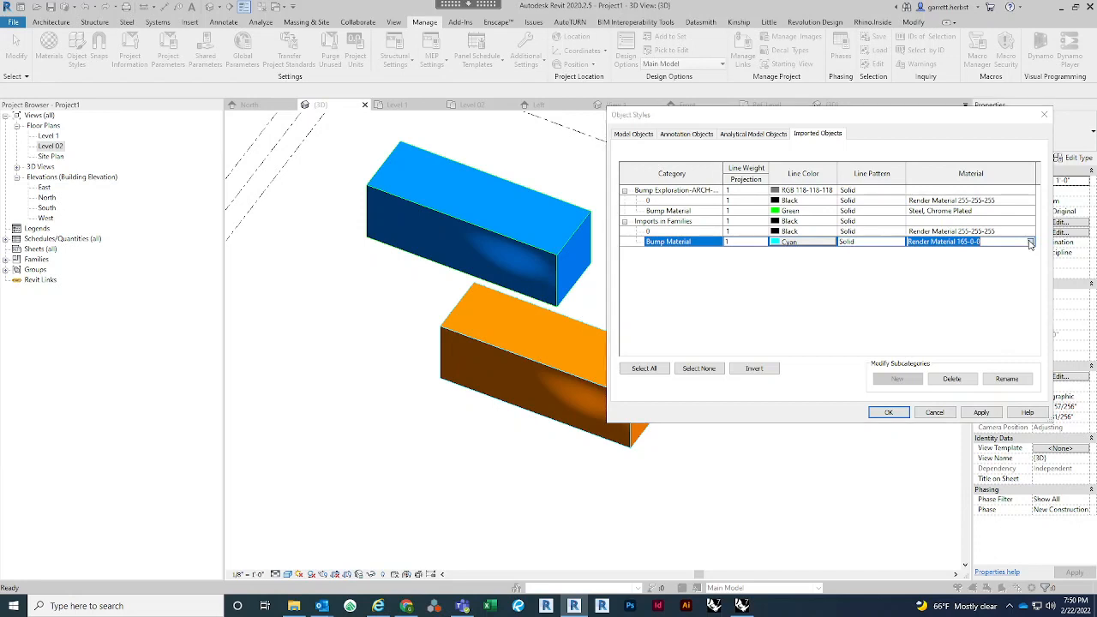
scroll(253, 348, "up", 2)
scroll(253, 345, "up", 3)
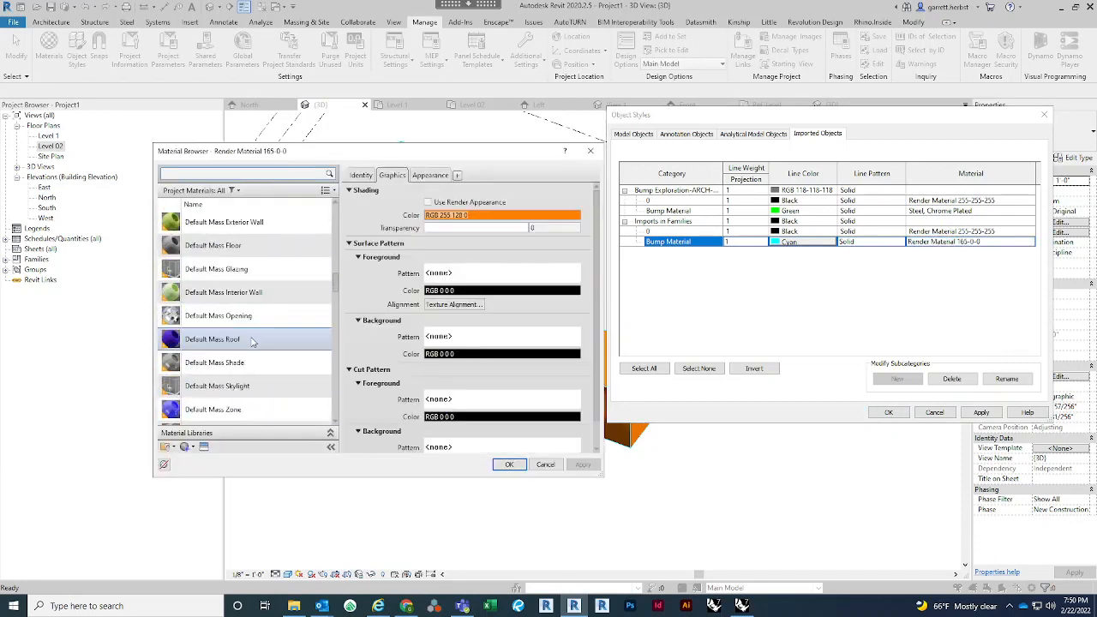
scroll(253, 340, "up", 5)
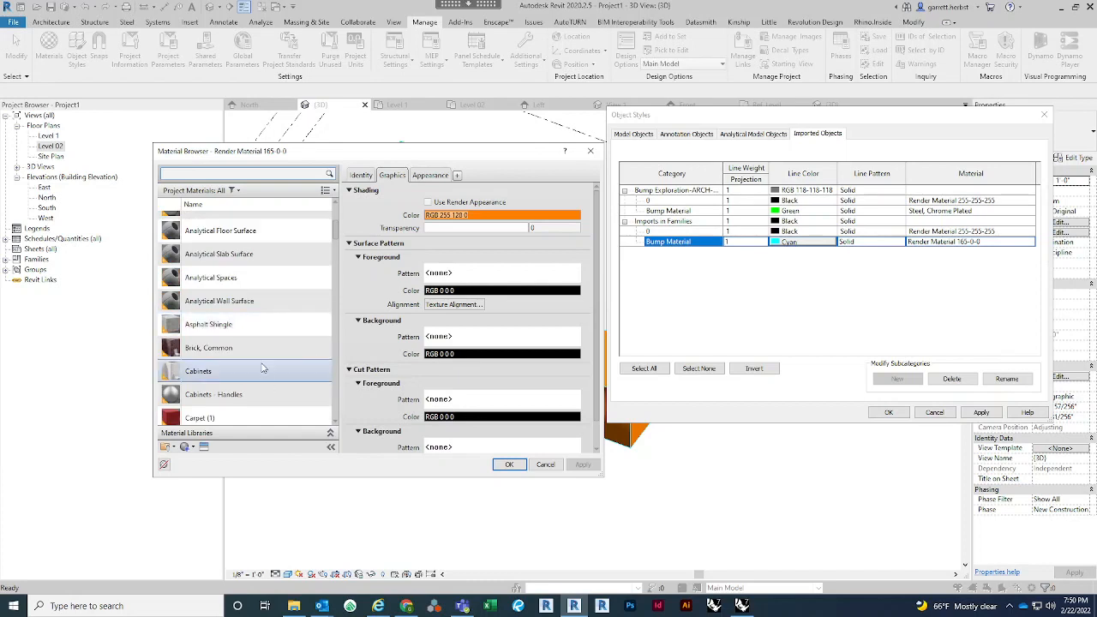
left_click(262, 353)
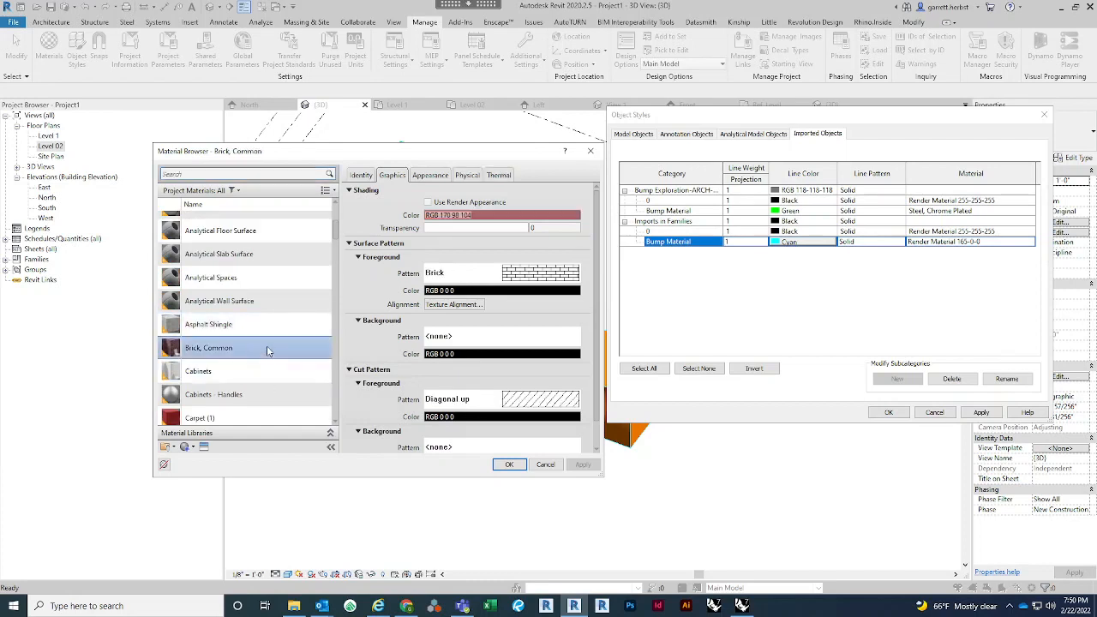
left_click(509, 466)
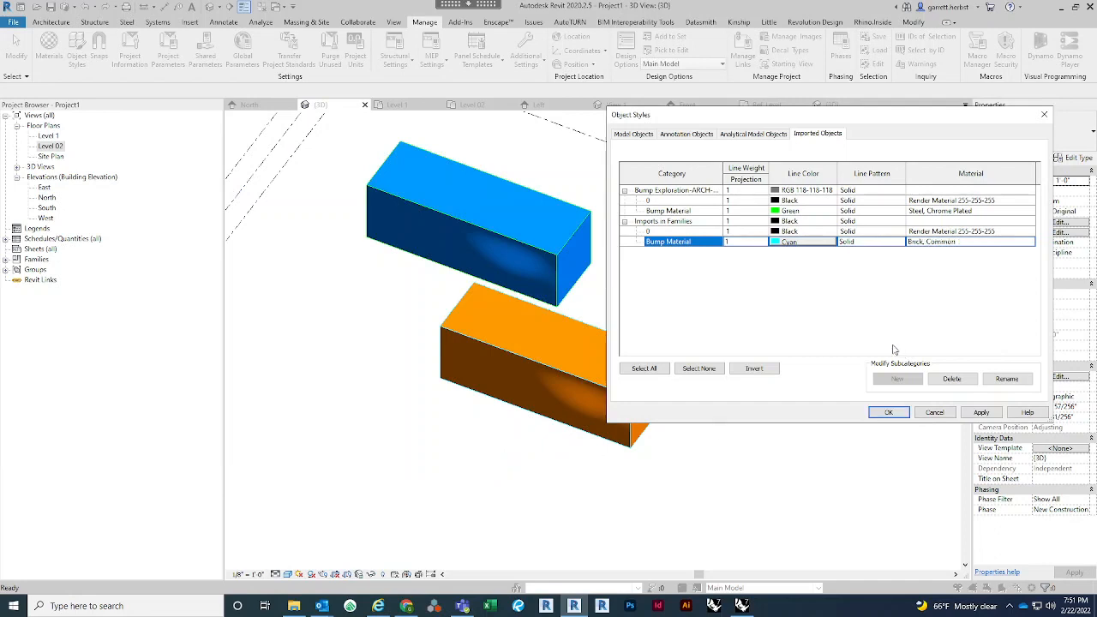
left_click(888, 412)
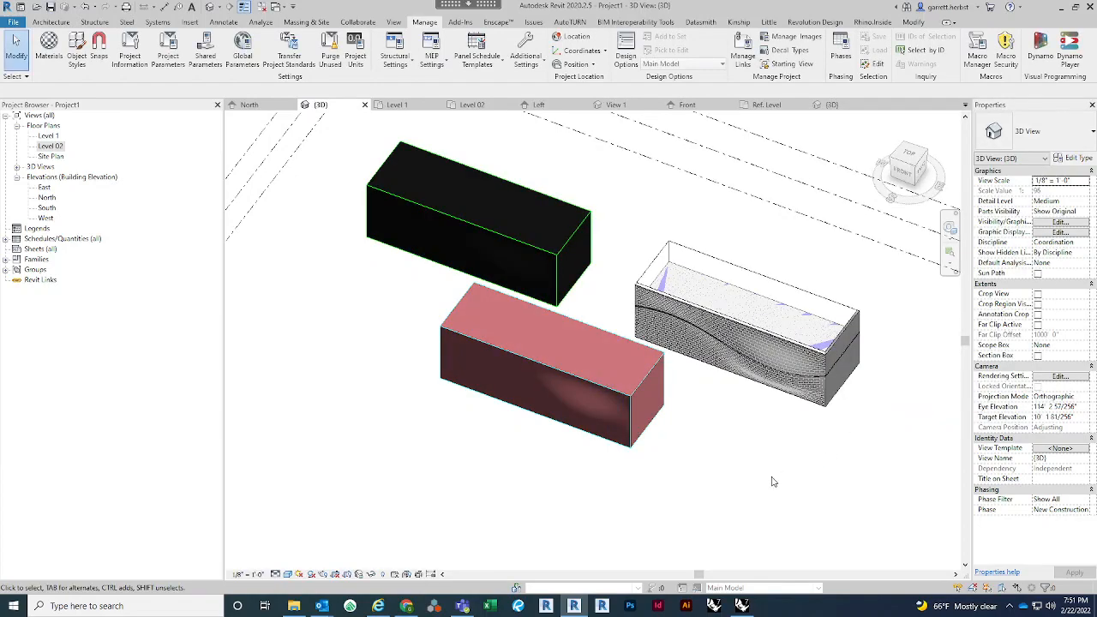
Set the 3D view's visual style to Realistic.
middle_click_drag(747, 493, 392, 509, "shift")
middle_click_drag(517, 483, 483, 471, "shift")
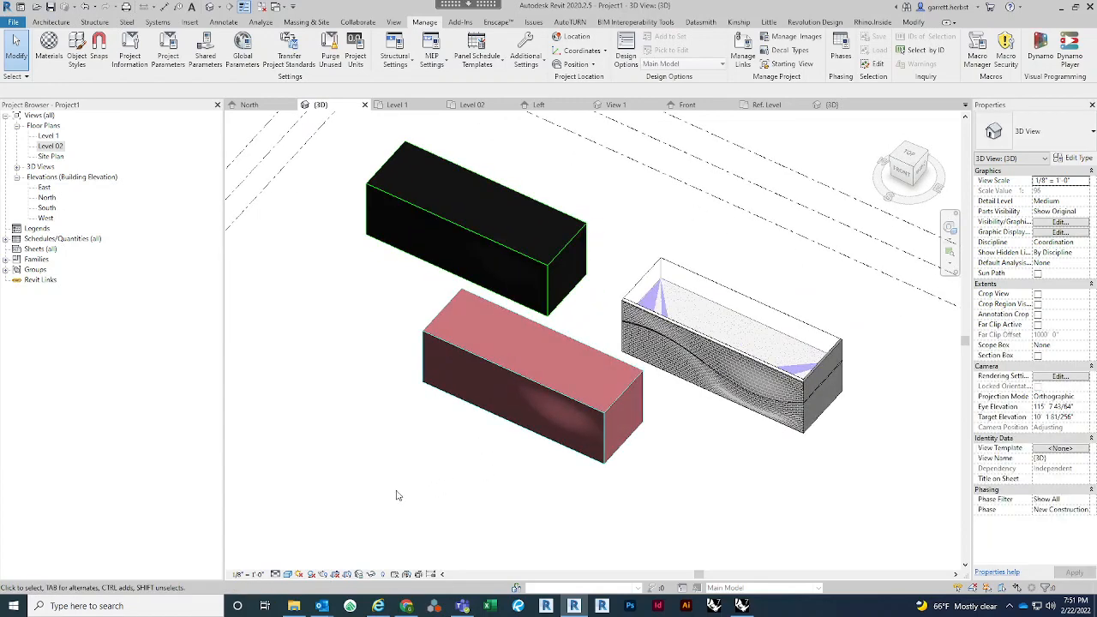
left_click(287, 576)
left_click(312, 556)
Examine the material textures on the DWG box, the family box and the mass from several angles.
middle_click_drag(492, 448, 583, 235, "shift")
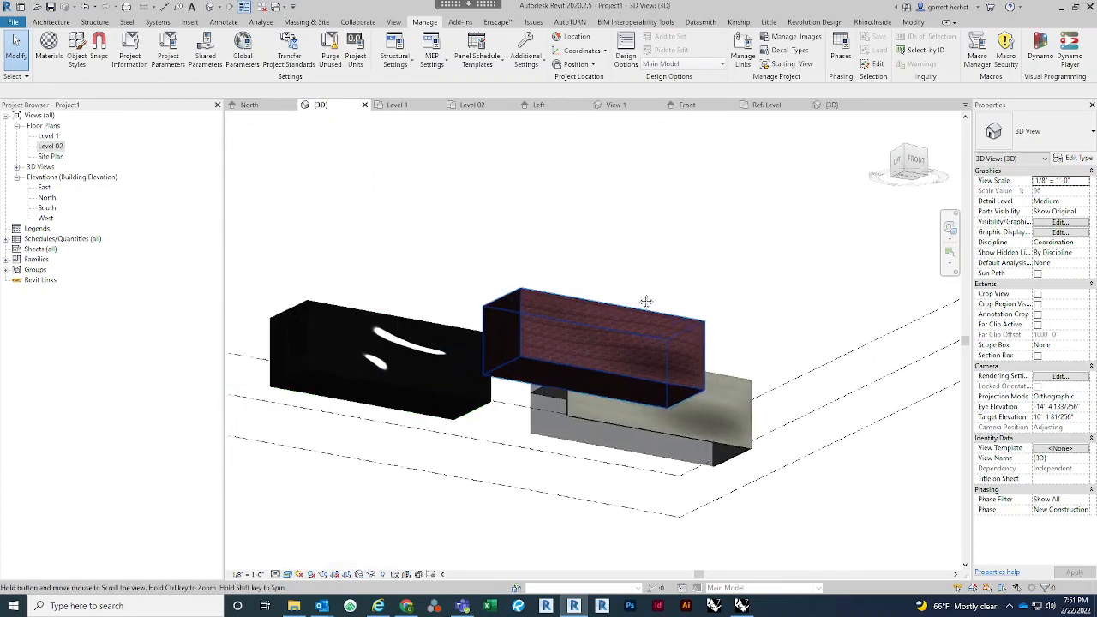
middle_click_drag(622, 318, 686, 415, "shift")
scroll(757, 271, "up", 1)
scroll(757, 271, "up", 2)
scroll(383, 488, "down", 4)
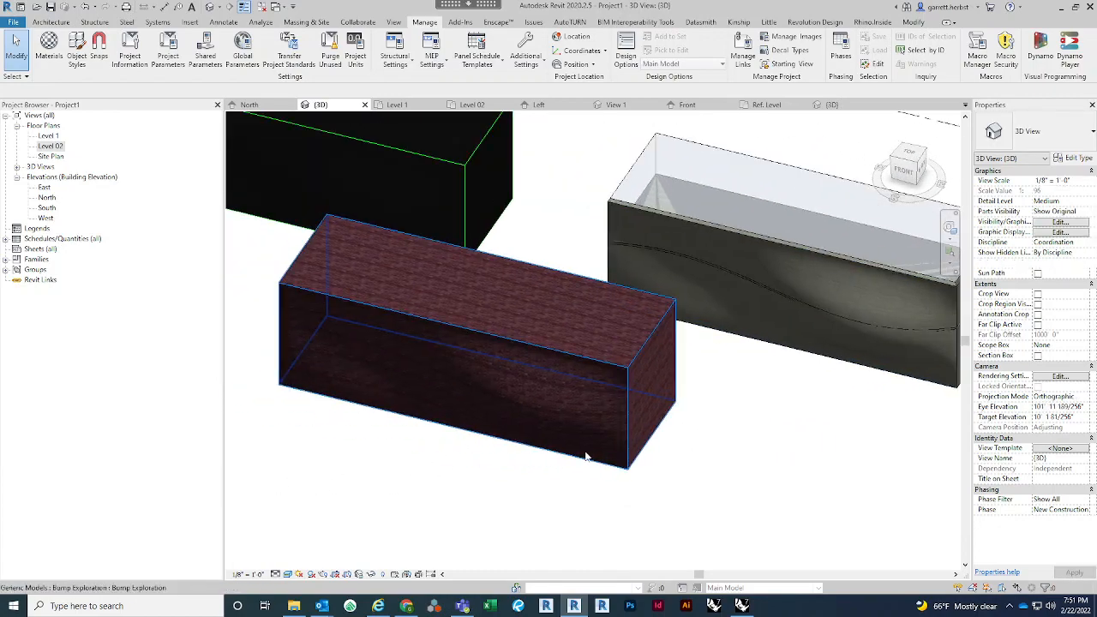
middle_click_drag(592, 448, 617, 431, "shift")
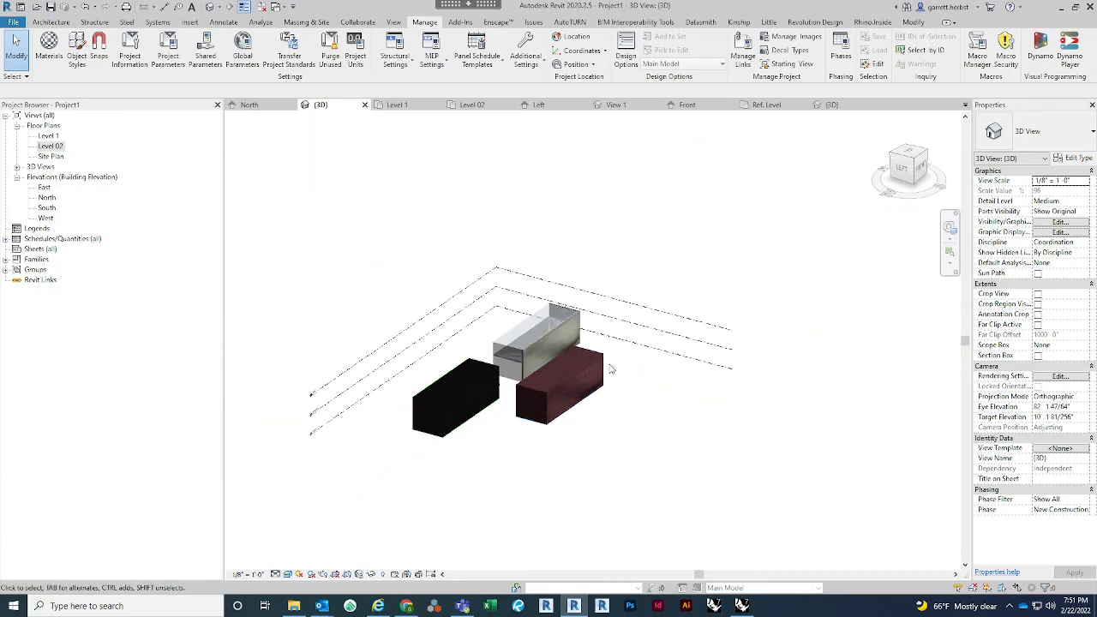
middle_click_drag(745, 387, 652, 463, "shift")
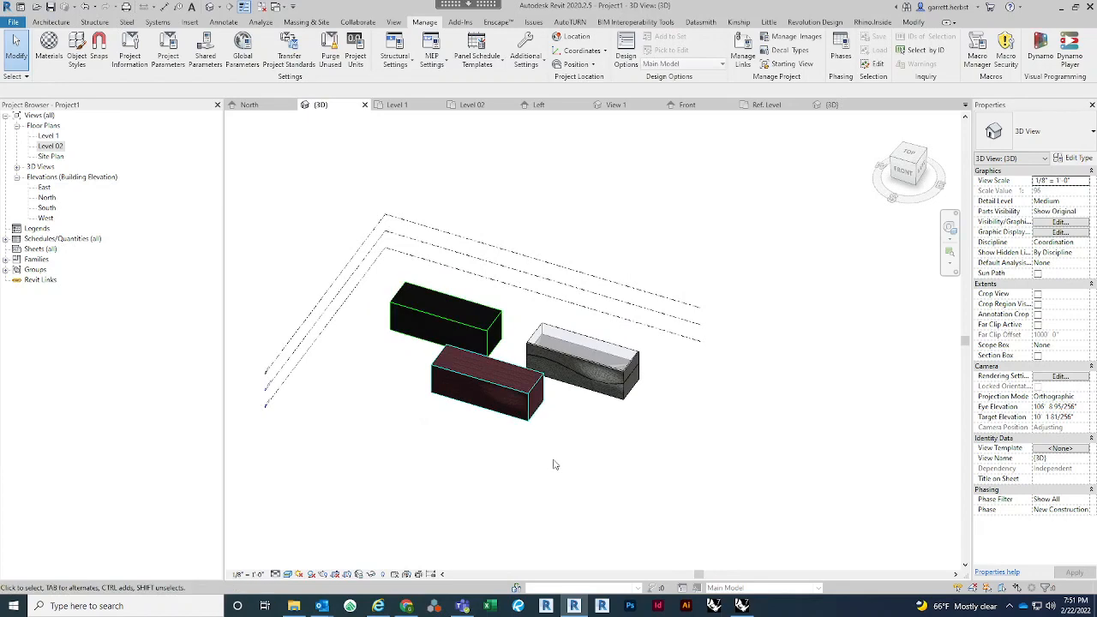
middle_click_drag(569, 455, 635, 513, "shift")
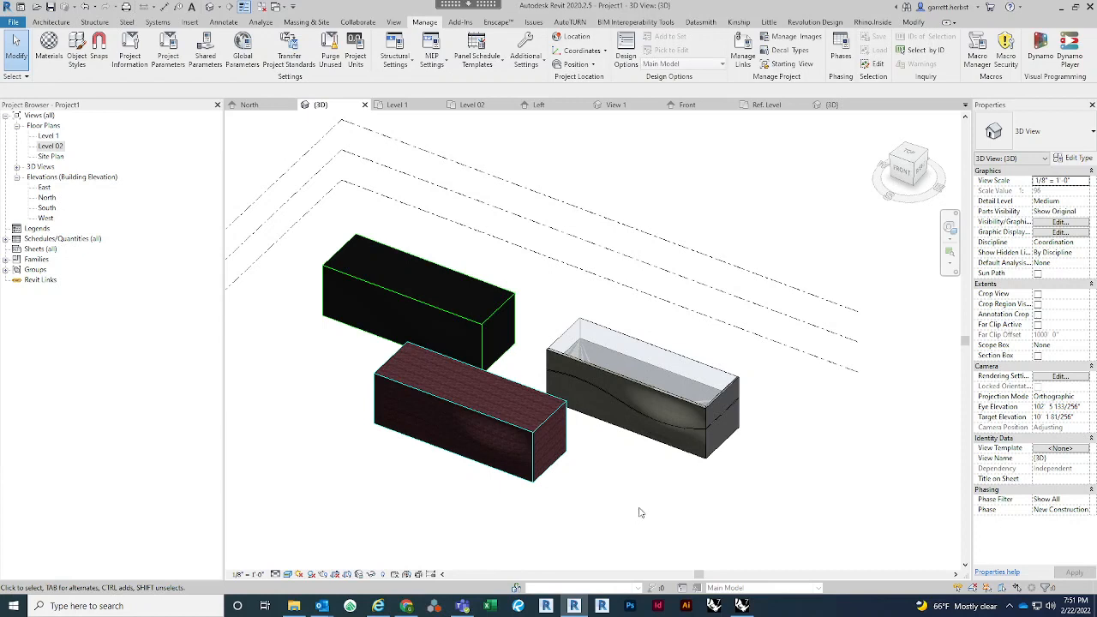
middle_click_drag(639, 512, 692, 490, "shift")
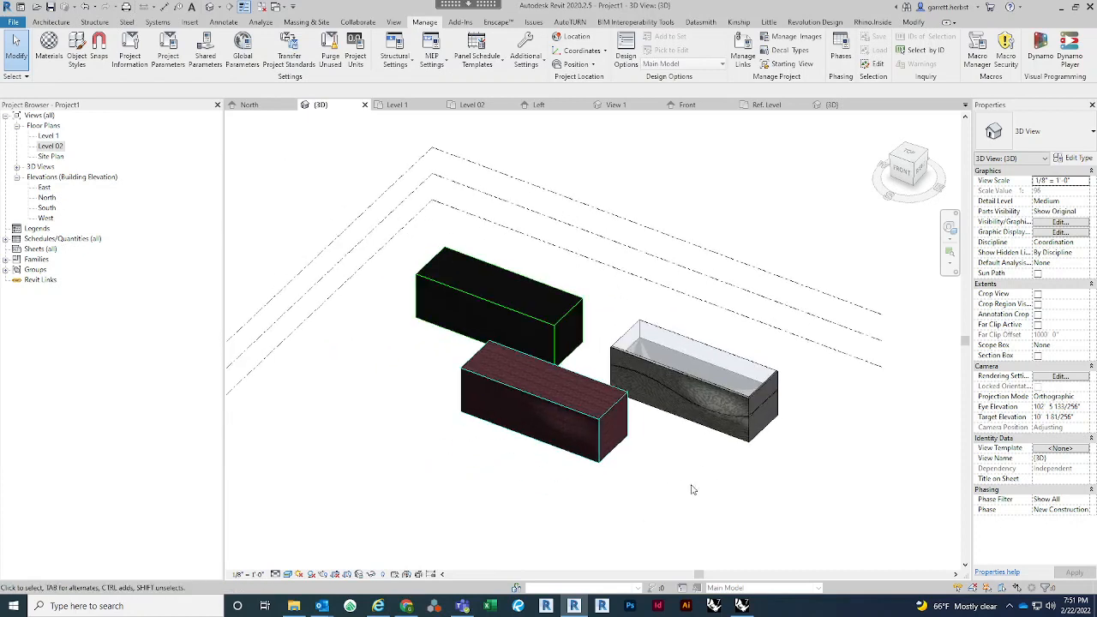